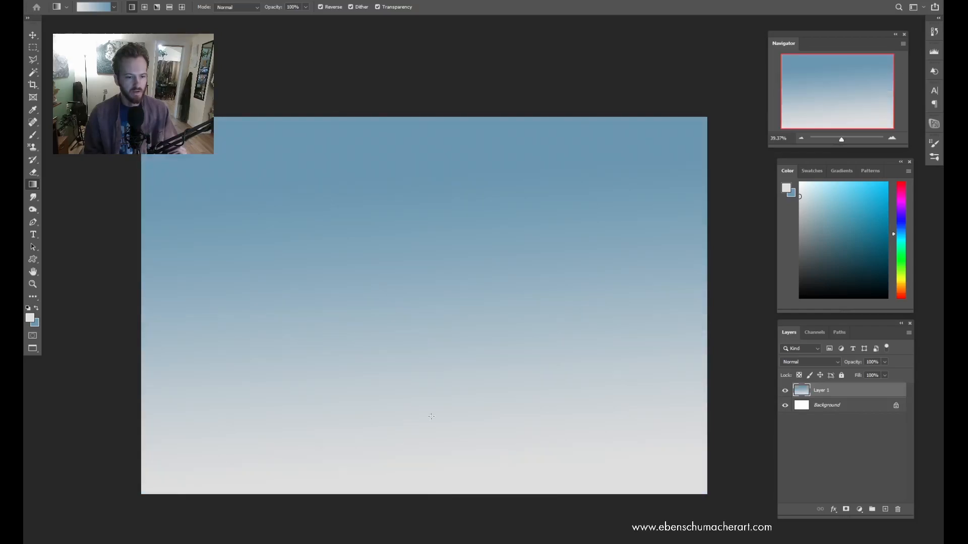
Step: Redraw the linear sky gradient on Layer 1, from blue near the canvas top down to light grey near the bottom
left_click_drag(429, 165, 439, 466)
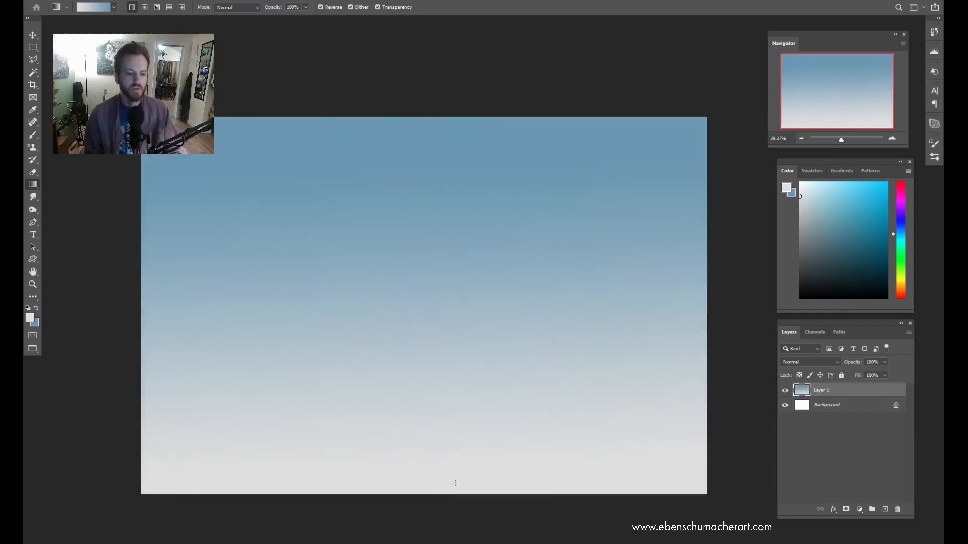
left_click_drag(431, 163, 428, 474)
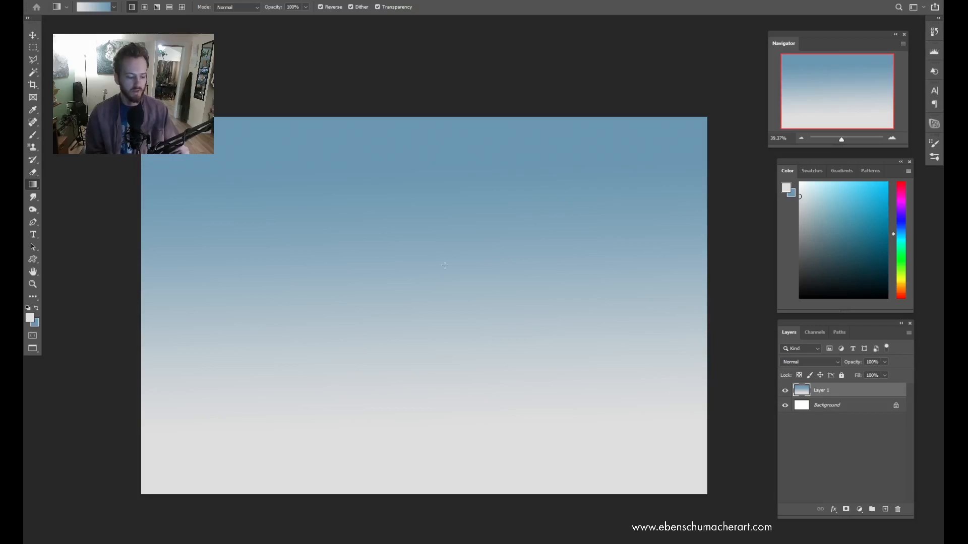
Step: Switch to the Brush tool and add a new empty layer above the sky gradient
key("b")
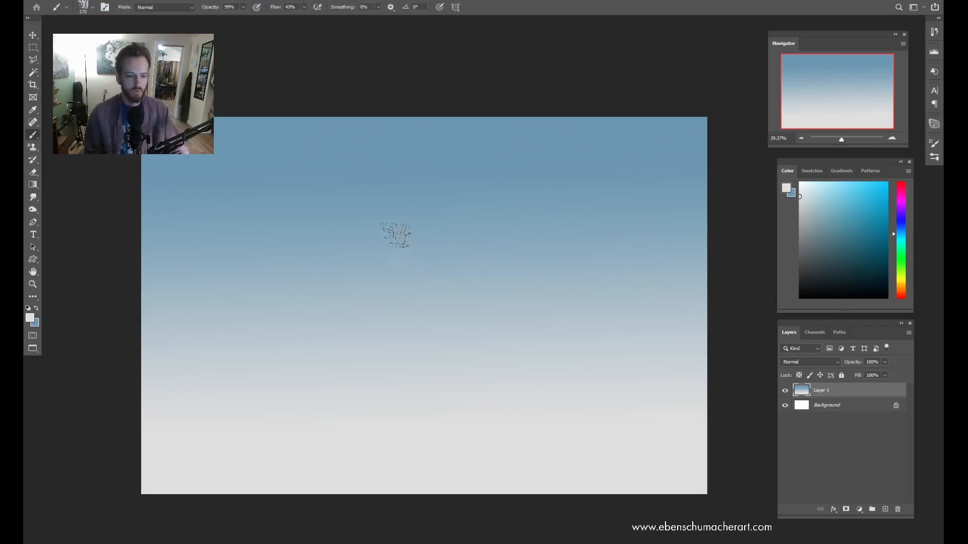
key("alt")
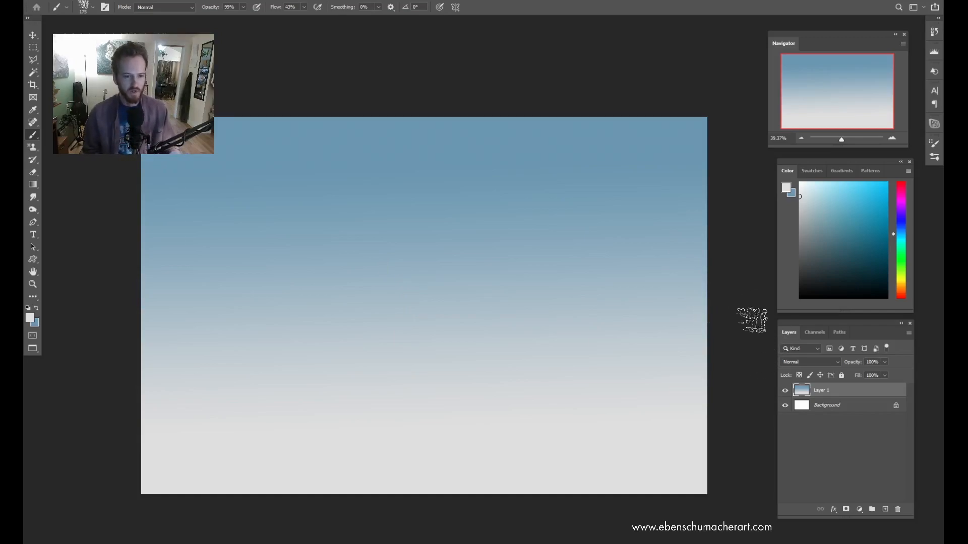
key("ctrl+shift+n")
key("Return")
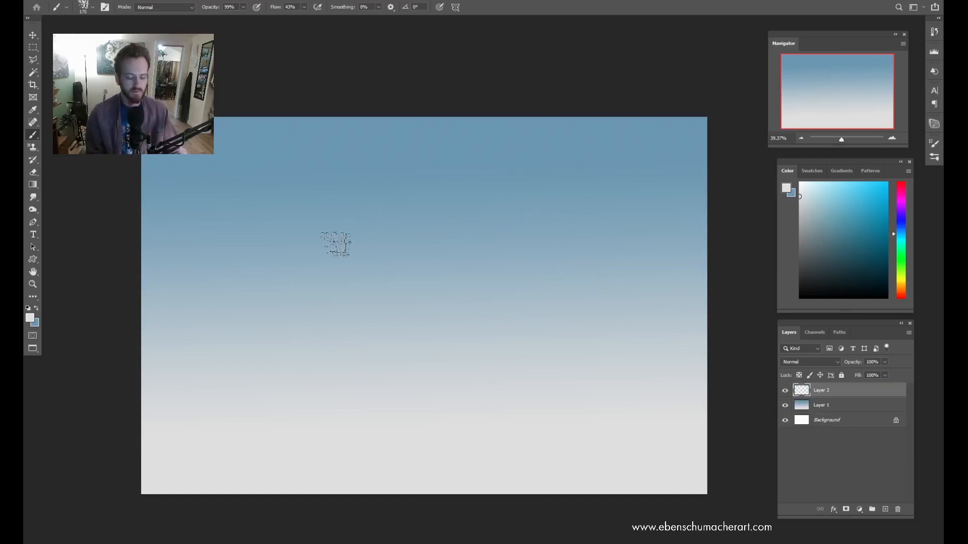
Step: Set the foreground colour to dark grey and choose the ESA Builder Brush, slightly reduced in size
left_click(800, 269)
left_click_drag(889, 199, 874, 170)
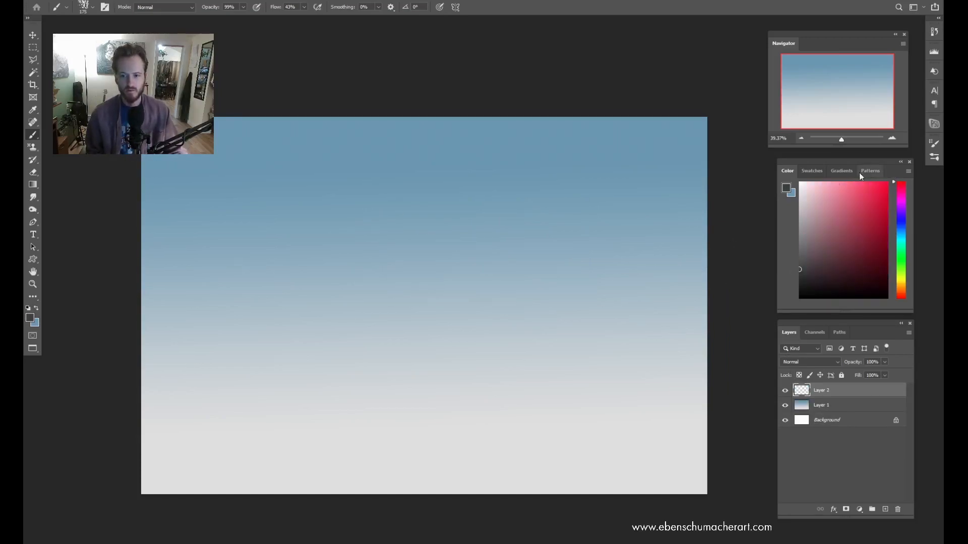
right_click(443, 284)
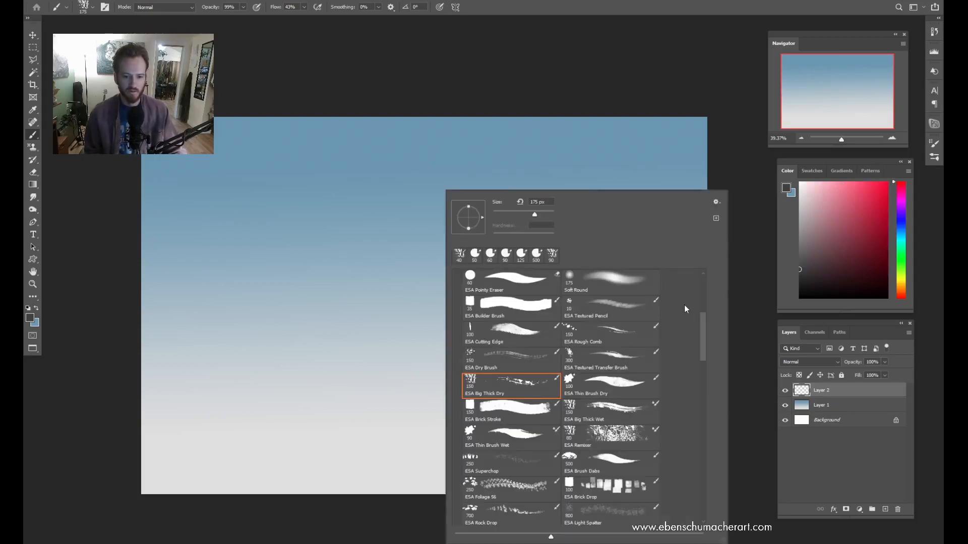
mouse_move(705, 329)
left_mouse_down()
mouse_move(703, 308)
mouse_move(703, 323)
left_mouse_up()
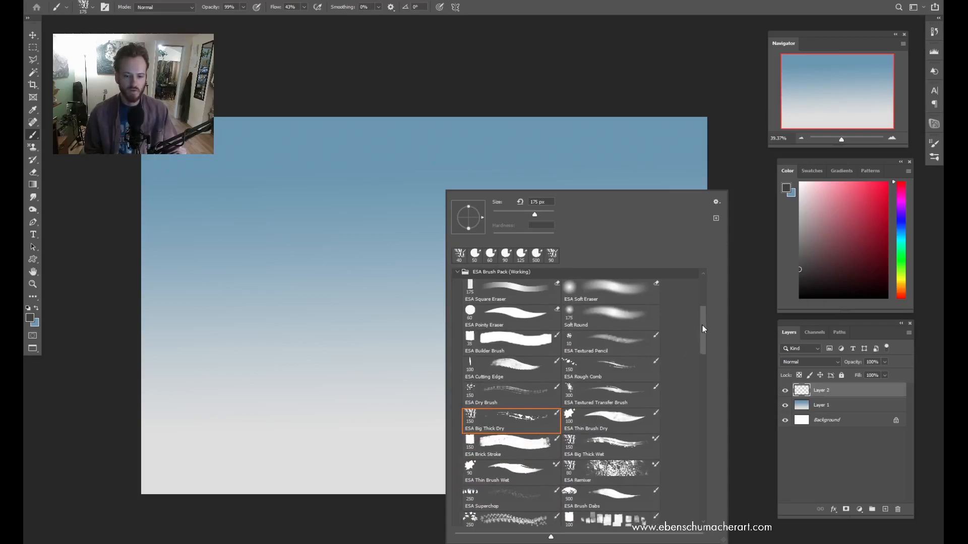
left_click(529, 349)
left_click(901, 297)
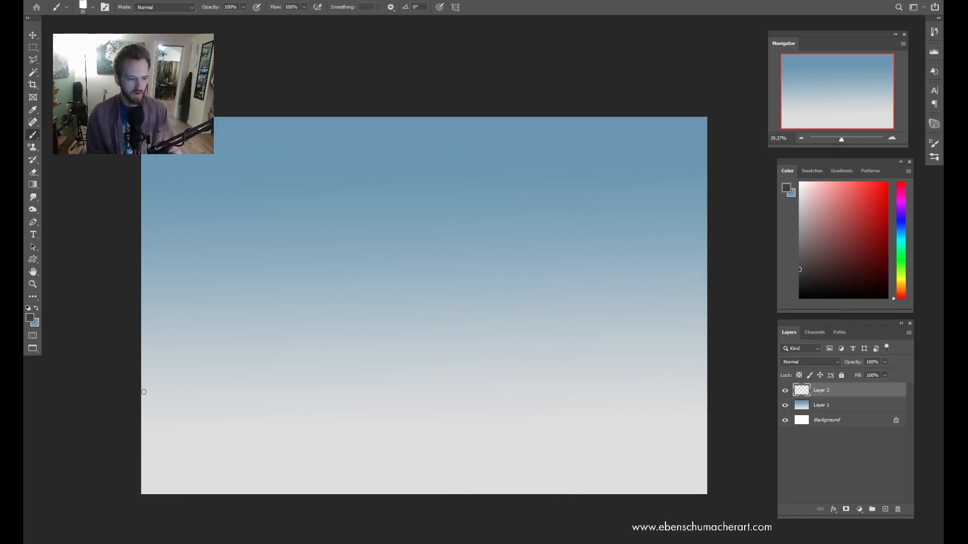
key("bracketleft")
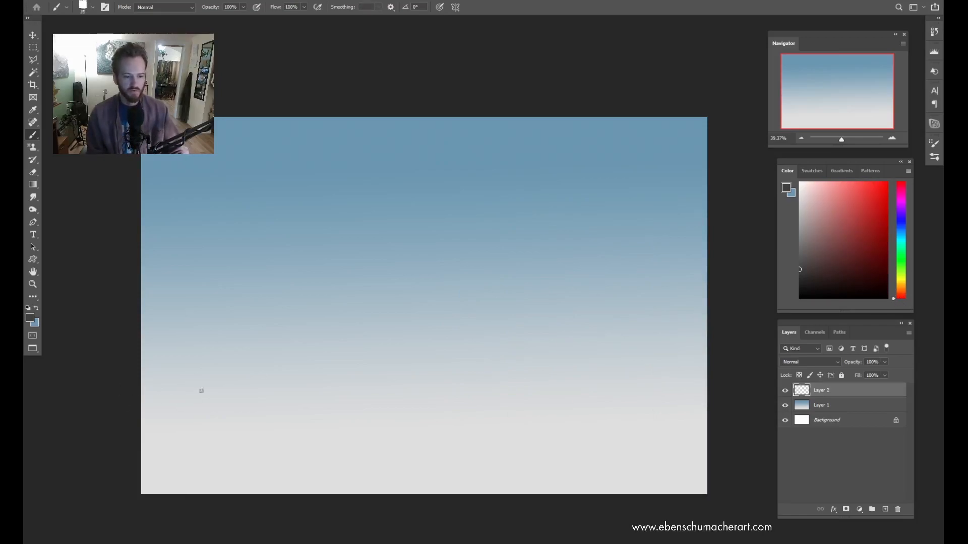
Step: Try a straight dark grey horizon line across the middle of the canvas, then undo it
key("shift")
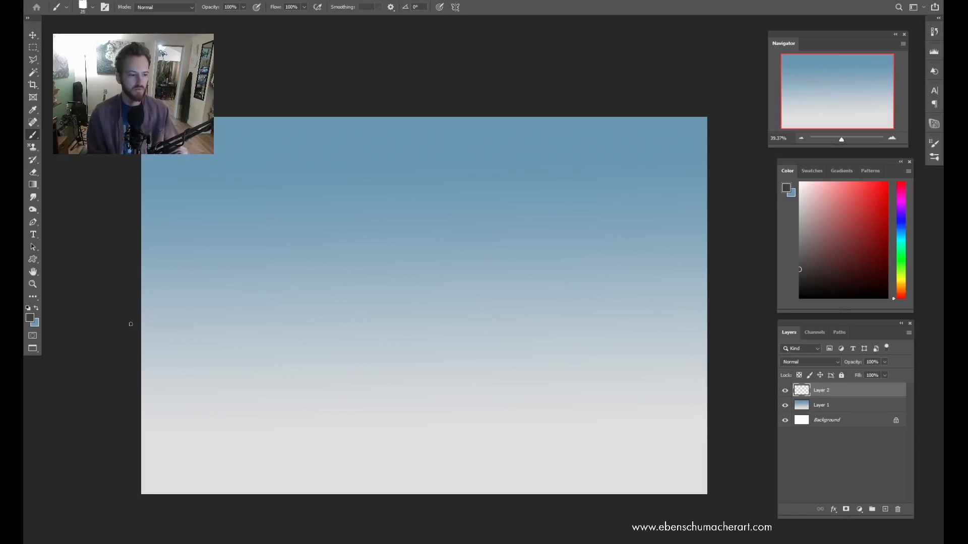
left_click(733, 313, "shift")
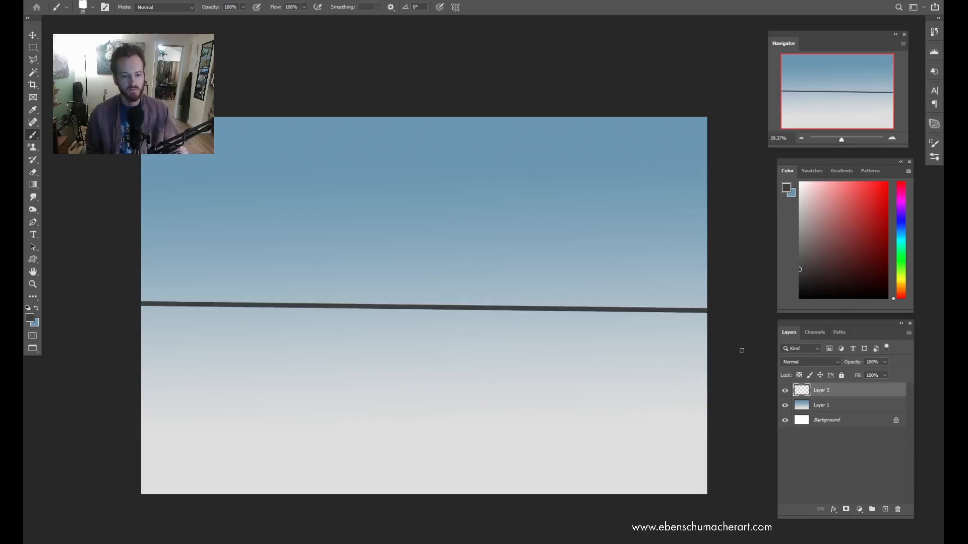
key("ctrl+z")
Step: Set the foreground colour to a strong, saturated red for sketching
left_click(865, 183)
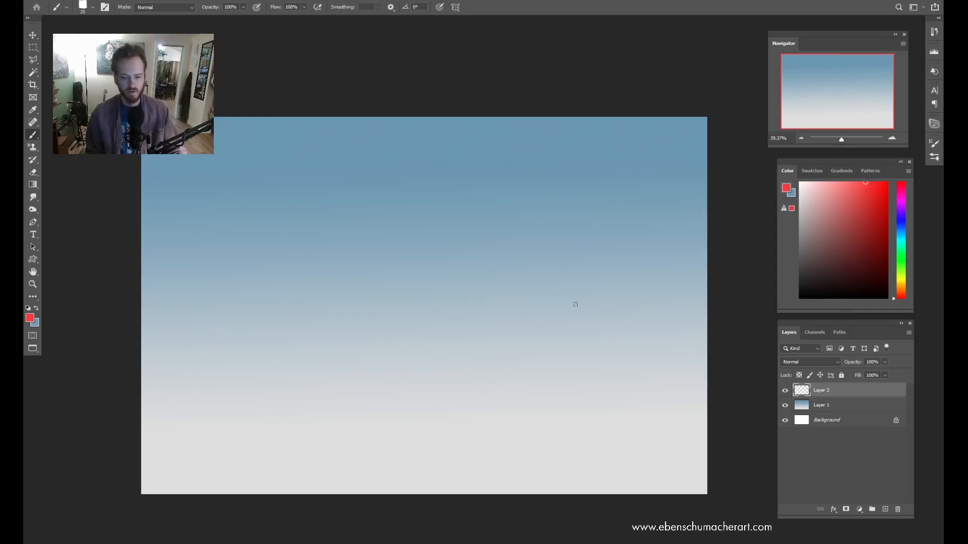
left_click(887, 205)
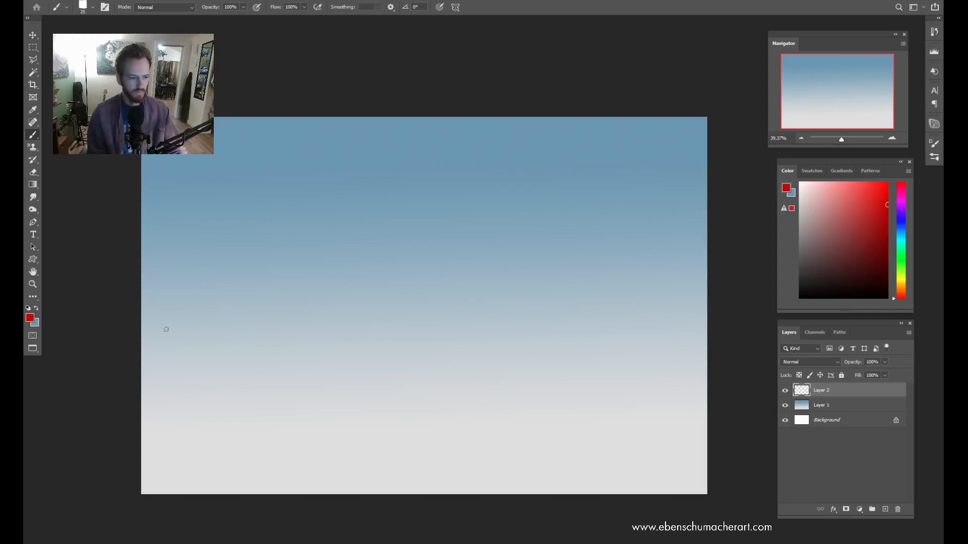
Step: Try straight red horizon lines across the middle, lower and upper parts of the canvas, undoing each one
left_click(731, 313, "shift")
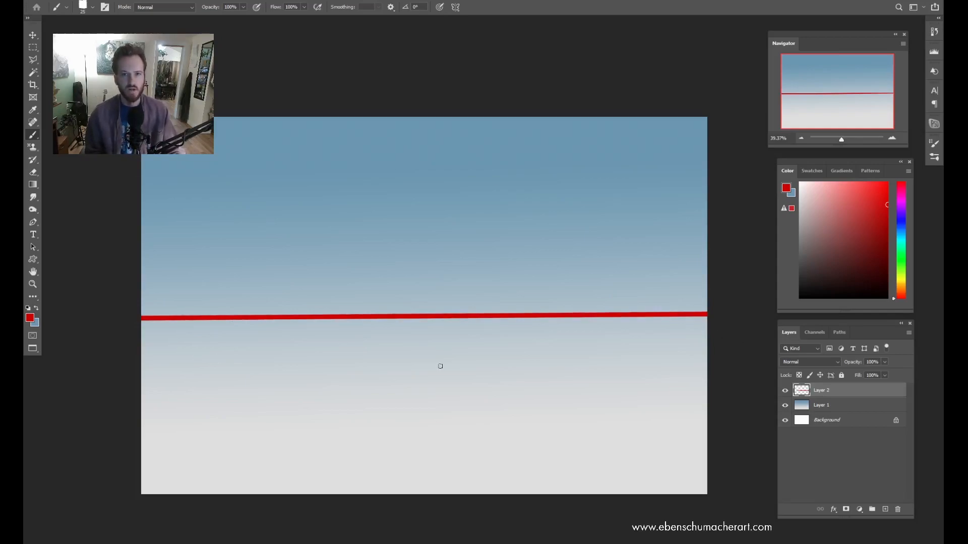
key("ctrl+z")
left_click(128, 384)
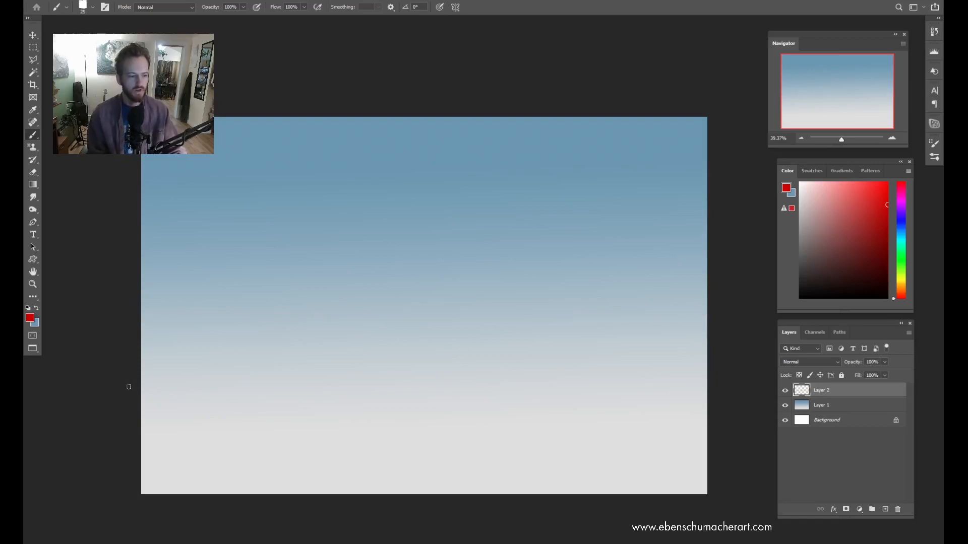
left_click(724, 386, "shift")
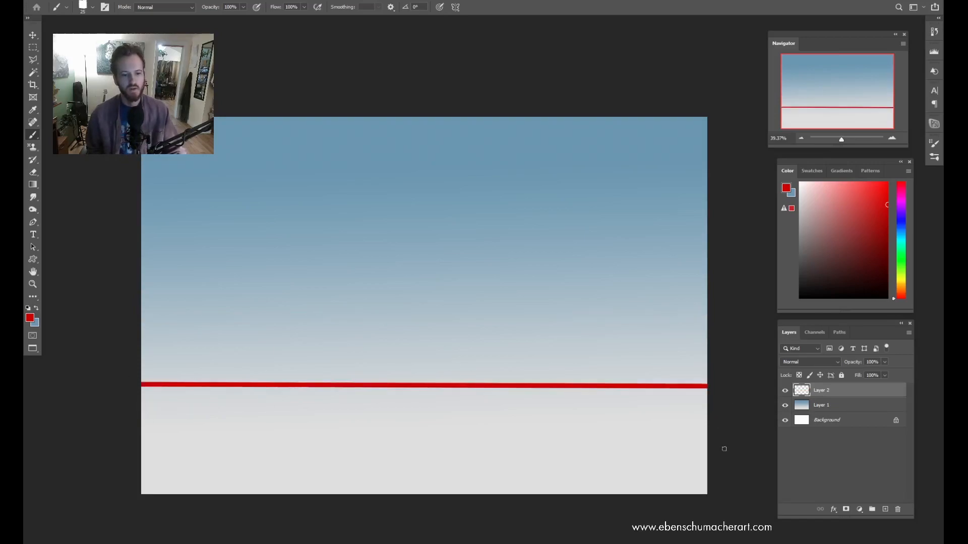
key("ctrl+z")
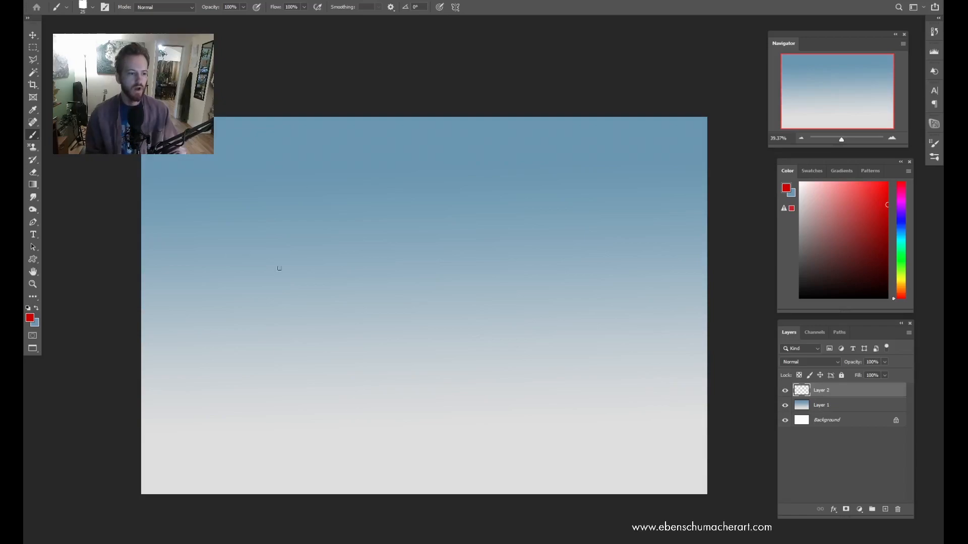
left_click(731, 191, "shift")
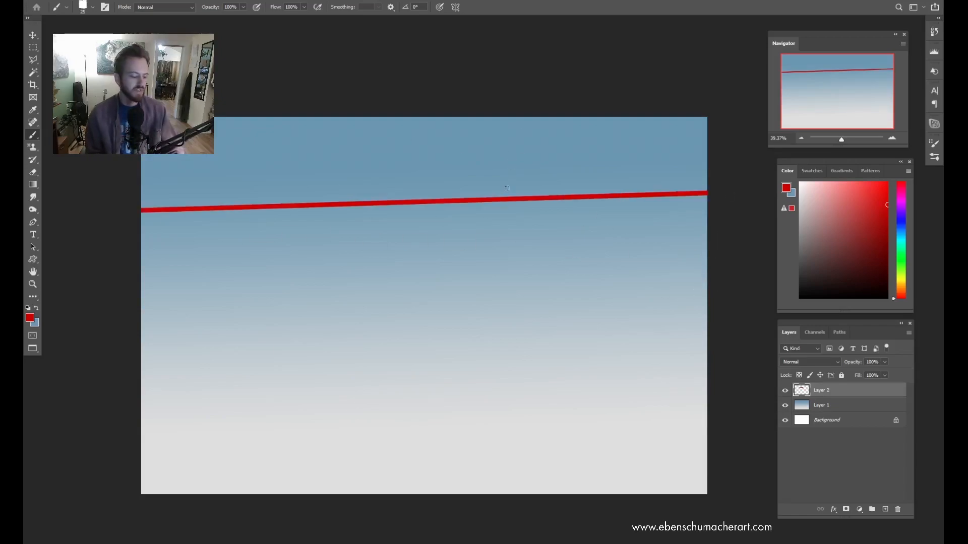
key("ctrl+z")
Step: Draw a straight red horizon in the lower canvas and a hill outline rising to the right edge, erasing the horizon inside the hill
left_click(132, 414, "shift")
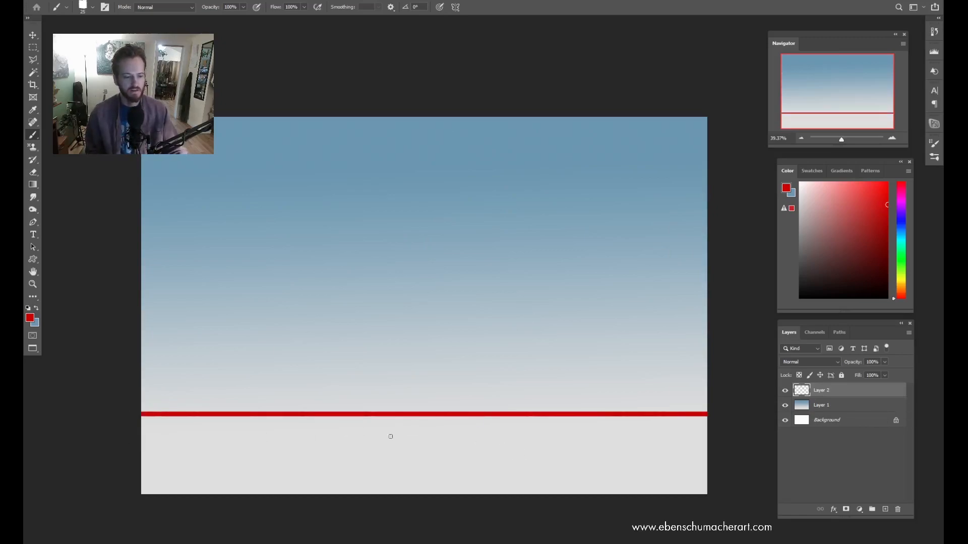
key("bracketleft")
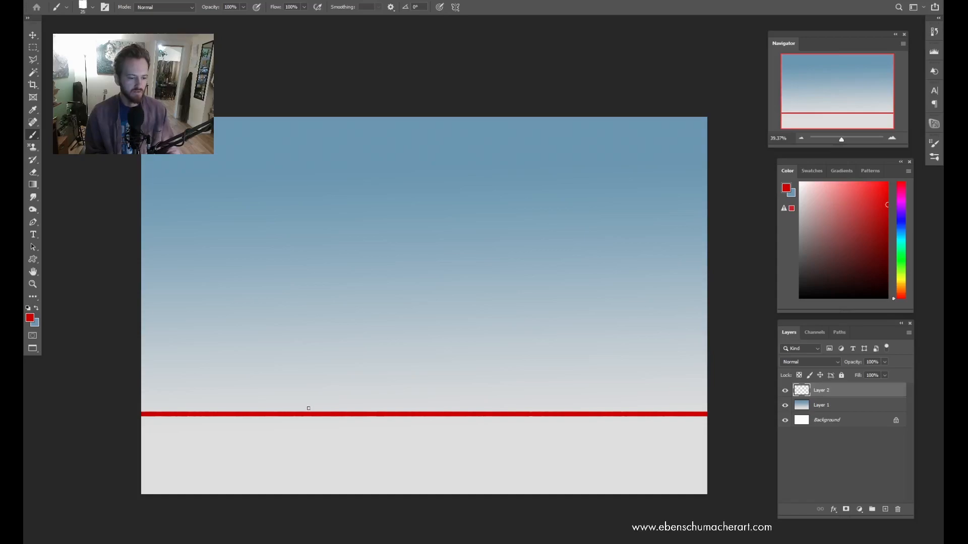
mouse_move(484, 496)
left_mouse_down()
mouse_move(595, 427)
mouse_move(710, 376)
left_mouse_up()
key("e")
left_click_drag(631, 415, 708, 414)
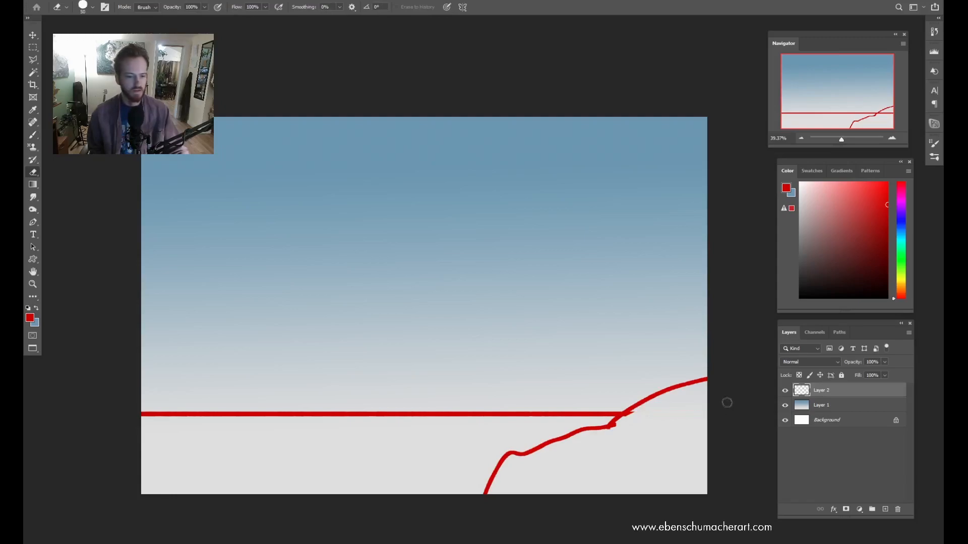
Step: Sketch a winding shoreline running from the horizon to the left and back toward the bottom centre of the canvas
key("b")
mouse_move(323, 483)
left_mouse_down()
mouse_move(239, 448)
mouse_move(380, 415)
left_mouse_up()
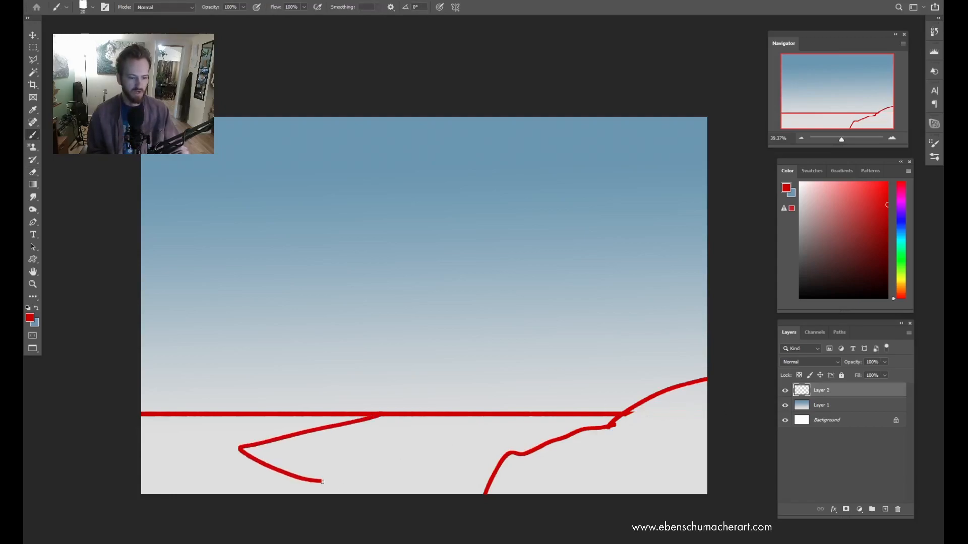
left_click_drag(295, 474, 342, 488)
Step: Sketch a castle on the horizon where the shoreline begins, with a tall pointed central spire, stepped side towers and small outer buildings
mouse_move(360, 411)
left_mouse_down()
mouse_move(359, 395)
mouse_move(373, 387)
mouse_move(380, 405)
left_mouse_up()
mouse_move(373, 345)
left_mouse_down()
mouse_move(378, 372)
mouse_move(375, 348)
mouse_move(395, 336)
mouse_move(391, 378)
left_mouse_up()
left_click_drag(392, 382, 408, 413)
left_click_drag(350, 412, 362, 375)
left_click_drag(365, 391, 367, 378)
mouse_move(375, 346)
left_mouse_down()
mouse_move(381, 316)
mouse_move(386, 345)
left_mouse_up()
mouse_move(368, 388)
left_mouse_down()
mouse_move(369, 353)
mouse_move(413, 412)
left_mouse_up()
mouse_move(416, 412)
left_mouse_down()
mouse_move(421, 401)
mouse_move(427, 412)
left_mouse_up()
left_click_drag(344, 413, 337, 403)
left_click_drag(421, 396, 440, 411)
left_click_drag(318, 412, 324, 406)
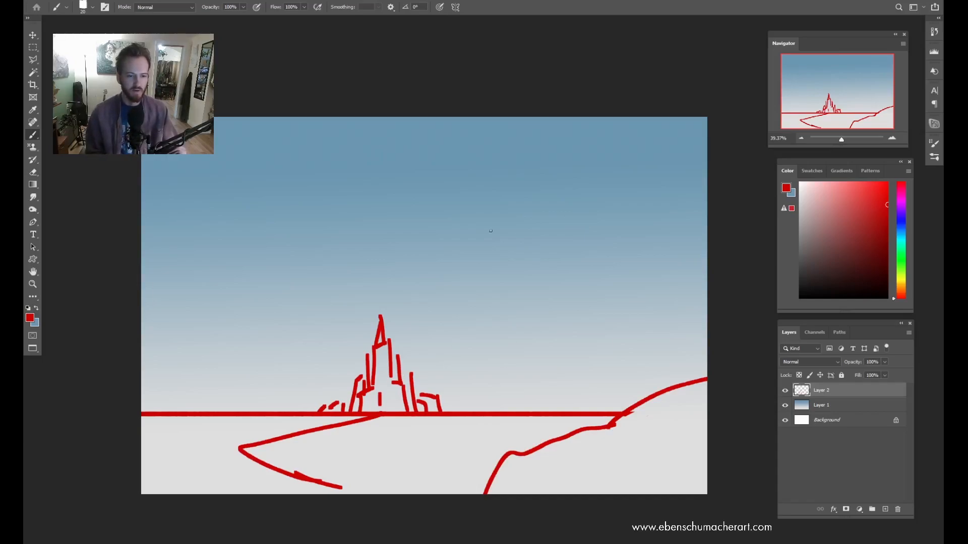
Step: Sketch a large flat-based cloud above and right of the castle and a looser cloud in the upper-left sky
mouse_move(466, 266)
left_mouse_down()
mouse_move(530, 204)
mouse_move(562, 197)
mouse_move(379, 278)
mouse_move(396, 289)
mouse_move(676, 271)
left_mouse_up()
left_click_drag(575, 202, 625, 229)
left_click_drag(658, 257, 694, 289)
left_click_drag(211, 191, 372, 190)
mouse_move(247, 163)
left_mouse_down()
mouse_move(255, 136)
mouse_move(306, 128)
left_mouse_up()
left_click_drag(364, 122, 354, 135)
left_click_drag(374, 158, 392, 188)
left_click_drag(218, 170, 166, 188)
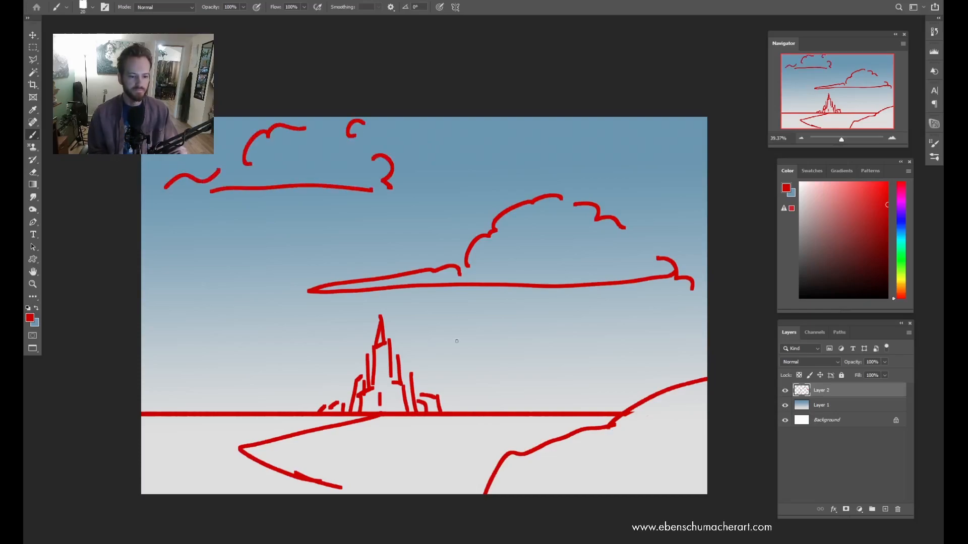
Step: Sketch a small flat-based cloud just above the horizon to the right of the castle
mouse_move(476, 373)
left_mouse_down()
mouse_move(512, 359)
mouse_move(559, 372)
left_mouse_up()
left_click_drag(440, 382, 579, 383)
left_click_drag(574, 373, 574, 379)
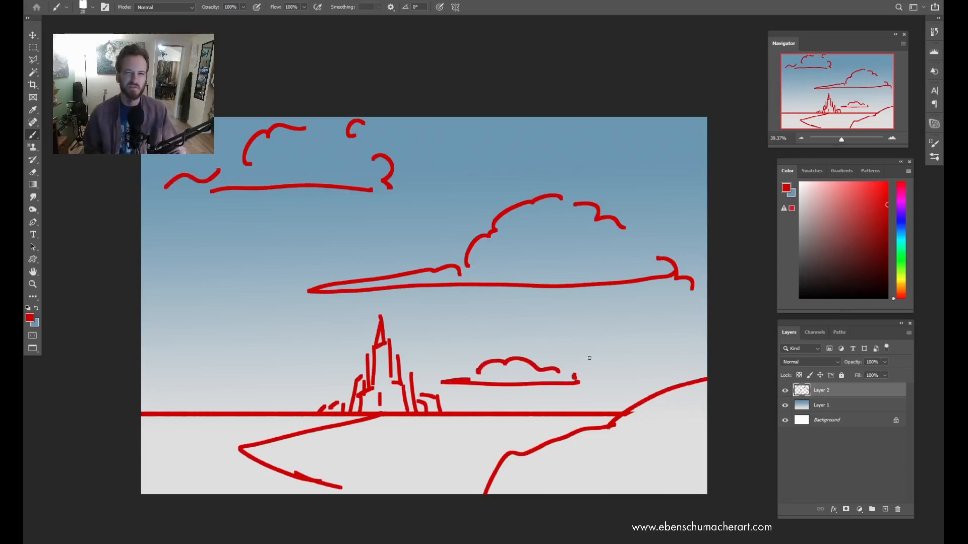
Step: Erase all the sketched clouds from the sky, keeping the castle and landscape lines
key("e")
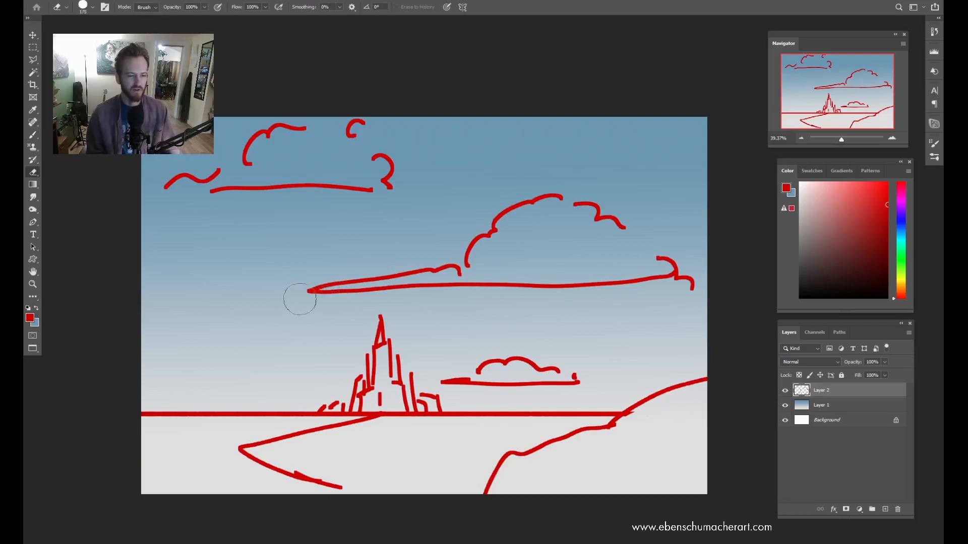
mouse_move(342, 199)
left_mouse_down()
mouse_move(358, 181)
mouse_move(237, 151)
mouse_move(303, 242)
mouse_move(398, 207)
mouse_move(555, 209)
mouse_move(665, 259)
left_mouse_up()
key("bracketleft")
key("bracketleft")
key("bracketleft")
key("bracketleft")
key("bracketleft")
key("bracketleft")
key("bracketleft")
mouse_move(518, 341)
left_mouse_down()
mouse_move(513, 353)
mouse_move(468, 350)
left_mouse_up()
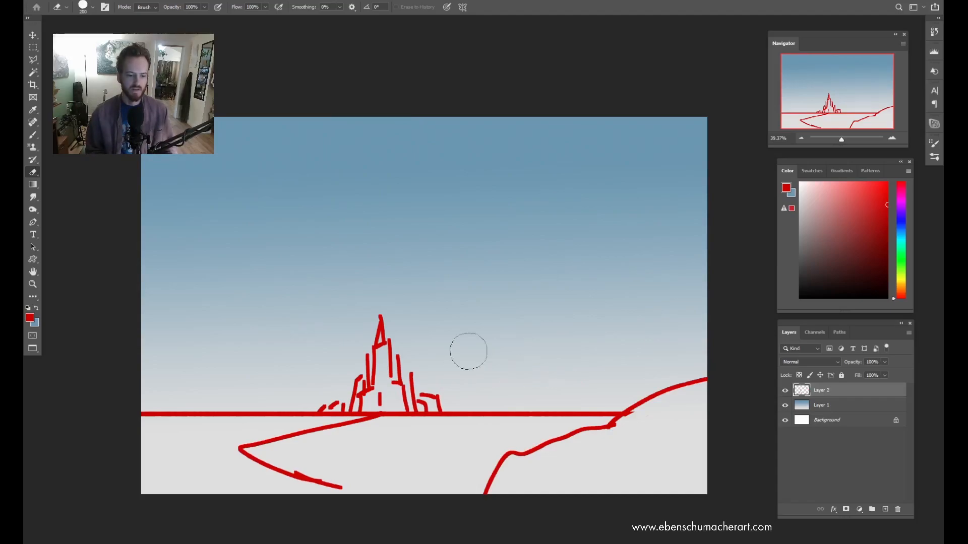
Step: Draw two contour lines across the right foreground hill to define its slopes
key("b")
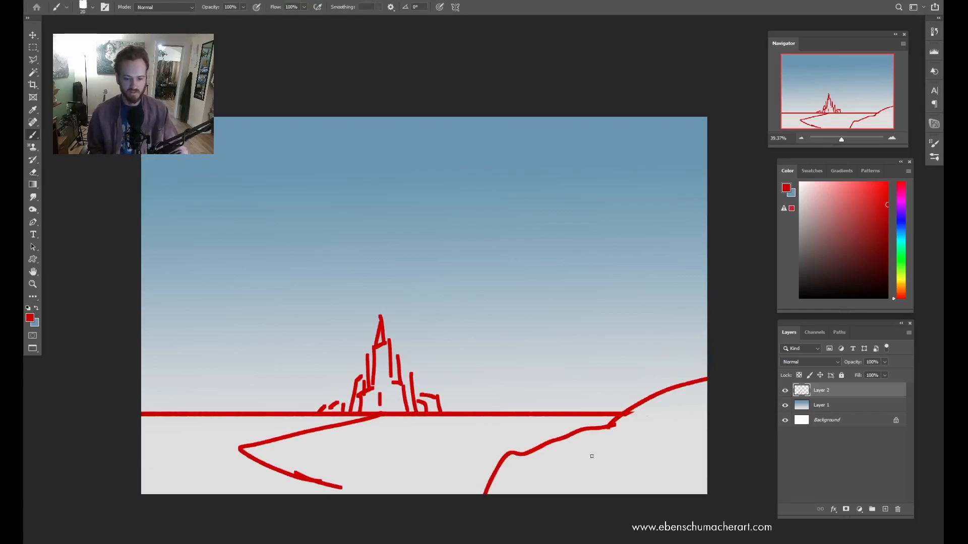
left_click_drag(515, 461, 599, 474)
left_click_drag(610, 479, 702, 431)
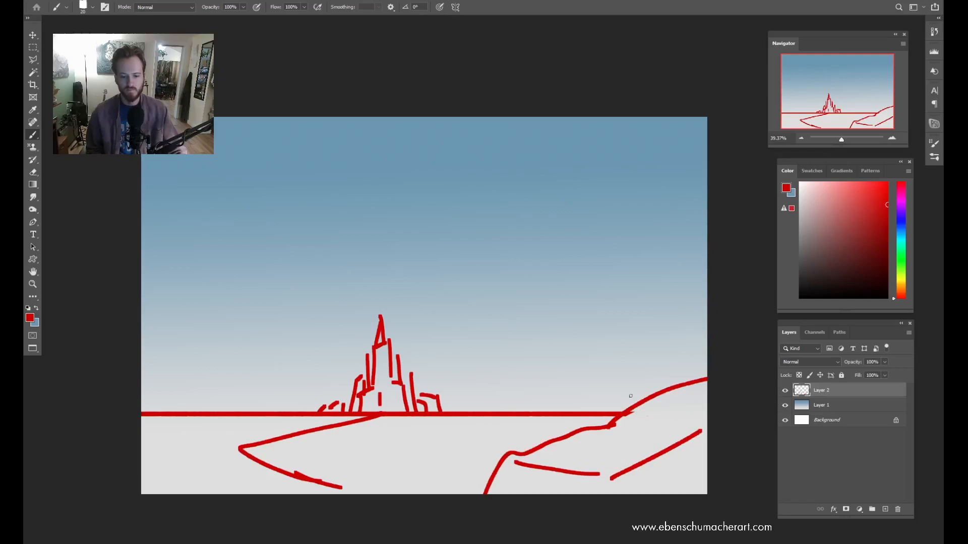
Step: Try an arrow pointing down the right hill and a stroke beside the castle, then undo these marks
left_click_drag(647, 412, 620, 451)
left_click_drag(617, 442, 649, 439)
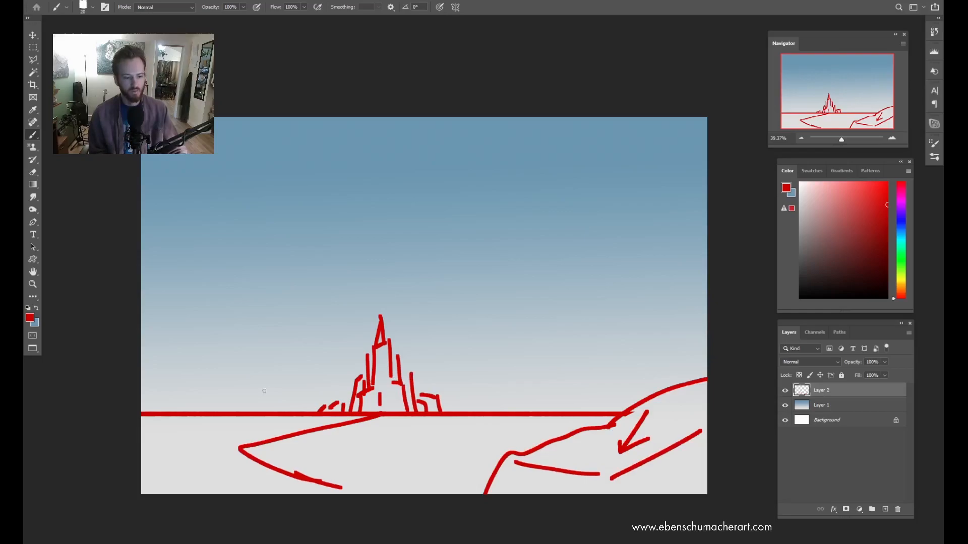
left_click_drag(264, 391, 360, 364)
key("ctrl+z")
key("ctrl+z")
key("ctrl+z")
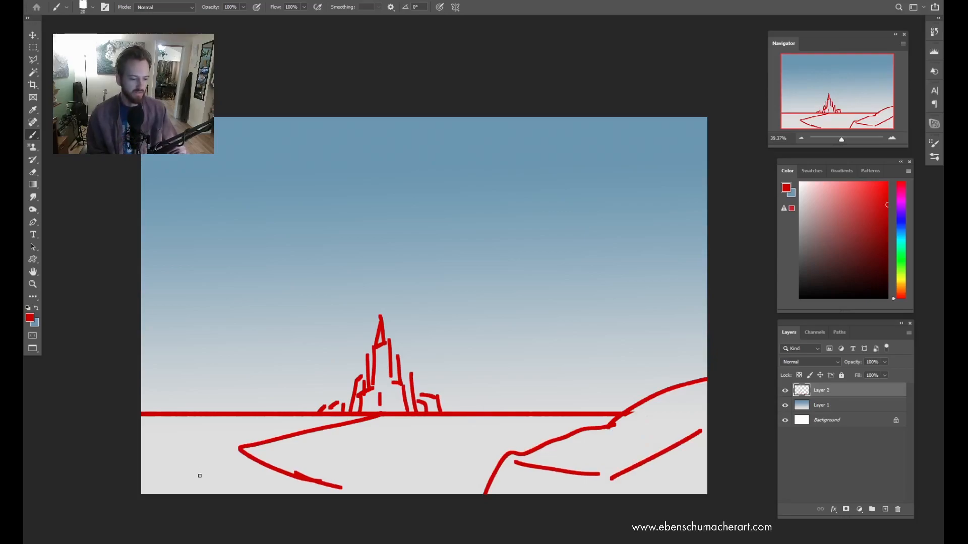
Step: Sketch a small foreground ledge in the lower-left corner of the canvas
left_click_drag(185, 463, 205, 494)
left_click_drag(142, 468, 185, 459)
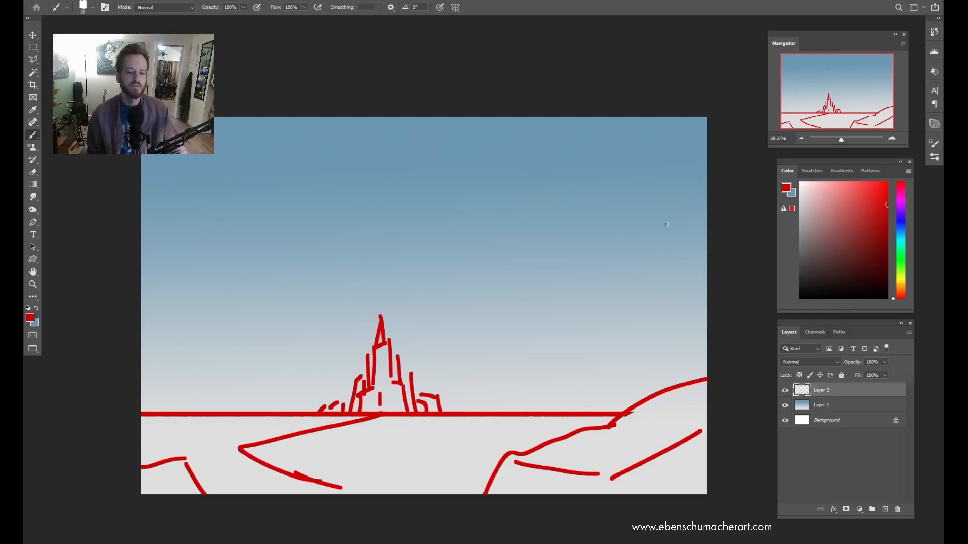
Step: Sketch a puffy flat-based cloud in the sky right of the spire, with short curves marking its inner lobes
mouse_move(611, 252)
left_mouse_down()
mouse_move(387, 263)
mouse_move(499, 212)
left_mouse_up()
left_click_drag(502, 217, 539, 194)
mouse_move(552, 195)
left_mouse_down()
mouse_move(588, 201)
mouse_move(620, 242)
mouse_move(614, 254)
mouse_move(556, 194)
left_mouse_up()
left_click_drag(524, 224, 545, 213)
left_click_drag(485, 240, 503, 238)
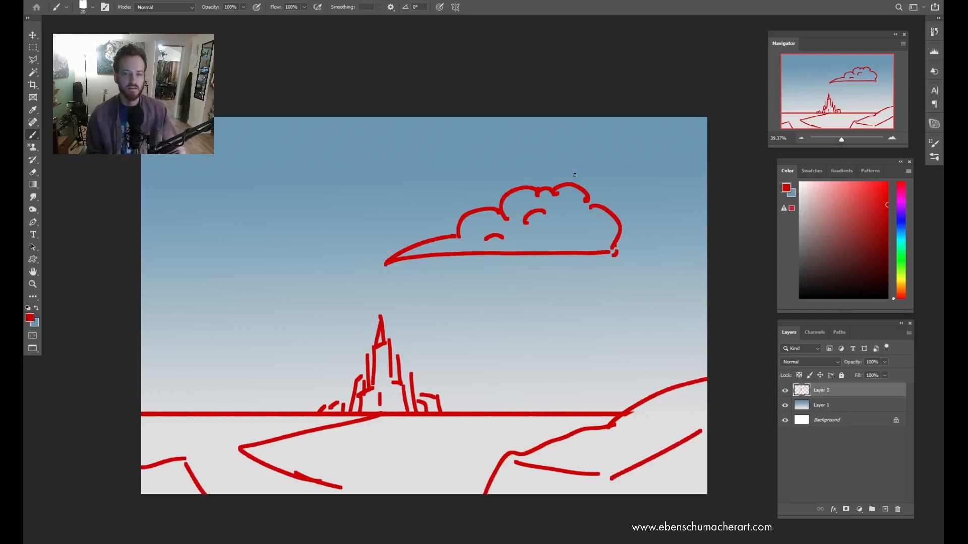
Step: Sketch a second cloud below the first, with an elliptical underside and puffy lobes on top
mouse_move(654, 299)
left_mouse_down()
mouse_move(504, 303)
mouse_move(455, 318)
mouse_move(476, 329)
mouse_move(635, 338)
mouse_move(674, 326)
mouse_move(650, 297)
left_mouse_up()
mouse_move(459, 317)
left_mouse_down()
mouse_move(550, 272)
mouse_move(556, 281)
mouse_move(585, 271)
mouse_move(645, 279)
mouse_move(635, 272)
left_mouse_up()
mouse_move(575, 270)
left_mouse_down()
mouse_move(602, 257)
mouse_move(632, 261)
mouse_move(683, 310)
left_mouse_up()
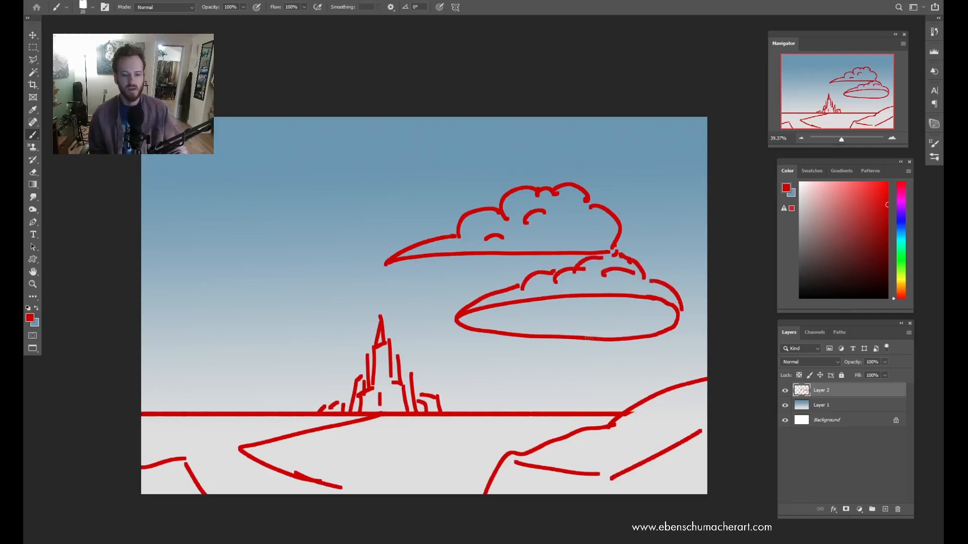
Step: Add short curved marks on the underside of the lower cloud and undo the last stroke on its edge
mouse_move(619, 335)
left_mouse_down()
mouse_move(594, 317)
mouse_move(623, 321)
left_mouse_up()
left_click_drag(550, 318, 567, 322)
left_click_drag(628, 309, 605, 303)
left_click_drag(663, 305, 667, 313)
left_click_drag(506, 331, 508, 341)
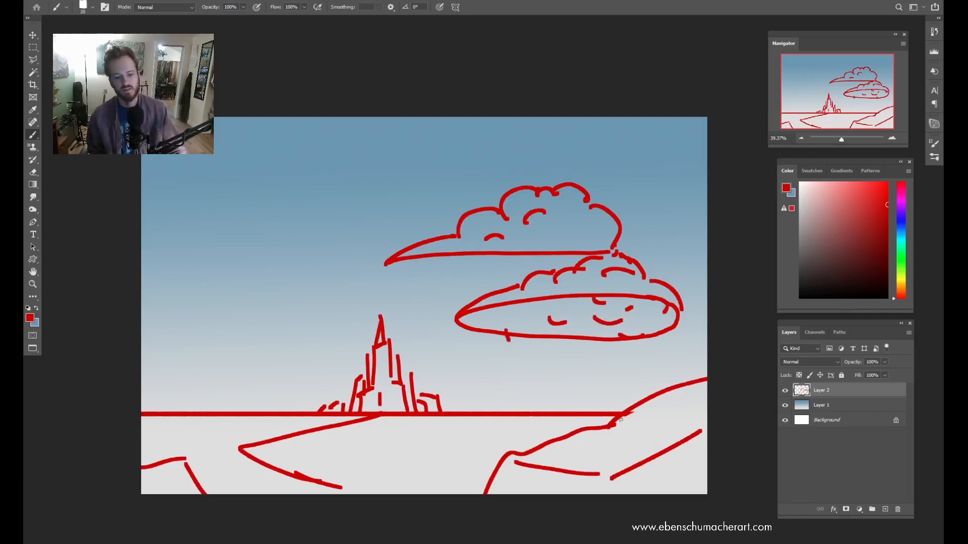
key("ctrl+z")
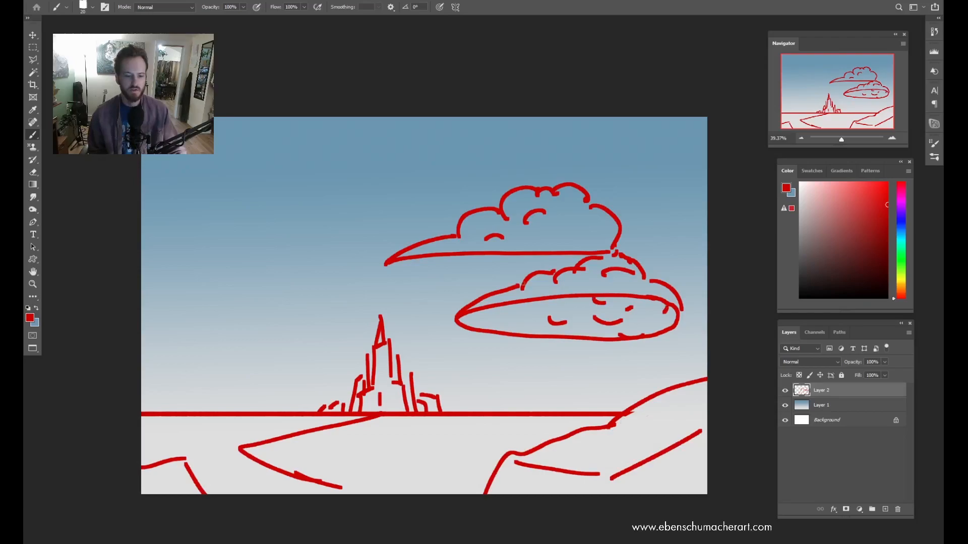
Step: Erase both clouds from the sky, leaving the castle, horizon and hills
key("e")
left_click_drag(466, 237, 567, 209)
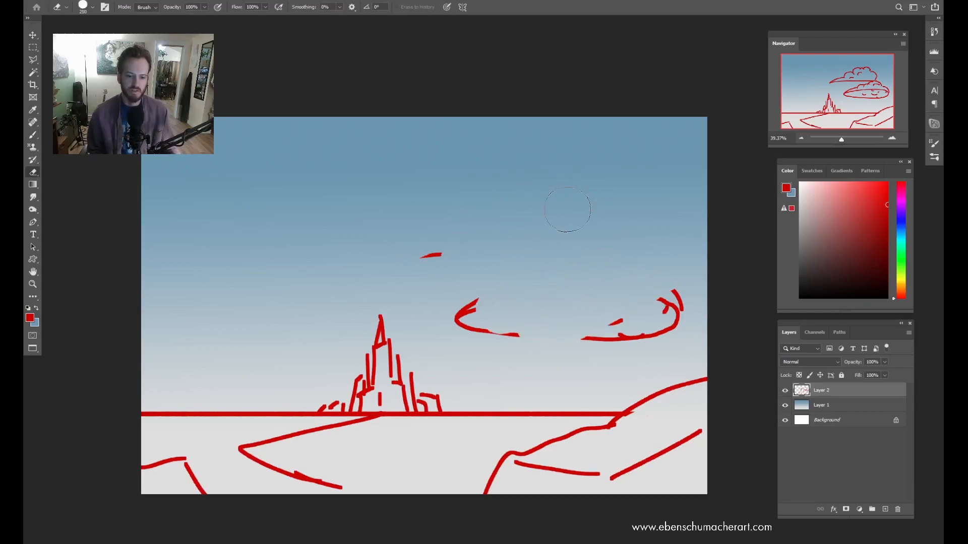
left_click_drag(567, 209, 491, 223)
Step: Mark a vanishing point with a small red cross just above the horizon, left of the castle
key("b")
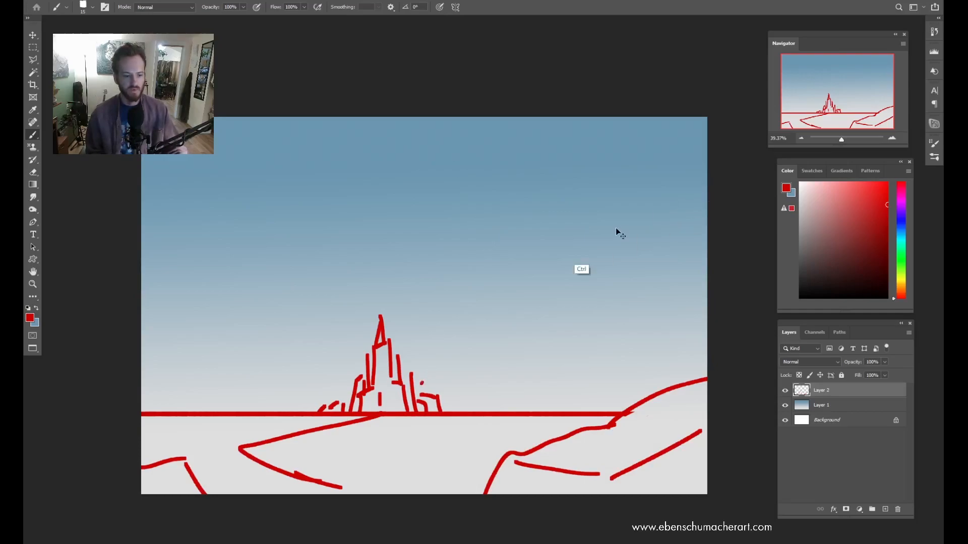
mouse_move(263, 408)
left_mouse_down()
mouse_move(272, 398)
mouse_move(280, 411)
mouse_move(280, 399)
left_mouse_up()
key("ctrl+z")
key("ctrl+z")
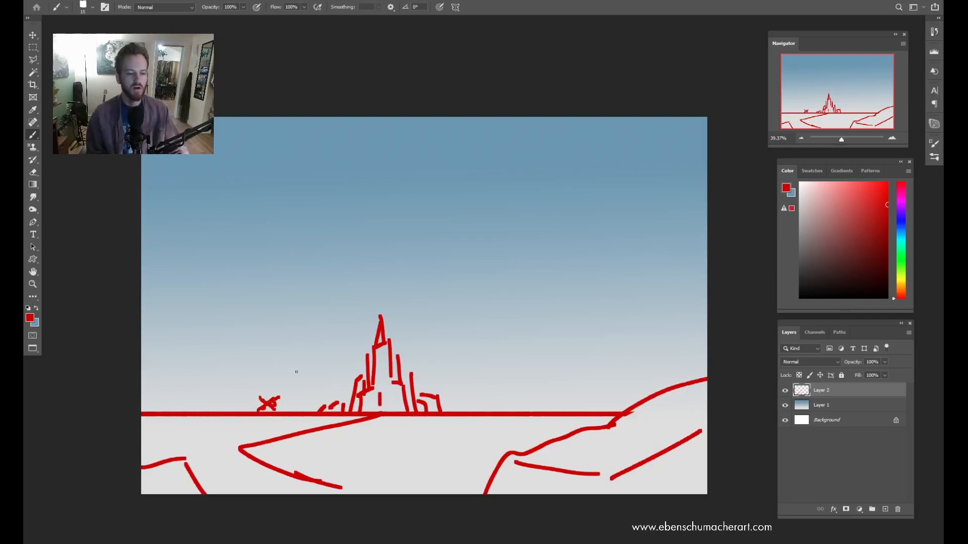
Step: Draw five straight perspective rays fanning from the vanishing point to the upper and left edges of the canvas
left_click(643, 87, "shift")
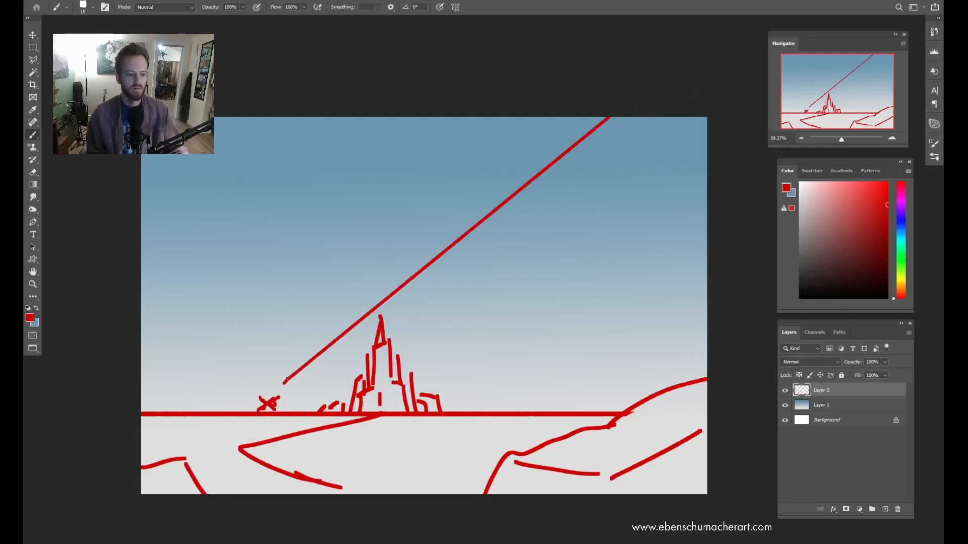
left_click(397, 99)
left_click(271, 394, "shift")
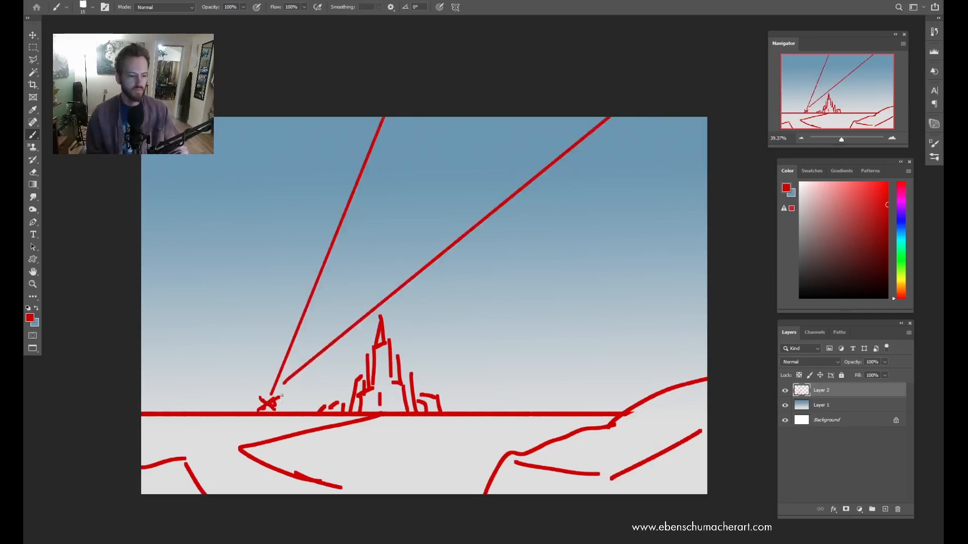
left_click(217, 89)
left_click(257, 396, "shift")
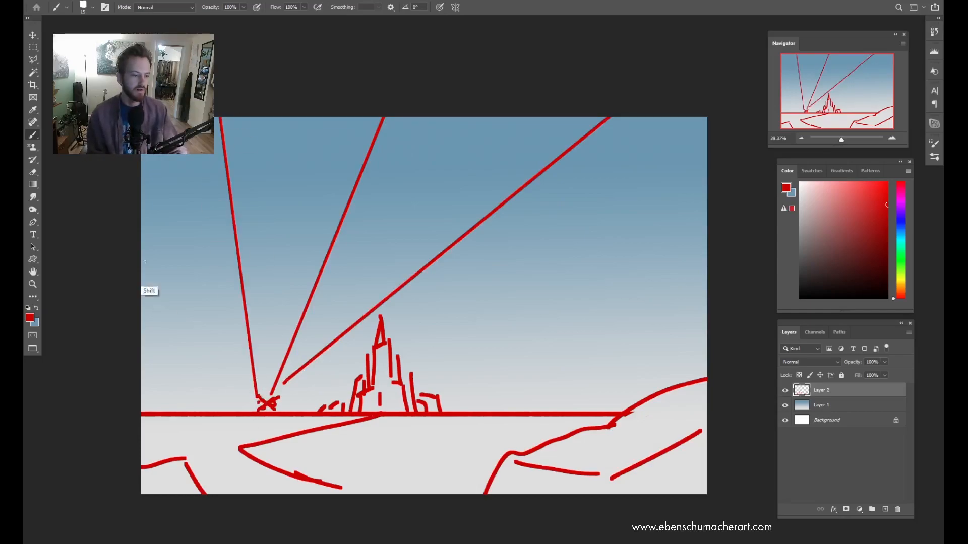
left_click(103, 211, "shift")
left_click(90, 366, "shift")
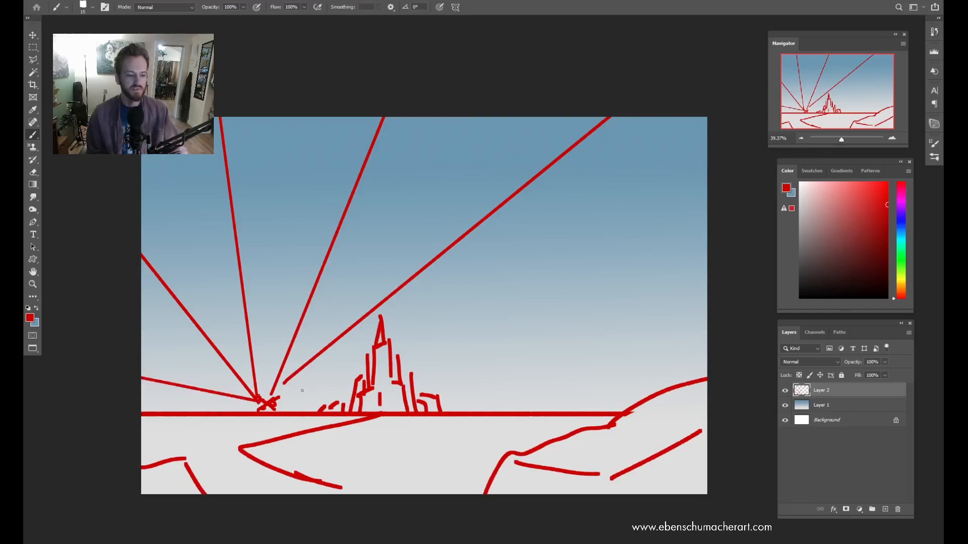
Step: Draw a shallow straight ray from the vanishing point across the castle to the right canvas edge, replacing the first attempt
left_click(724, 230, "shift")
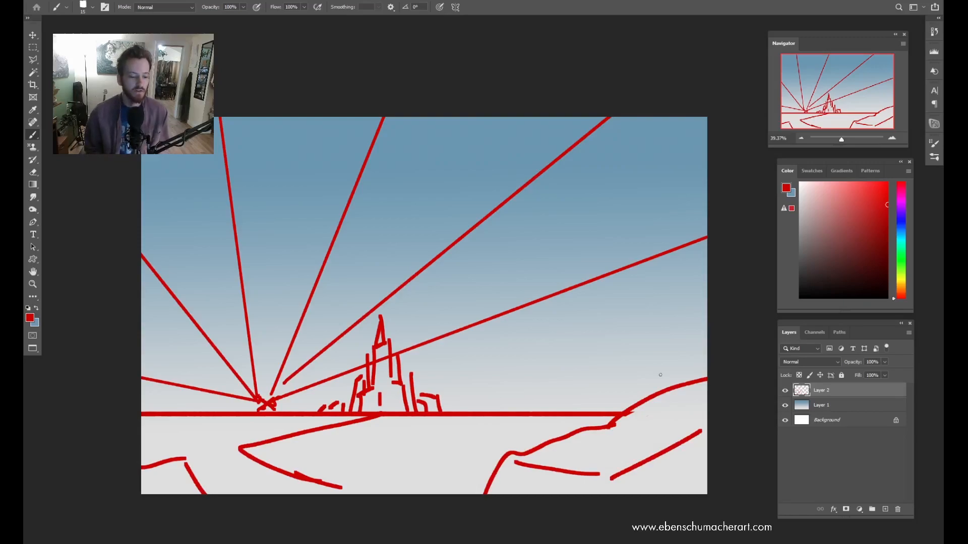
key("ctrl")
key("ctrl+z")
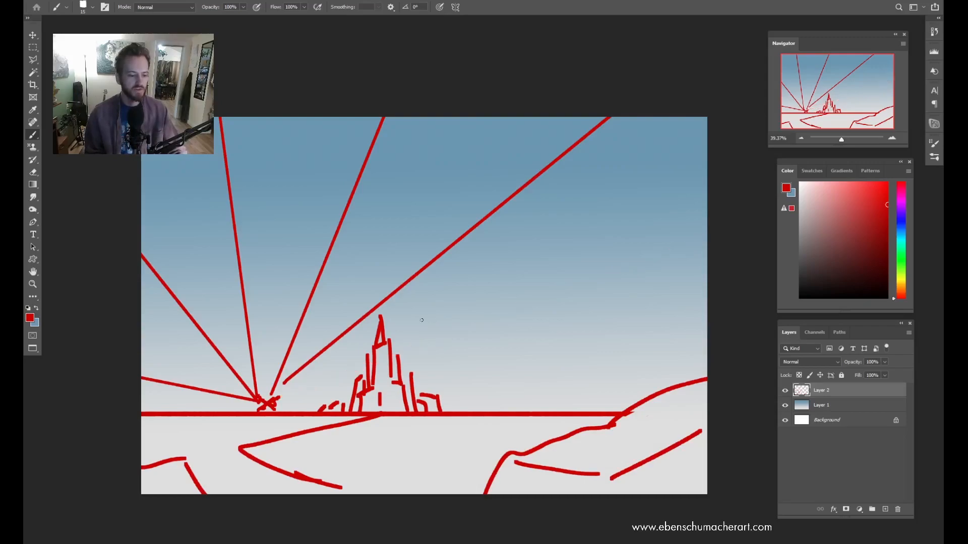
key("ctrl+shift+z")
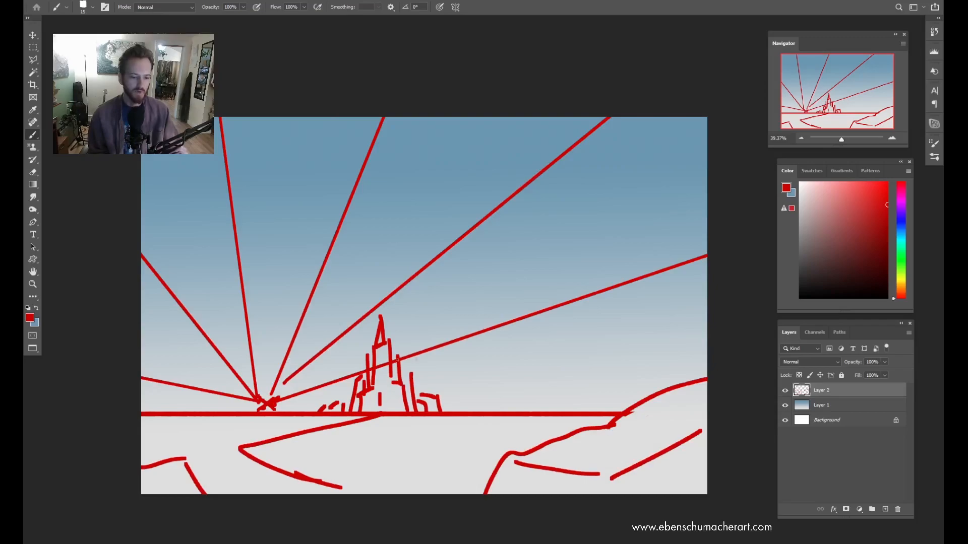
Step: Sketch a small square low in the sky right of the castle with an arrow pointing at it
mouse_move(486, 382)
left_mouse_down()
mouse_move(485, 394)
mouse_move(501, 380)
mouse_move(501, 393)
left_mouse_up()
key("e")
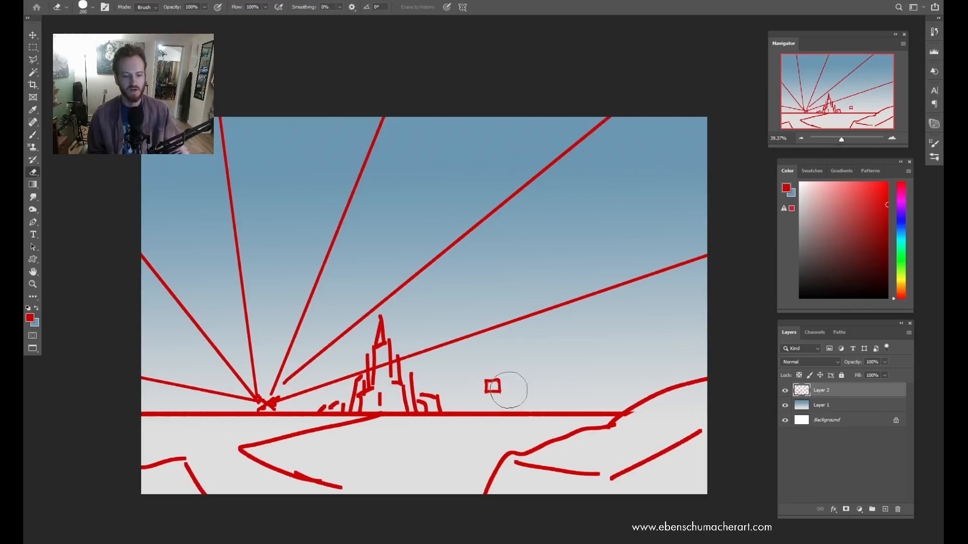
key("b")
left_click_drag(529, 384, 508, 384)
Step: Draw two dashed guide lines spreading upward from the small square into the upper sky
mouse_move(517, 378)
left_mouse_down()
mouse_move(508, 384)
mouse_move(518, 388)
mouse_move(484, 364)
mouse_move(483, 348)
left_mouse_up()
left_click_drag(482, 343, 478, 315)
left_click_drag(477, 309, 476, 303)
left_click_drag(475, 297, 473, 289)
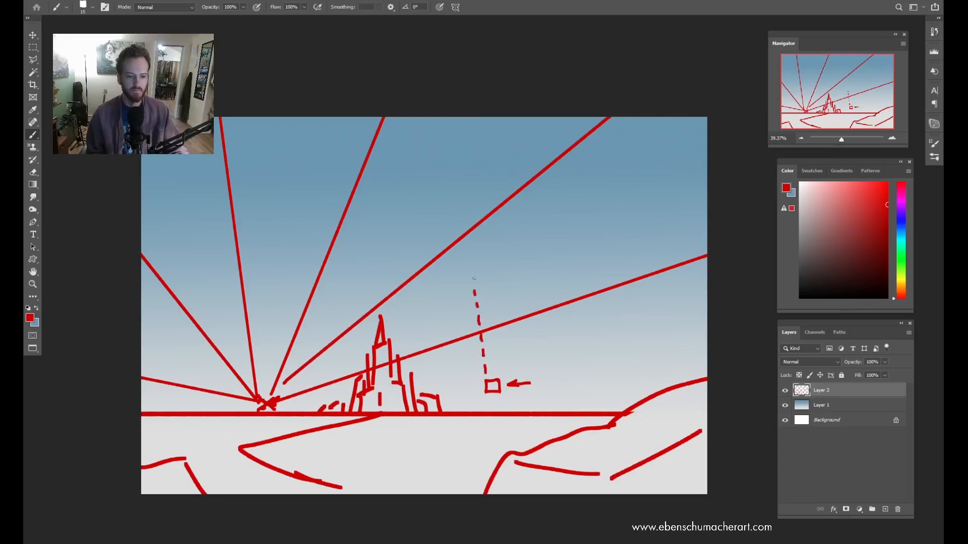
left_click_drag(466, 233, 463, 225)
left_click_drag(504, 375, 570, 229)
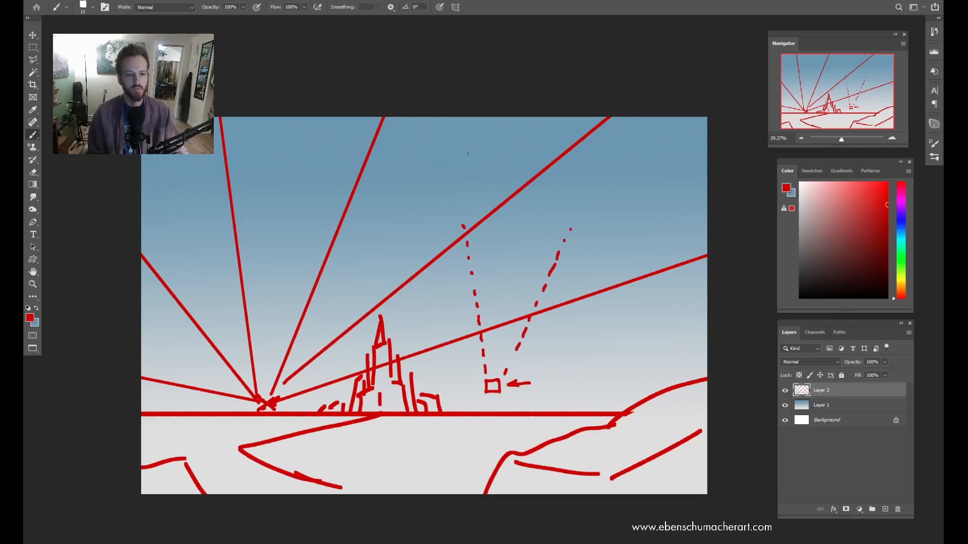
Step: Sketch a large perspective box above the dashed lines, marking its underside with an arrow and its front face with a cross
mouse_move(461, 128)
left_mouse_down()
mouse_move(466, 213)
mouse_move(576, 200)
left_mouse_up()
mouse_move(456, 129)
left_mouse_down()
mouse_move(569, 122)
mouse_move(575, 202)
left_mouse_up()
mouse_move(465, 212)
left_mouse_down()
mouse_move(509, 241)
mouse_move(609, 230)
left_mouse_up()
left_click_drag(574, 200, 611, 229)
mouse_move(569, 122)
left_mouse_down()
mouse_move(590, 140)
mouse_move(610, 230)
left_mouse_up()
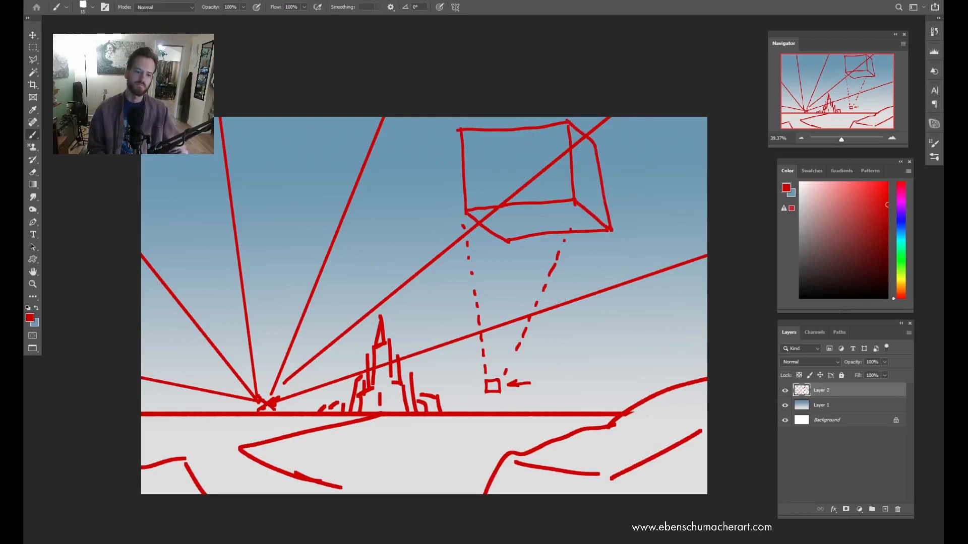
mouse_move(489, 299)
left_mouse_down()
mouse_move(523, 230)
mouse_move(526, 248)
left_mouse_up()
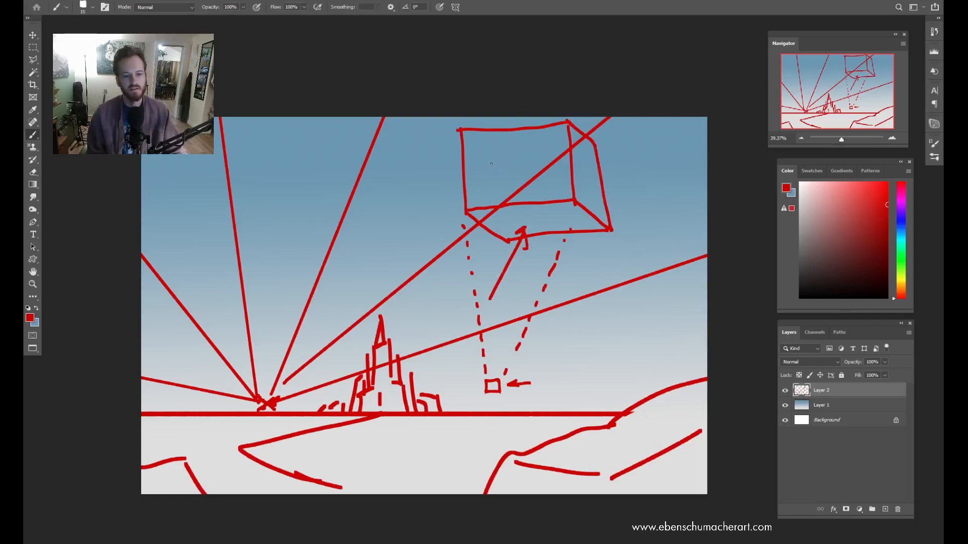
mouse_move(499, 155)
left_mouse_down()
mouse_move(517, 168)
mouse_move(496, 173)
left_mouse_up()
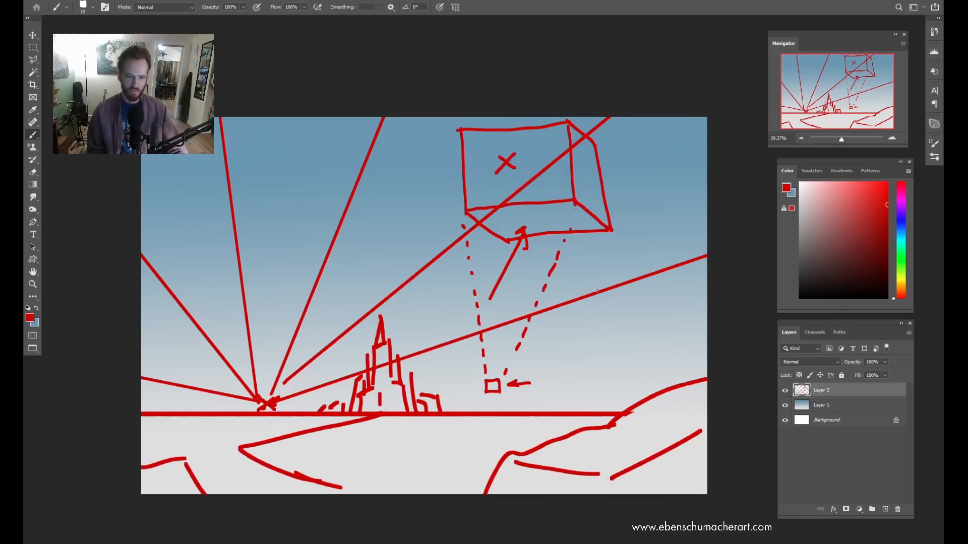
Step: Undo the large box, its marks and the dashed lines, and erase the small square with its arrow
key("ctrl+z")
key("ctrl+z")
key("ctrl+z")
key("ctrl+z")
key("ctrl+z")
key("ctrl+z")
key("ctrl+z")
key("ctrl+z")
key("ctrl+z")
key("ctrl+z")
key("ctrl+z")
key("ctrl+z")
key("ctrl+z")
key("ctrl+z")
key("ctrl+z")
key("ctrl+z")
key("ctrl+z")
key("ctrl+z")
key("ctrl+z")
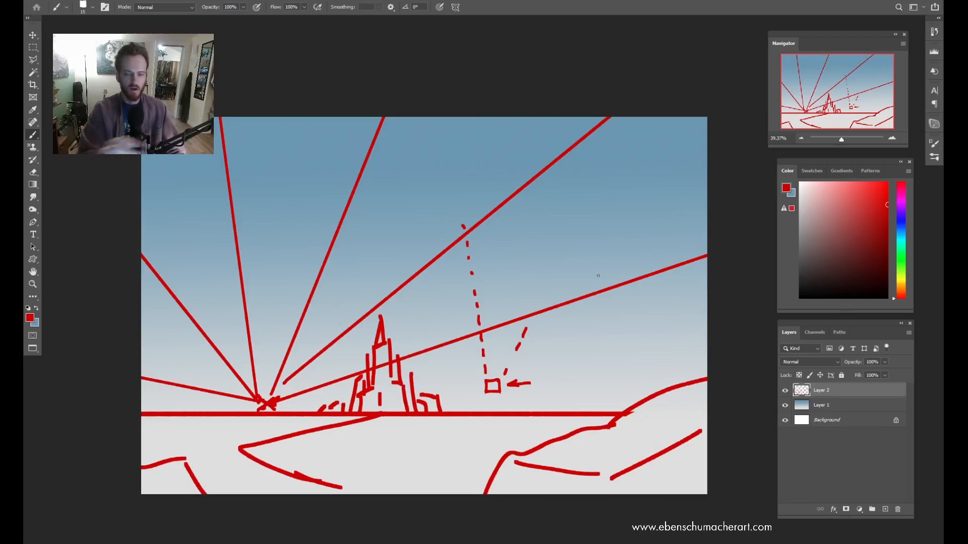
key("ctrl+z")
key("ctrl+z")
key("ctrl+z")
key("ctrl+z")
key("ctrl+z")
key("ctrl+z")
key("ctrl+z")
key("ctrl+z")
key("ctrl+z")
key("ctrl+z")
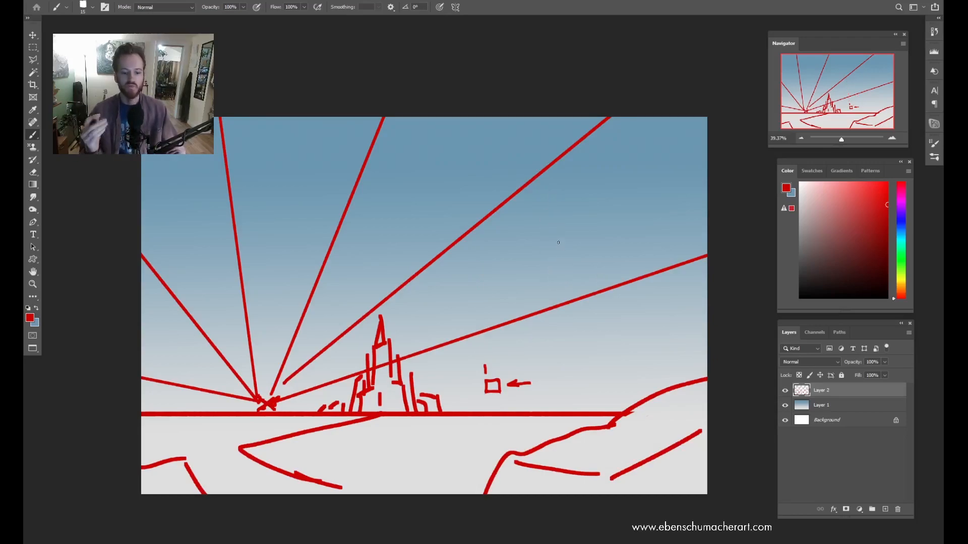
key("ctrl+z")
key("ctrl+z")
key("e")
left_click_drag(509, 378, 510, 380)
Step: Draw two straight horizontal lines across the full sky, one high up and one just above the castle's spire
key("b")
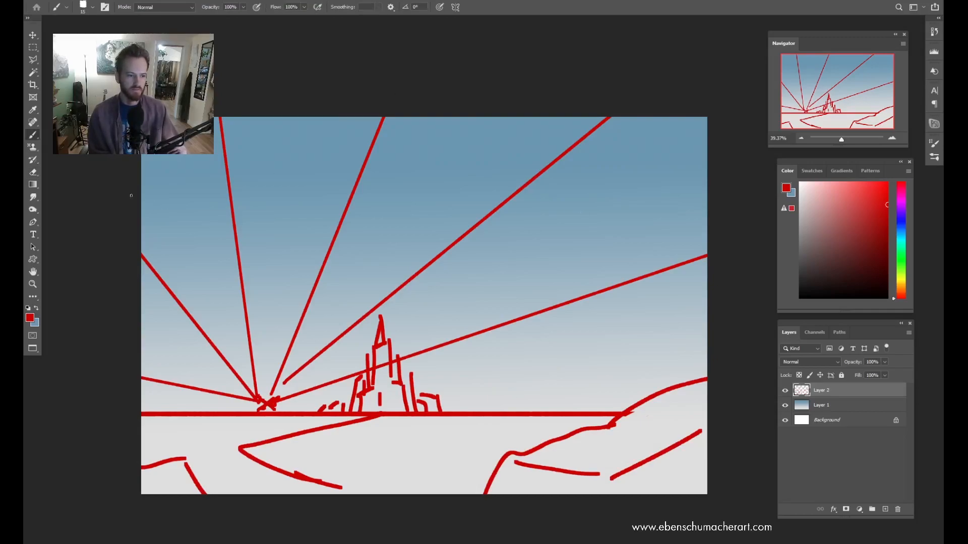
left_click_drag(134, 198, 741, 197)
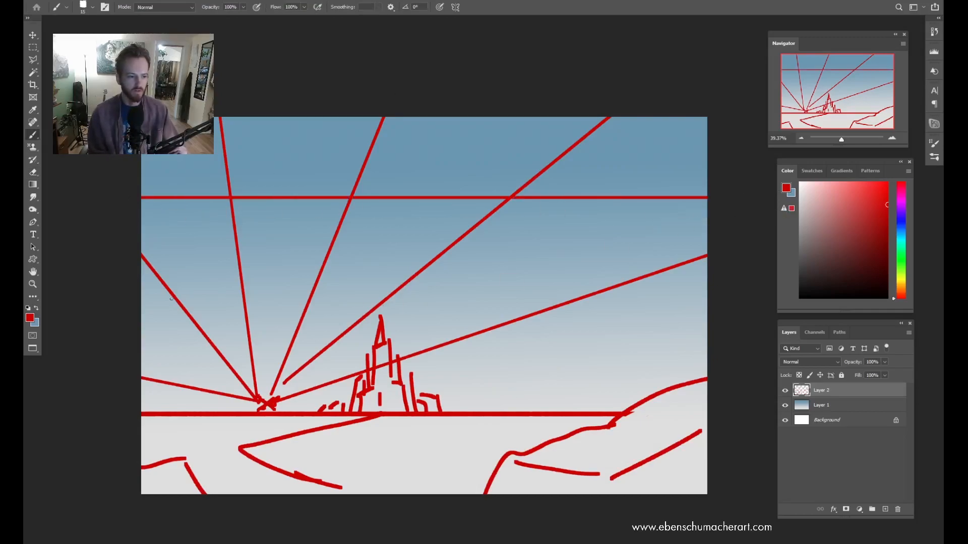
left_click(134, 287, "shift")
mouse_move(133, 286)
left_mouse_down()
mouse_move(501, 309)
mouse_move(730, 301)
left_mouse_up()
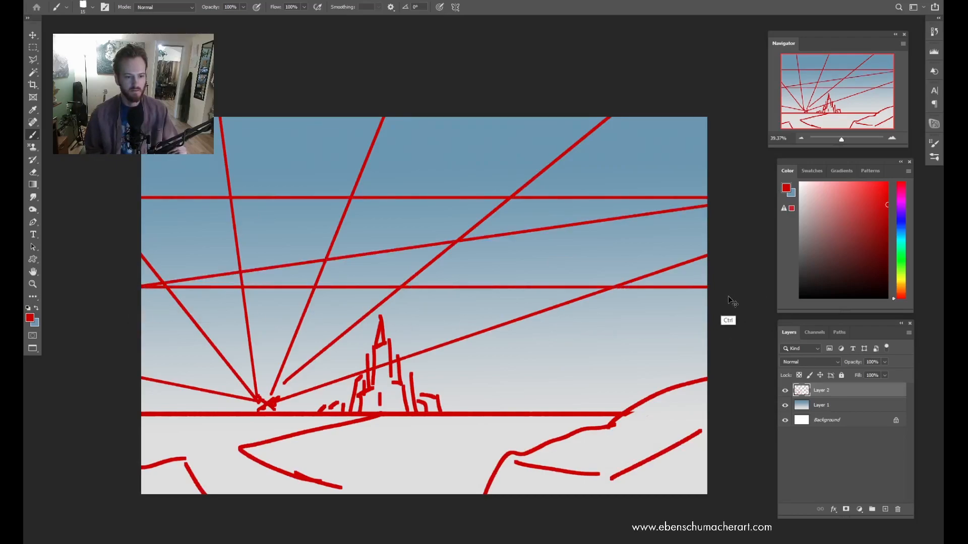
key("ctrl+z")
key("ctrl+z")
left_click_drag(138, 297, 715, 297)
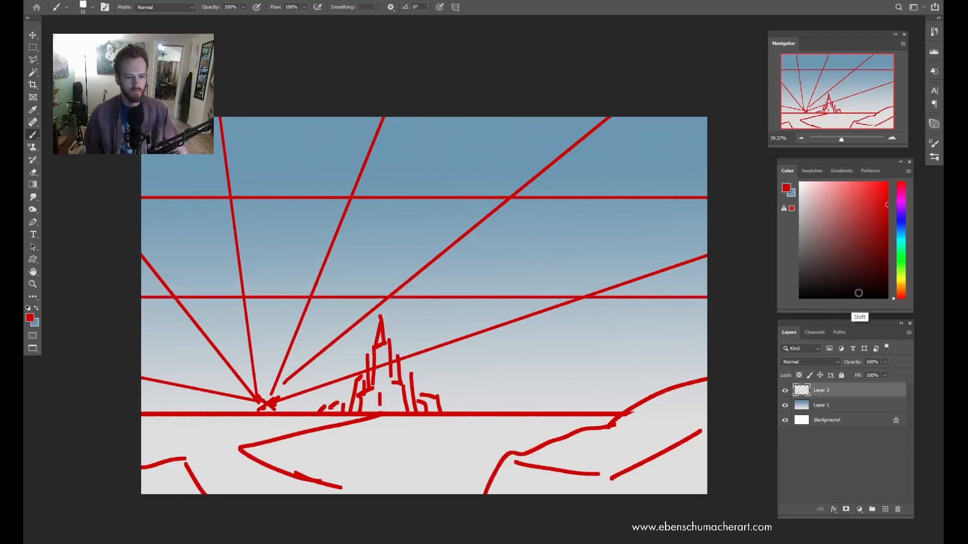
Step: Draw three more horizontal lines across the lower sky, spaced progressively closer together toward the horizon
left_click_drag(139, 337, 817, 355)
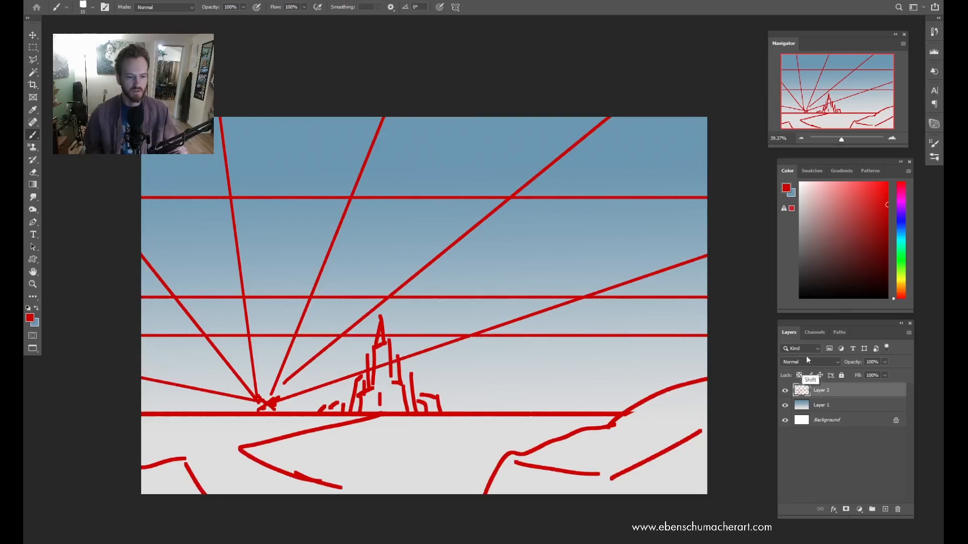
left_click_drag(137, 361, 799, 350)
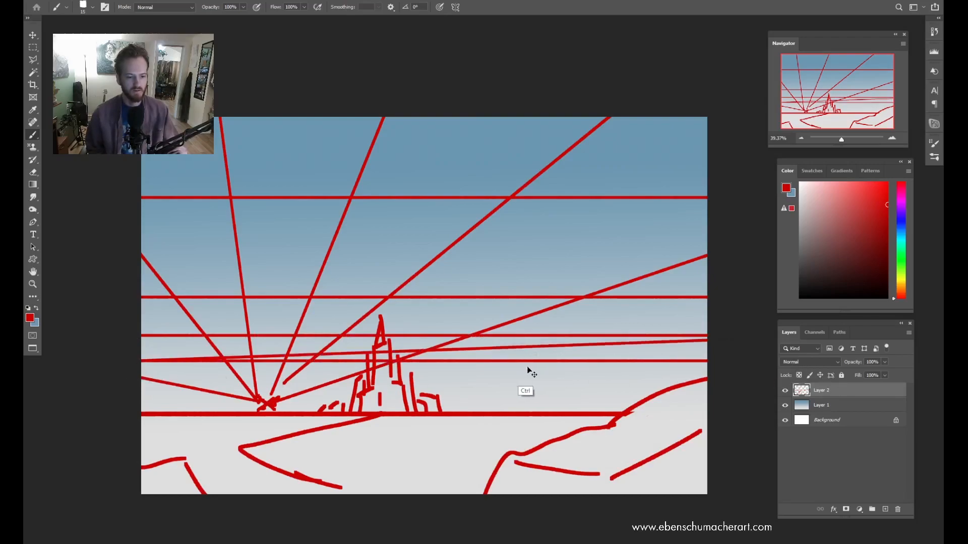
key("ctrl+z")
left_click_drag(138, 359, 806, 359)
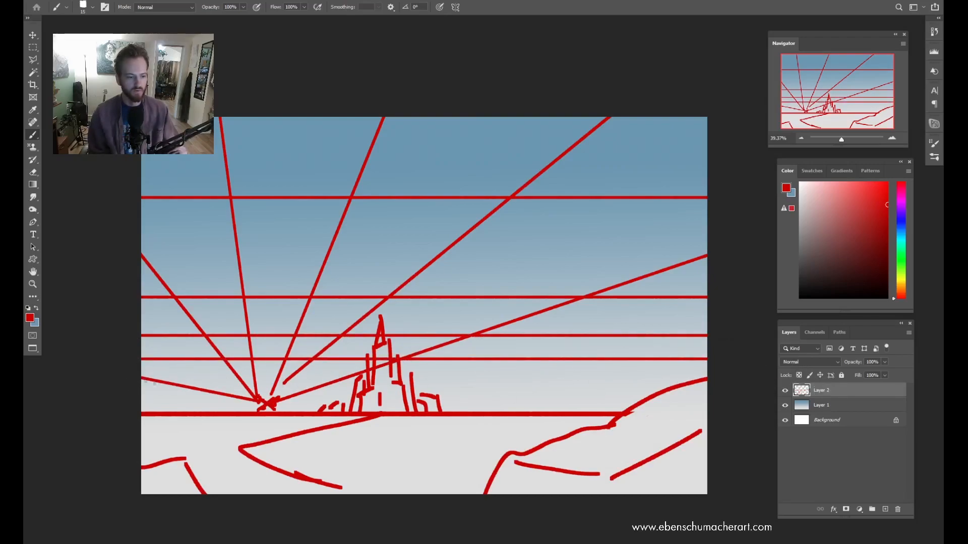
left_click_drag(116, 381, 820, 363)
key("ctrl+z")
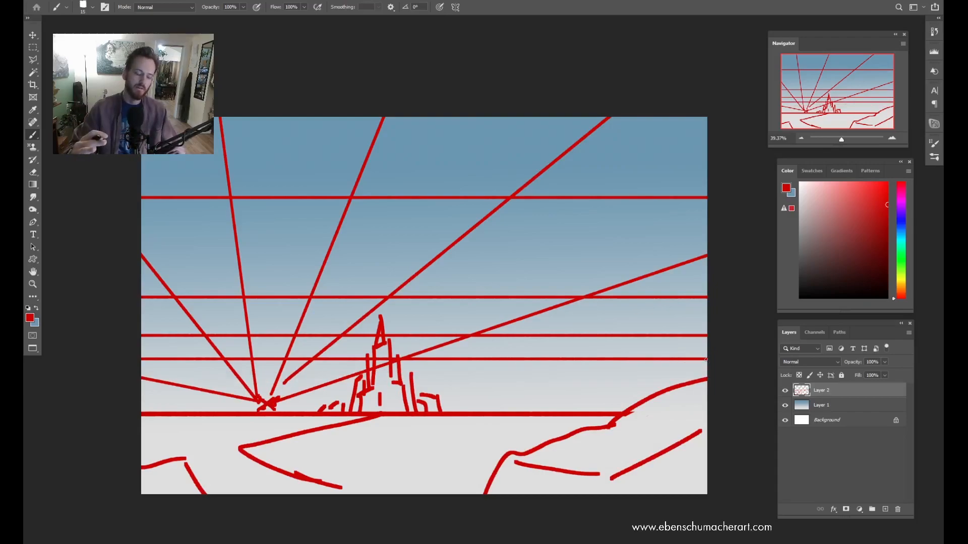
mouse_move(139, 380)
left_mouse_down()
mouse_move(454, 376)
mouse_move(768, 352)
left_mouse_up()
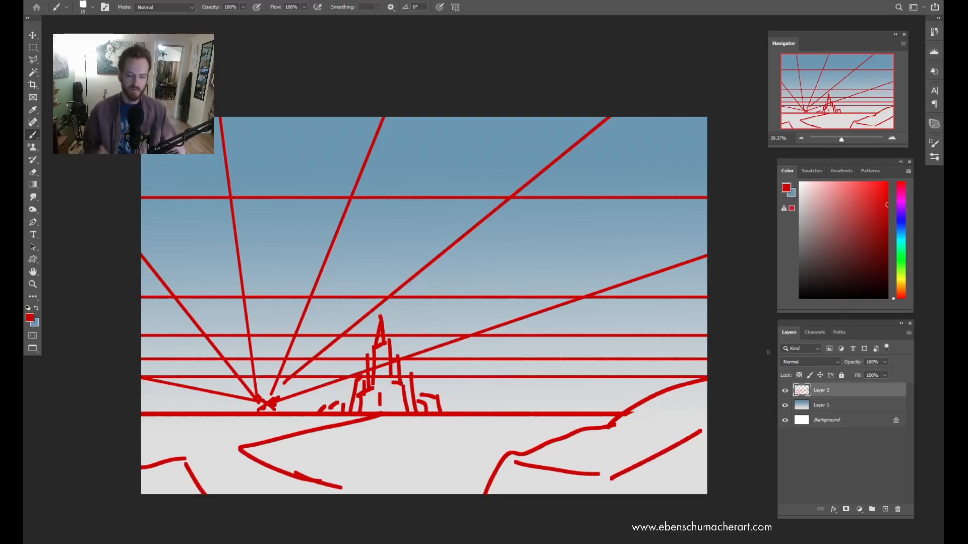
mouse_move(446, 149)
left_mouse_down()
mouse_move(484, 182)
mouse_move(471, 190)
left_mouse_up()
key("ctrl+z")
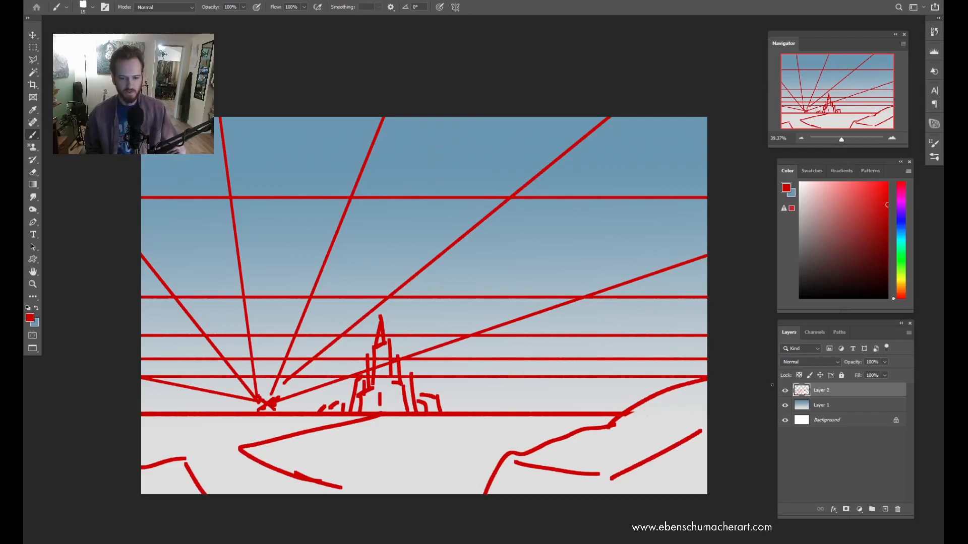
Step: Lower the opacity of the red sketch layer and add a new layer above it, with white as the brush colour
left_click_drag(876, 364, 854, 371)
key("ctrl+shift+n")
key("Return")
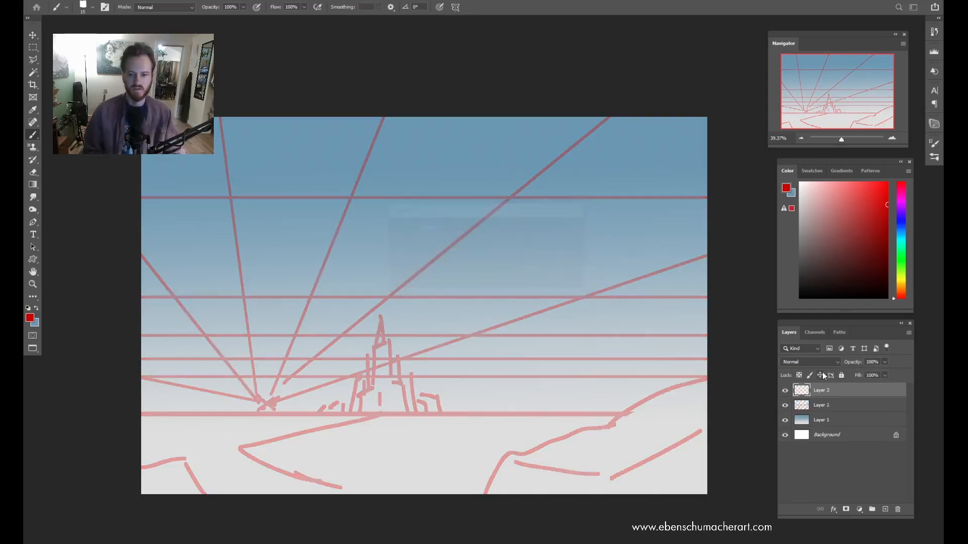
left_click(799, 182)
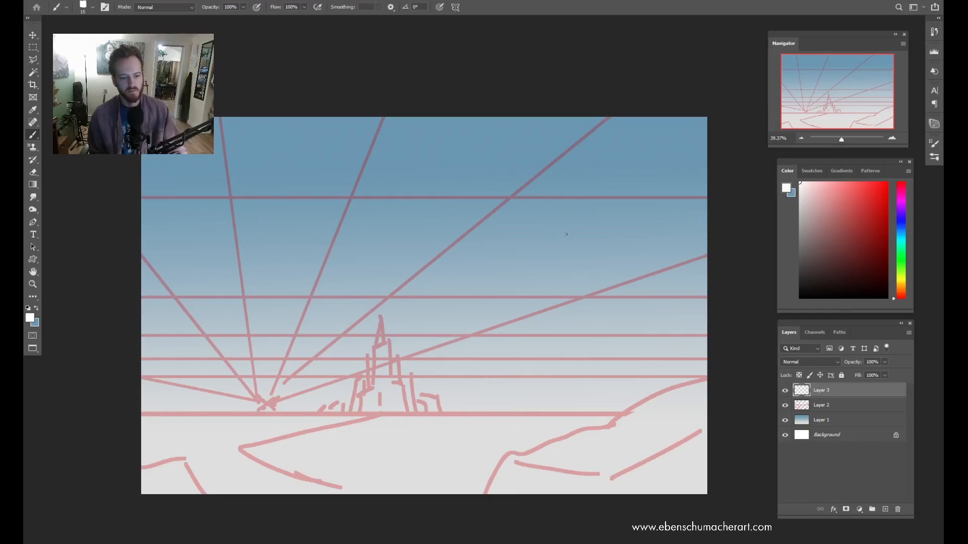
Step: Try white converging strokes and diagonal strokes in the sky right of the castle, and undo them
mouse_move(516, 277)
left_mouse_down()
mouse_move(439, 341)
mouse_move(604, 269)
left_mouse_up()
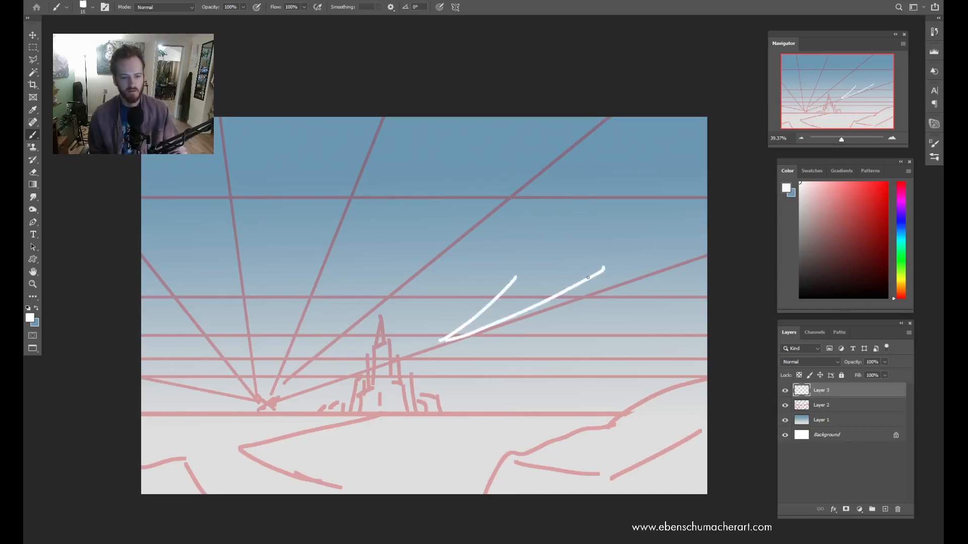
key("ctrl+z")
key("ctrl+z")
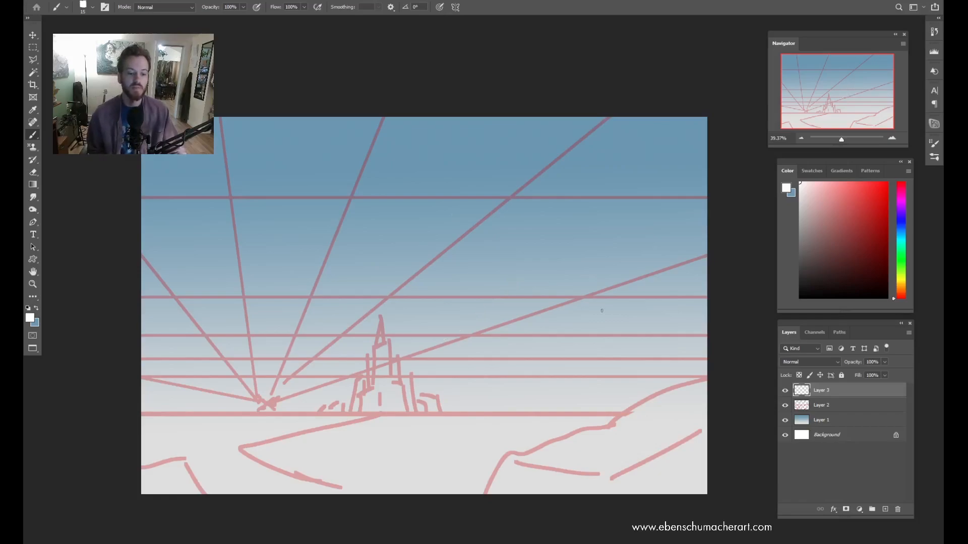
mouse_move(482, 259)
left_mouse_down()
mouse_move(533, 345)
mouse_move(616, 372)
left_mouse_up()
mouse_move(555, 305)
left_mouse_down()
mouse_move(554, 315)
mouse_move(644, 361)
left_mouse_up()
key("ctrl+z")
key("ctrl+z")
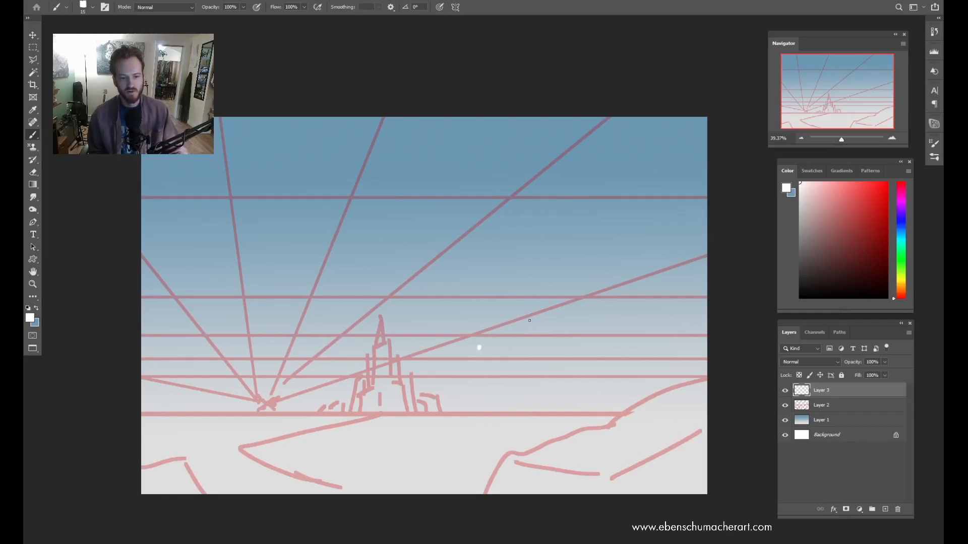
Step: Outline a large white cloud tapering toward the vanishing point right of the castle, and a partial cloud along the canvas's upper edge
left_click(616, 203)
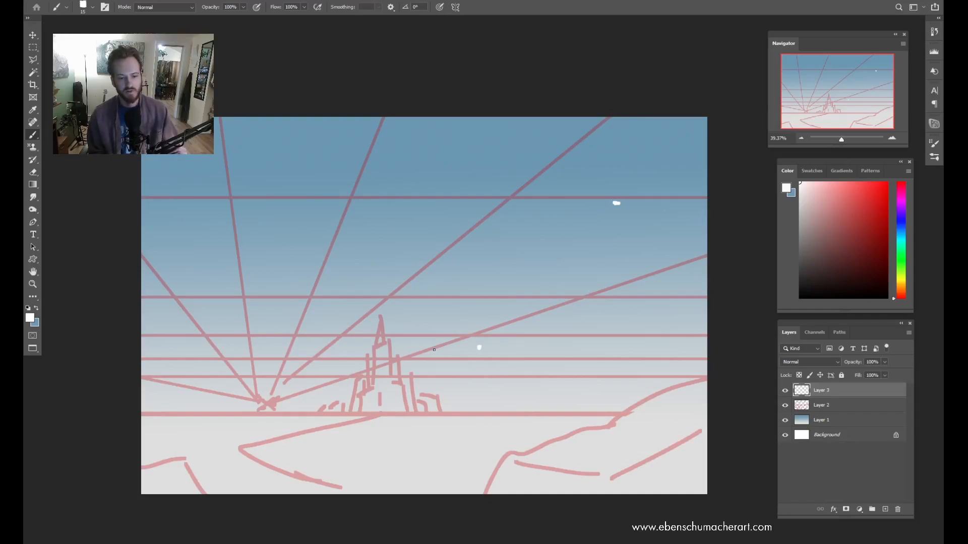
mouse_move(438, 351)
left_mouse_down()
mouse_move(621, 301)
mouse_move(701, 202)
mouse_move(673, 176)
mouse_move(605, 161)
mouse_move(552, 173)
mouse_move(520, 194)
mouse_move(559, 226)
mouse_move(538, 241)
mouse_move(552, 282)
mouse_move(570, 288)
mouse_move(474, 340)
left_mouse_up()
key("e")
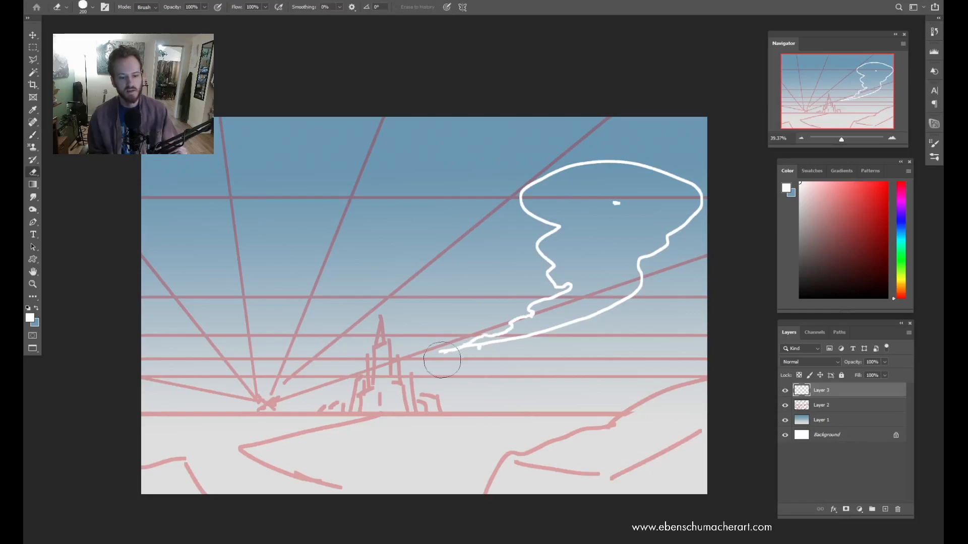
key("b")
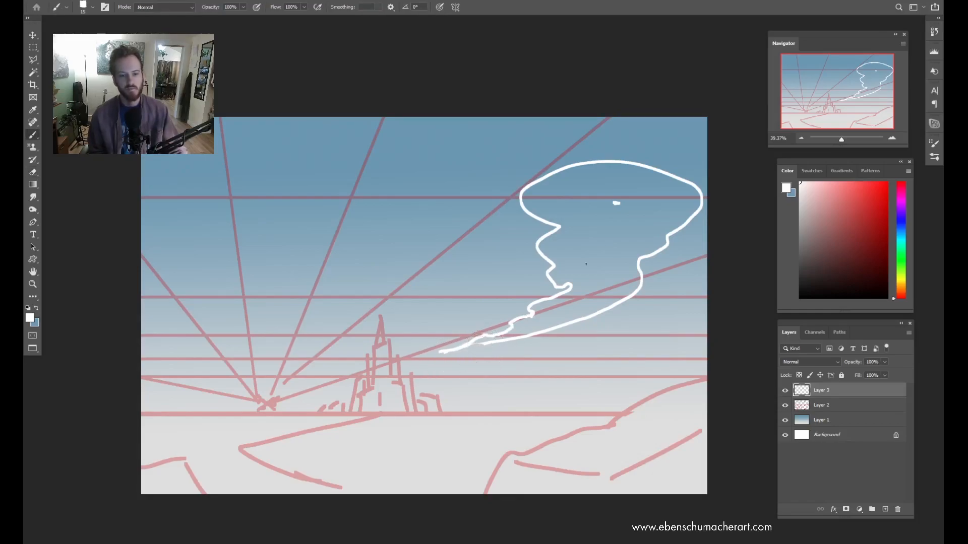
mouse_move(475, 119)
left_mouse_down()
mouse_move(501, 144)
mouse_move(572, 146)
mouse_move(638, 117)
left_mouse_up()
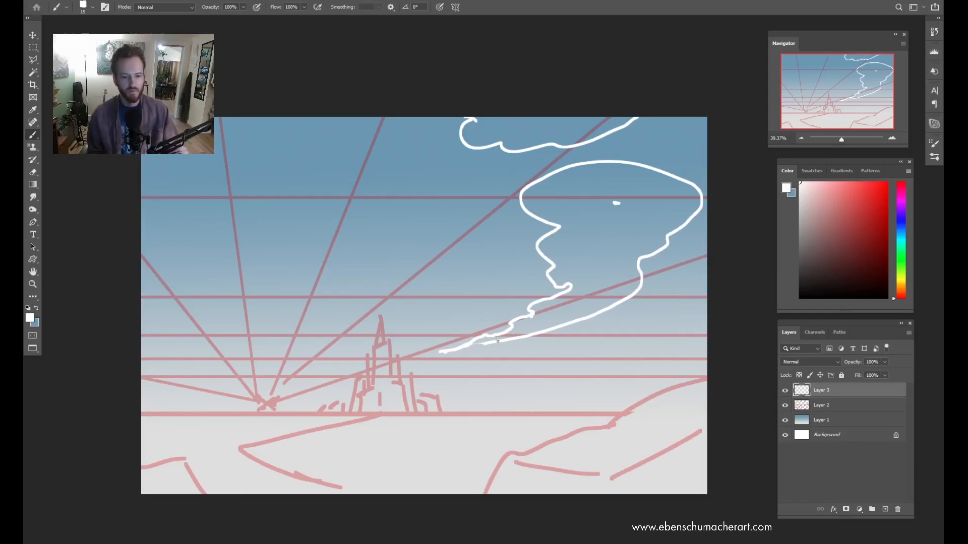
Step: Draw a jagged inner contour along the large cloud's left side and fill the upper part of that band with white
mouse_move(471, 344)
left_mouse_down()
mouse_move(564, 316)
mouse_move(615, 284)
mouse_move(570, 275)
mouse_move(559, 259)
mouse_move(553, 247)
mouse_move(568, 225)
mouse_move(537, 196)
mouse_move(558, 167)
left_mouse_up()
key("ctrl+z")
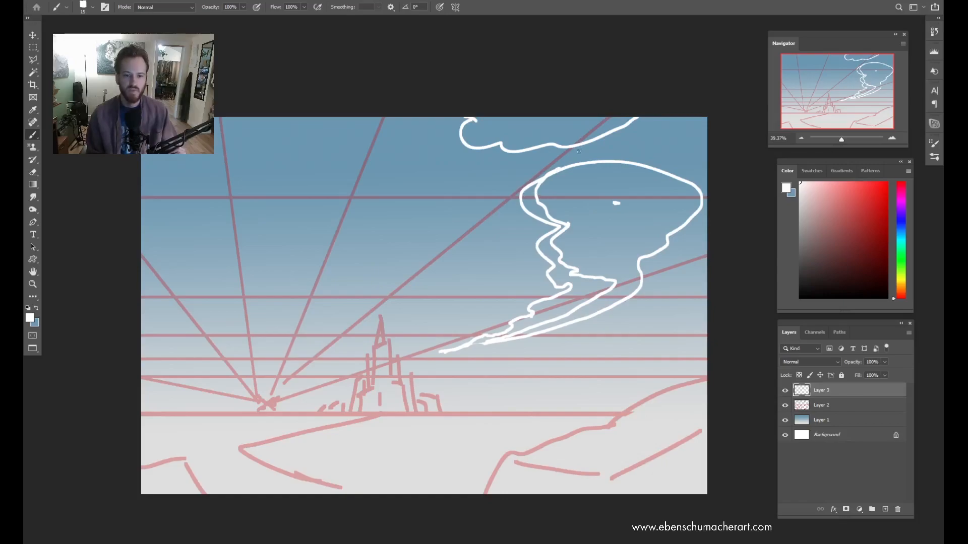
left_click_drag(525, 191, 540, 214)
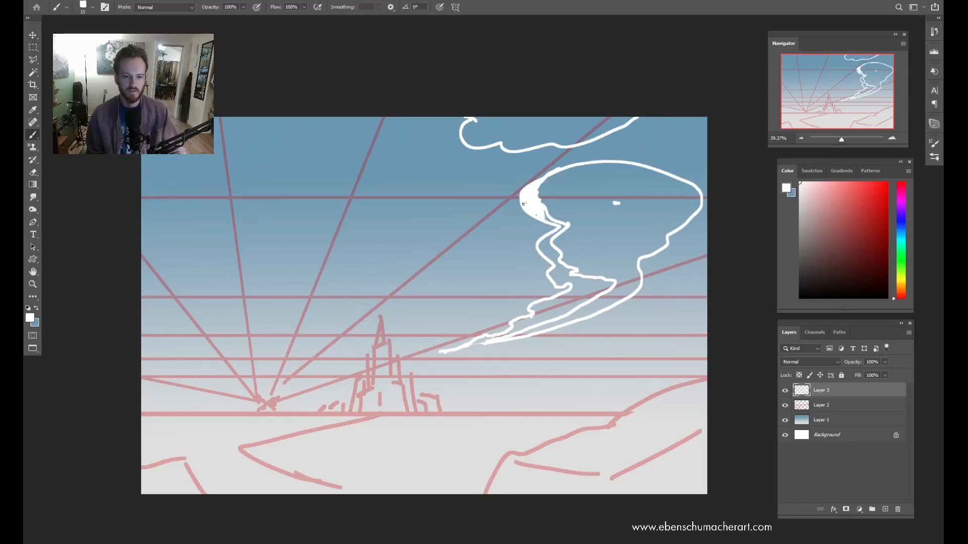
mouse_move(557, 230)
left_mouse_down()
mouse_move(545, 248)
mouse_move(559, 258)
left_mouse_up()
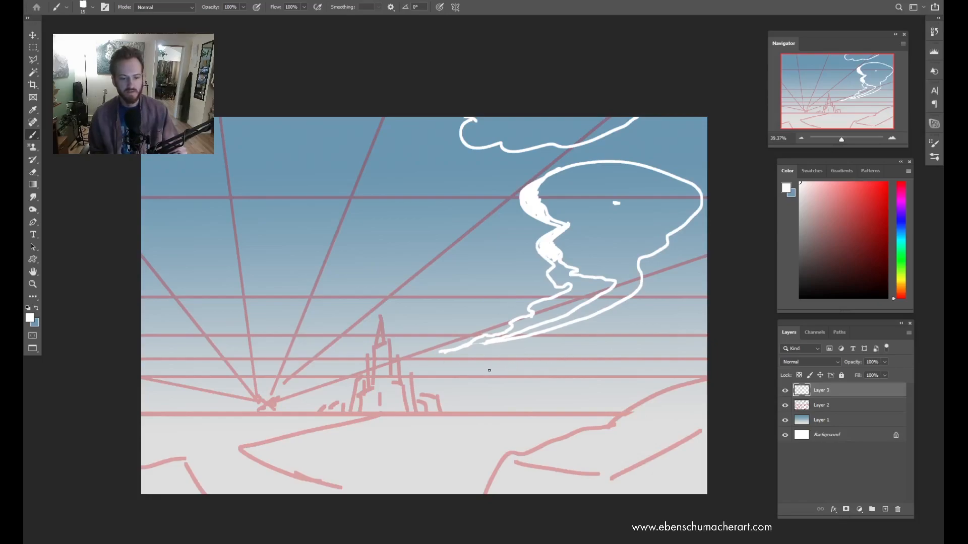
Step: Draw a small, low cloud with bumpy tops and a straight flat base just above the horizon right of the castle, cleaning its right end
mouse_move(504, 370)
left_mouse_down()
mouse_move(534, 366)
mouse_move(459, 378)
mouse_move(485, 382)
left_mouse_up()
mouse_move(538, 365)
left_mouse_down()
mouse_move(559, 367)
mouse_move(535, 377)
mouse_move(545, 380)
mouse_move(563, 368)
mouse_move(614, 370)
left_mouse_up()
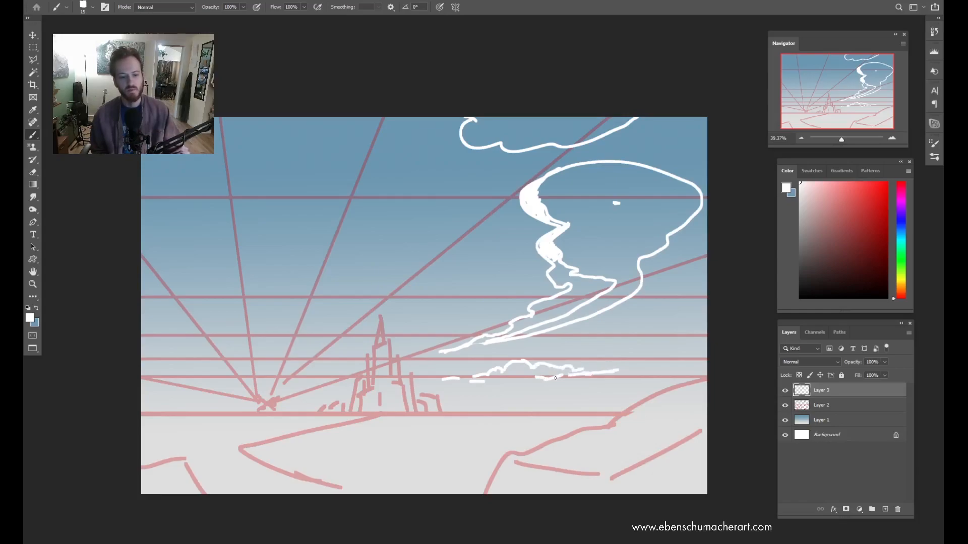
left_click_drag(442, 381, 636, 381)
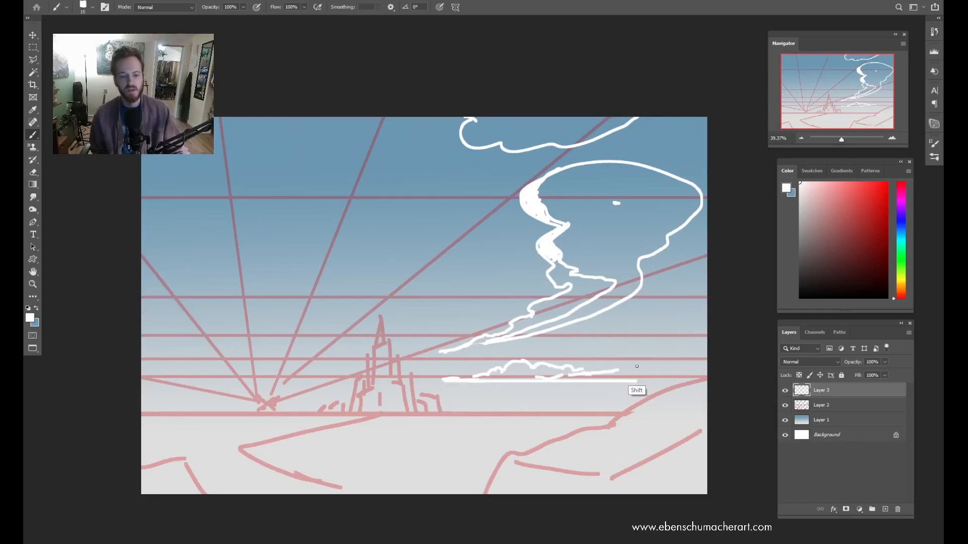
key("e")
mouse_move(570, 375)
left_mouse_down()
mouse_move(550, 376)
mouse_move(619, 371)
mouse_move(591, 376)
mouse_move(636, 383)
left_mouse_up()
key("b")
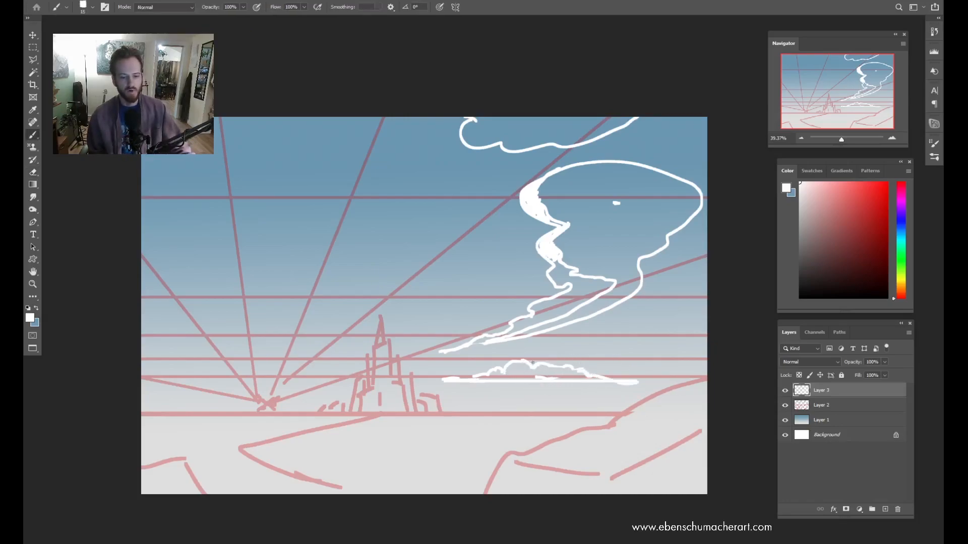
Step: Touch up the low cloud's base and fill the lower part of the large cloud's side band with solid white
left_click_drag(484, 378, 536, 378)
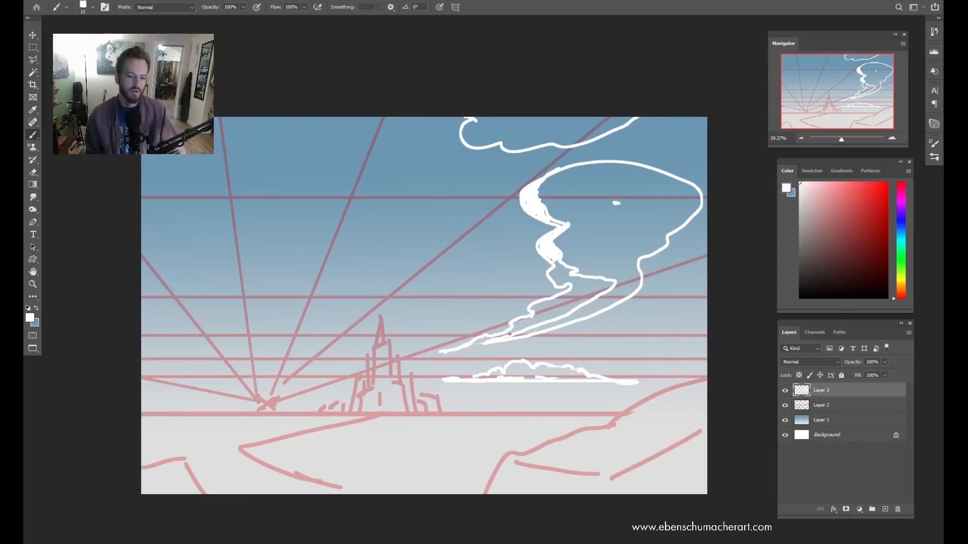
mouse_move(514, 321)
left_mouse_down()
mouse_move(519, 327)
mouse_move(545, 308)
mouse_move(514, 321)
mouse_move(567, 295)
mouse_move(553, 298)
mouse_move(593, 299)
mouse_move(600, 288)
mouse_move(553, 298)
mouse_move(608, 286)
mouse_move(574, 286)
mouse_move(551, 265)
left_mouse_up()
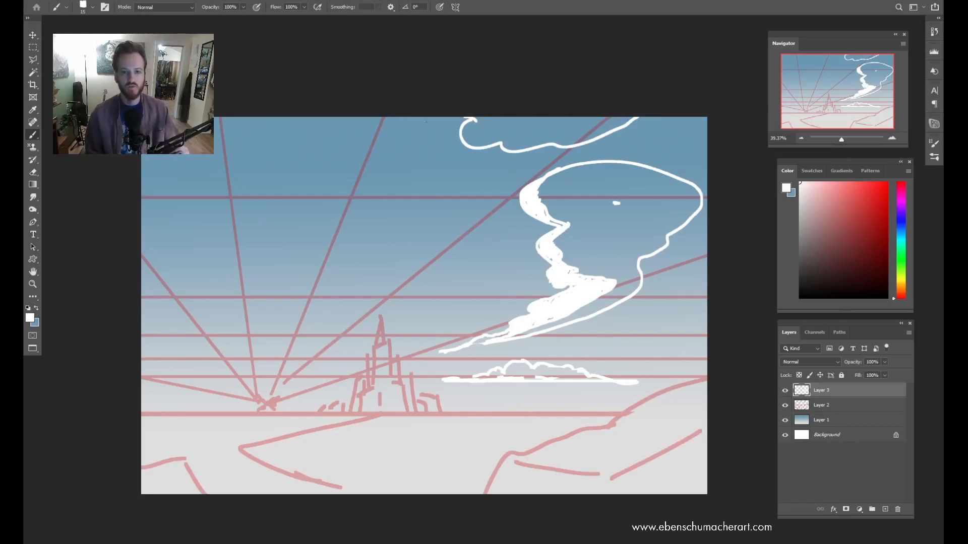
Step: Choose a pale yellow brush colour and draw a vertical light arrow pointing down toward the castle
left_click(901, 281)
left_click(829, 182)
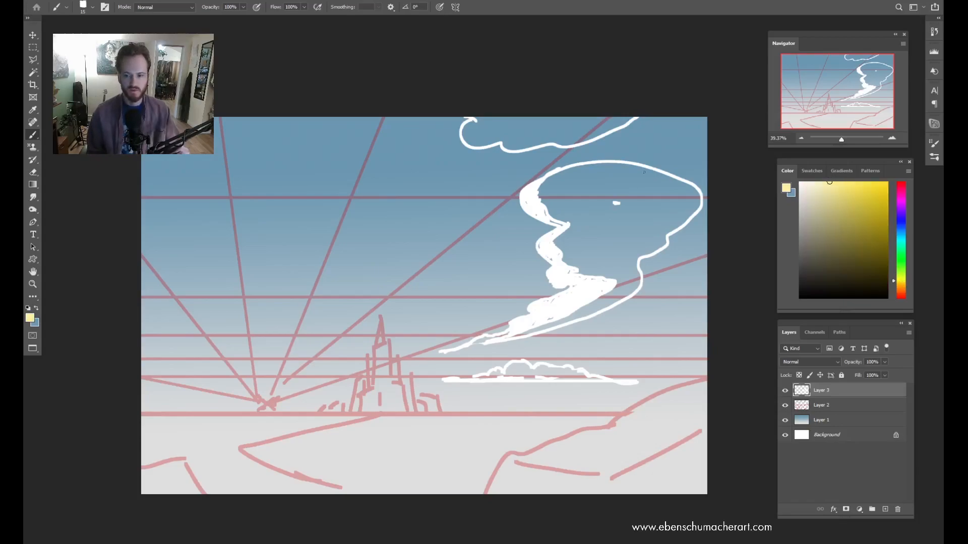
left_click(900, 284)
mouse_move(377, 119)
left_mouse_down()
mouse_move(379, 257)
mouse_move(396, 240)
left_mouse_up()
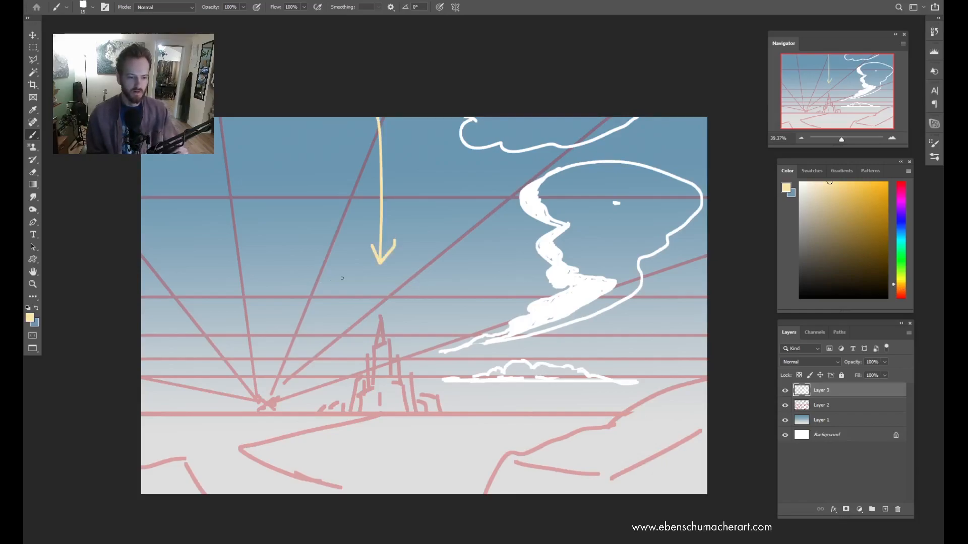
Step: Paint a pale yellow lit top edge for a cloud beneath the downward arrow, curling down at its left end
mouse_move(439, 272)
left_mouse_down()
mouse_move(283, 292)
mouse_move(448, 271)
left_mouse_up()
left_click_drag(290, 289, 411, 268)
mouse_move(313, 277)
left_mouse_down()
mouse_move(298, 284)
mouse_move(447, 269)
left_mouse_up()
left_click_drag(288, 295, 294, 318)
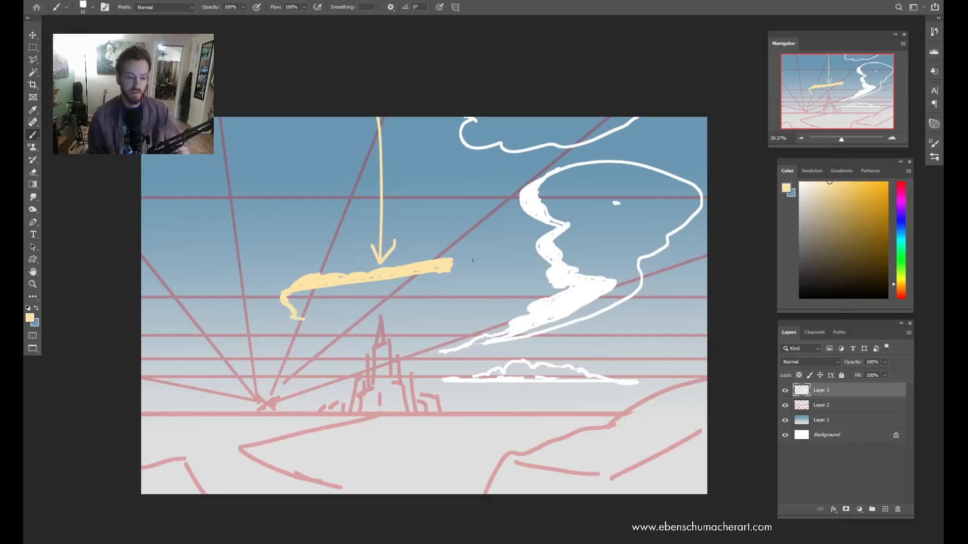
Step: Erase the downward arrow and the yellow cloud edge beneath it
mouse_move(446, 267)
left_mouse_down()
mouse_move(458, 280)
mouse_move(445, 297)
mouse_move(394, 326)
mouse_move(446, 267)
mouse_move(400, 325)
mouse_move(379, 126)
left_mouse_up()
key("e")
key("b")
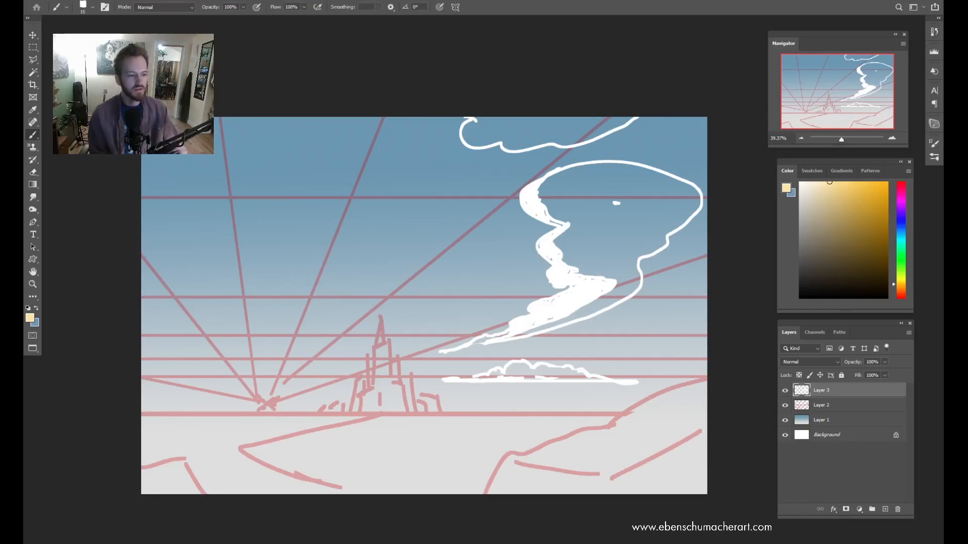
Step: Draw a pale yellow light arrow coming from the left and paint the lit, slanting left side of a cloud at its tip
mouse_move(154, 247)
left_mouse_down()
mouse_move(344, 268)
mouse_move(323, 279)
left_mouse_up()
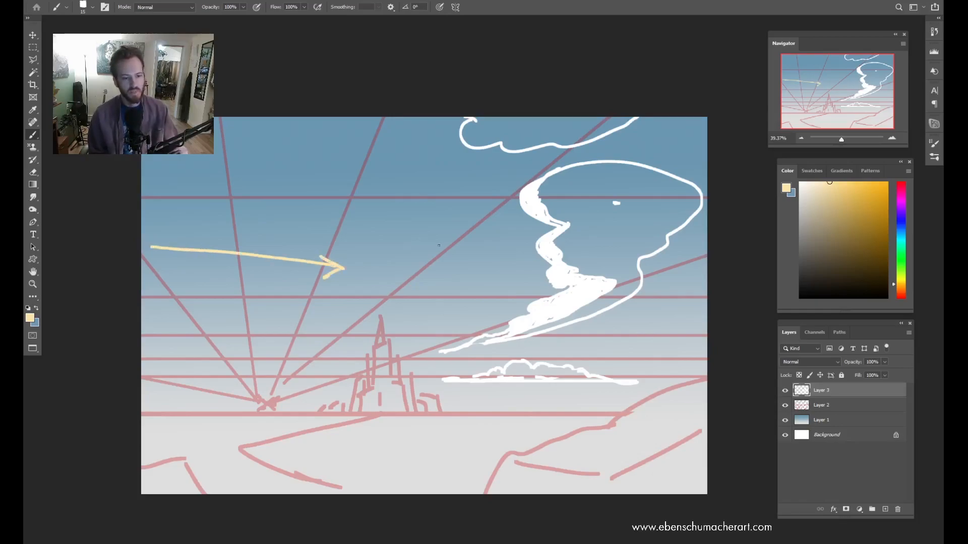
mouse_move(443, 227)
left_mouse_down()
mouse_move(429, 256)
mouse_move(406, 272)
mouse_move(327, 300)
mouse_move(406, 267)
mouse_move(438, 228)
mouse_move(405, 267)
mouse_move(473, 216)
left_mouse_up()
mouse_move(444, 255)
left_mouse_down()
mouse_move(460, 241)
mouse_move(432, 253)
mouse_move(452, 241)
left_mouse_up()
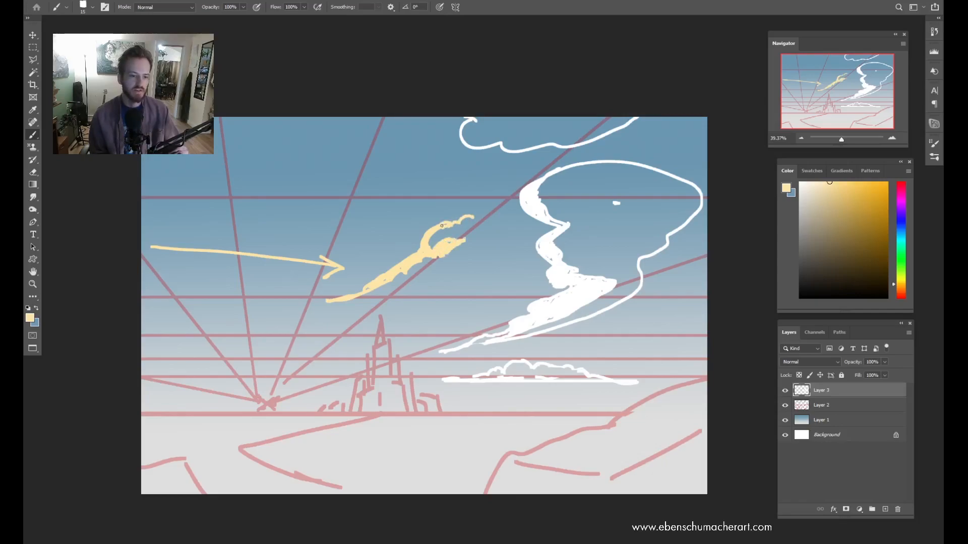
left_click_drag(331, 302, 298, 304)
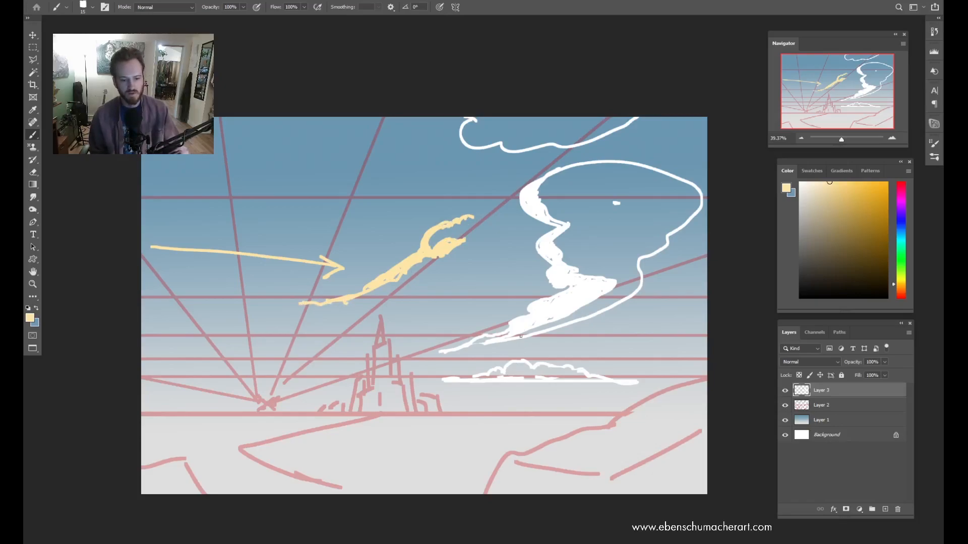
Step: Sample a light grey from the sky and try shading the low cloud near the horizon with it
left_click(532, 322, "alt")
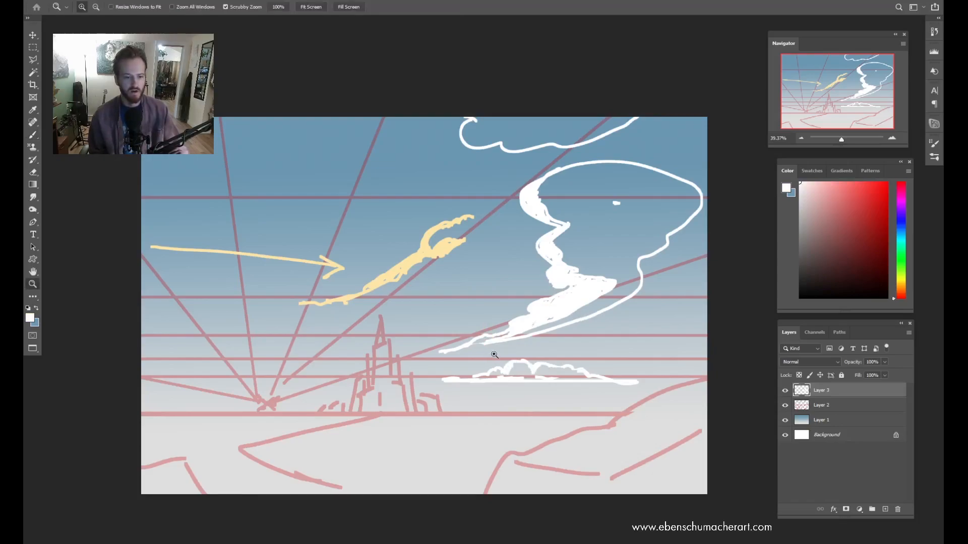
scroll(493, 350, "up", 2)
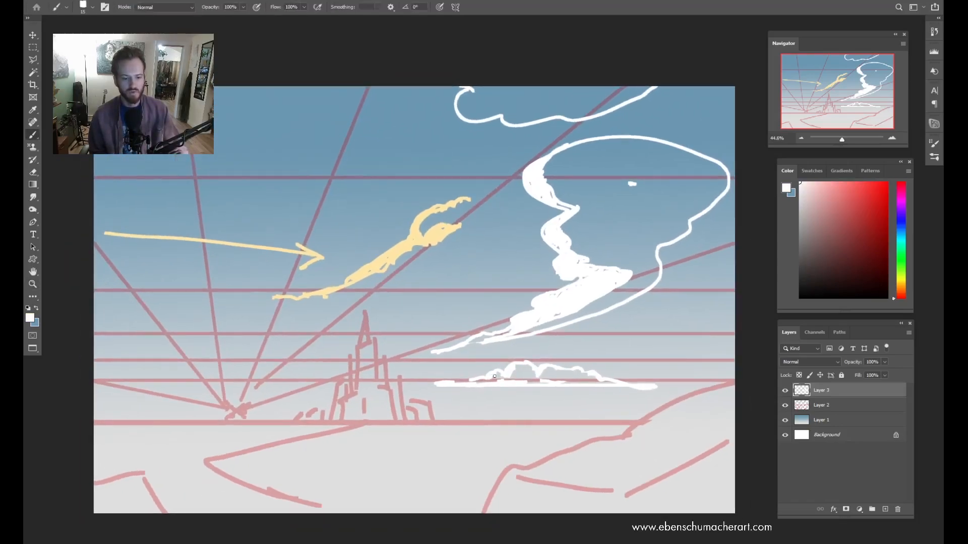
left_click(543, 377, "alt")
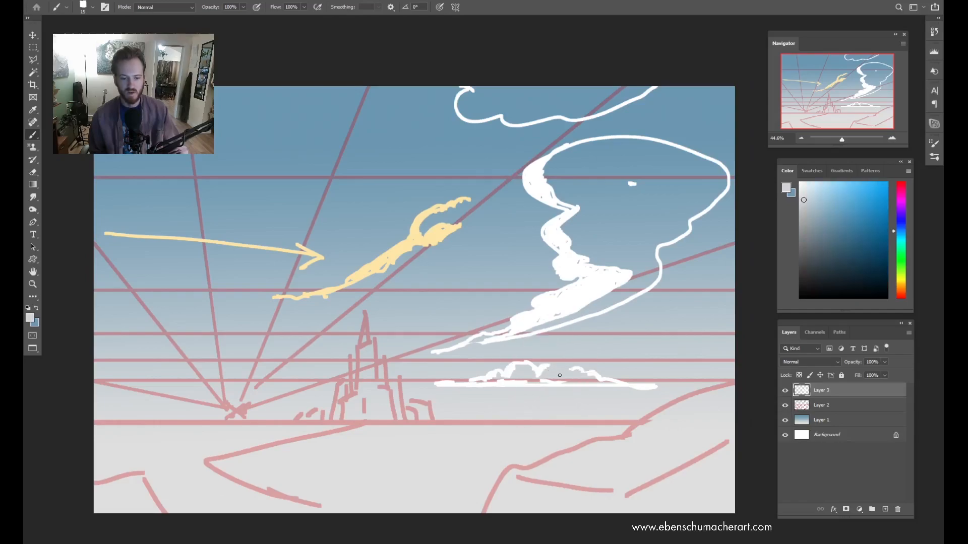
mouse_move(588, 377)
left_mouse_down()
mouse_move(623, 381)
mouse_move(534, 381)
mouse_move(643, 376)
left_mouse_up()
scroll(568, 352, "down", 3)
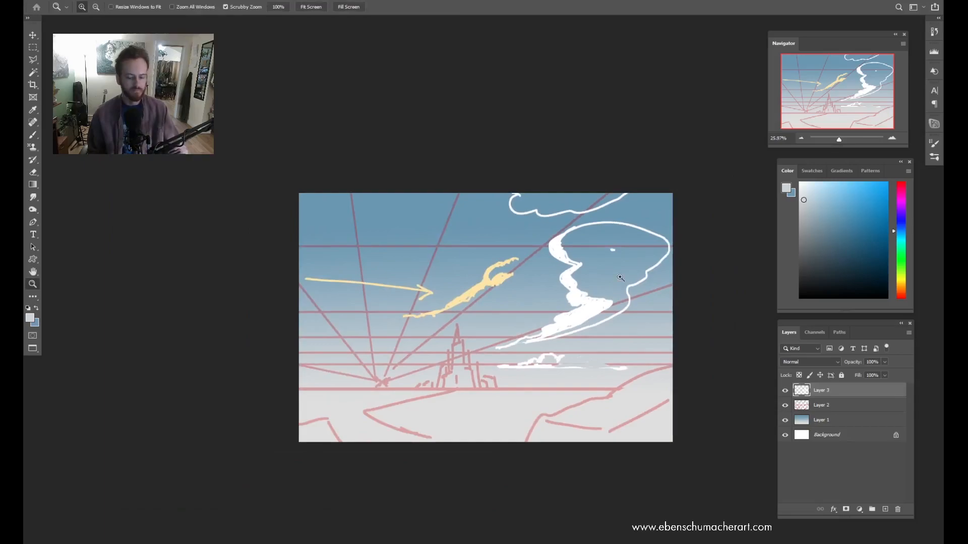
scroll(472, 265, "up", 1)
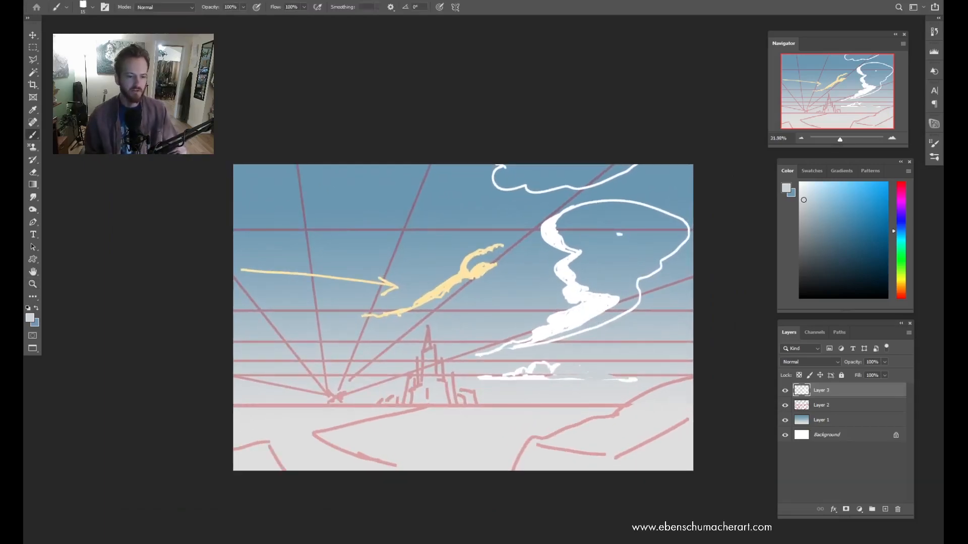
left_click_drag(552, 377, 625, 375)
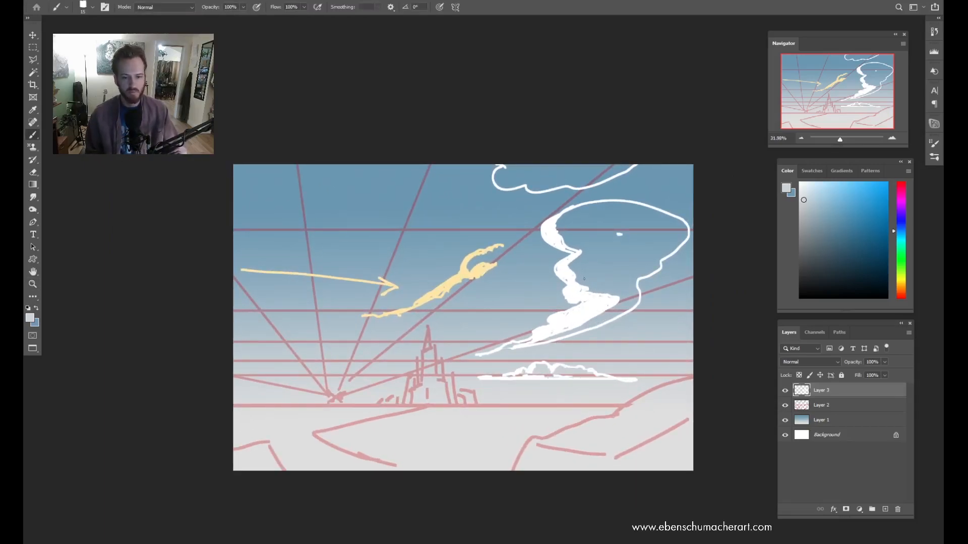
Step: Erase the sideways yellow arrow and the yellow cloud side
key("e")
mouse_move(428, 297)
left_mouse_down()
mouse_move(502, 237)
mouse_move(392, 312)
mouse_move(358, 280)
mouse_move(242, 270)
left_mouse_up()
key("b")
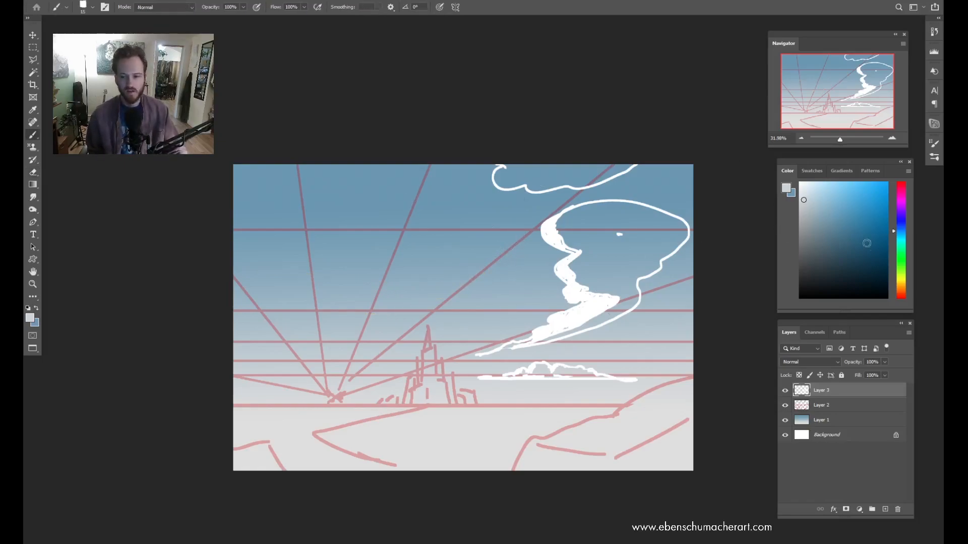
Step: Choose a pale yellow and draw a light arrow rising diagonally from the left horizon into the sky above the castle
left_click(905, 282)
left_click(845, 188)
left_click(835, 182)
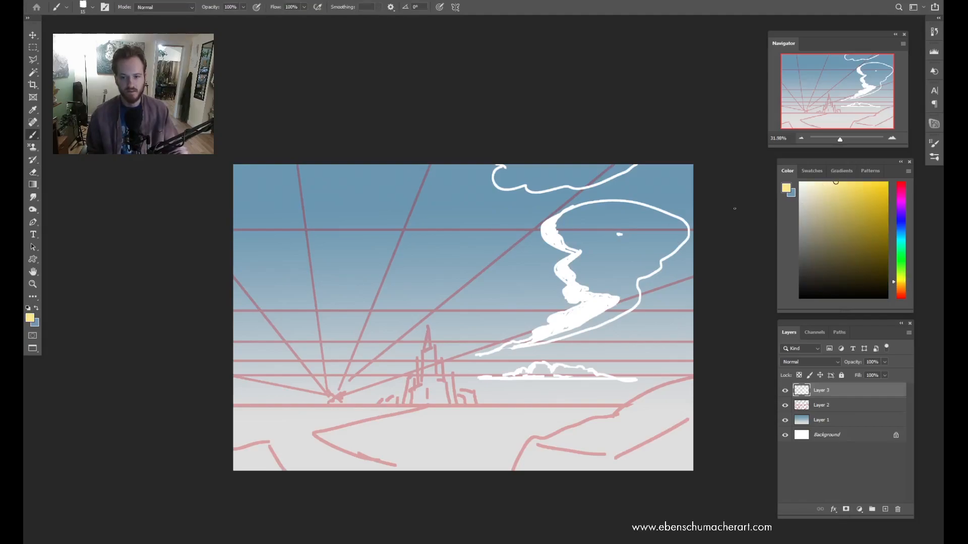
mouse_move(228, 370)
left_mouse_down()
mouse_move(423, 255)
mouse_move(398, 259)
left_mouse_up()
left_click_drag(422, 253, 411, 268)
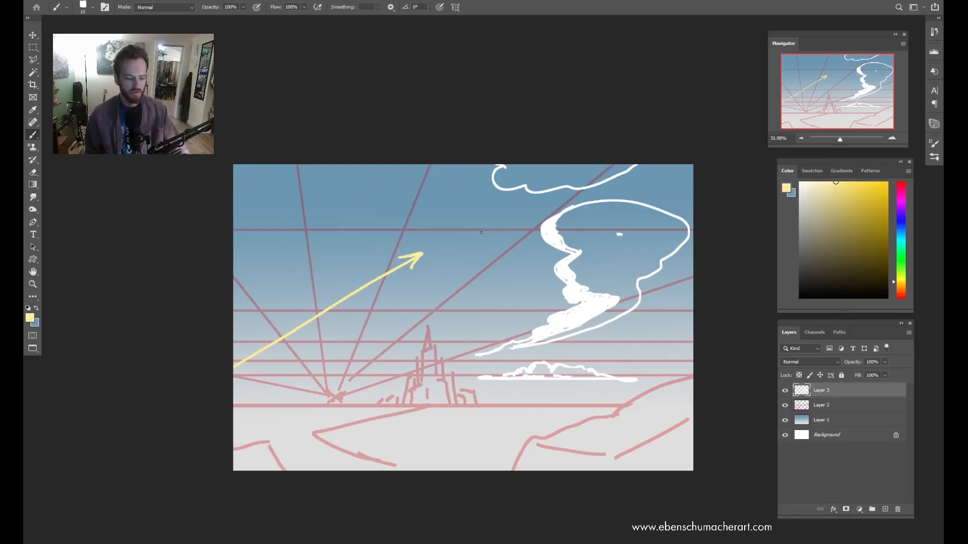
Step: Outline a jagged white cloud around the arrow's tip, tapering down toward the horizon on the left
left_click(577, 310, "alt")
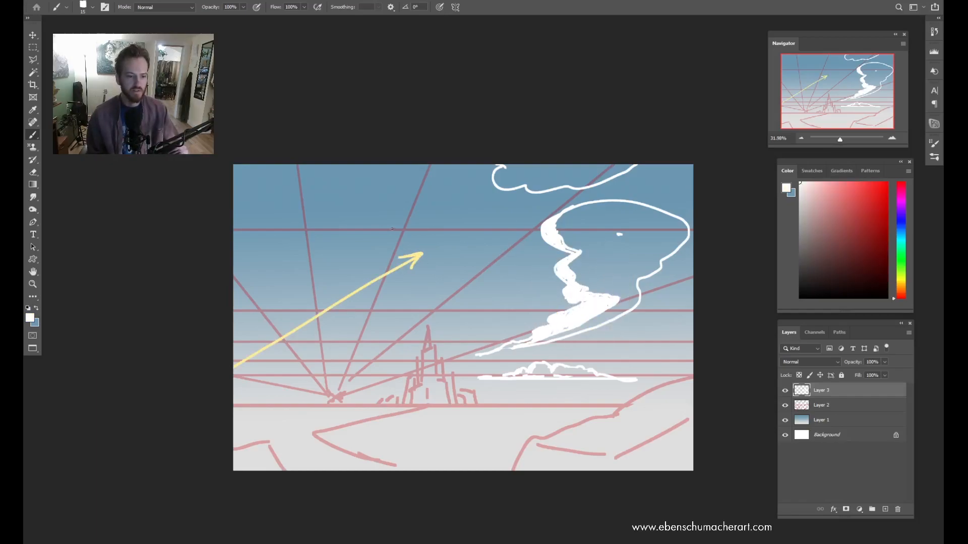
mouse_move(452, 204)
left_mouse_down()
mouse_move(358, 237)
mouse_move(379, 248)
mouse_move(479, 235)
mouse_move(455, 280)
mouse_move(355, 333)
left_mouse_up()
mouse_move(376, 255)
left_mouse_down()
mouse_move(386, 264)
mouse_move(371, 275)
left_mouse_up()
mouse_move(372, 297)
left_mouse_down()
mouse_move(280, 360)
mouse_move(355, 326)
mouse_move(378, 273)
left_mouse_up()
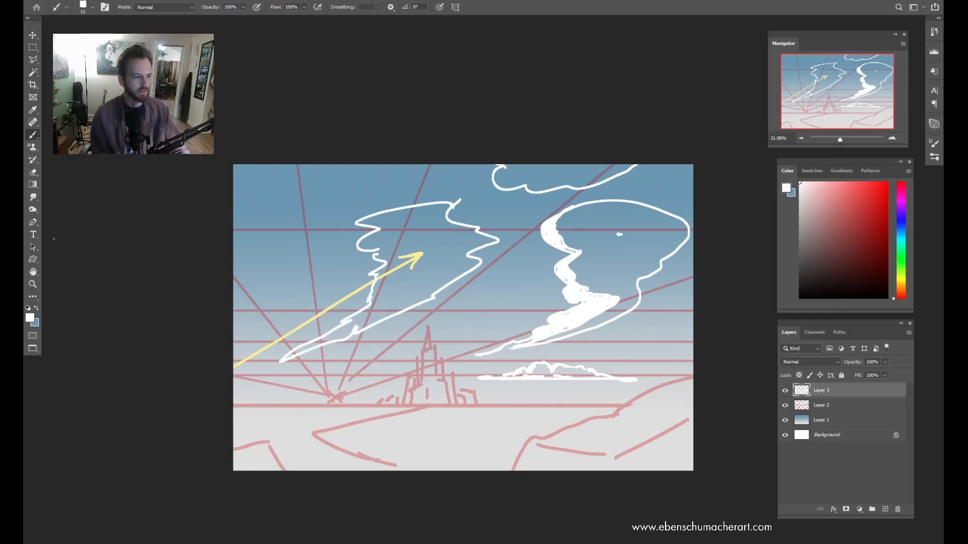
Step: Fill the outlined cloud around the yellow arrow with solid white using the Paint Bucket, and return to the Brush
left_click(32, 185)
left_click(78, 193)
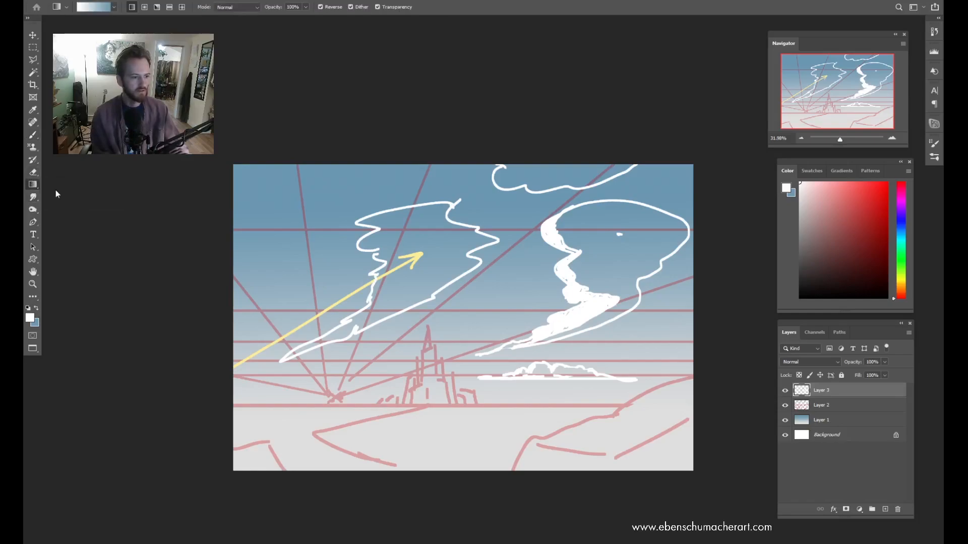
left_click(418, 241)
key("ctrl+z")
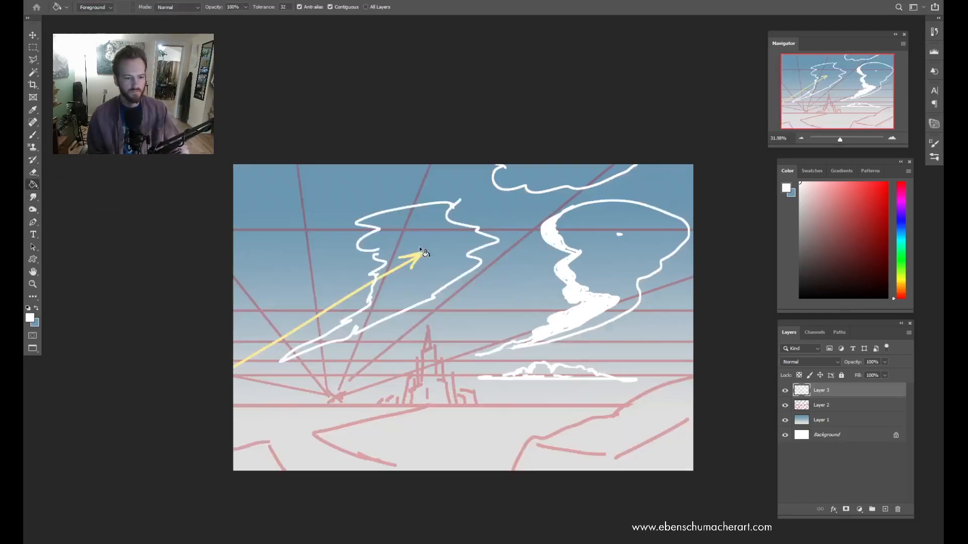
key("b")
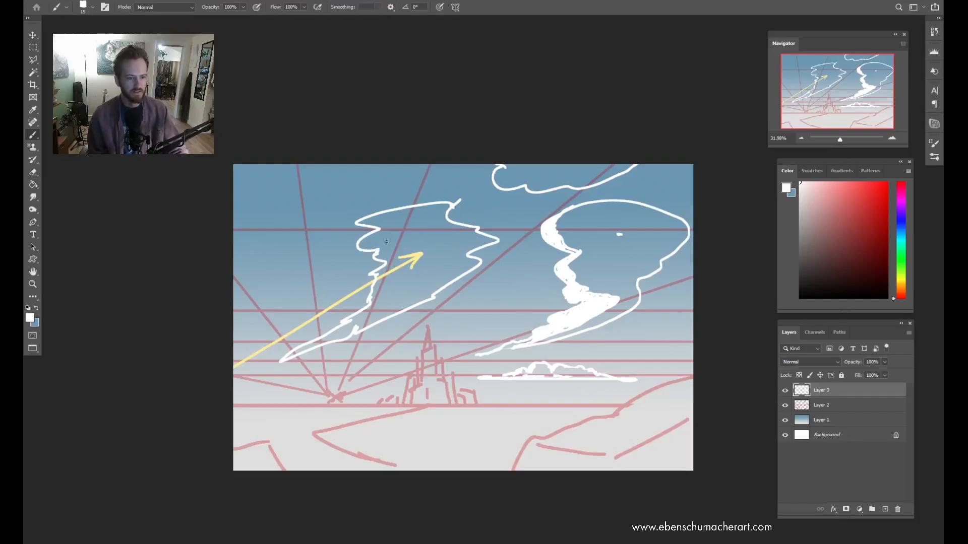
key("g")
left_click(419, 248)
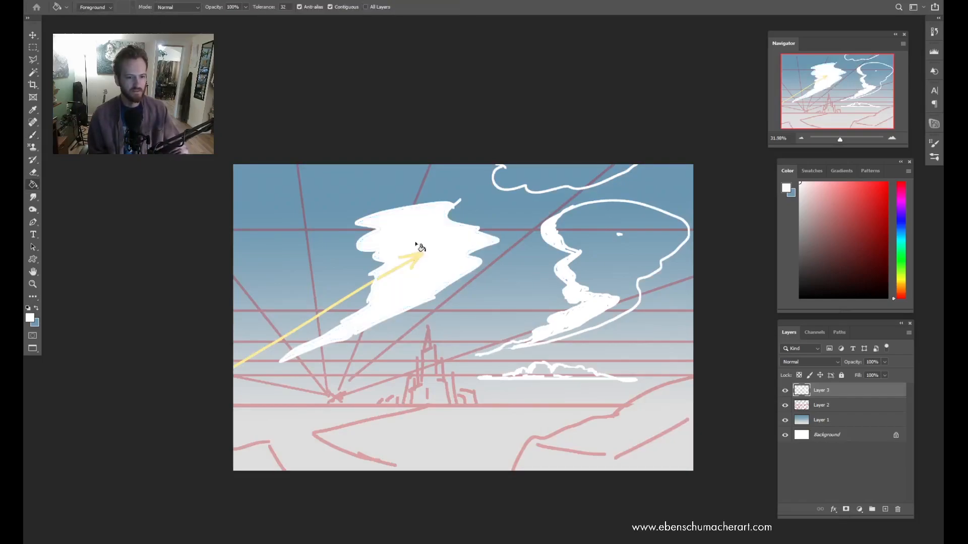
key("b")
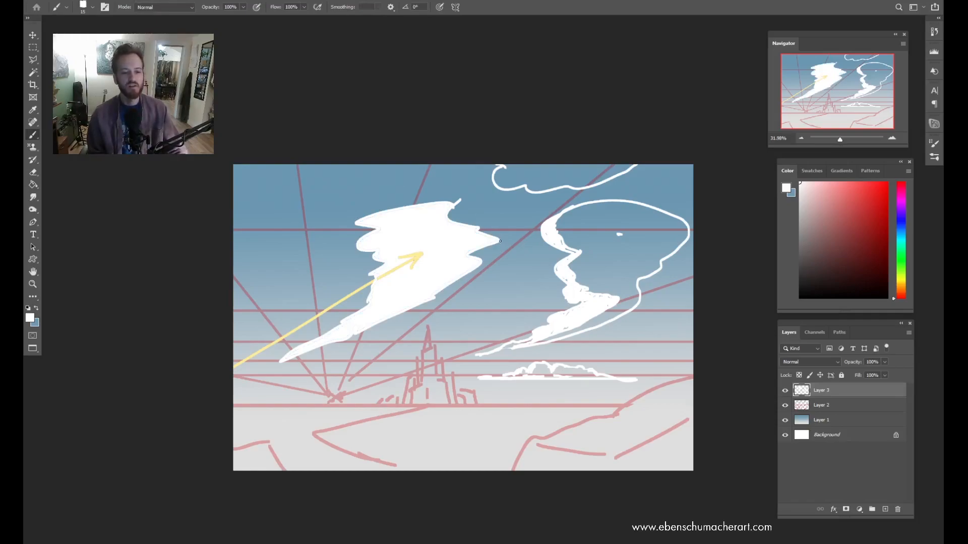
Step: Scribble a small white wisp between the two big clouds and add short white dashes above the filled cloud
mouse_move(483, 202)
left_mouse_down()
mouse_move(496, 219)
mouse_move(497, 208)
mouse_move(514, 222)
mouse_move(529, 218)
left_mouse_up()
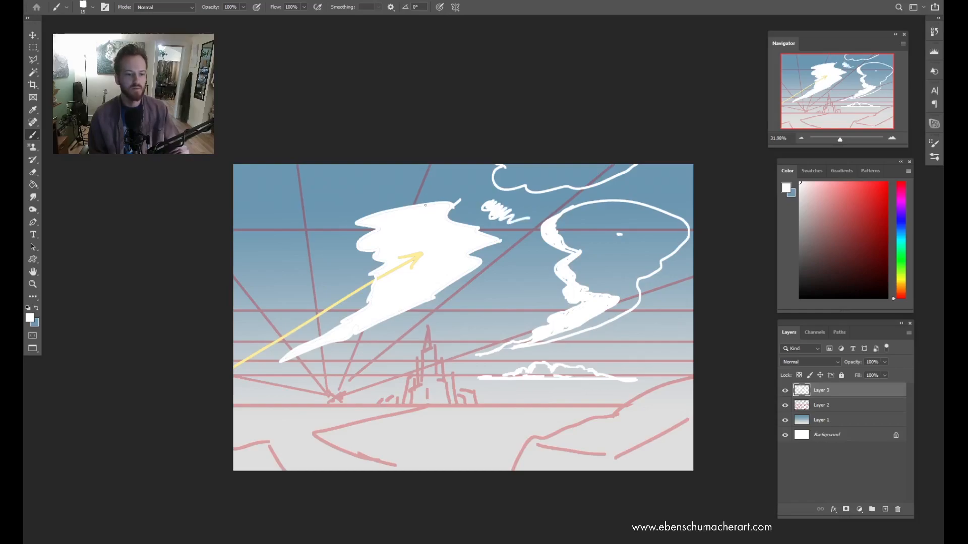
key("e")
key("b")
left_click_drag(391, 198, 399, 192)
left_click_drag(409, 187, 423, 185)
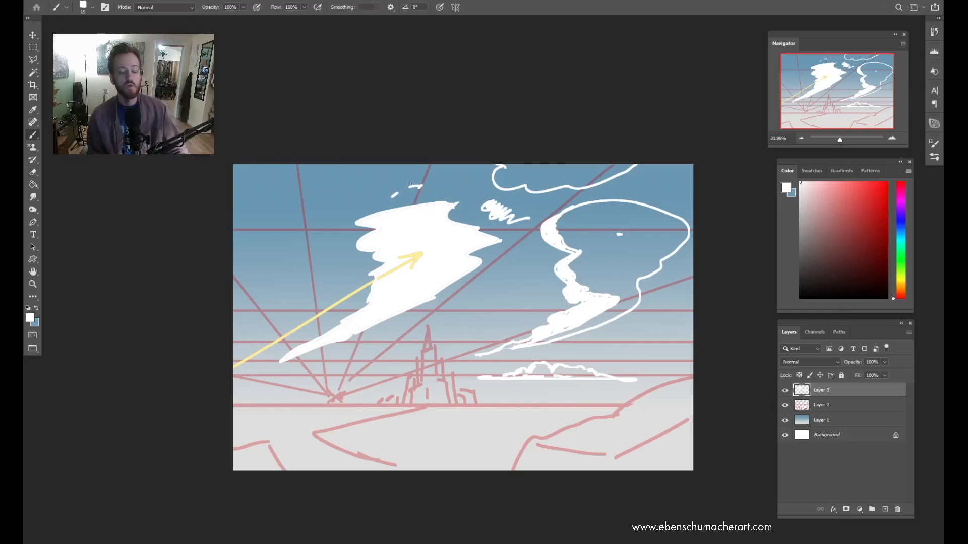
Step: Choose a muted reddish gray and brush a thin arced stroke just above the filled white cloud
left_click(807, 226)
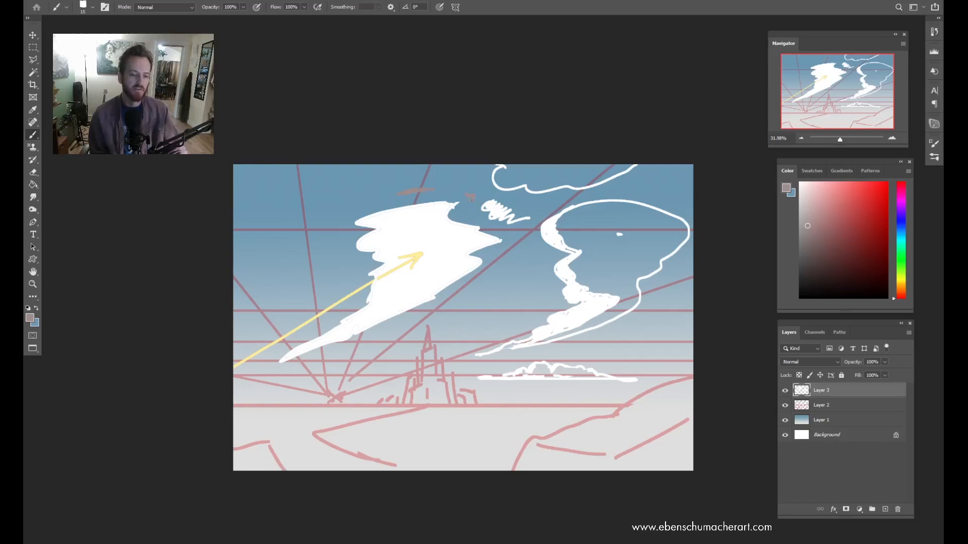
mouse_move(436, 186)
left_mouse_down()
mouse_move(452, 188)
mouse_move(377, 201)
left_mouse_up()
key("e")
key("b")
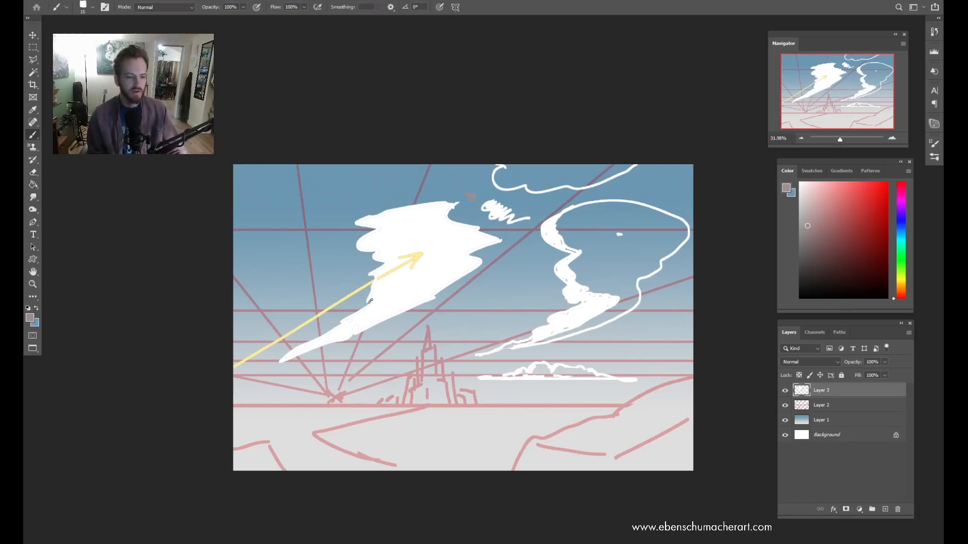
key("ctrl+z")
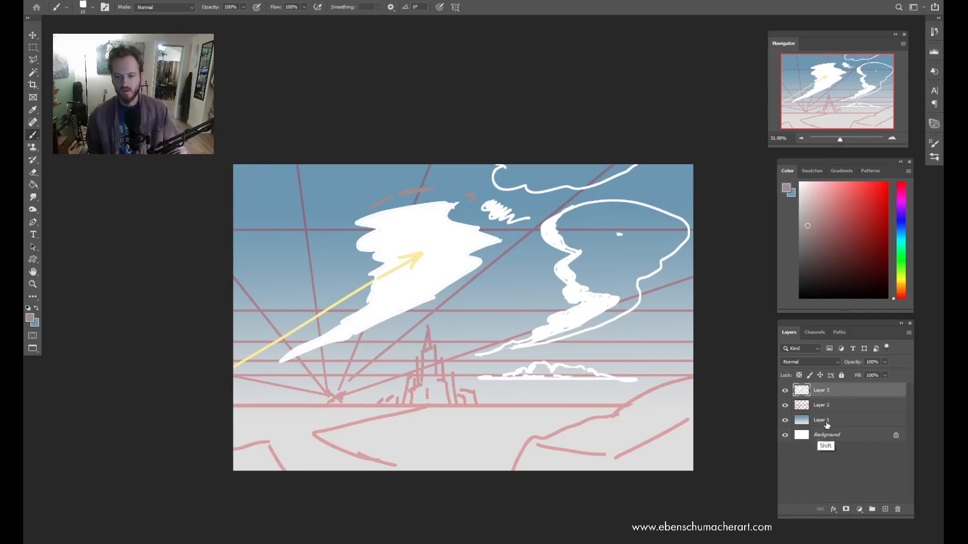
Step: Delete Layer 2 and Layer 3, keeping the sky gradient on Layer 1
left_click(837, 405, "shift")
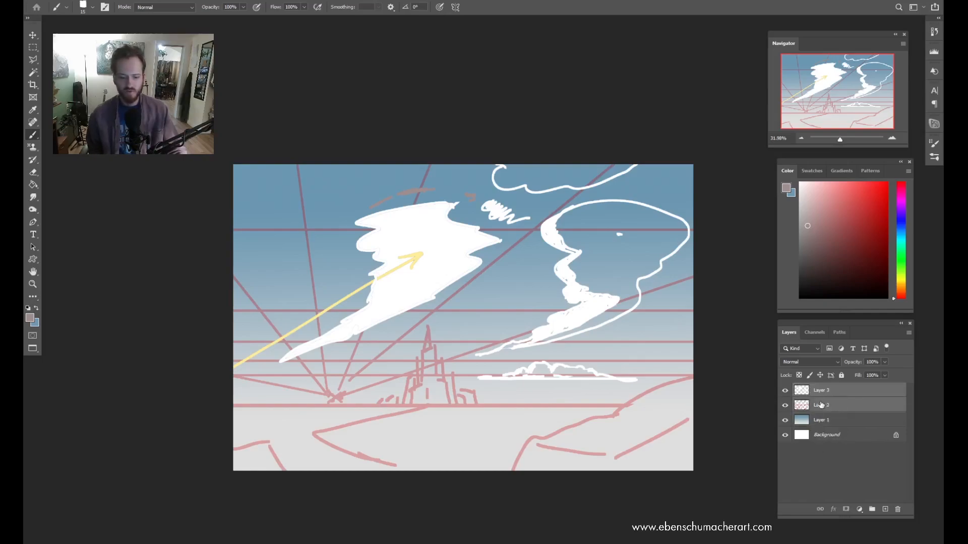
key("Delete")
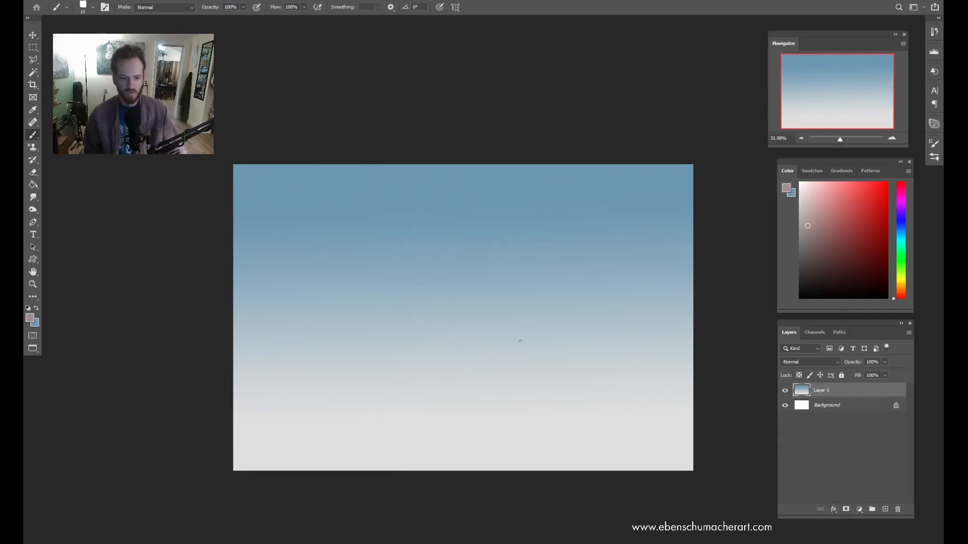
left_click_drag(452, 290, 430, 289)
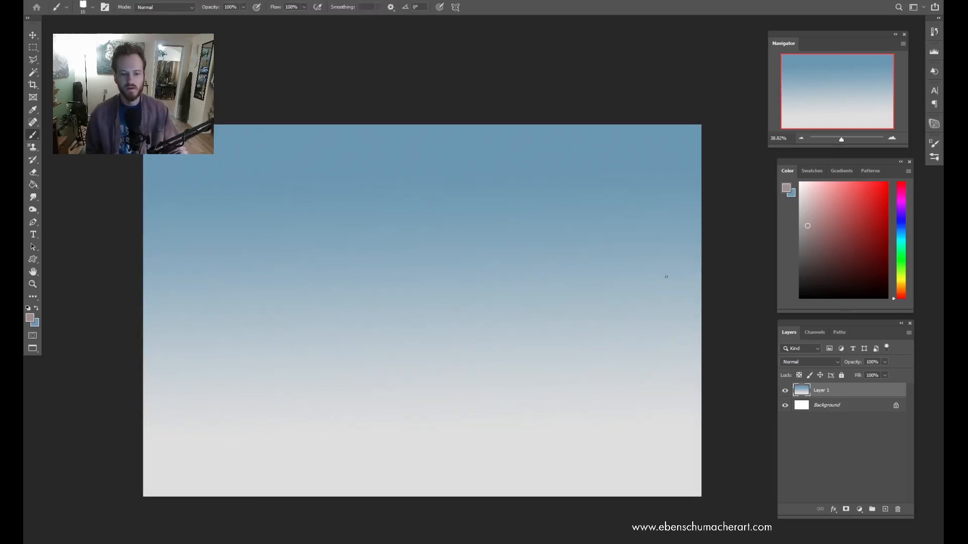
Step: Pick a textured brush from the ESA Brush Pack, choose a muted olive green and set the brush size to 300 px
right_click(439, 281)
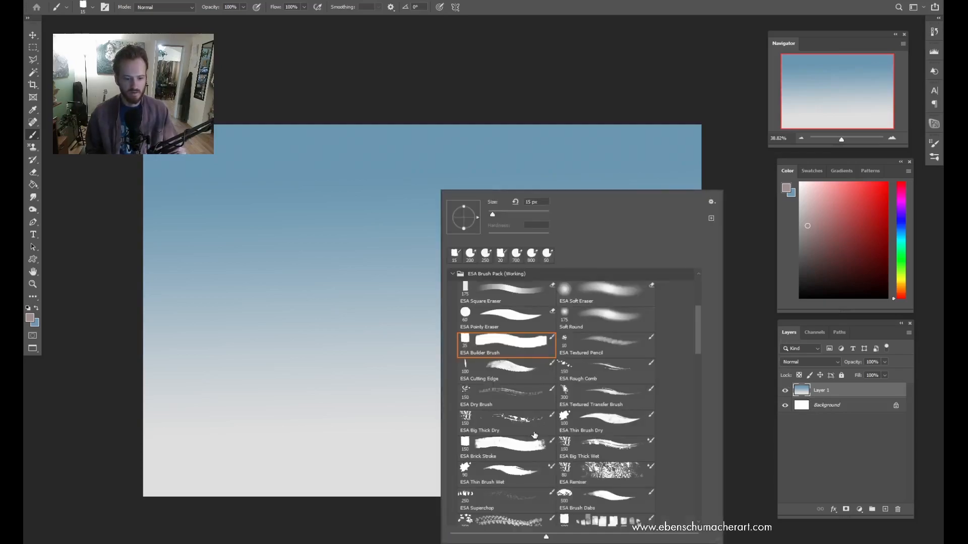
scroll(697, 356, "down", 3)
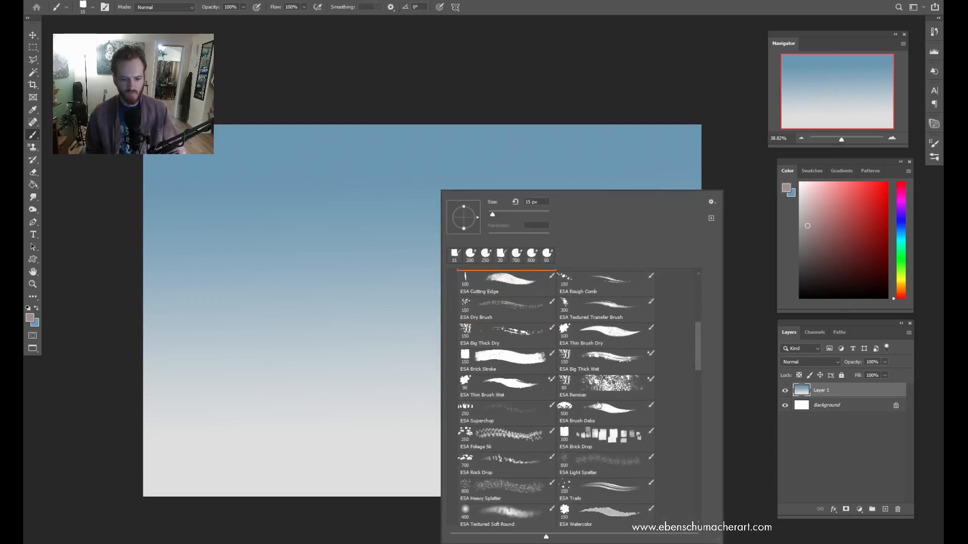
scroll(588, 388, "up", 3)
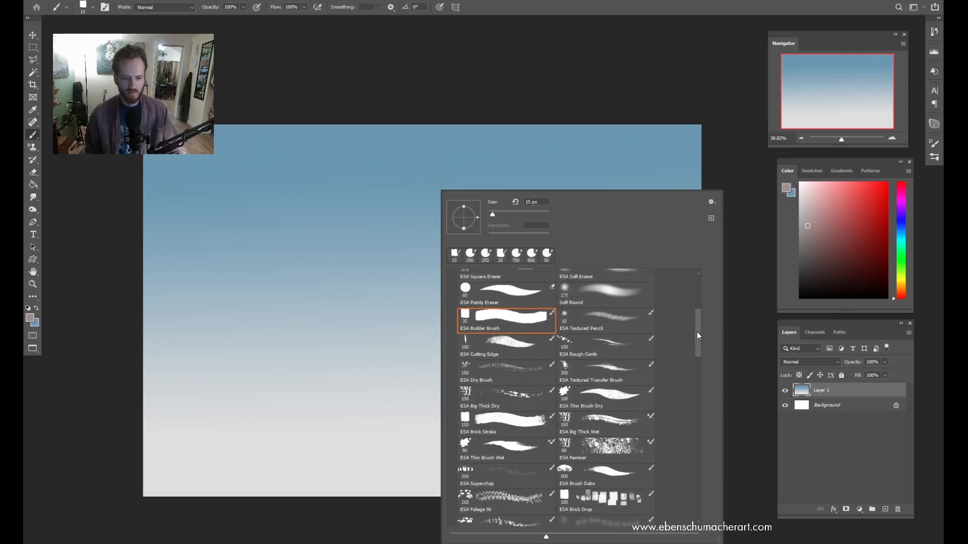
left_click(588, 388)
left_click(901, 272)
left_click(834, 238)
left_click(823, 227)
left_click(900, 274)
key("bracketright")
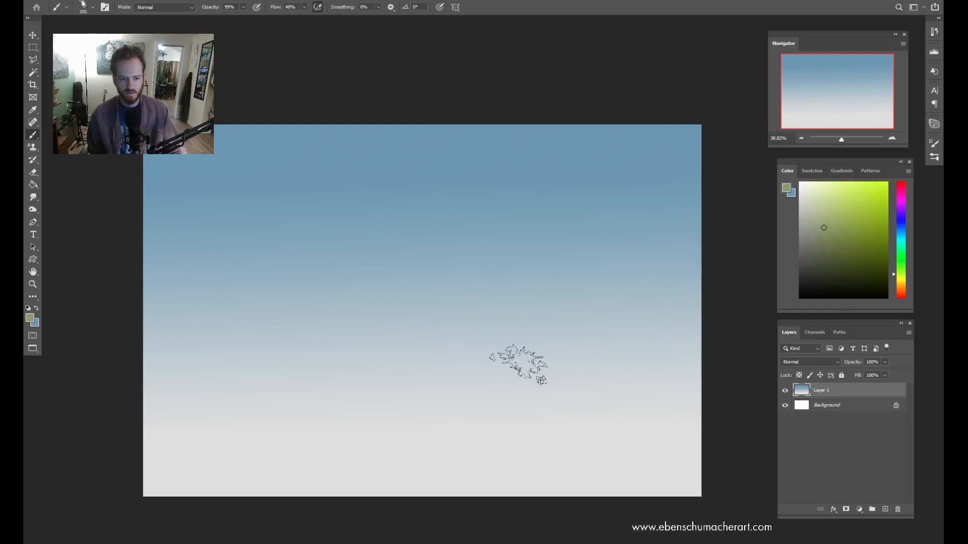
Step: Paint a broad green hill across the lower part of the canvas, with its crest rising gently toward the right
left_click_drag(284, 424, 228, 430)
left_click_drag(388, 398, 698, 418)
left_click_drag(230, 429, 562, 481)
mouse_move(167, 390)
left_mouse_down()
mouse_move(637, 356)
mouse_move(630, 380)
mouse_move(685, 393)
left_mouse_up()
left_click_drag(605, 485, 537, 493)
Step: Dab a grayish patch below the hill's crest with a 90 px brush and raise the crest at the right end in green
key("[")
key("[")
key("[")
key("[")
key("[")
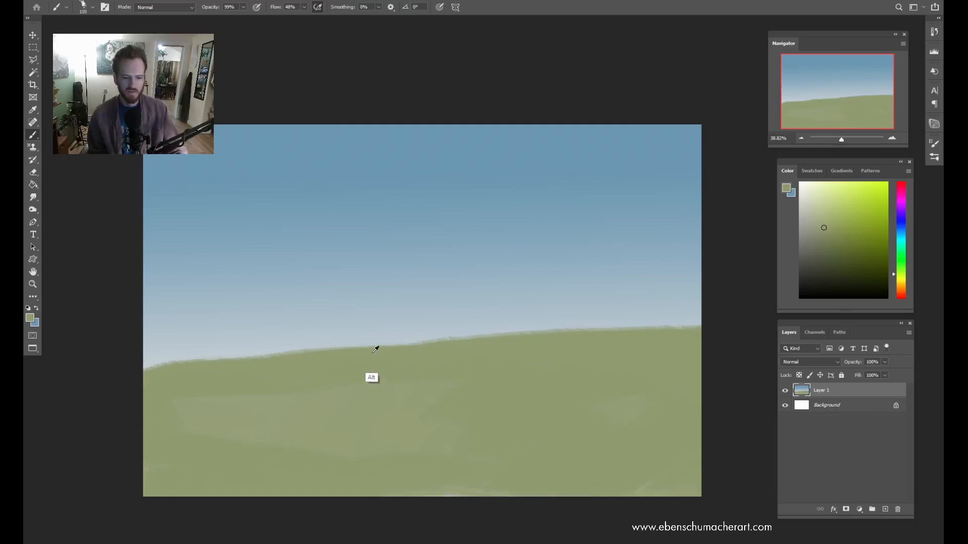
left_click(814, 221)
left_click(807, 227)
key("[")
key("[")
key("[")
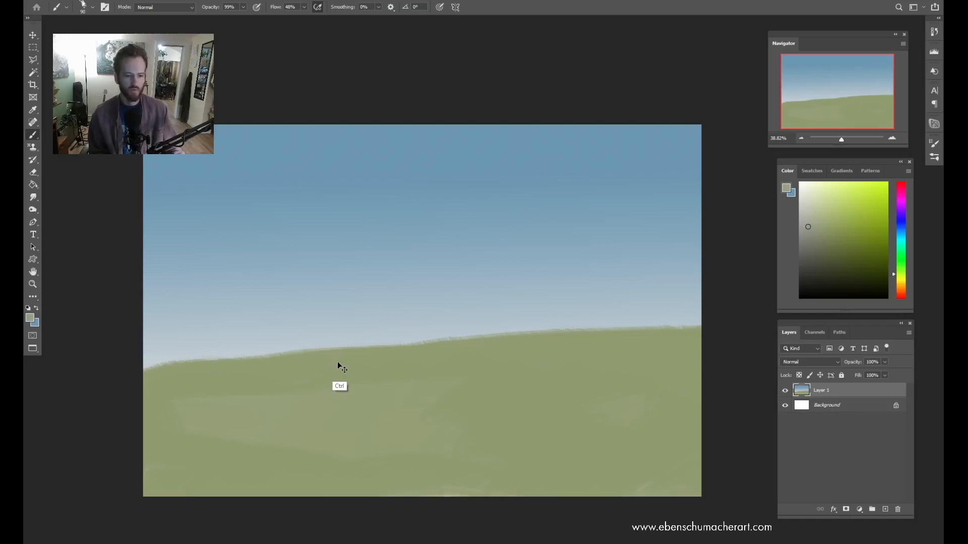
key("ctrl+z")
key("ctrl+shift+z")
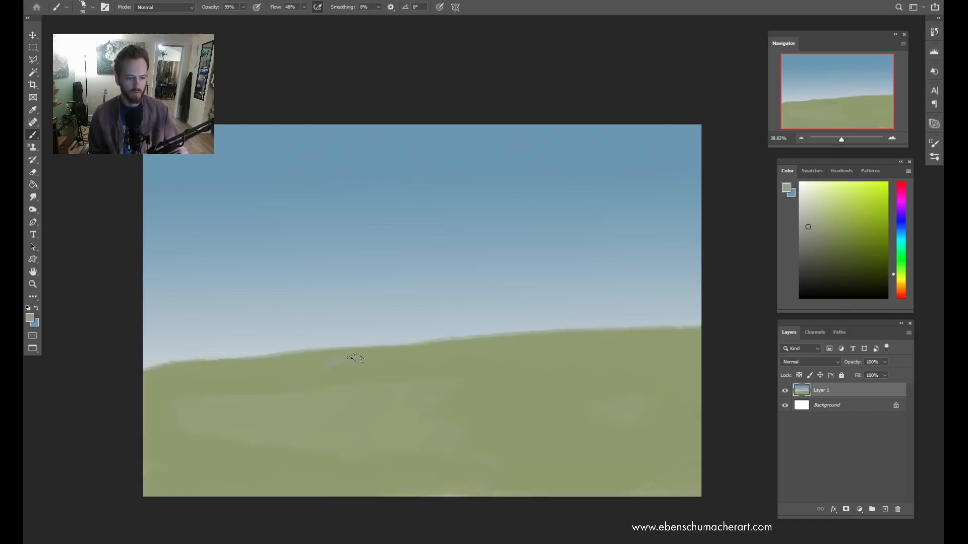
left_click_drag(524, 339, 702, 316)
Step: Draw dark gray curved contour lines over the green hill with a 60 px brush to describe its form and perspective
key("bracketleft")
key("bracketleft")
key("bracketleft")
mouse_move(340, 358)
left_mouse_down()
mouse_move(350, 370)
mouse_move(522, 397)
left_mouse_up()
left_click_drag(424, 355, 555, 361)
left_click_drag(302, 362, 286, 488)
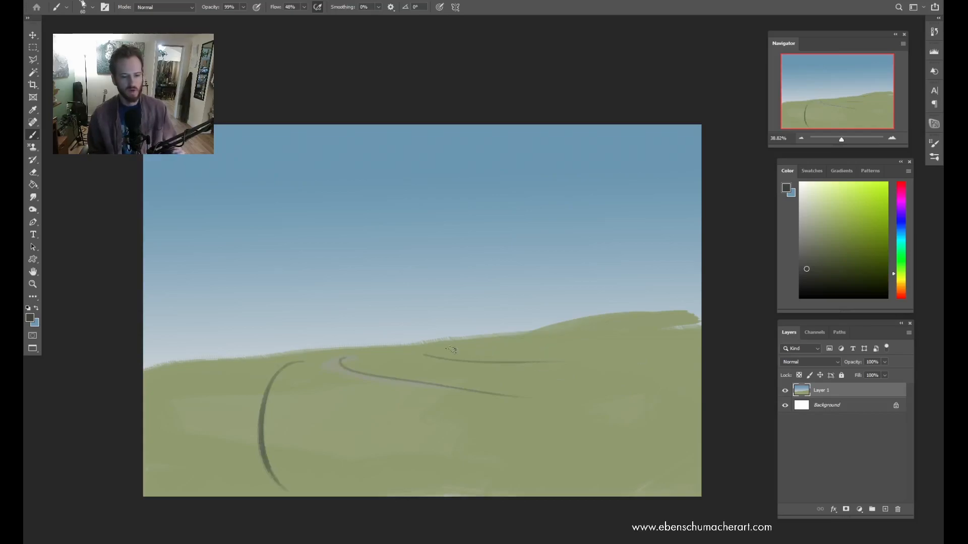
mouse_move(424, 359)
left_mouse_down()
mouse_move(444, 346)
mouse_move(491, 347)
left_mouse_up()
left_click_drag(422, 352, 491, 341)
left_click_drag(144, 434, 235, 360)
left_click_drag(356, 395, 570, 489)
left_click_drag(524, 381, 701, 400)
left_click_drag(339, 361, 378, 345)
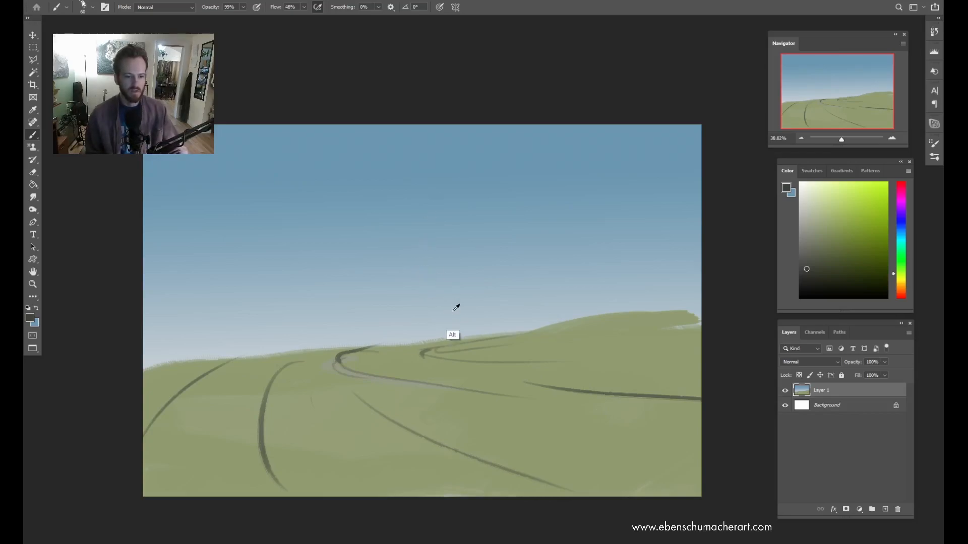
Step: Sample the pale blue sky near the horizon and paint a small diagonal cloud in the middle of the sky
left_click(477, 325, "alt")
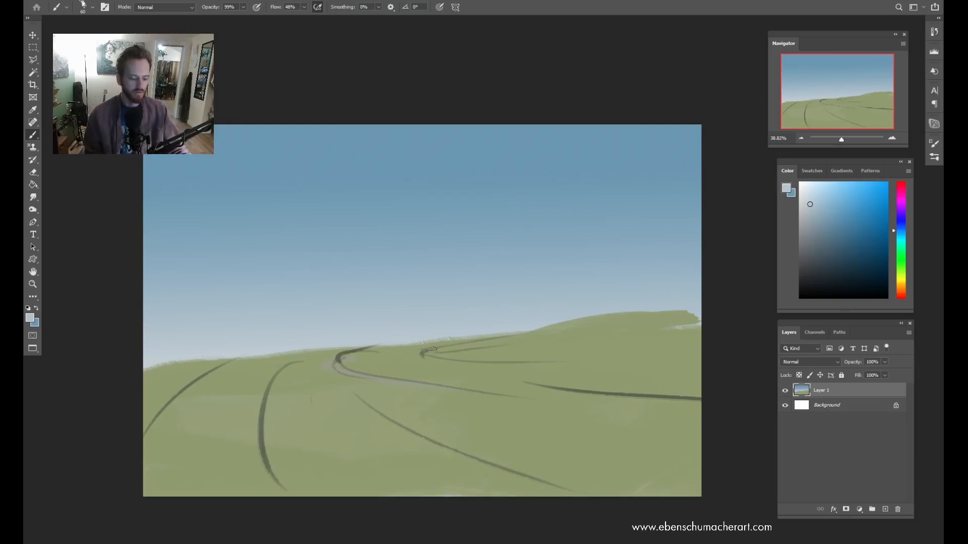
left_click(317, 339, "alt")
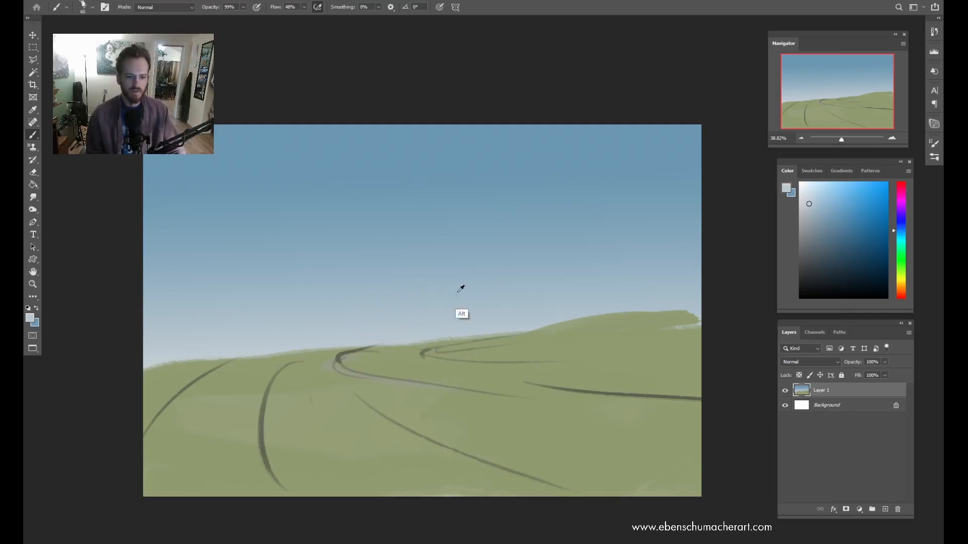
left_click(413, 337, "alt")
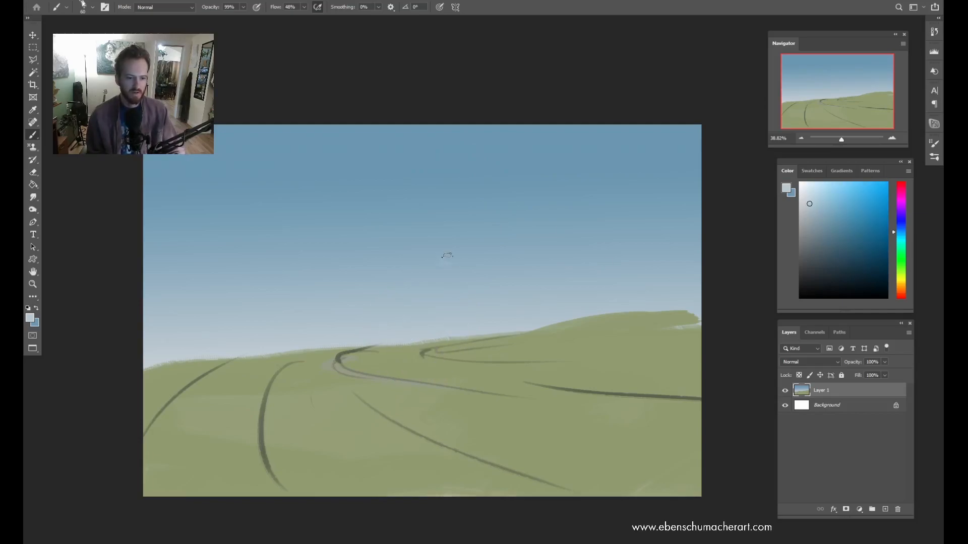
left_click_drag(458, 252, 454, 258)
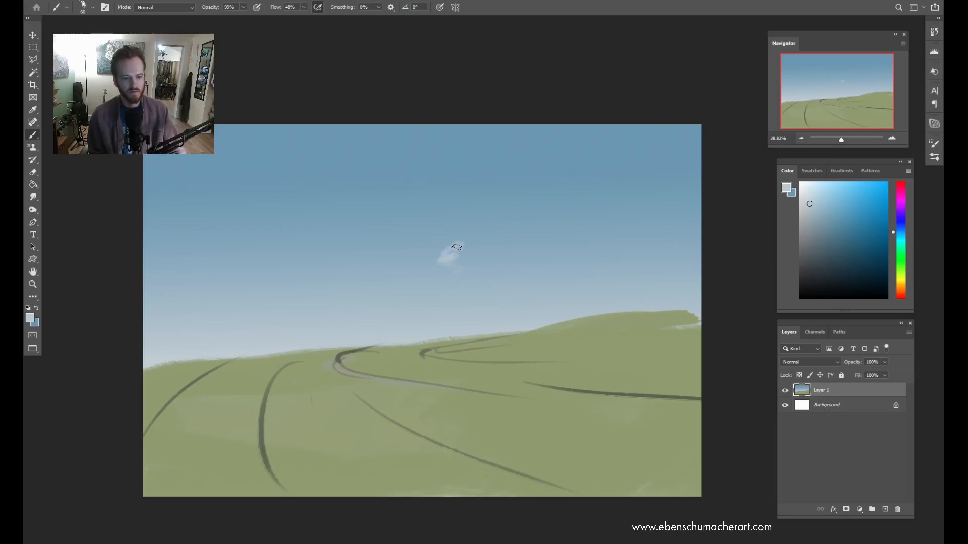
left_click_drag(456, 247, 463, 250)
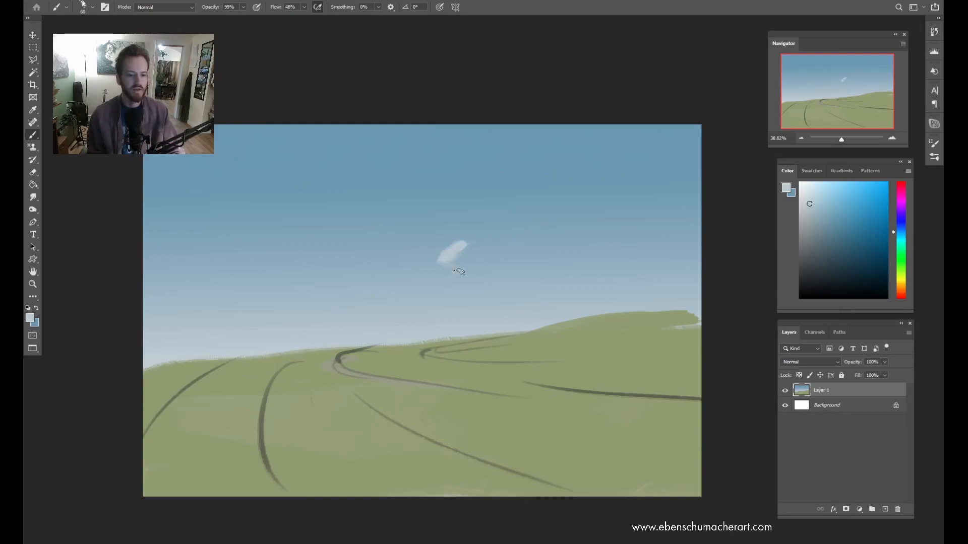
left_click_drag(467, 244, 472, 237)
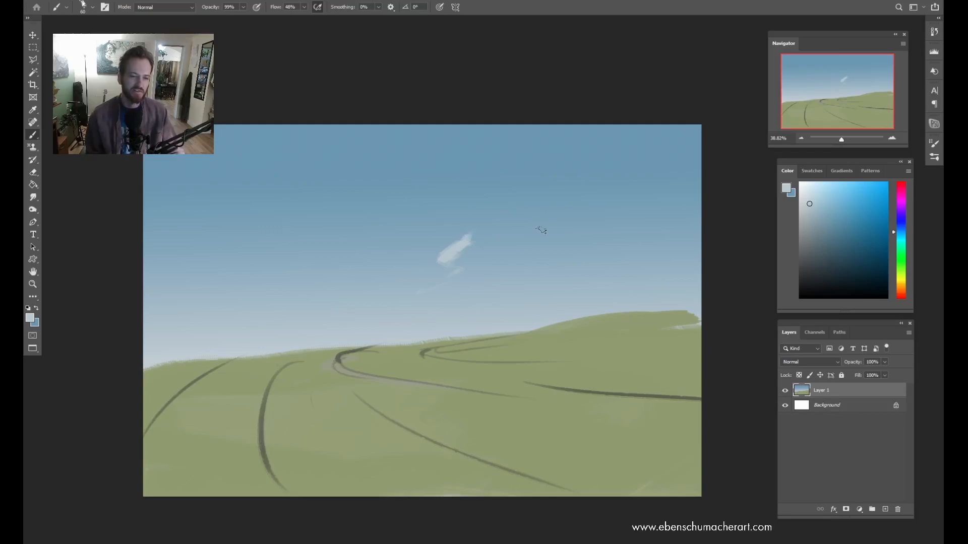
left_click_drag(468, 241, 467, 232)
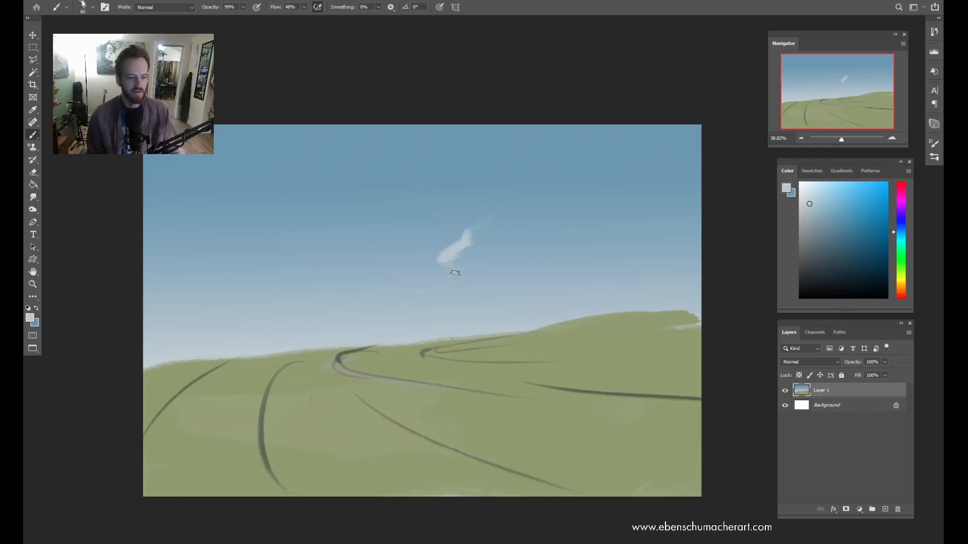
Step: Add a thin wisp trailing down toward the hill below the cloud and extend the cloud's upper tip
left_click_drag(448, 284, 402, 302)
key("ctrl+z")
left_click_drag(473, 225, 488, 217)
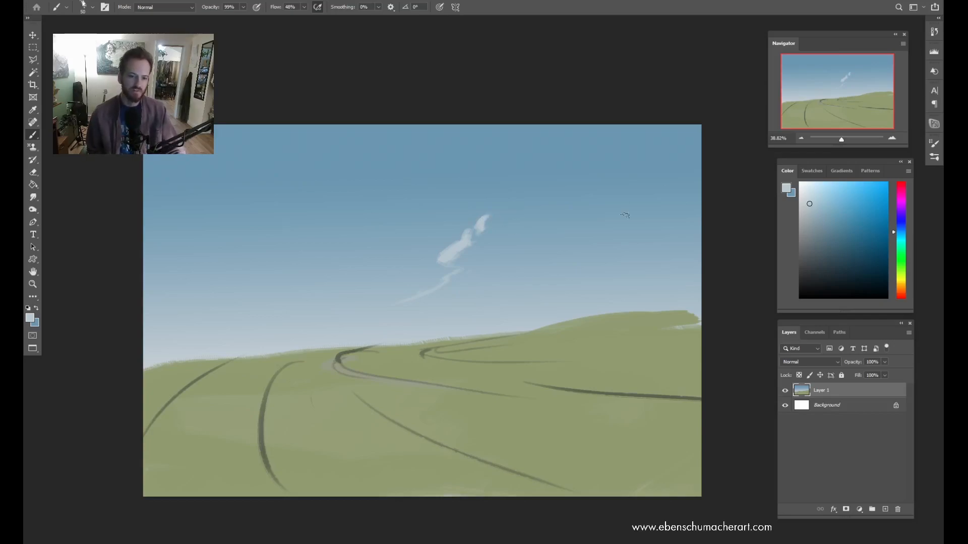
Step: Paint a second small pale cloud low over the hill, right of the wisp, finishing it with a 60 px brush
key("bracketright")
key("bracketright")
key("bracketright")
key("bracketright")
key("bracketright")
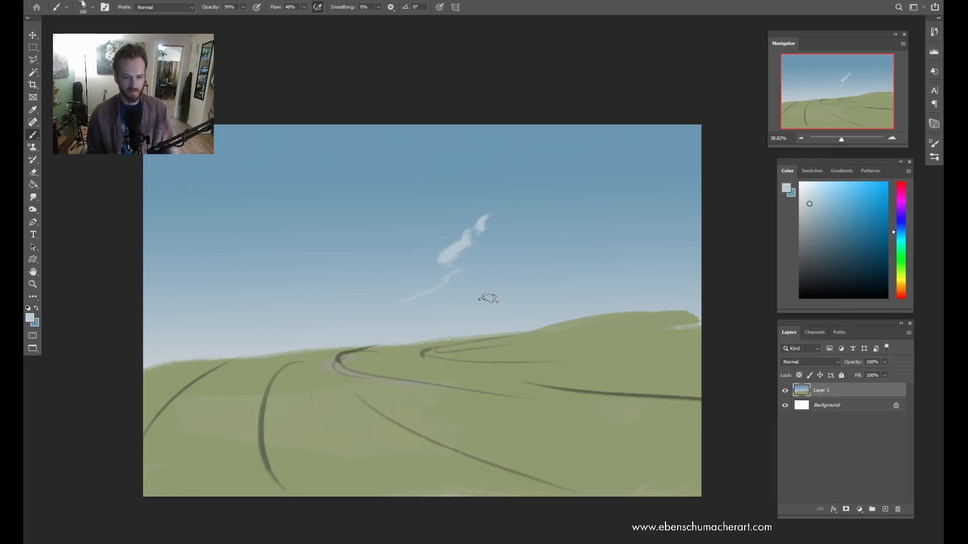
left_click_drag(488, 299, 500, 291)
key("bracketleft")
key("bracketleft")
key("bracketleft")
key("bracketleft")
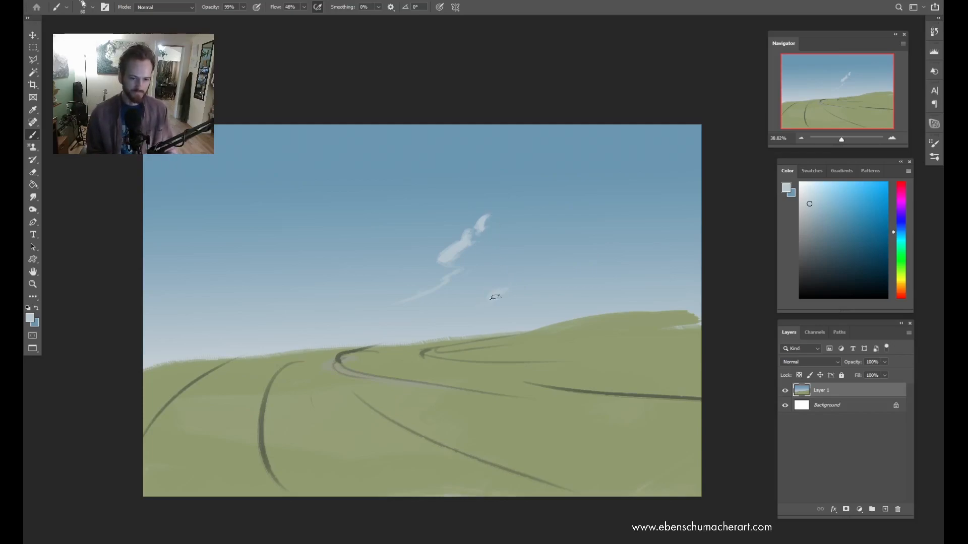
left_click_drag(502, 292, 507, 294)
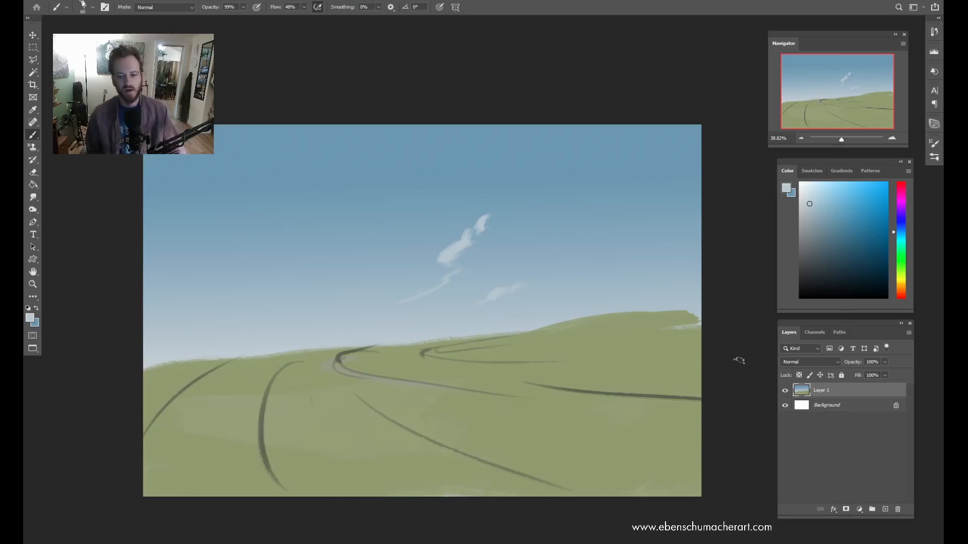
Step: Reshape the small low cloud, then extend and thicken the main diagonal cloud, reducing the brush to 50 px
left_click_drag(202, 155, 377, 274)
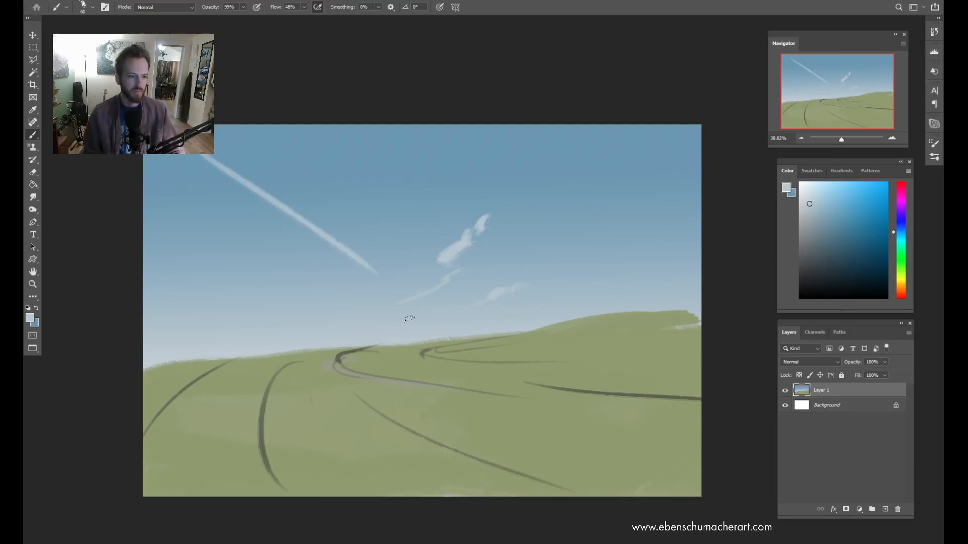
key("ctrl+z")
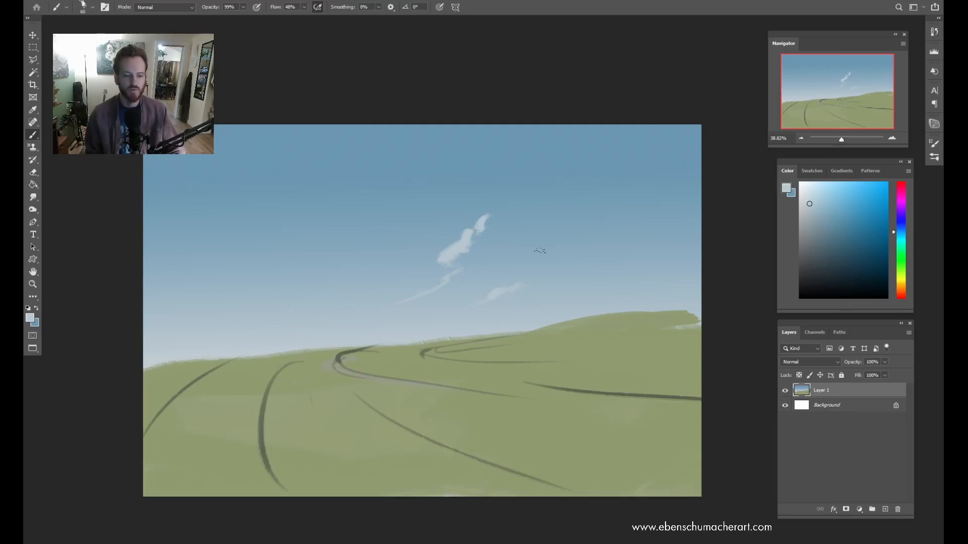
left_click_drag(499, 292, 490, 301)
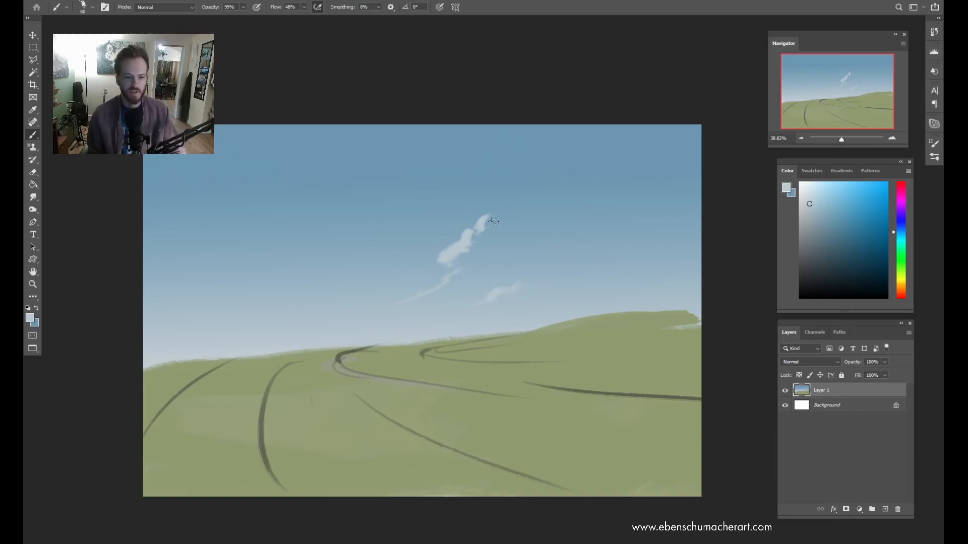
left_click_drag(486, 219, 510, 210)
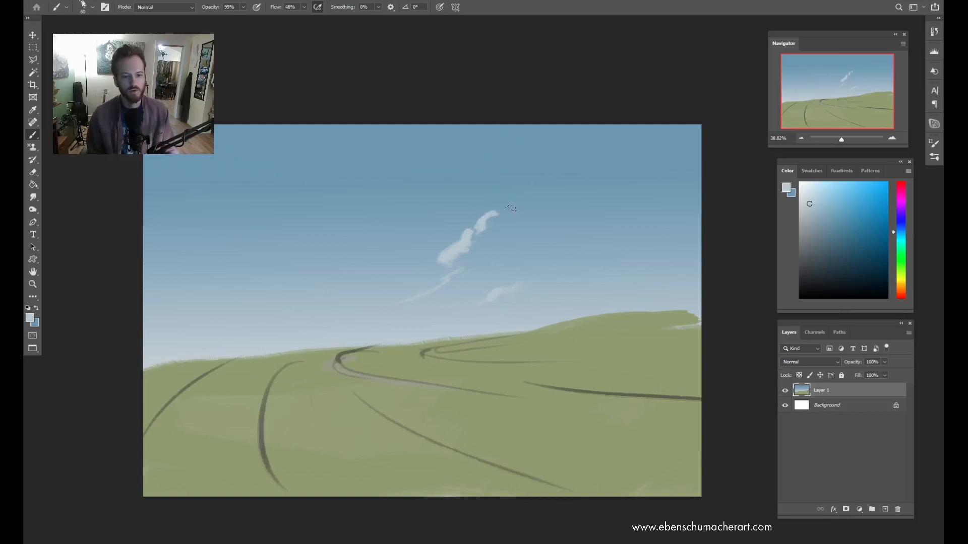
key("bracketleft")
key("bracketleft")
key("bracketleft")
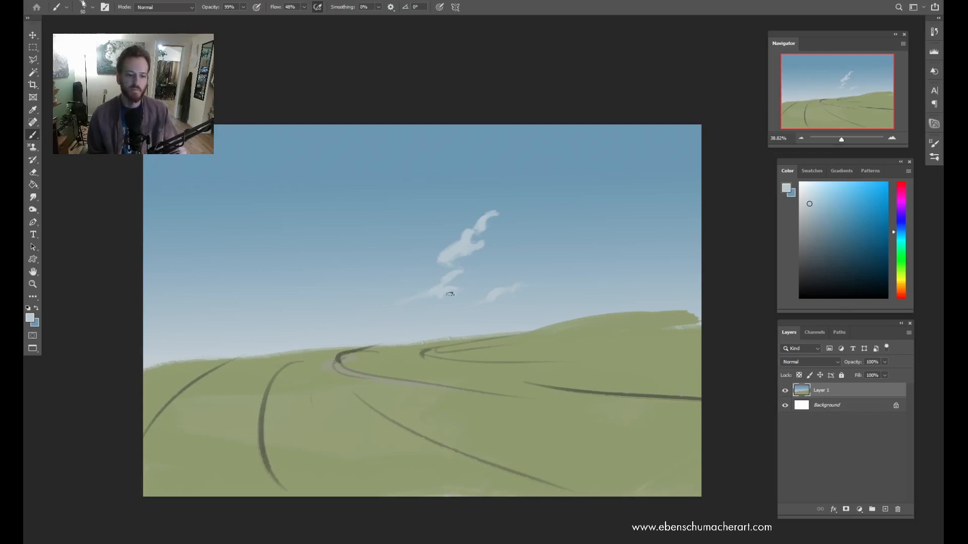
Step: Paint a thin, broken cloud streak with an 80 px brush, running diagonally down from the sky's top edge above the main cloud
key("bracketright")
key("bracketright")
key("bracketright")
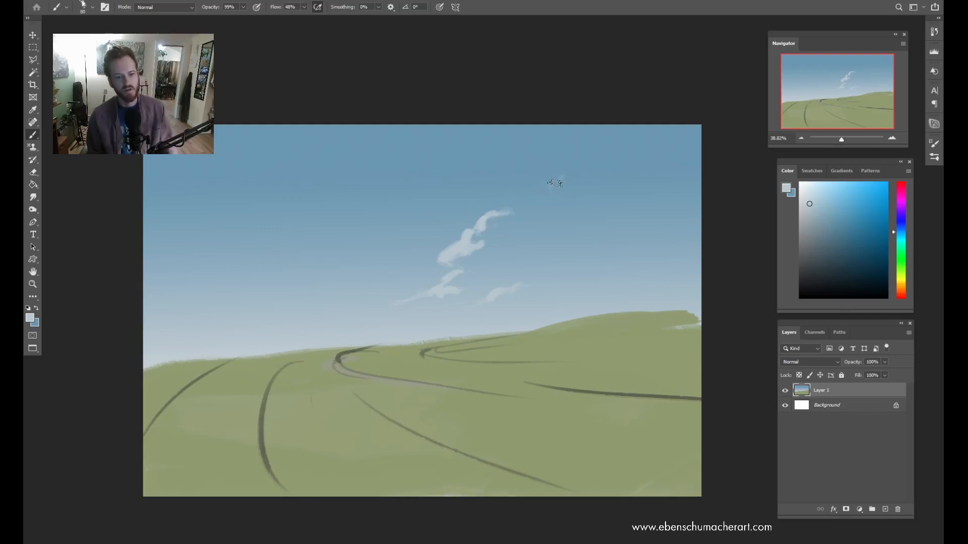
left_click_drag(425, 128, 519, 180)
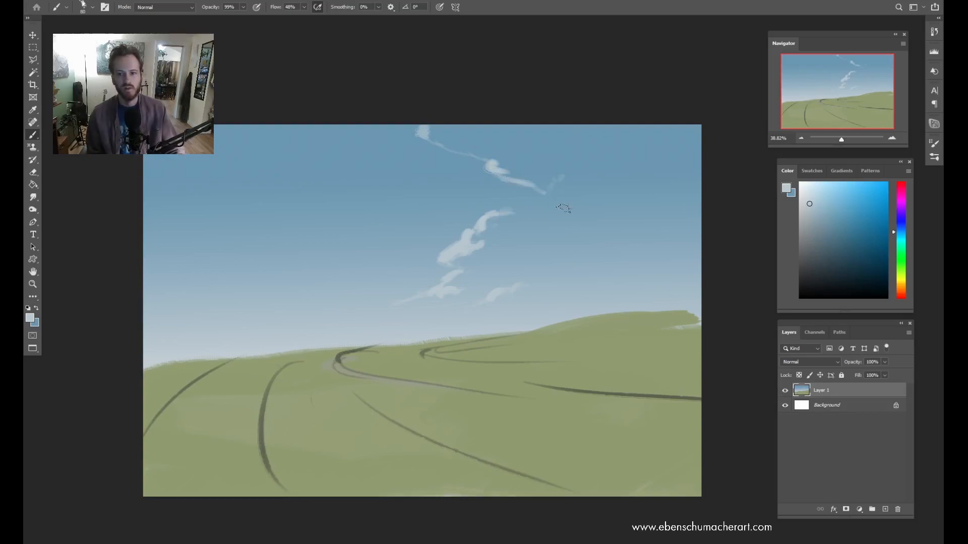
Step: Extend the upper cloud streak's top end and reshape its middle puff and lower tip using sampled cloud and sky colours
mouse_move(420, 129)
left_mouse_down()
mouse_move(445, 147)
mouse_move(410, 134)
left_mouse_up()
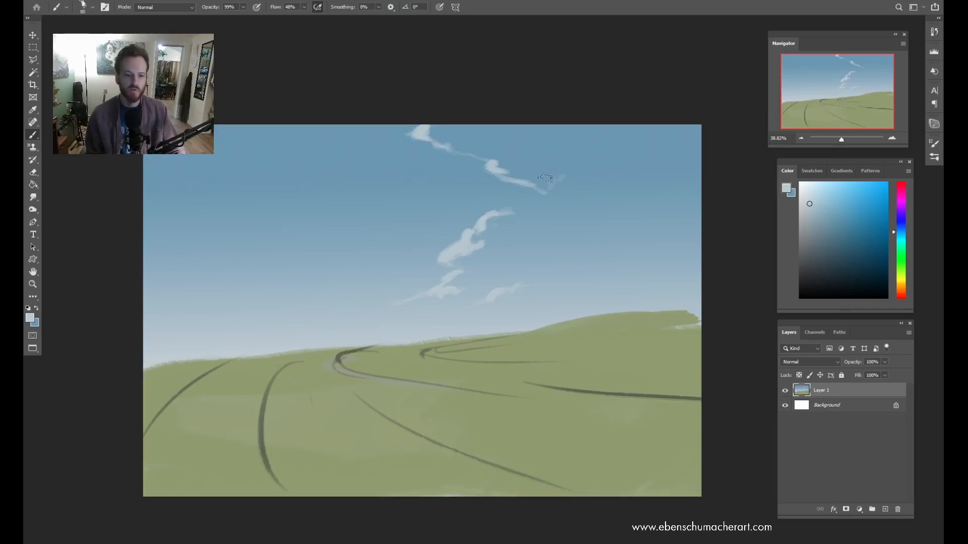
mouse_move(496, 170)
left_mouse_down()
mouse_move(546, 195)
mouse_move(534, 204)
mouse_move(548, 192)
mouse_move(555, 200)
mouse_move(566, 177)
left_mouse_up()
left_click(549, 167, "alt")
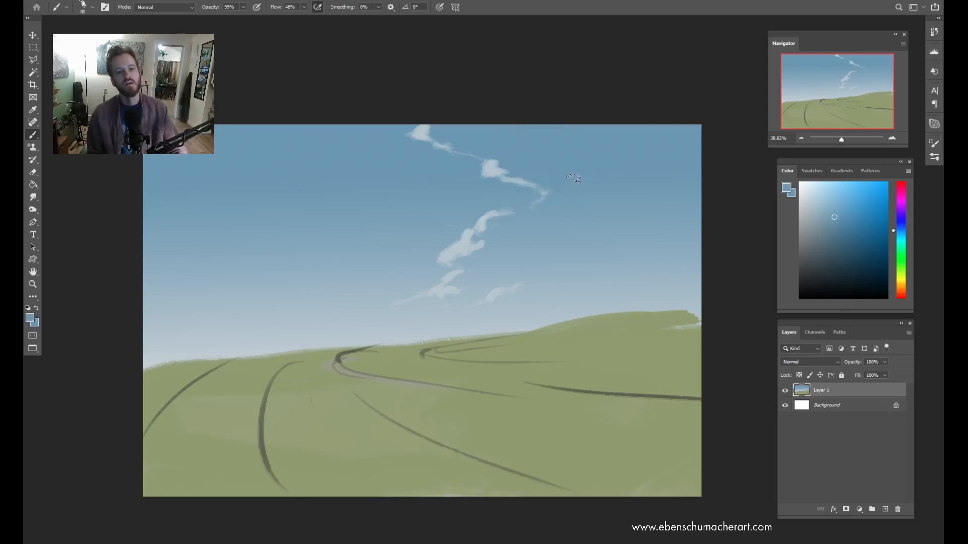
left_click(495, 170, "alt")
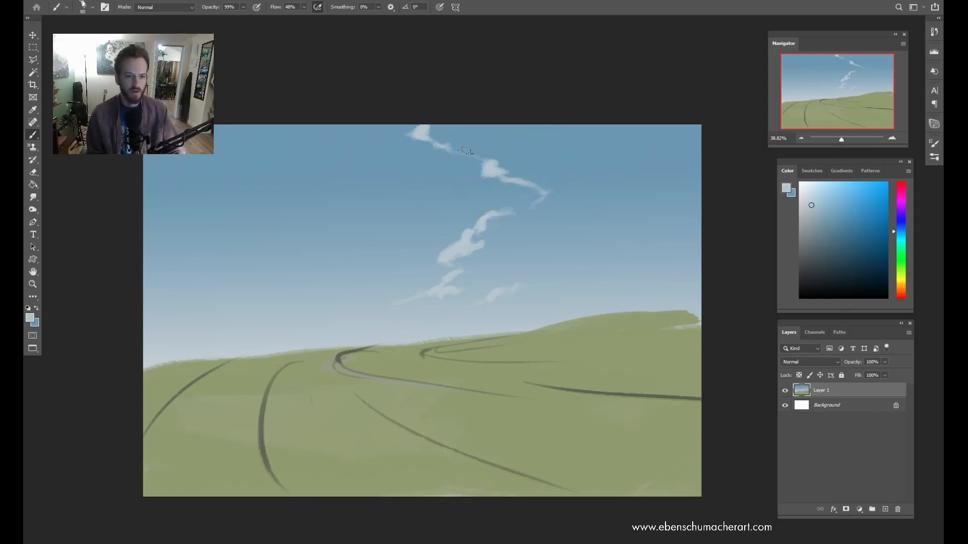
Step: Sample blue-grey tones from the upper cloud streak and paint soft shading along its upper side
left_click(449, 151, "alt")
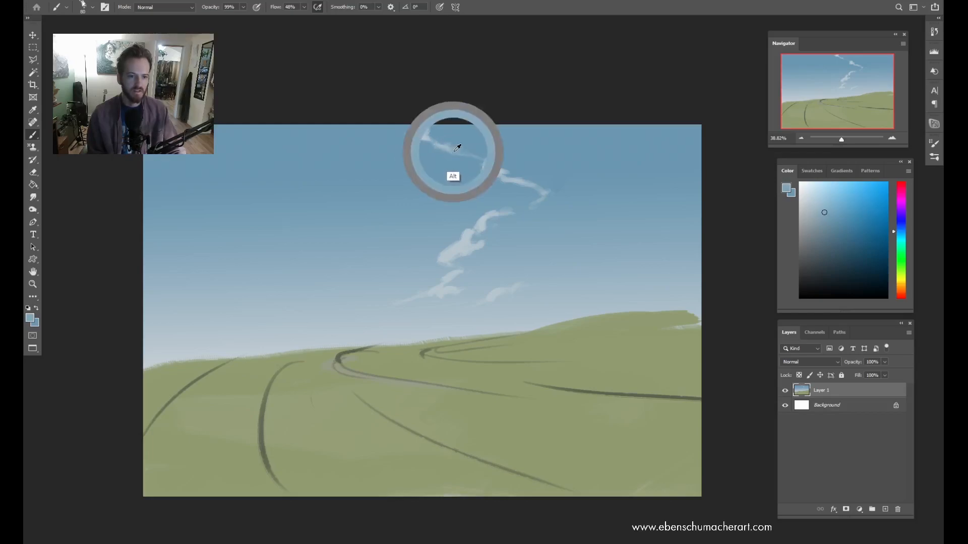
left_click(432, 152, "alt")
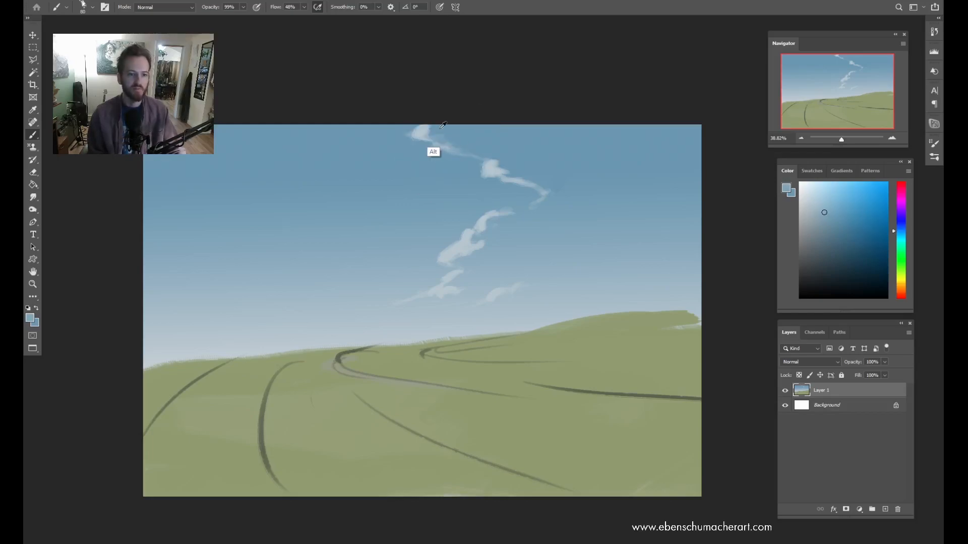
left_click(449, 162, "alt")
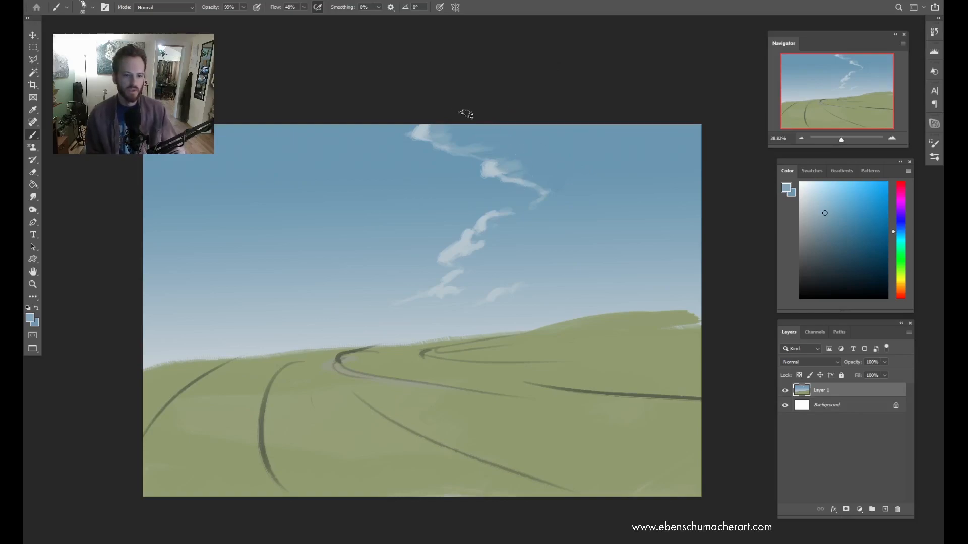
Step: Fill the area above the upper streak with a broad translucent blue-grey cloud body, enlarging the brush to 150 px
key("ctrl+space")
mouse_move(458, 143)
left_mouse_down()
mouse_move(485, 143)
mouse_move(458, 172)
left_mouse_up()
key("ctrl+space")
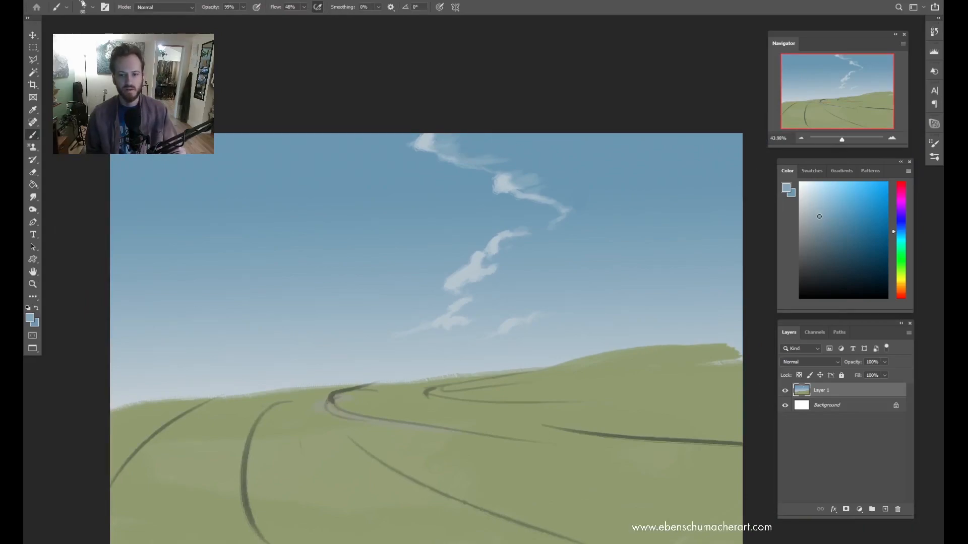
key("bracketright")
key("bracketright")
key("bracketright")
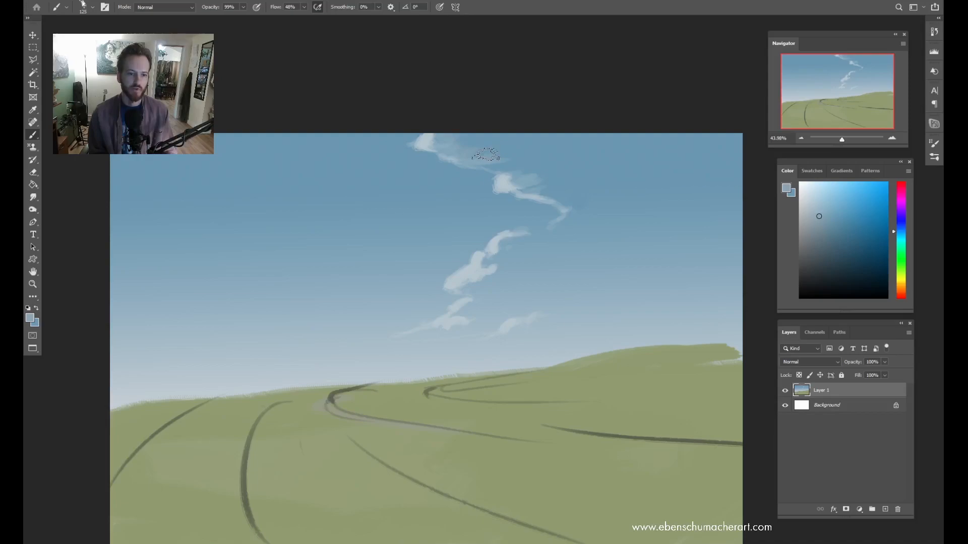
key("bracketright")
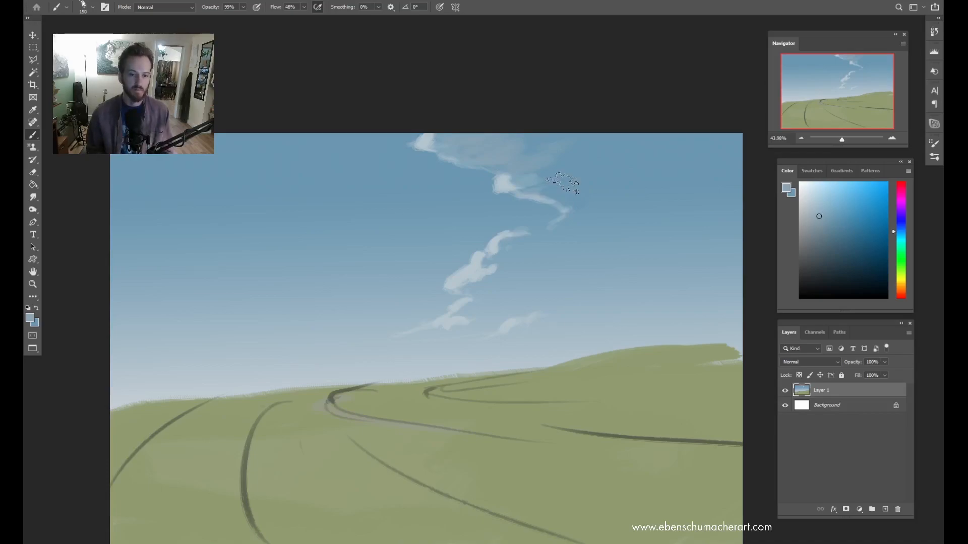
Step: Soften the blue-grey shading around the upper streak's lower end, reducing the brush from 175 to 90 px
key("bracketright")
key("bracketright")
key("bracketleft")
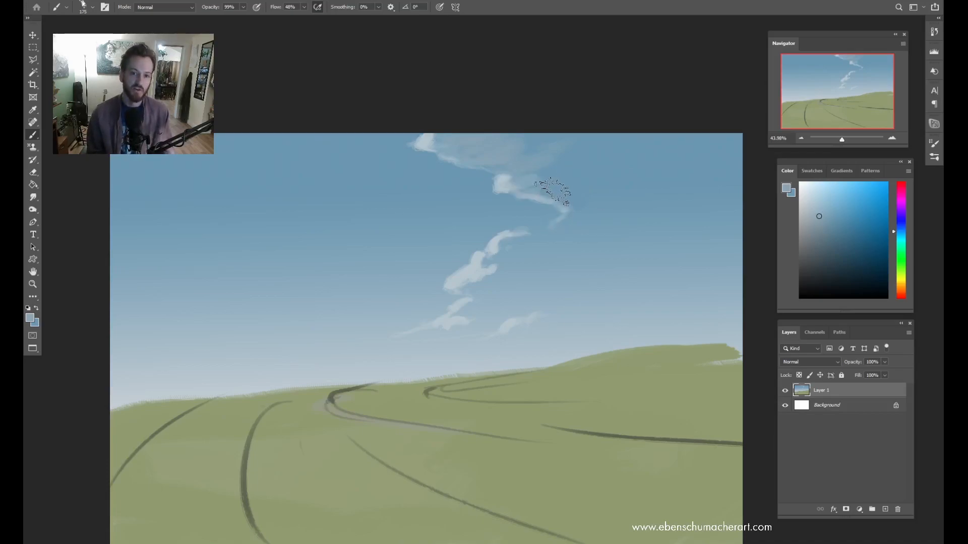
key("bracketleft")
key("bracketleft")
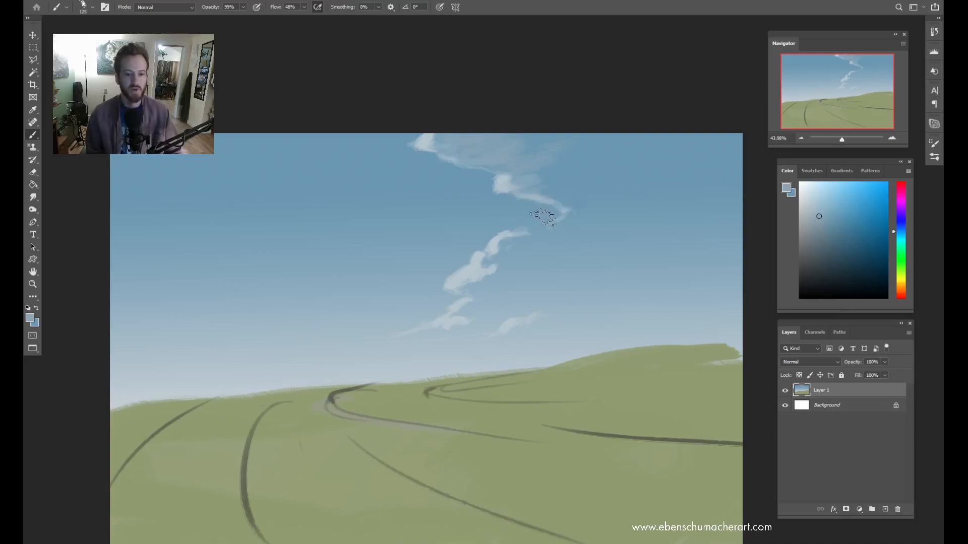
left_click(507, 156, "alt")
key("bracketleft")
key("bracketleft")
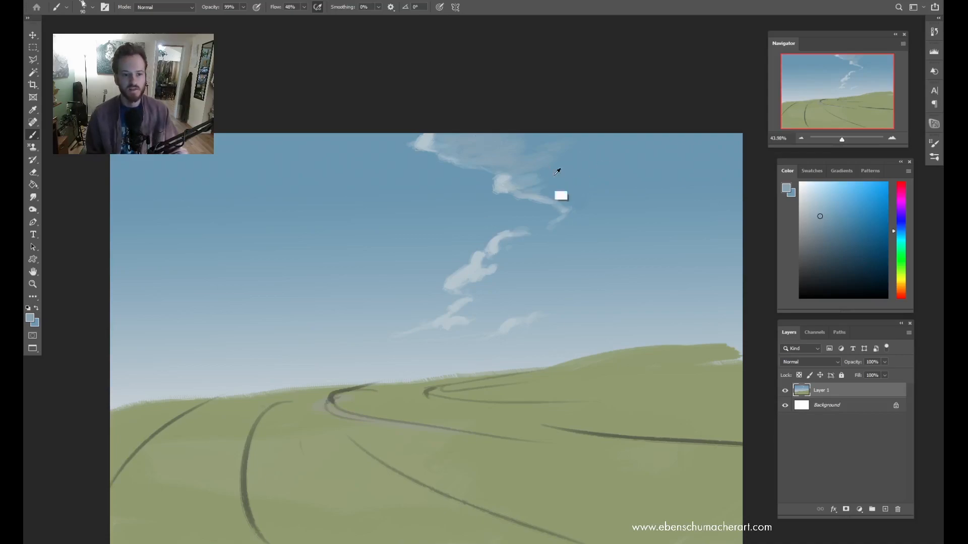
Step: Refine the bright puff in the middle of the upper streak with sampled light and shadow tones
left_click(503, 181, "alt")
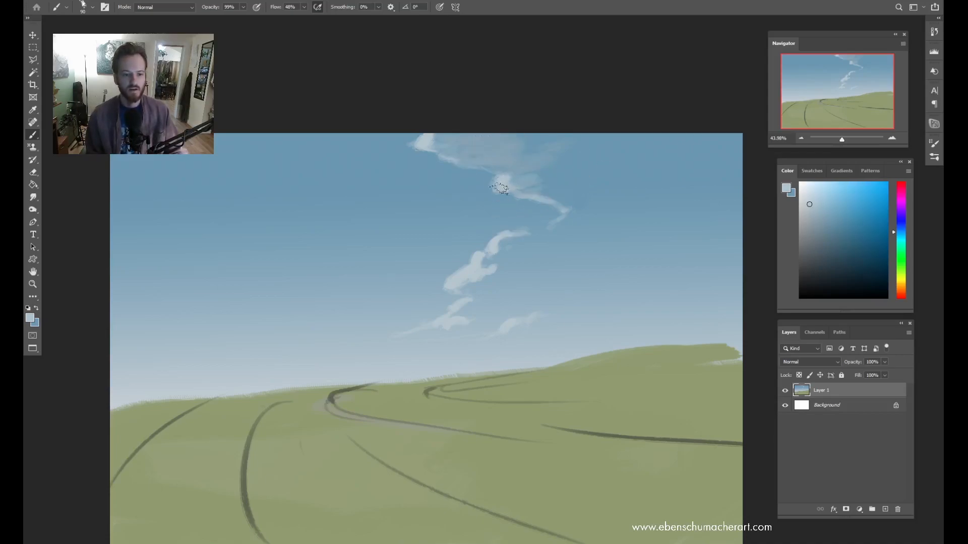
key("alt")
left_click(503, 193, "alt")
key("alt")
left_click(502, 158, "alt")
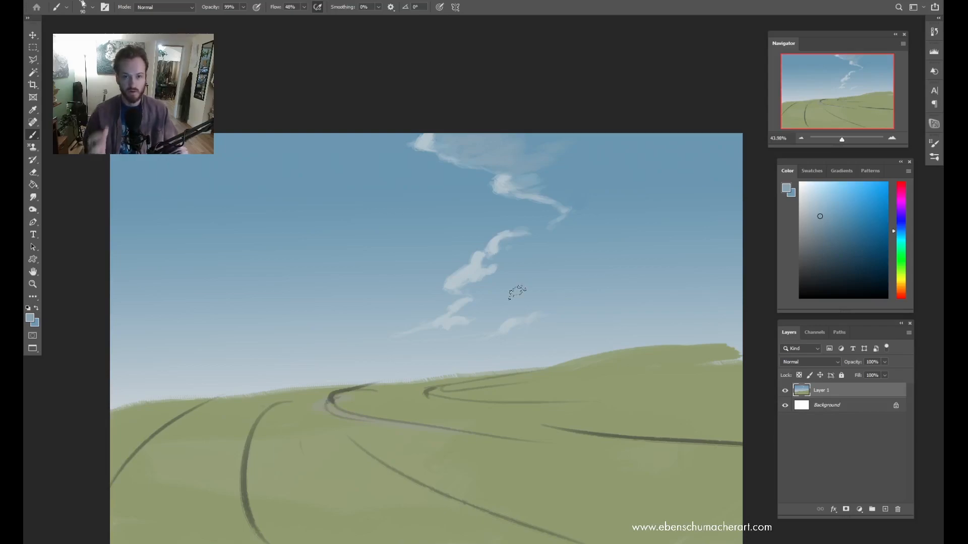
Step: Extend the blue-grey cloud shading rightward beside the upper streak with a 200 px brush
key("super")
key("super")
left_click(500, 158, "alt")
left_click_drag(517, 156, 572, 137)
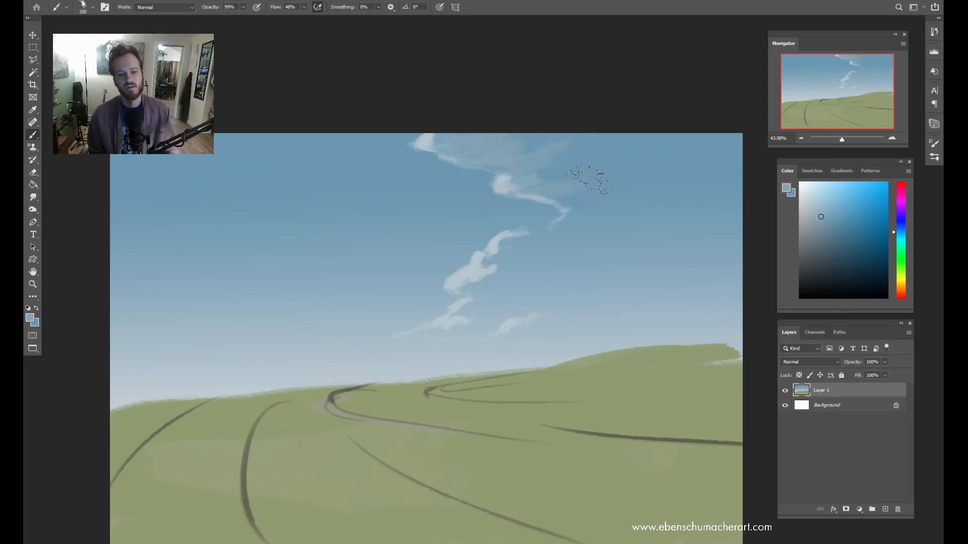
Step: Sample the light cloud colour and brighten the upper streak's lower end with a 70 px brush, adding a small rightward tip
left_click(501, 180, "alt")
key("bracketleft")
key("bracketleft")
key("bracketleft")
key("bracketleft")
key("bracketleft")
key("bracketleft")
key("bracketleft")
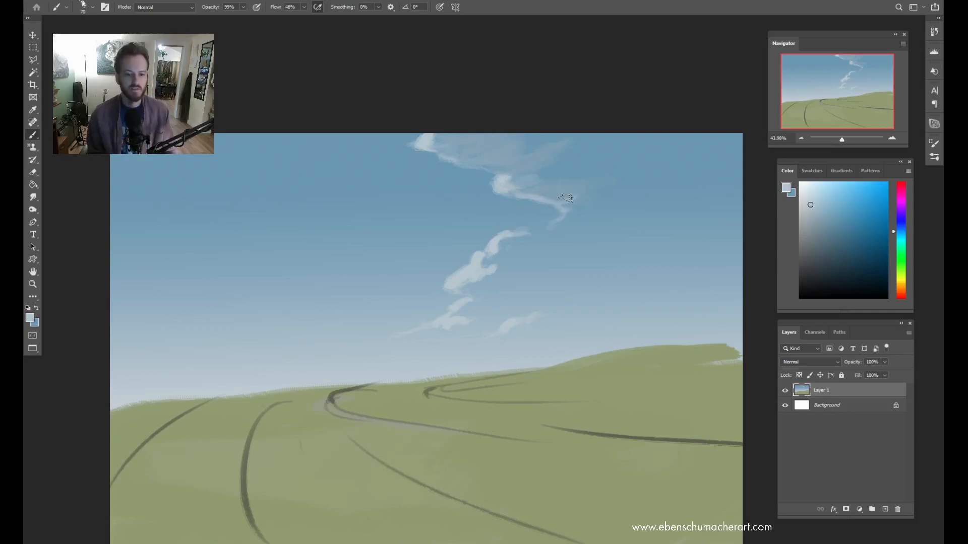
left_click(498, 181, "alt")
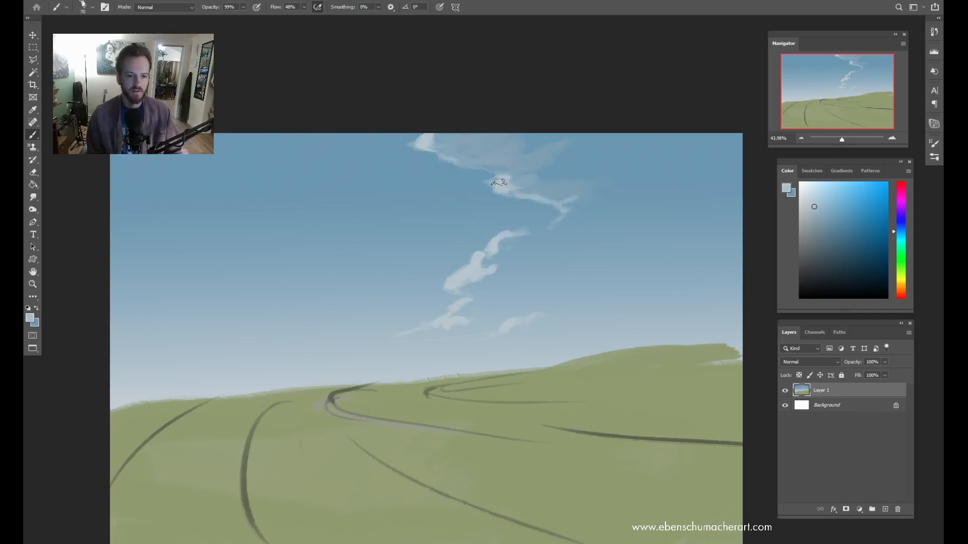
Step: Paint faint wisps trailing left from the upper streak's puff and top end with a 125 px brush, reducing it to 100 px
key("bracketright")
key("bracketright")
key("bracketright")
key("bracketright")
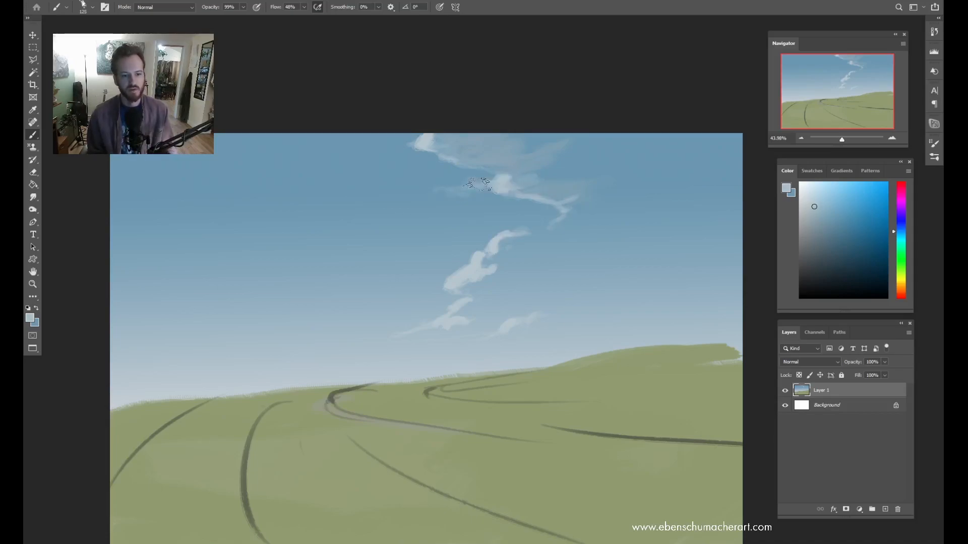
mouse_move(497, 184)
left_mouse_down()
mouse_move(460, 188)
mouse_move(471, 193)
left_mouse_up()
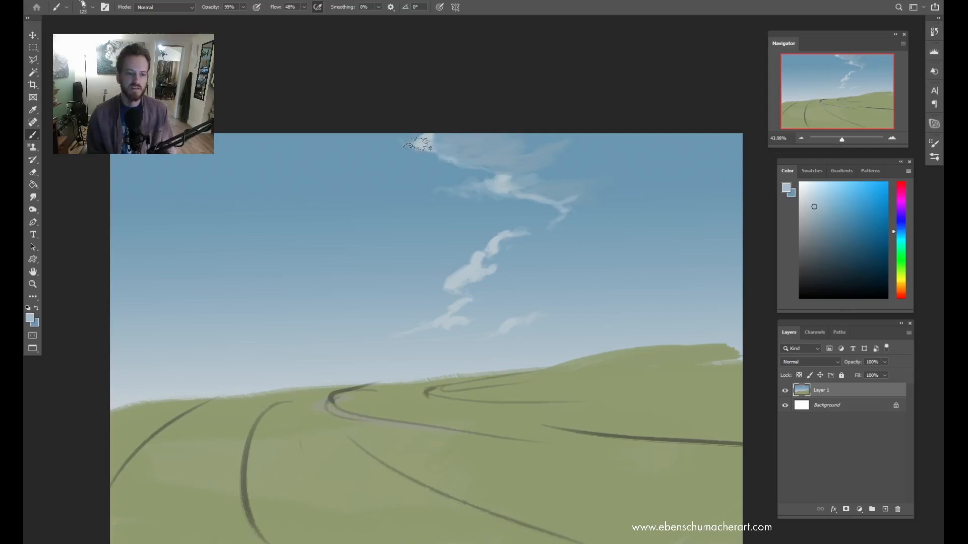
key("bracketleft")
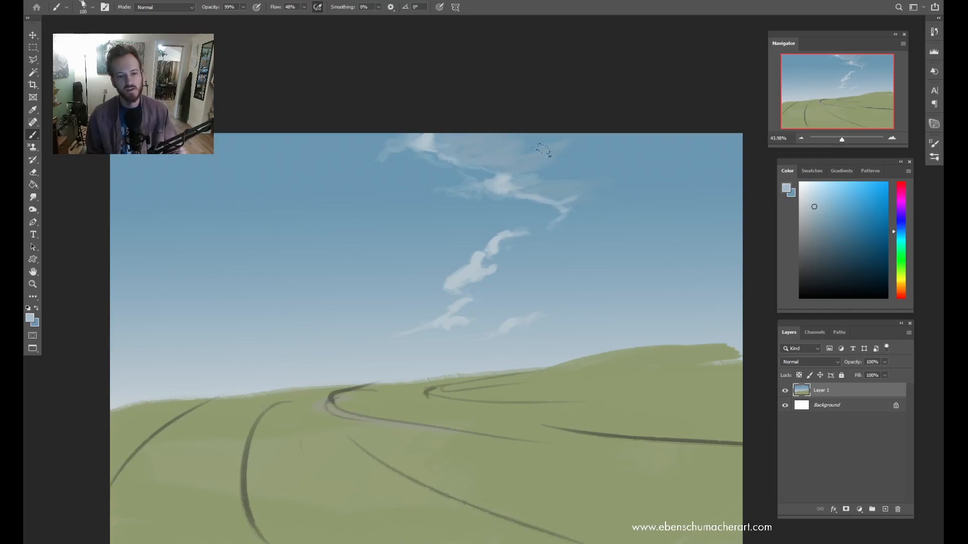
Step: Brighten the upper cloud's middle puff and spread its blue-grey shadow farther right across the sky's top edge
left_click(505, 179, "alt")
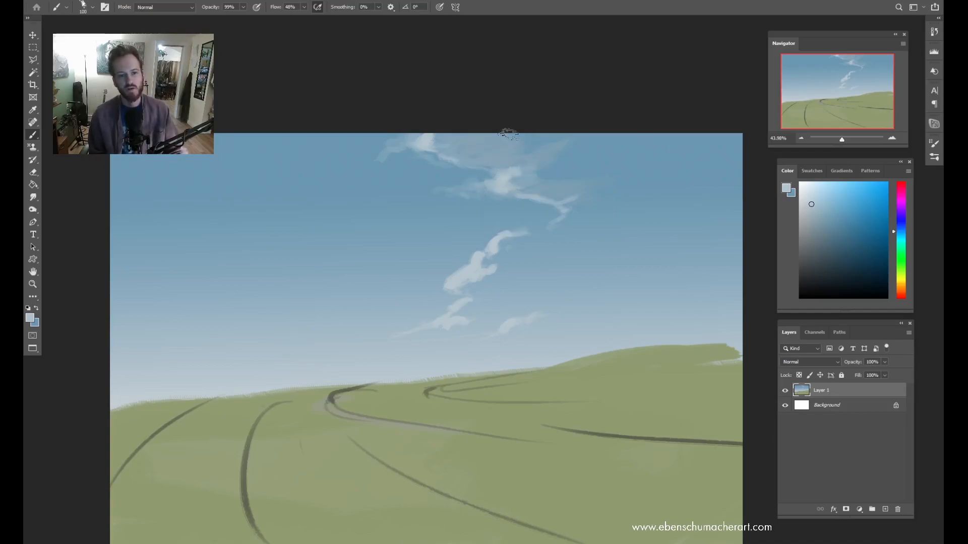
left_click_drag(574, 172, 507, 156)
left_click(506, 155, "alt")
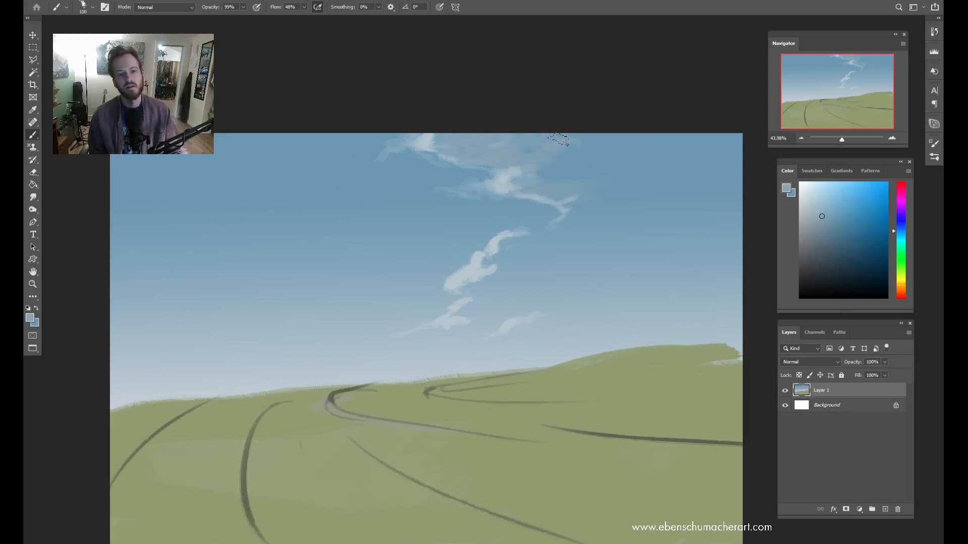
left_click(492, 158, "alt")
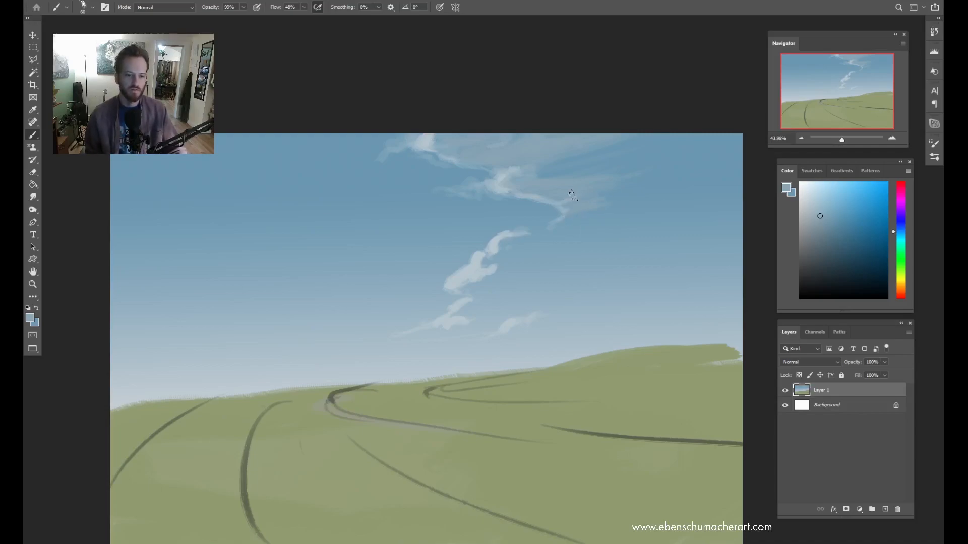
Step: Refine the upper cloud's shadow area with sampled blue-grey tones using a 60 px brush, enlarging it to 200 px for softening
left_click(539, 140, "alt")
left_click_drag(588, 148, 564, 157)
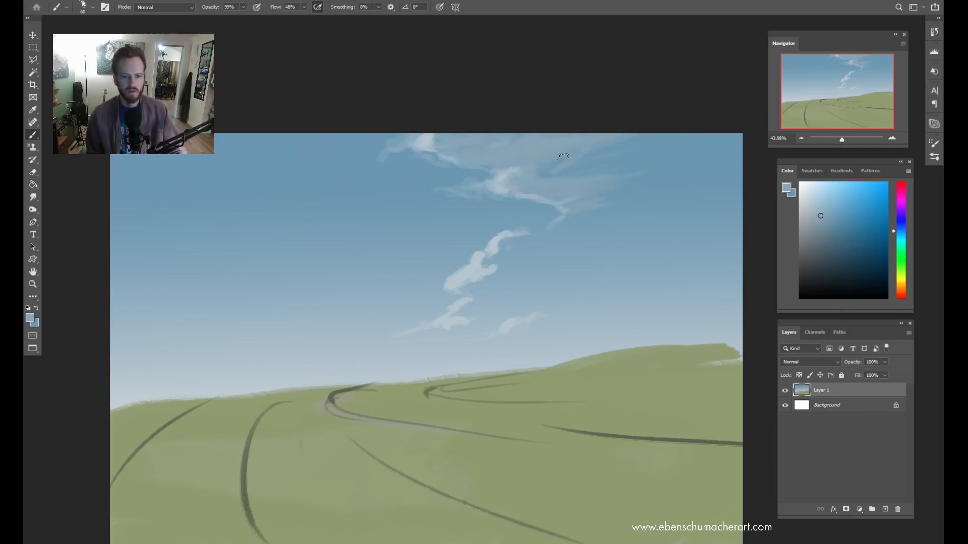
left_click(545, 186, "alt")
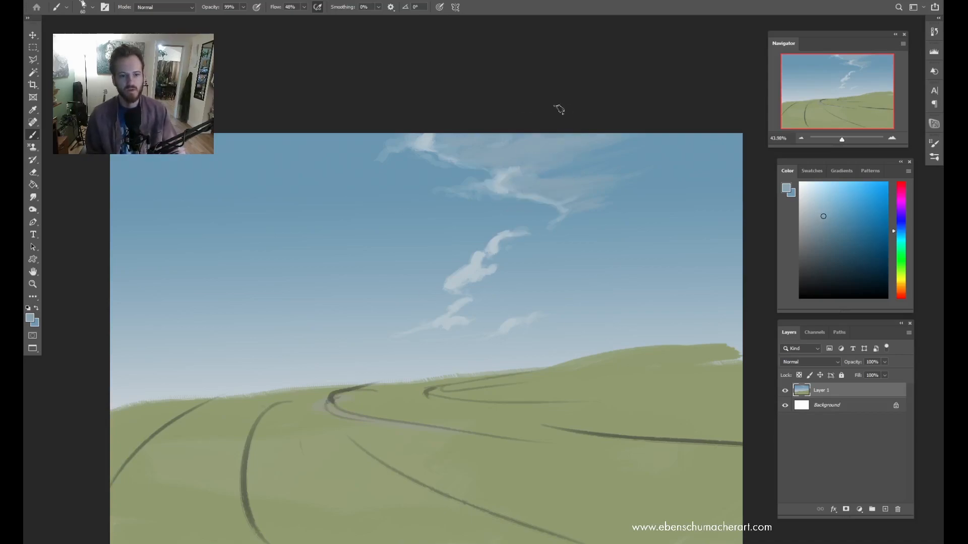
key("bracketright")
key("bracketright")
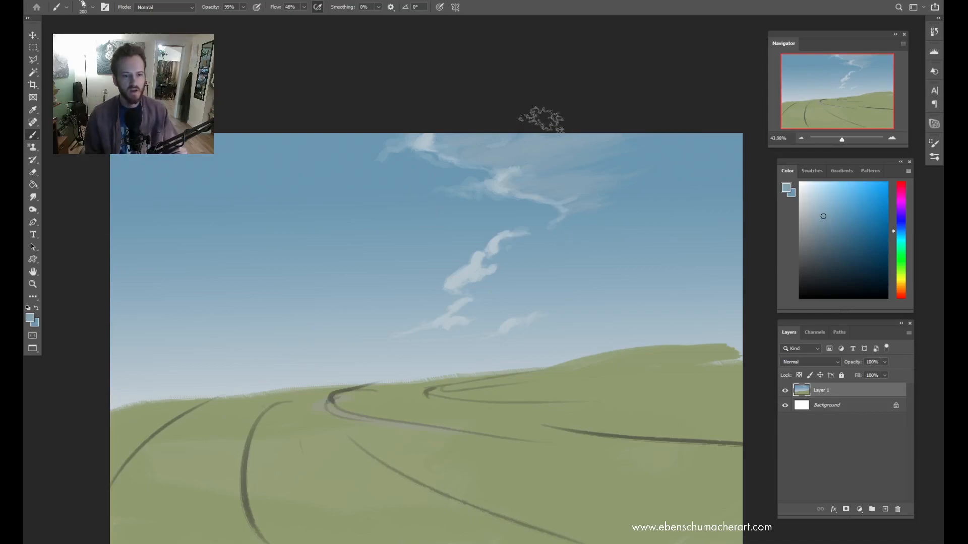
Step: Connect the main diagonal cloud's upper tip to the streak above with sampled light cloud colour and a 100 px brush
left_click(497, 184, "alt")
key("bracketleft")
key("bracketleft")
key("bracketleft")
key("bracketleft")
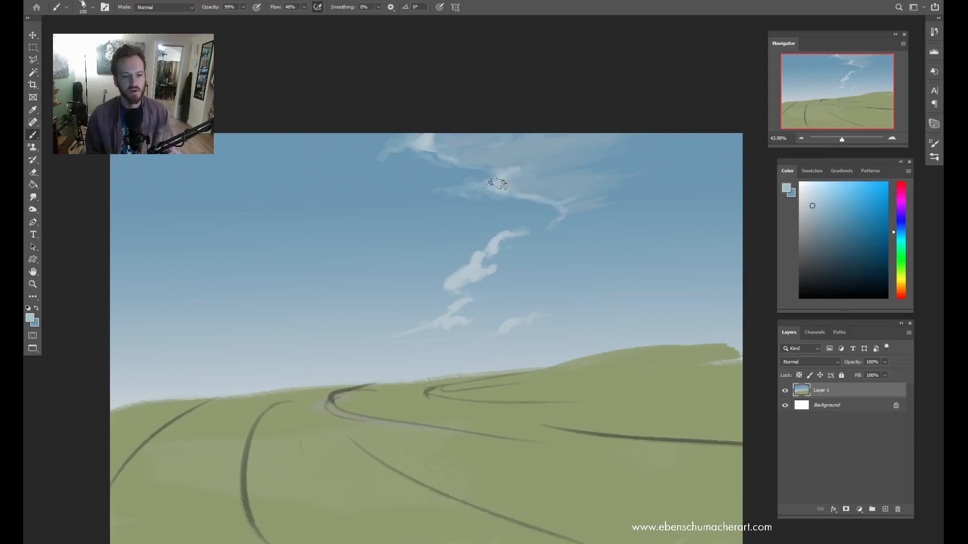
left_click(498, 248, "alt")
left_click_drag(496, 245, 541, 232)
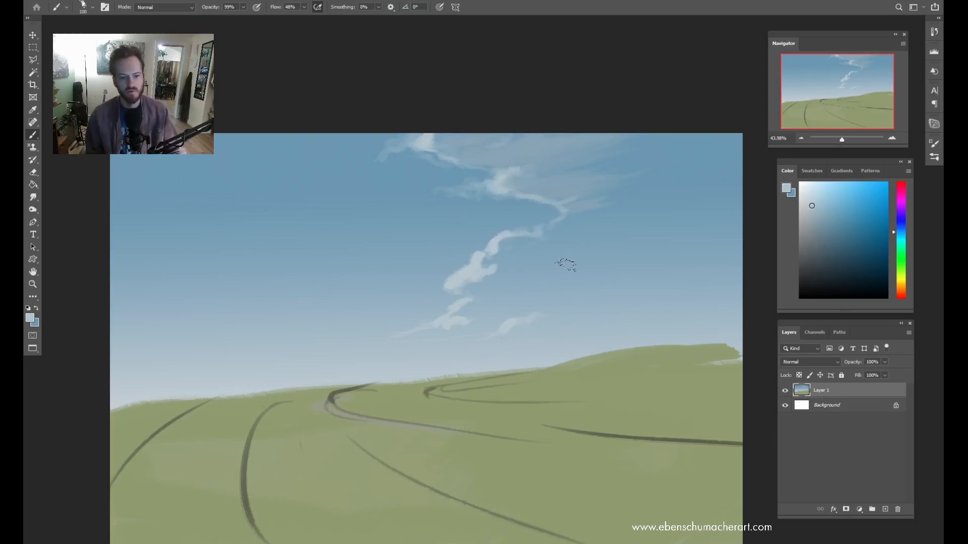
Step: Sample a blue-grey shadow tone and paint the shaded underside right of the main diagonal cloud
left_click(563, 179, "alt")
left_click(546, 189, "alt")
left_click(536, 152, "alt")
mouse_move(512, 244)
left_mouse_down()
mouse_move(495, 272)
mouse_move(530, 242)
mouse_move(508, 237)
mouse_move(492, 255)
left_mouse_up()
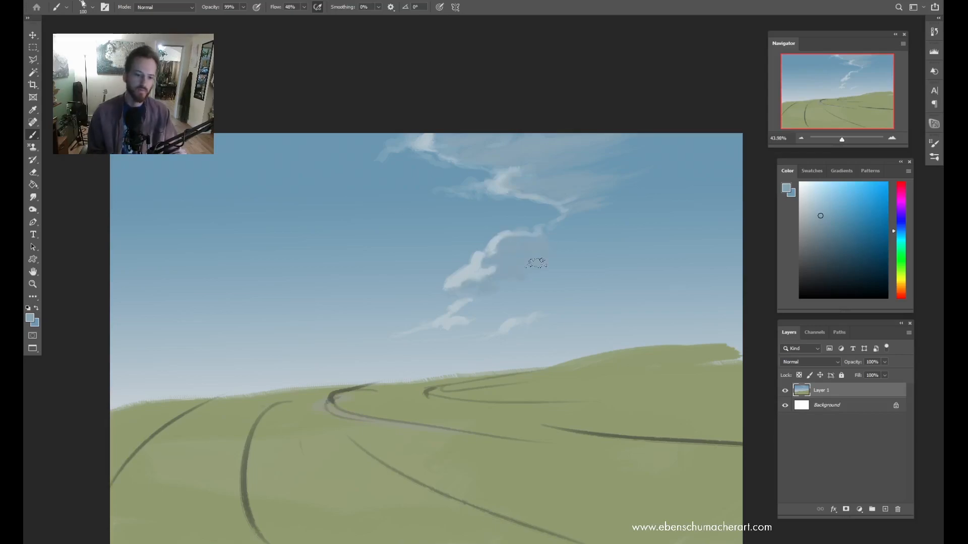
Step: Thicken the main cloud's lit edge and sweep long thin wisps from its lower end toward the left horizon, using 125 px
left_click(503, 231, "alt")
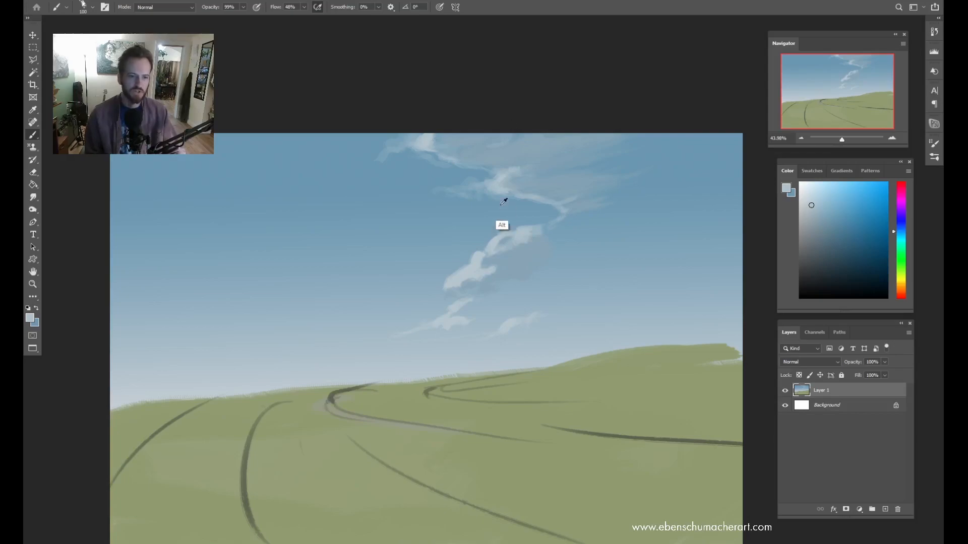
left_click(455, 281, "alt")
key("bracketleft")
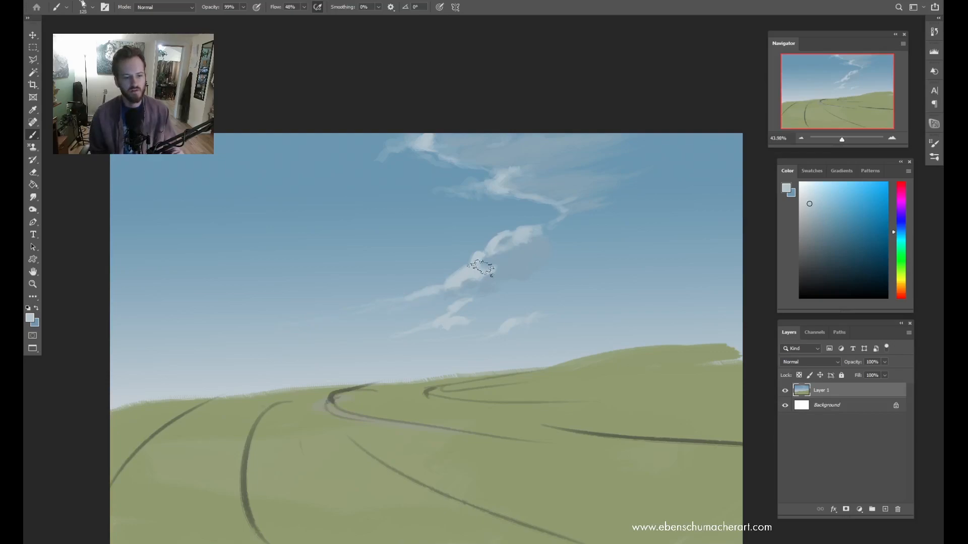
key("bracketright")
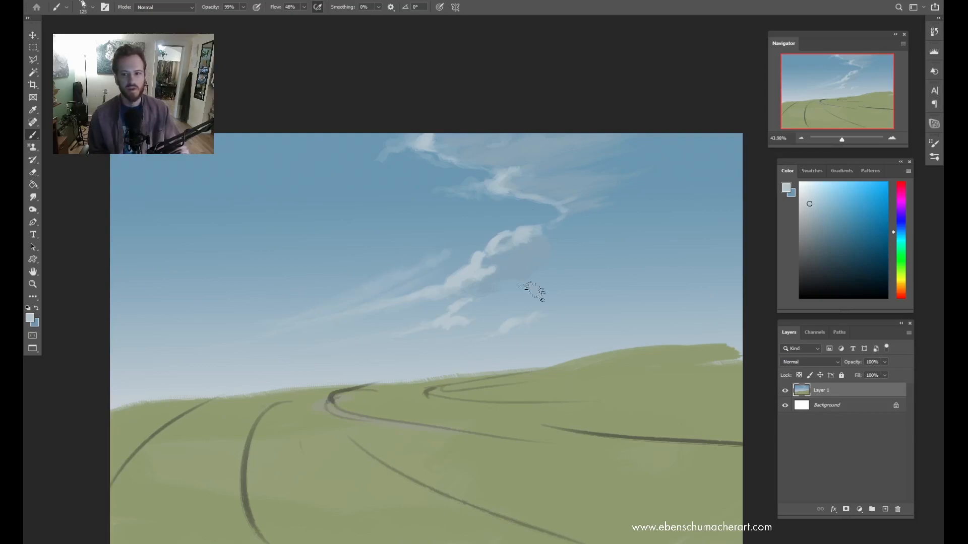
Step: Paint faint, broad wisps radiating from the left horizon and over the low clouds with a 300 px brush
key("bracketright")
key("bracketright")
key("bracketright")
key("bracketright")
key("bracketright")
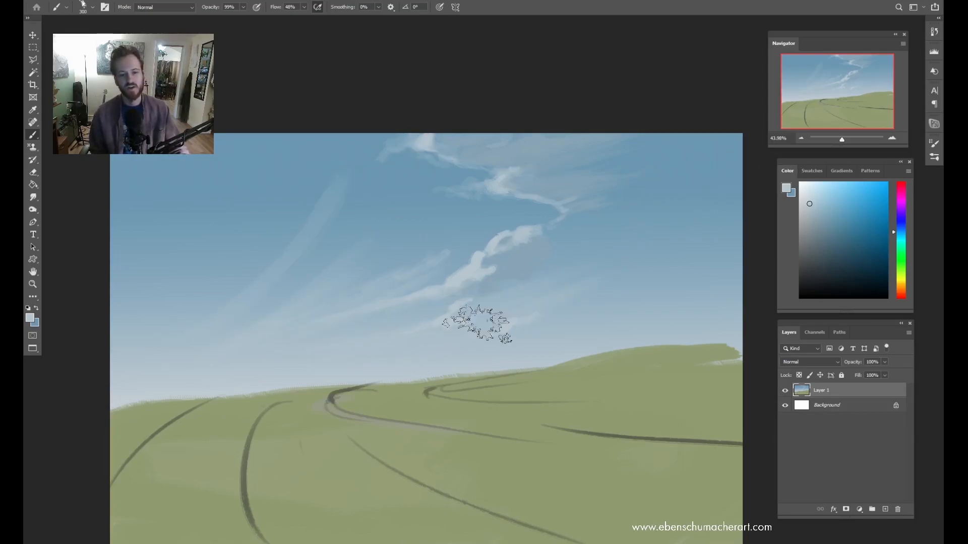
Step: Soften the broad wisps in the left sky by blending over them with sampled sky colours
left_click(380, 192, "alt")
left_click_drag(333, 171, 232, 294)
left_click(284, 340, "alt")
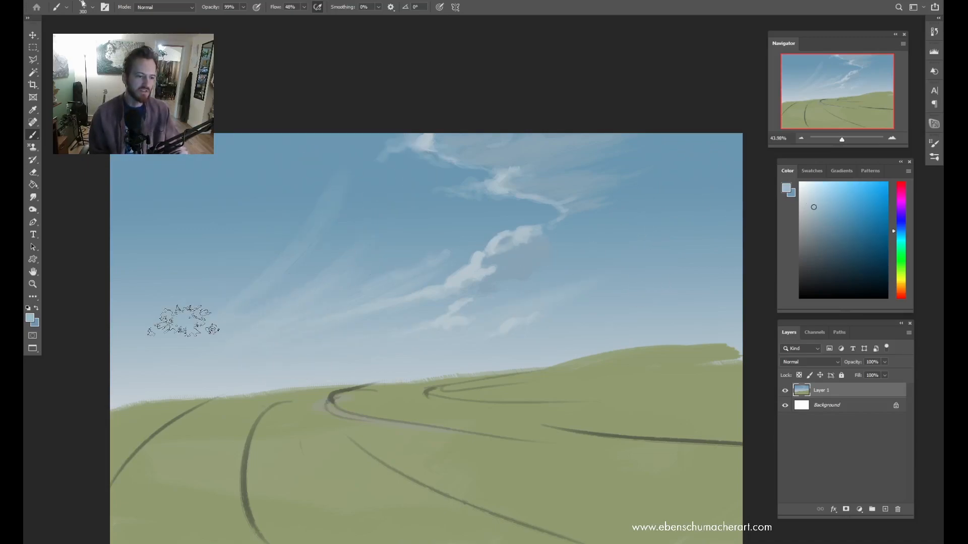
left_click(403, 298, "alt")
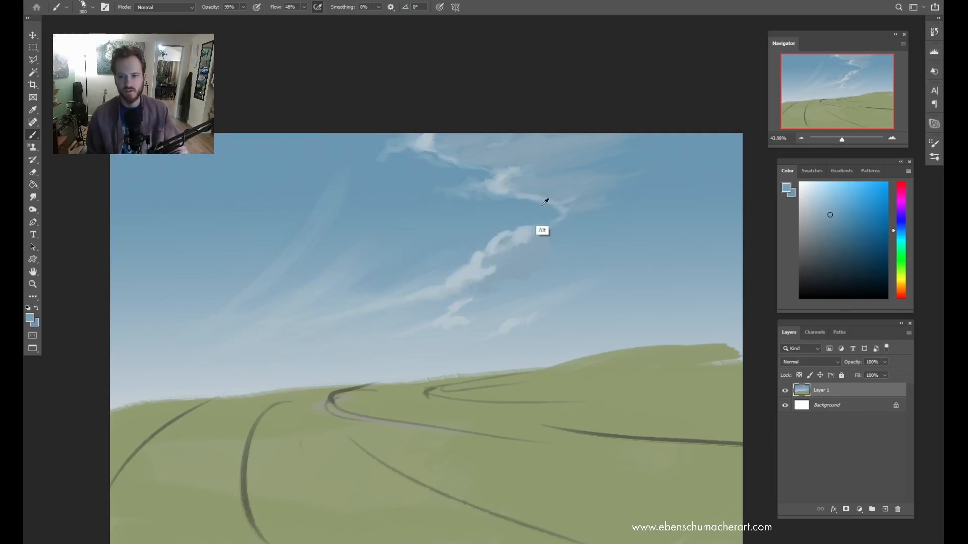
Step: Sample the cloud's light tone and paint lit puffs along the upper end of the main diagonal cloud with a 65 px brush
left_click(478, 263, "alt")
key("bracketleft")
key("bracketleft")
key("bracketleft")
key("bracketleft")
key("bracketleft")
key("bracketleft")
key("bracketleft")
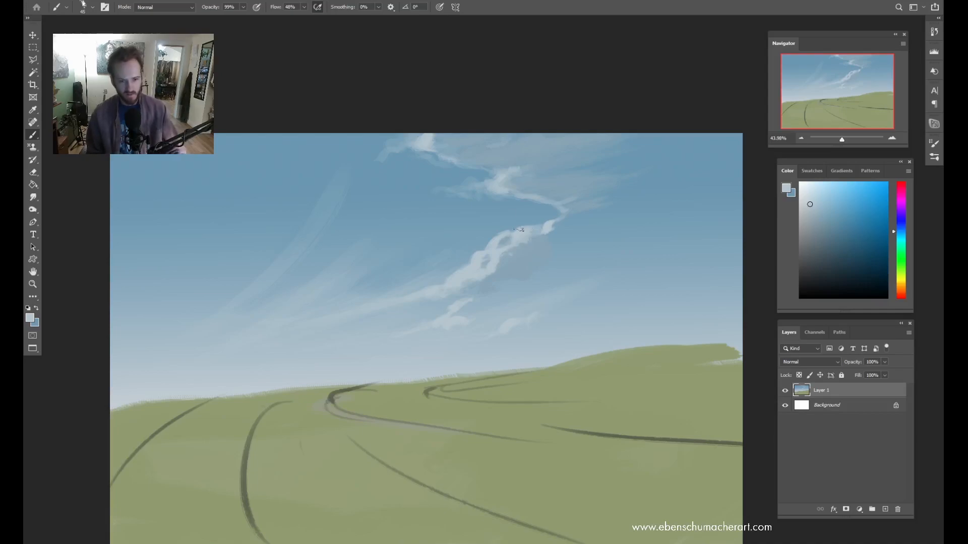
Step: Sample paler highlights, sketch an arrow showing the light direction, and brighten the main diagonal cloud along its lit edge
left_click(521, 225, "alt")
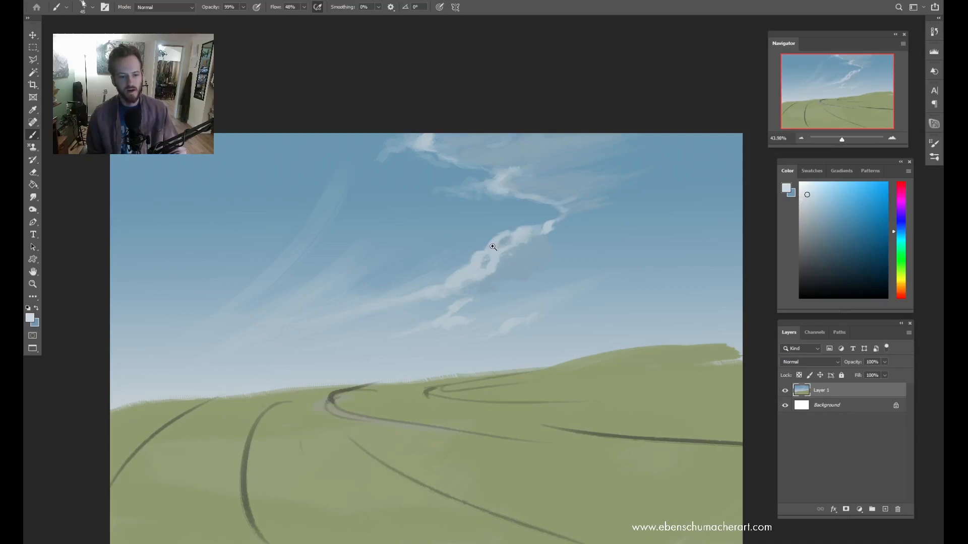
left_click_drag(492, 246, 529, 233)
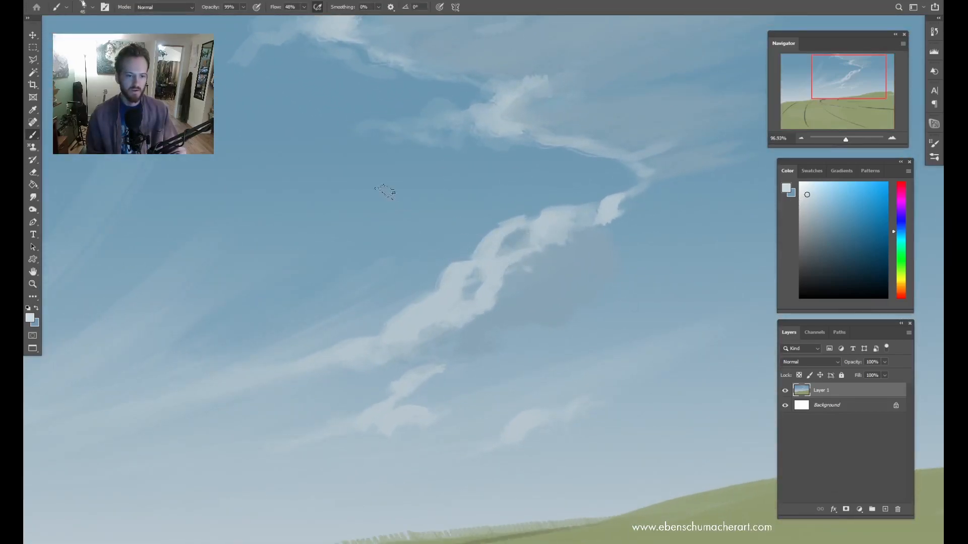
left_click_drag(214, 137, 482, 236)
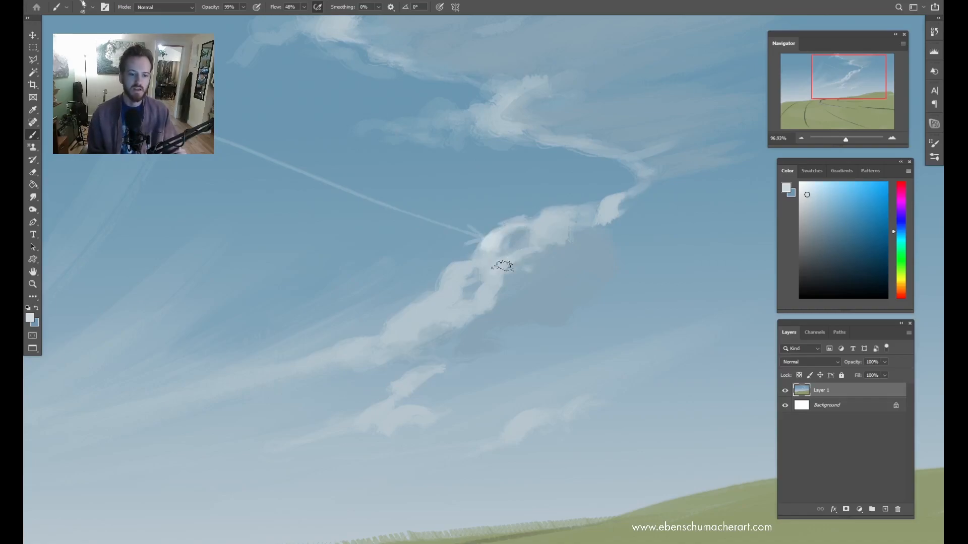
scroll(519, 236, "down", 3)
scroll(534, 230, "down", 2)
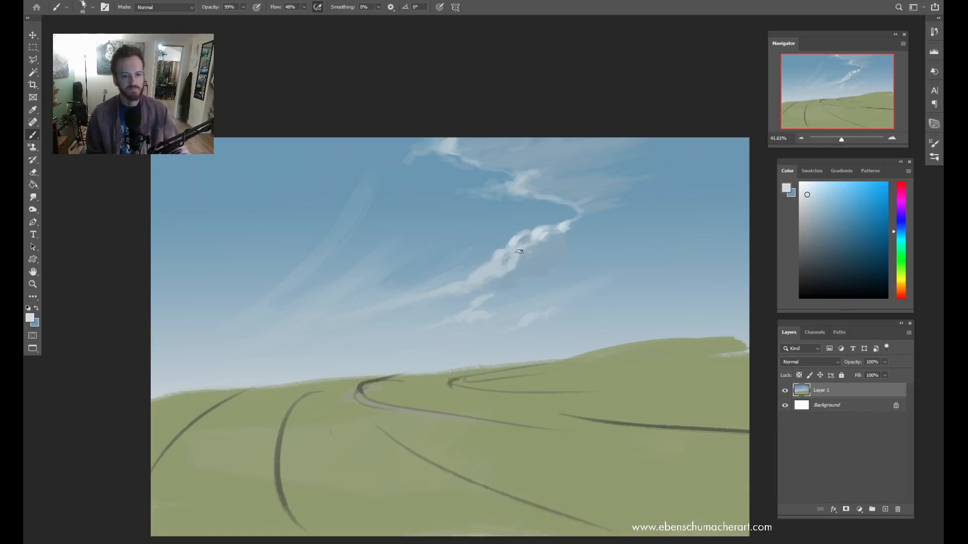
key("ctrl+space")
left_click_drag(550, 232, 546, 233)
left_click(493, 267, "alt")
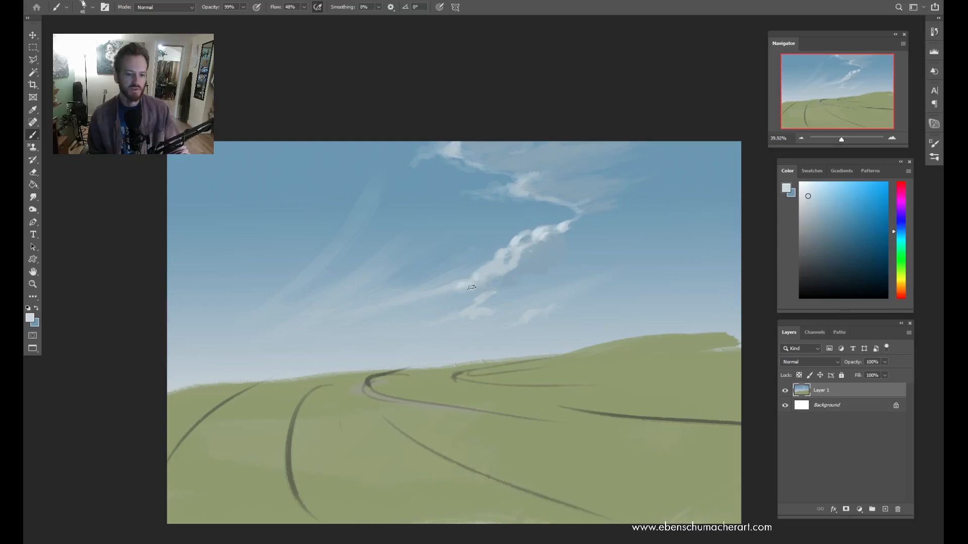
Step: Brighten the low clouds and their trailing wisps, and add a puffy cloud just above the right hill, using 70 px
key("bracketright")
key("bracketright")
key("bracketright")
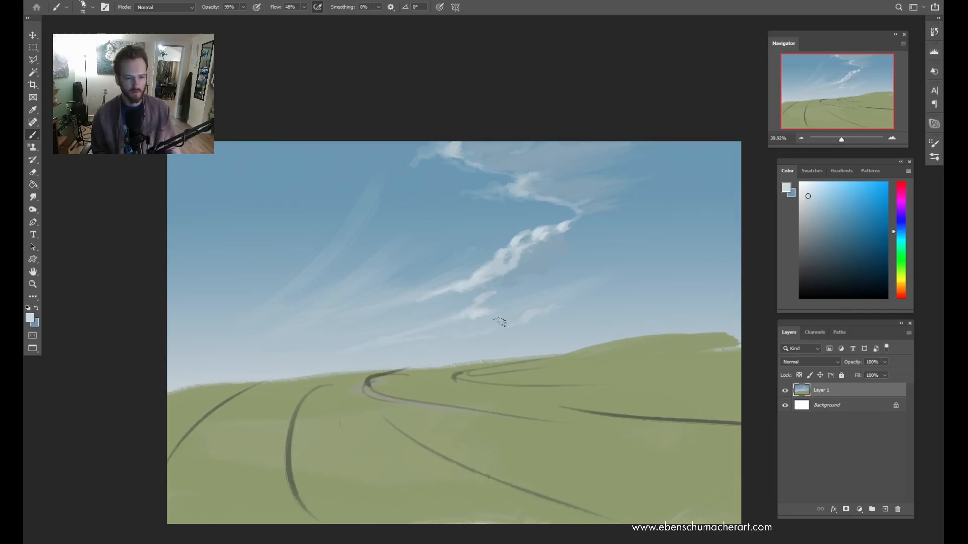
mouse_move(471, 314)
left_mouse_down()
mouse_move(460, 306)
mouse_move(475, 309)
left_mouse_up()
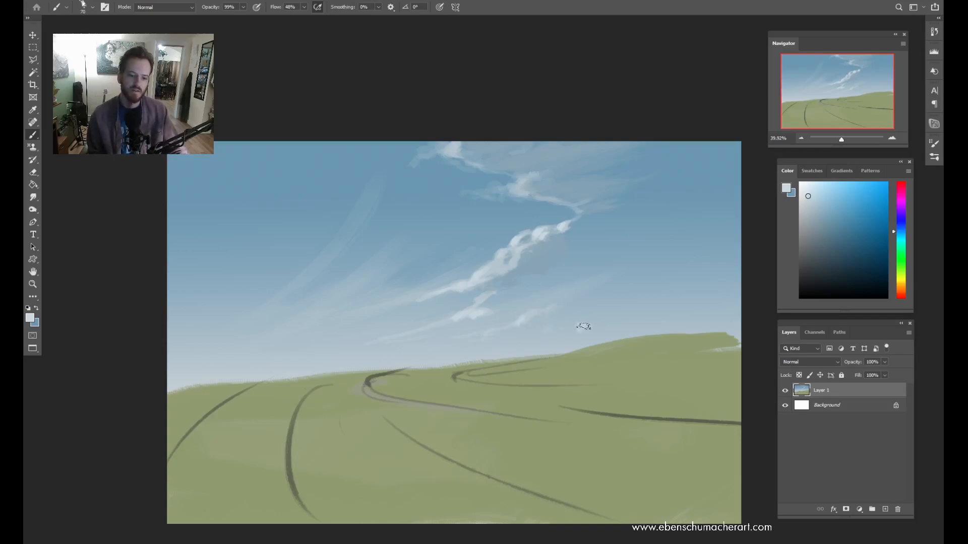
mouse_move(582, 326)
left_mouse_down()
mouse_move(606, 310)
mouse_move(613, 318)
mouse_move(622, 302)
mouse_move(614, 322)
mouse_move(632, 302)
mouse_move(604, 310)
mouse_move(624, 319)
left_mouse_up()
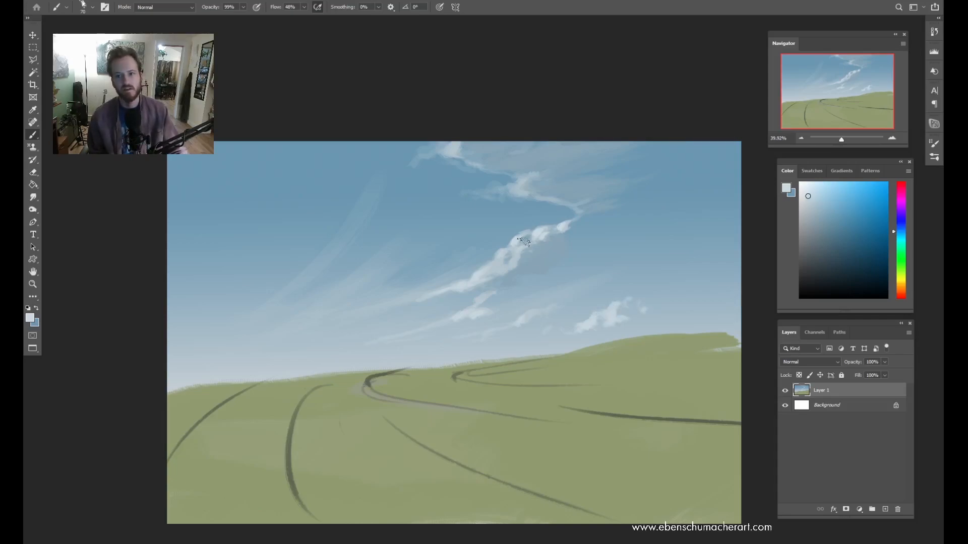
Step: Paint sampled blue-grey shadow and sky tones over the upper right end of the main diagonal cloud at 70 px
left_click_drag(578, 228, 565, 248)
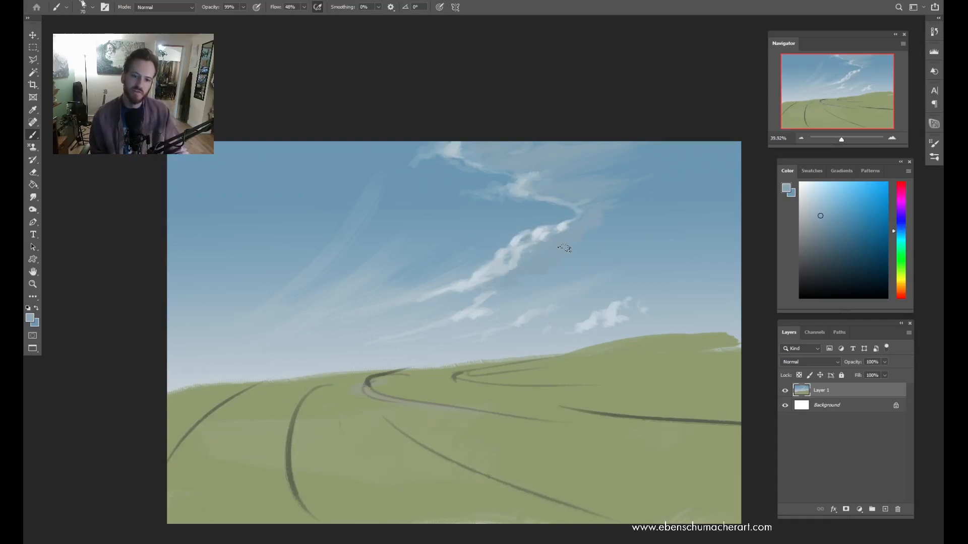
left_click(565, 217, "alt")
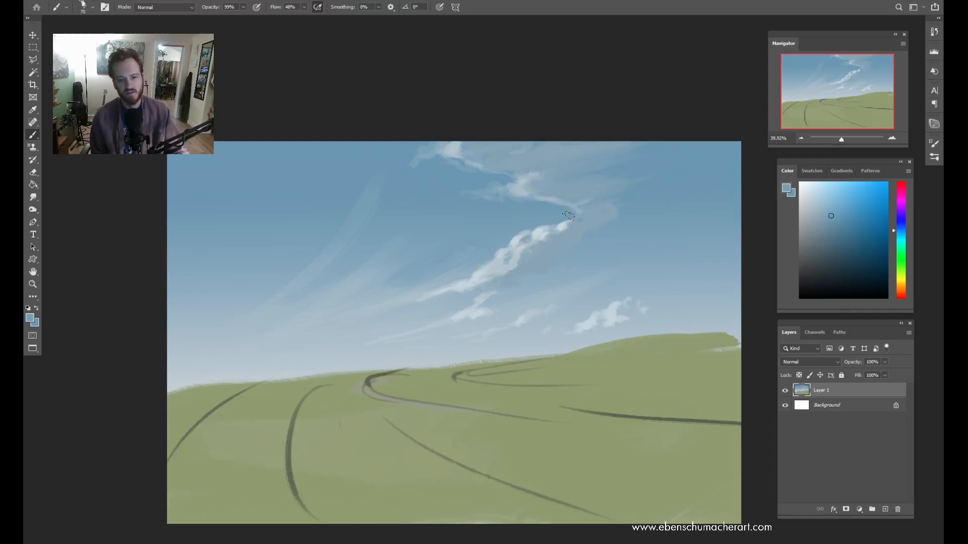
left_click(575, 235, "alt")
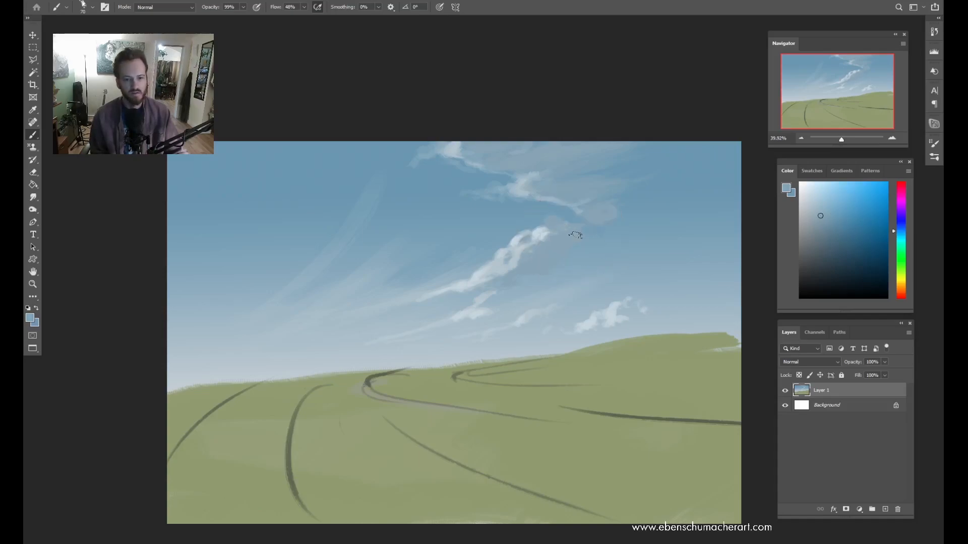
Step: Shape a curled, lit tip on top of the main cloud with a smaller brush, alternating sampled highlight and shadow tones
left_click(546, 229, "alt")
key("bracketleft")
key("bracketleft")
key("bracketleft")
left_click_drag(546, 223, 537, 219)
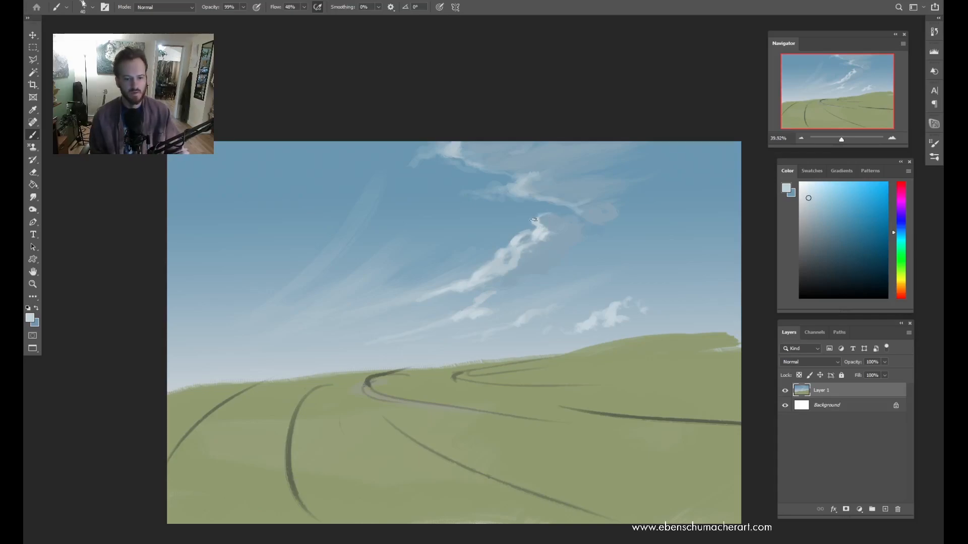
left_click(555, 219, "alt")
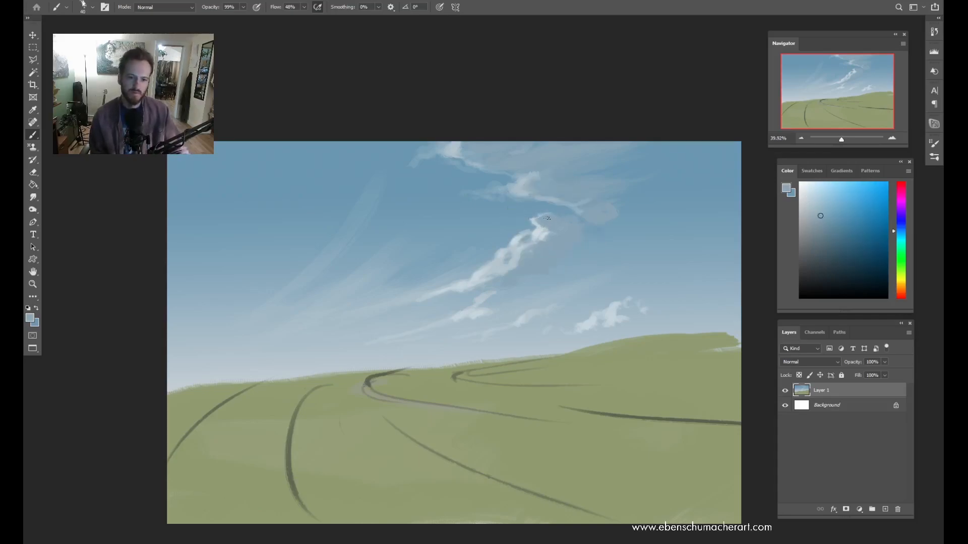
left_click(543, 230, "alt")
Step: Sample the blue-grey shadow tone and paint a broad shaded mass joining the upper clouds toward the upper right, using 150 px
left_click(578, 227, "alt")
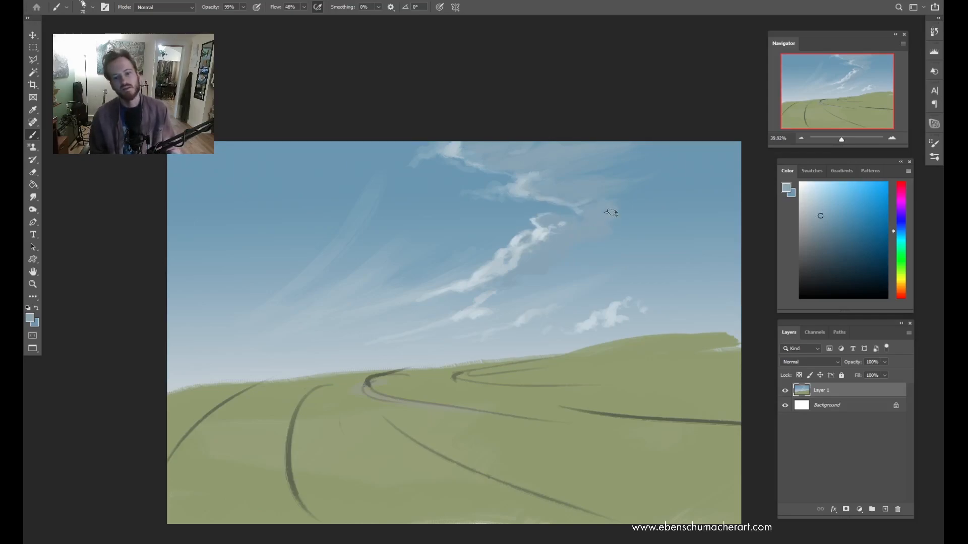
key("bracketright")
key("bracketright")
key("bracketright")
key("bracketright")
key("bracketright")
mouse_move(600, 196)
left_mouse_down()
mouse_move(625, 191)
mouse_move(601, 196)
mouse_move(593, 167)
left_mouse_up()
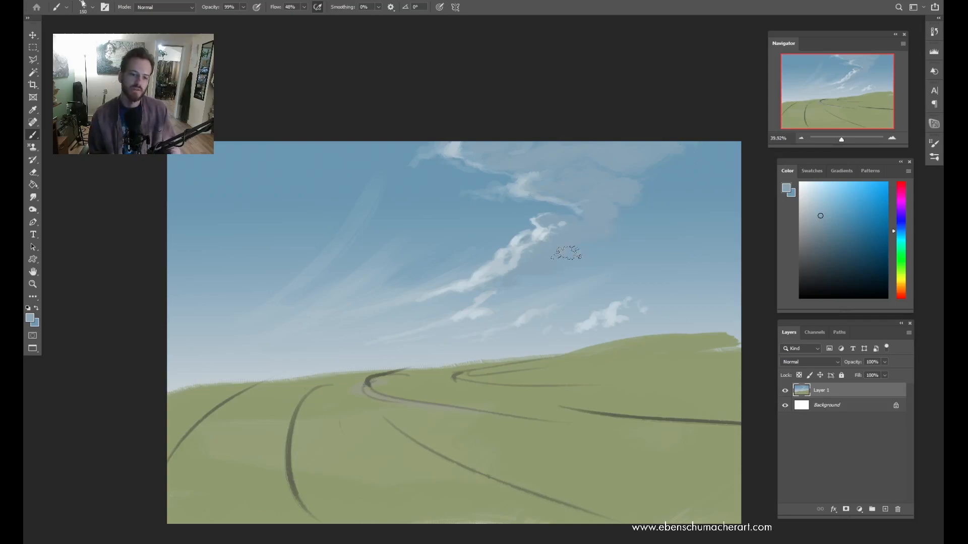
key("bracketleft")
key("bracketleft")
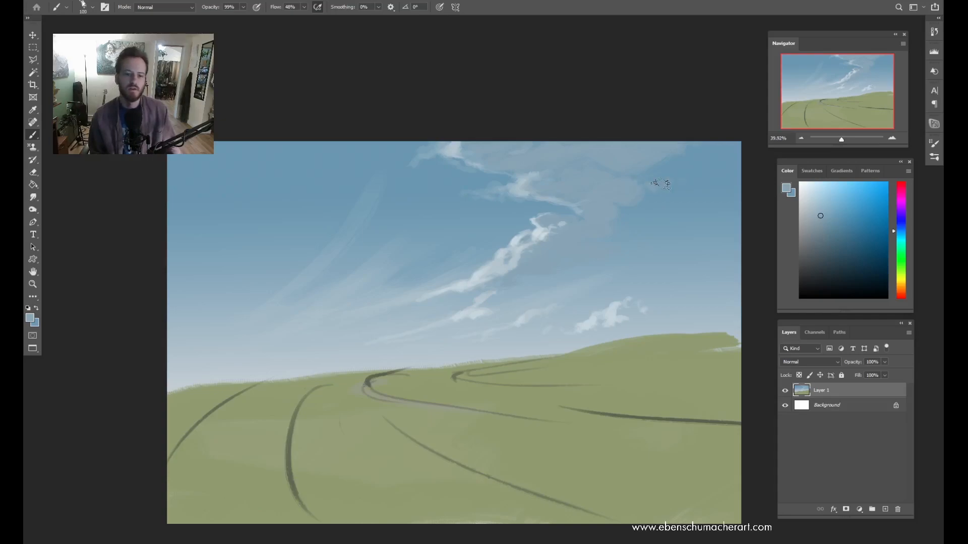
Step: Sample a light cloud tone and paint a small flat cloud in the sky right of the main diagonal cloud
left_click(493, 266, "alt")
key("bracketleft")
key("bracketleft")
key("bracketleft")
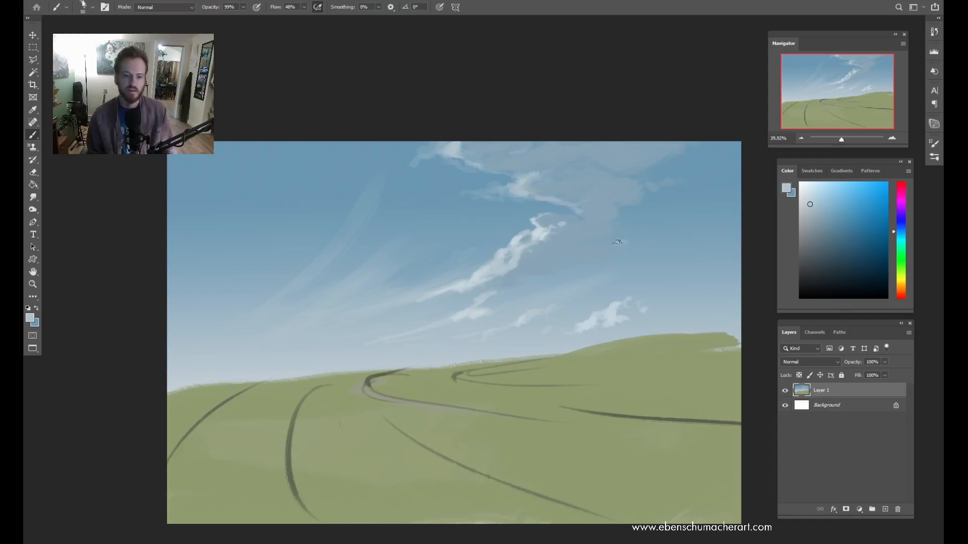
key("bracketright")
key("bracketright")
key("bracketright")
key("bracketright")
key("bracketright")
left_click_drag(636, 243, 676, 242)
Step: Reduce the brush size and add small lit patches to the right edge and top of the upper shaded cloud mass
key("bracketleft")
key("bracketleft")
key("bracketleft")
key("bracketleft")
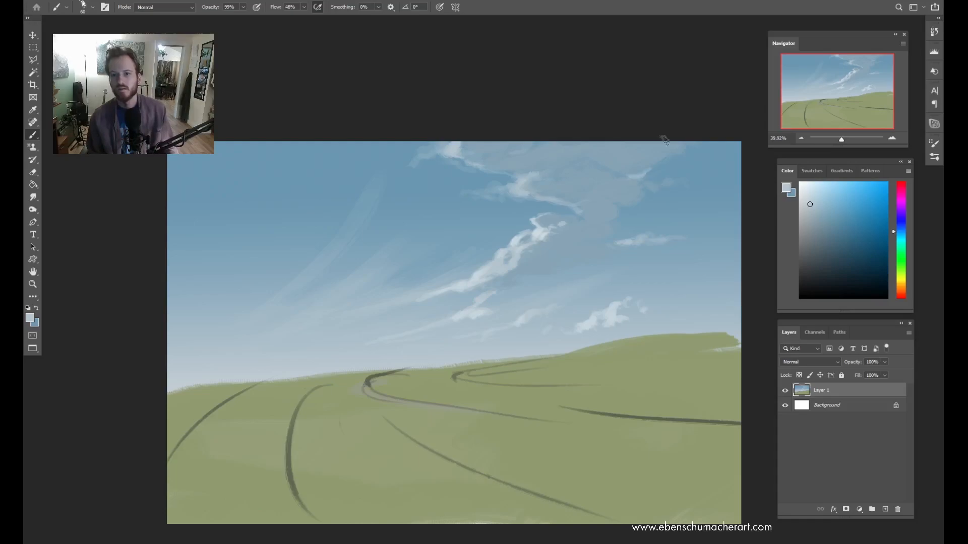
key("bracketleft")
key("bracketleft")
key("bracketleft")
key("bracketleft")
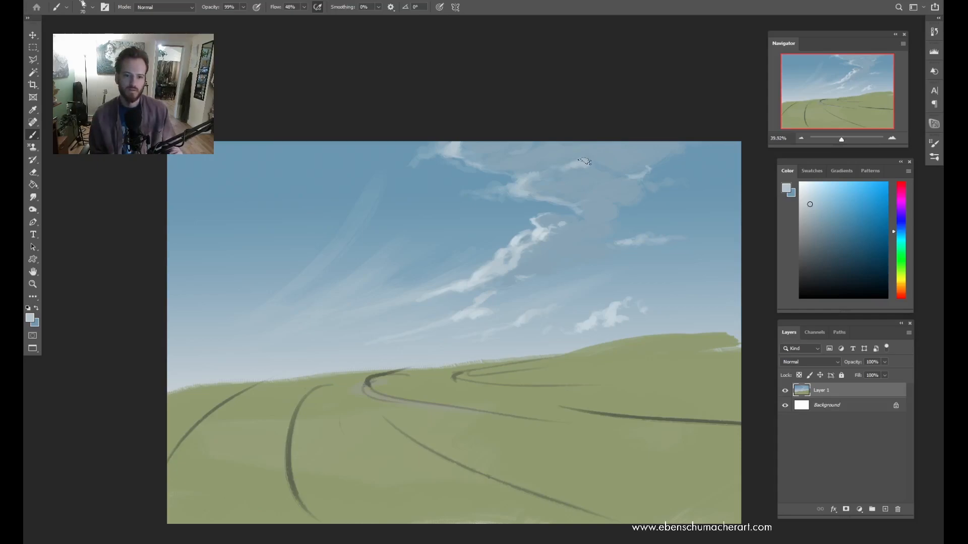
left_click_drag(585, 161, 606, 167)
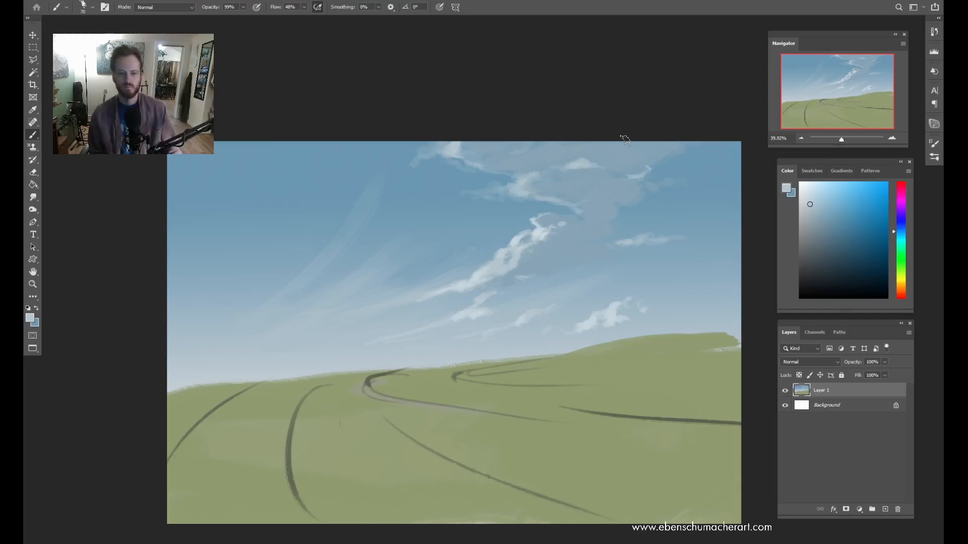
Step: Flip the canvas horizontally to check the composition in mirror view
key("bracketleft")
key("ctrl+shift+h")
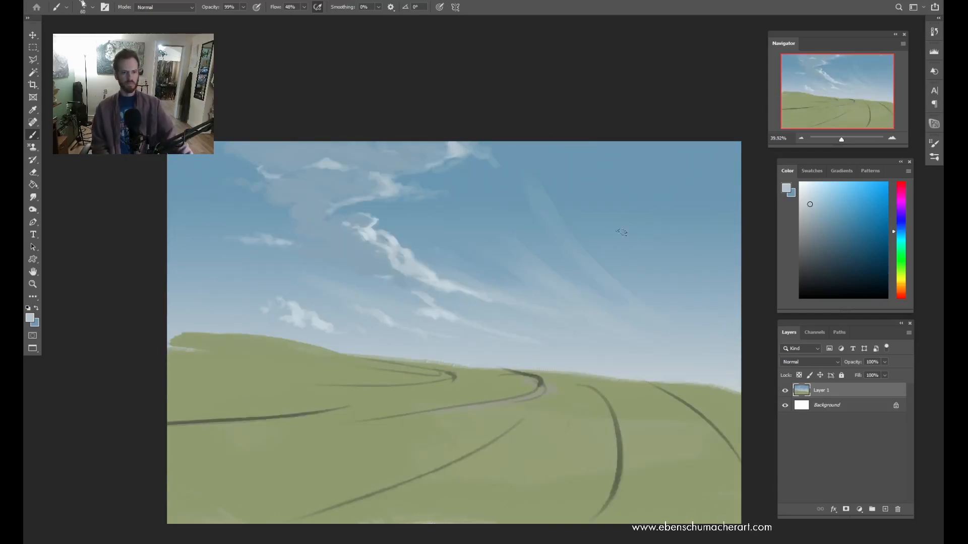
key("z")
mouse_move(572, 248)
left_mouse_down()
mouse_move(549, 263)
mouse_move(578, 252)
left_mouse_up()
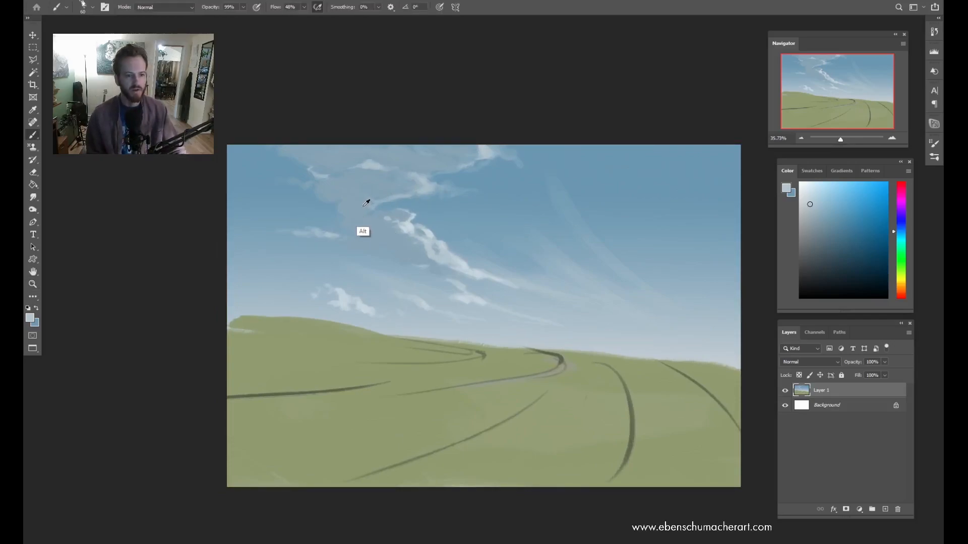
Step: Sample a pale highlight and paint thin curled wisps off the main cloud's tip and the lit cloud above it
mouse_move(509, 270)
left_mouse_down()
mouse_move(465, 283)
mouse_move(544, 249)
left_mouse_up()
key("z")
left_click(449, 238, "alt")
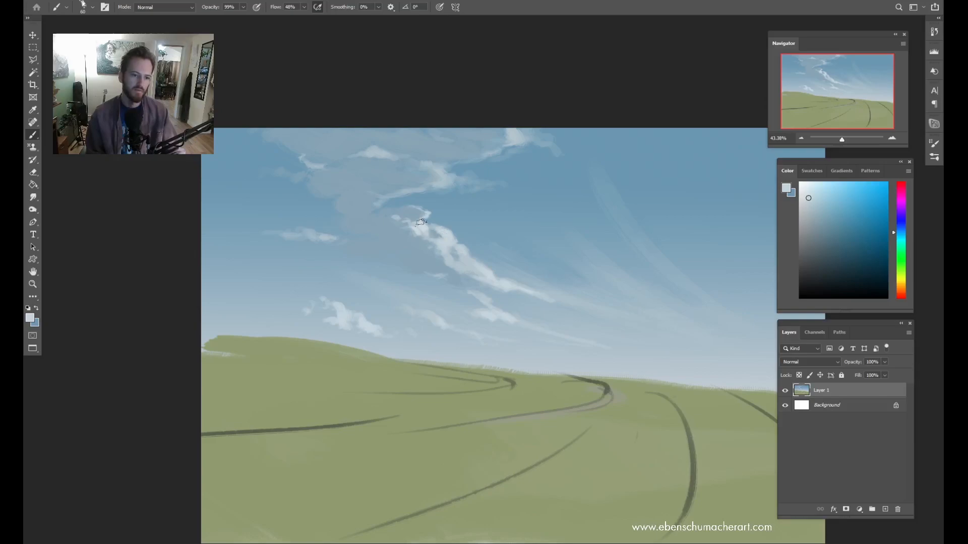
key("ctrl")
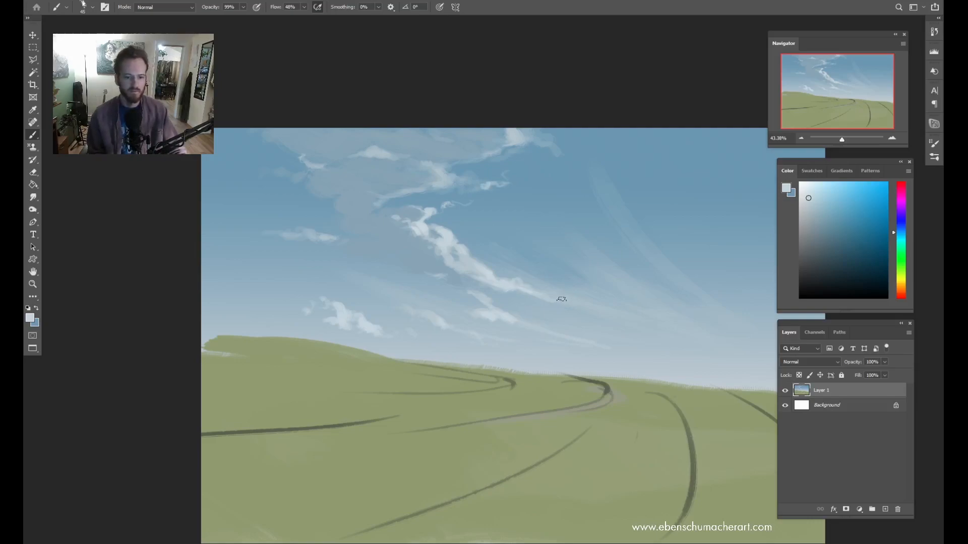
Step: Sample the blue-grey shadow tone and block in a large shaded cloud in the upper right sky, enlarging the brush to 200 px
left_click_drag(615, 319, 509, 296)
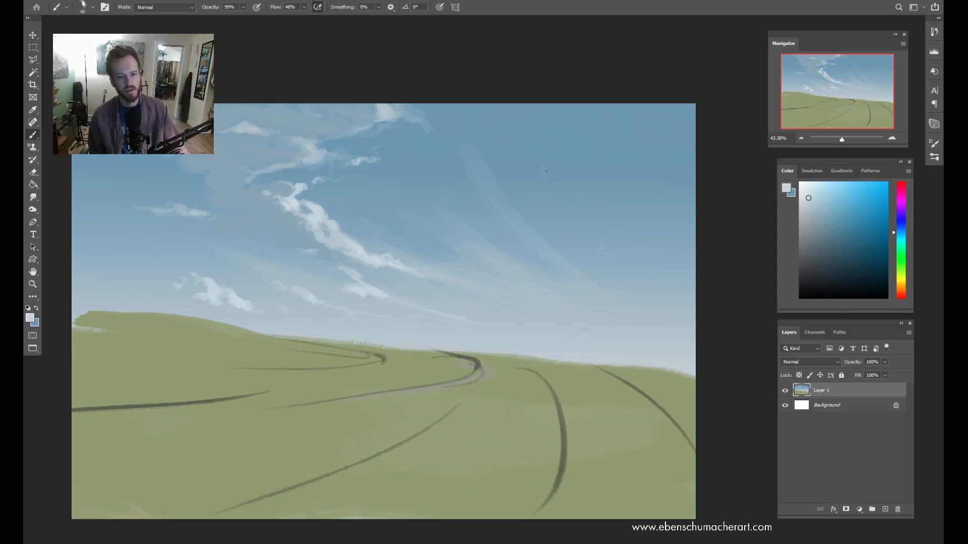
left_click(290, 124, "alt")
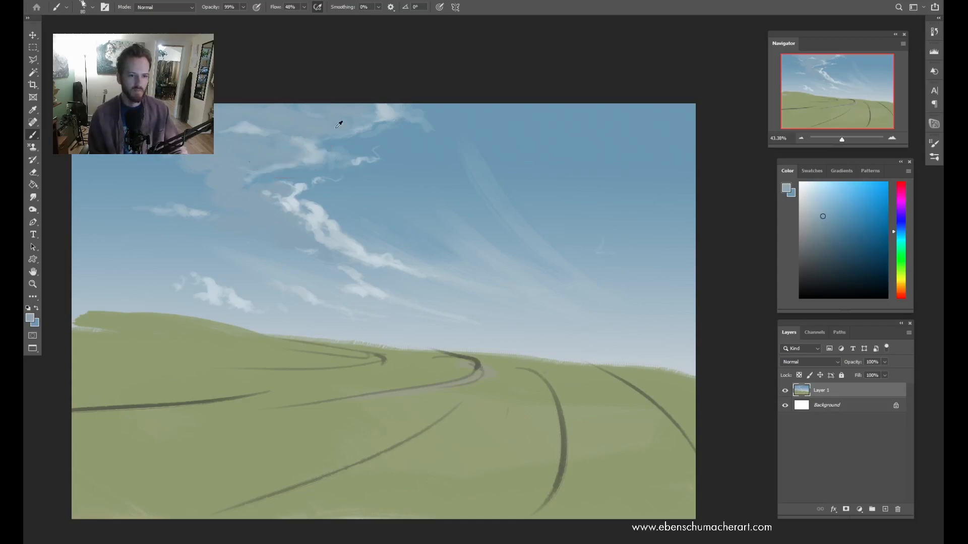
mouse_move(578, 150)
left_mouse_down()
mouse_move(596, 155)
mouse_move(581, 180)
left_mouse_up()
key("bracketright")
key("bracketright")
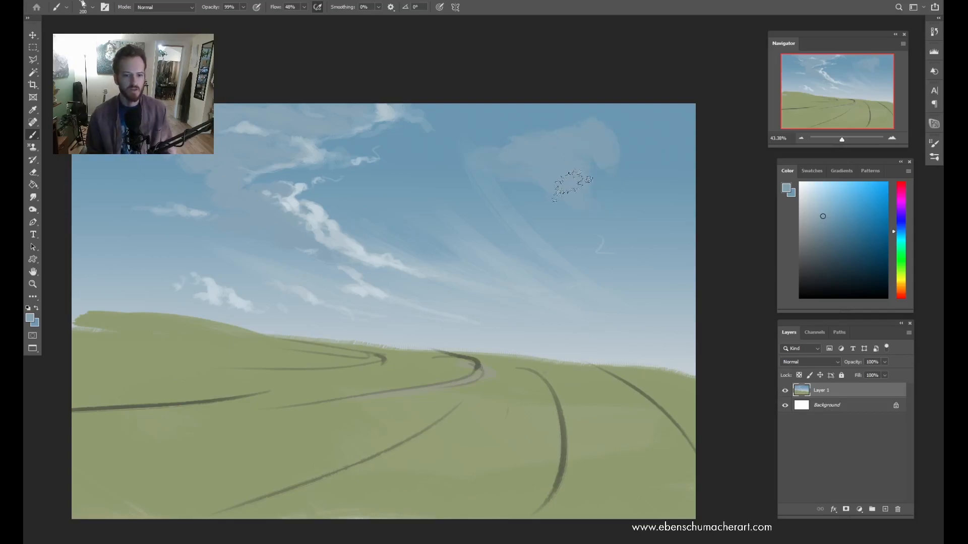
Step: Extend the new shaded cloud up to the canvas's upper edge and fill out its shape with a 150 px brush
key("bracketleft")
key("bracketleft")
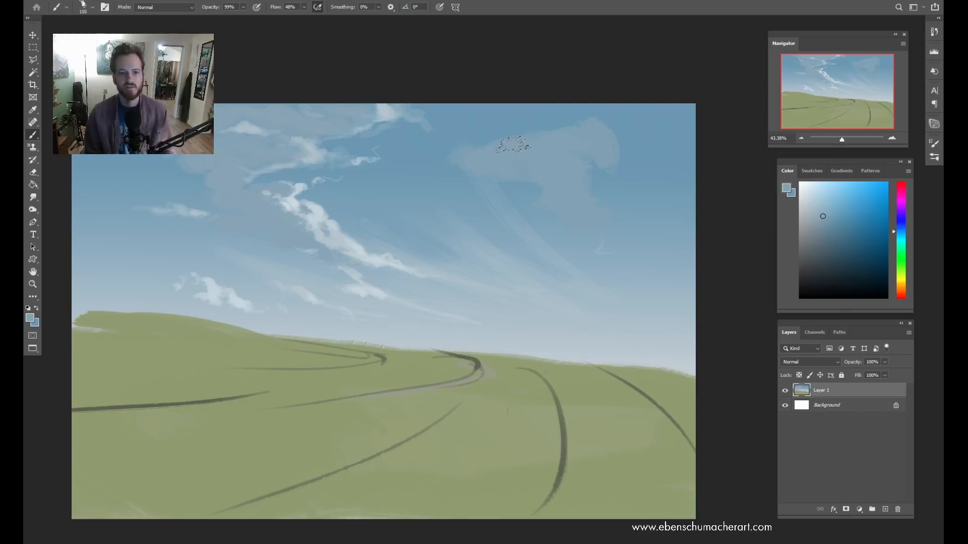
mouse_move(512, 145)
left_mouse_down()
mouse_move(490, 111)
mouse_move(534, 124)
left_mouse_up()
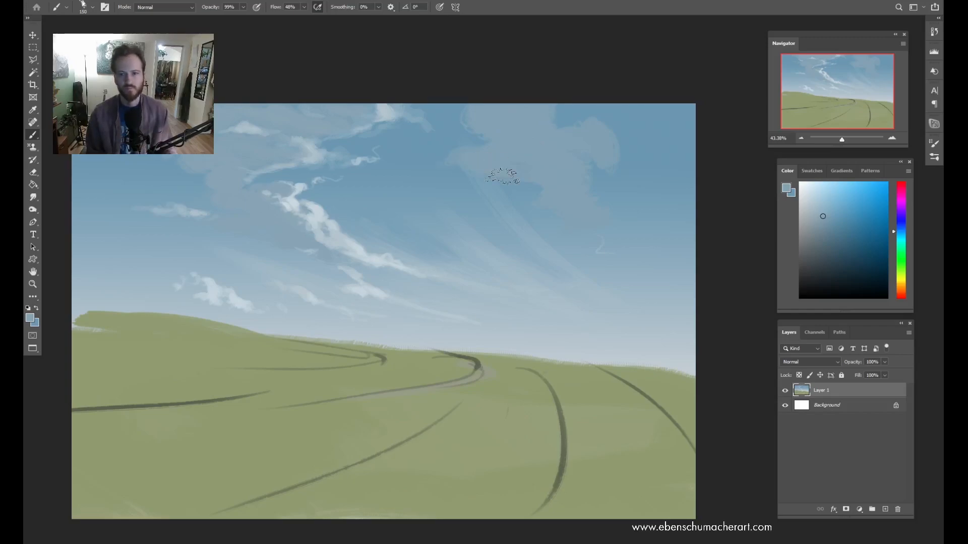
left_click_drag(585, 168, 583, 135)
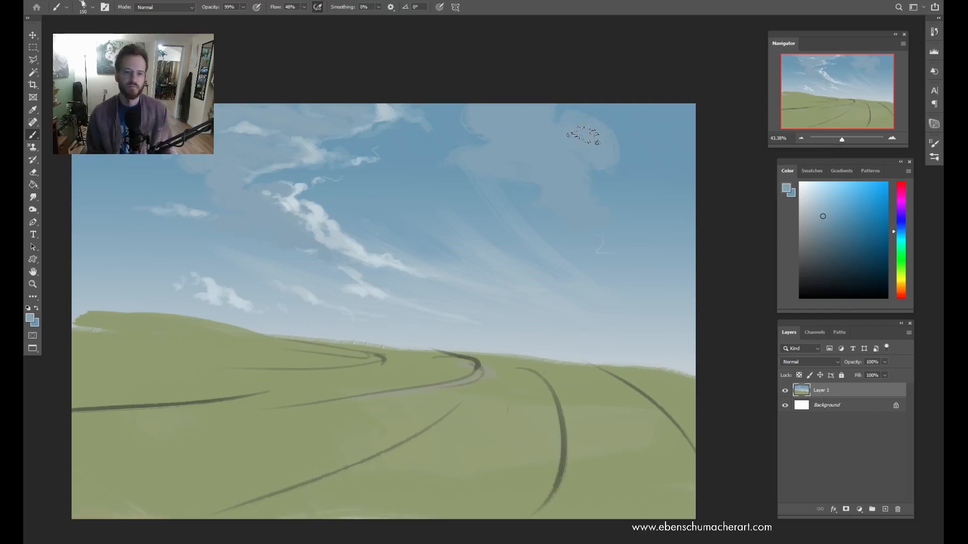
Step: Paint a small shadow patch beneath the large right-hand cloud with a 90 px brush, adjusting it with tones sampled from the sky and cloud
key("bracketleft")
key("bracketleft")
key("bracketleft")
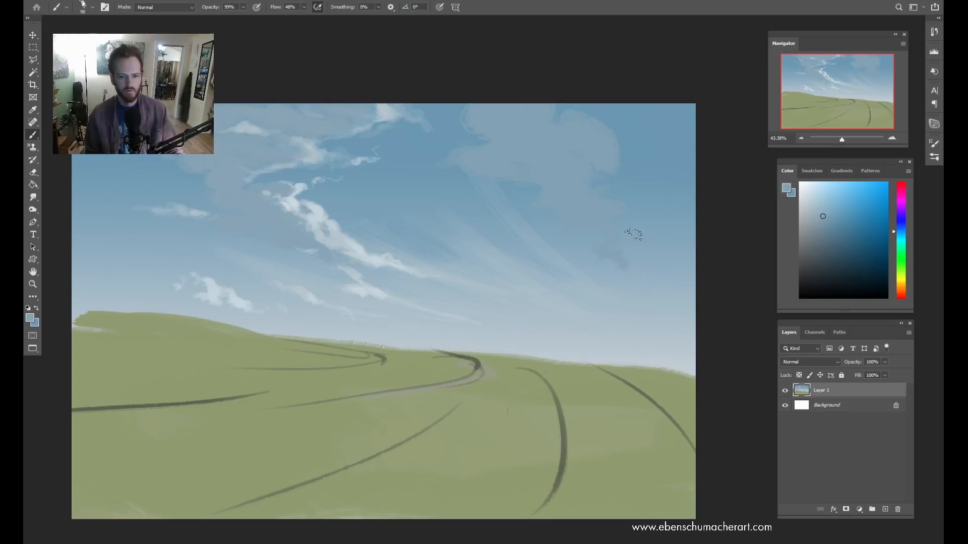
key("z")
left_click(622, 263)
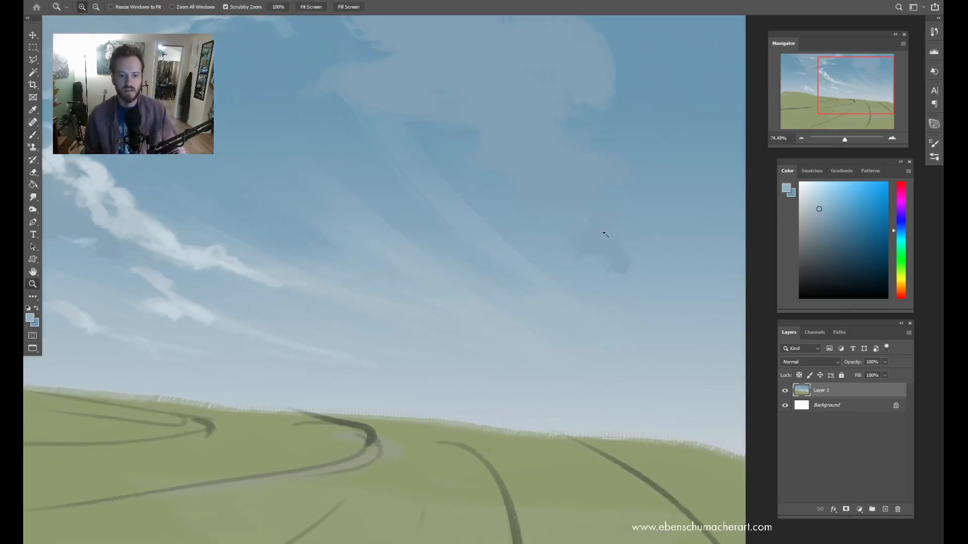
left_click_drag(639, 258, 610, 274)
key("b")
left_click(636, 269, "alt")
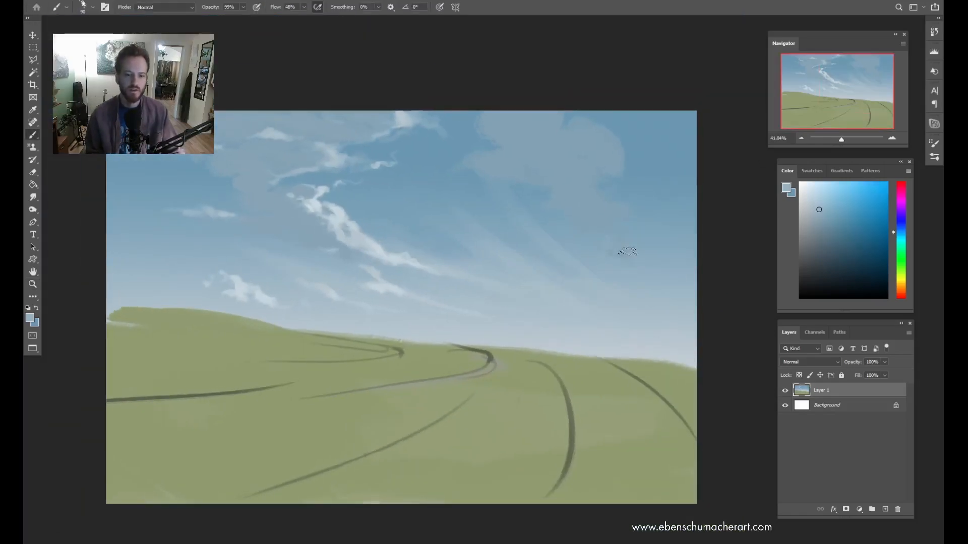
left_click(595, 183, "alt")
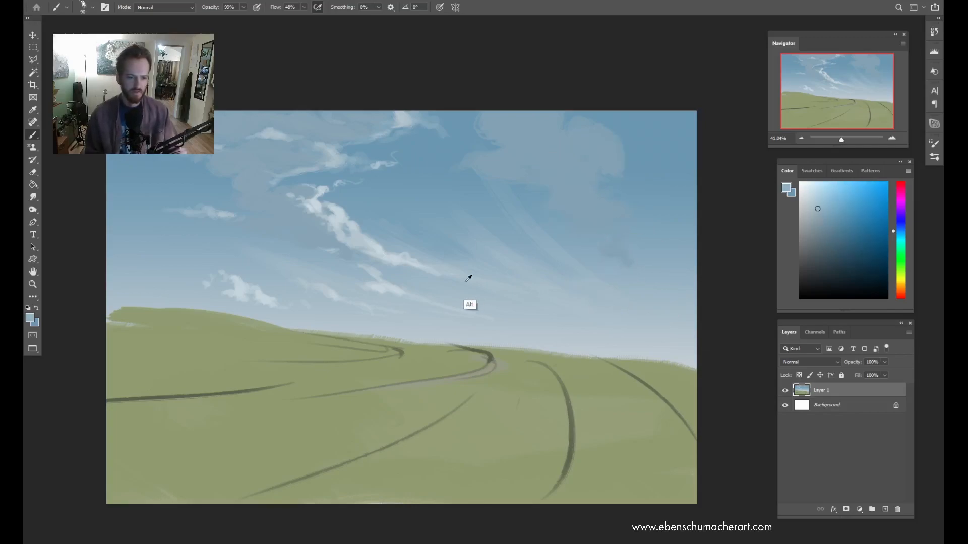
Step: Sample a pale highlight and paint a small lit cloud in the right sky plus low lit clouds above the right-hand horizon
left_click(402, 256, "alt")
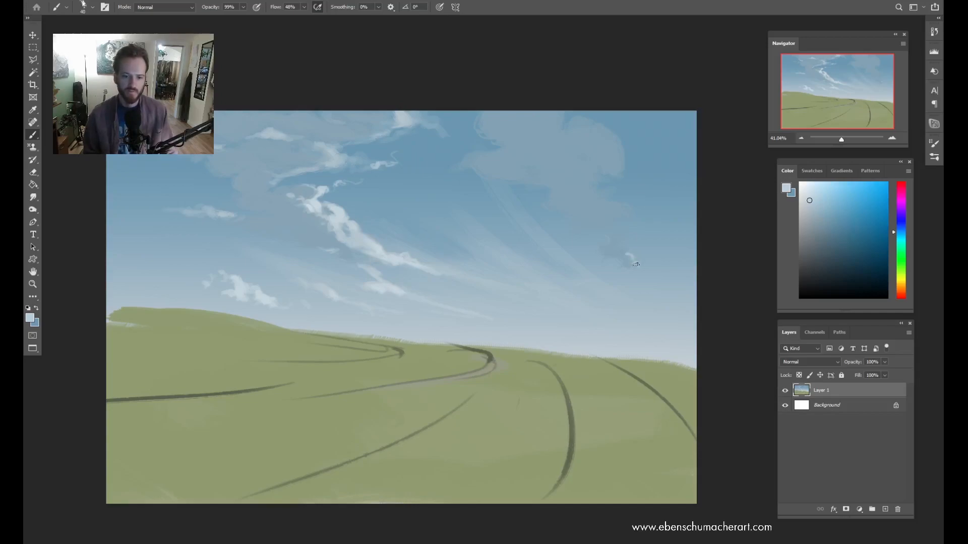
left_click_drag(620, 246, 650, 277)
key("bracketleft")
key("bracketleft")
key("bracketleft")
key("bracketleft")
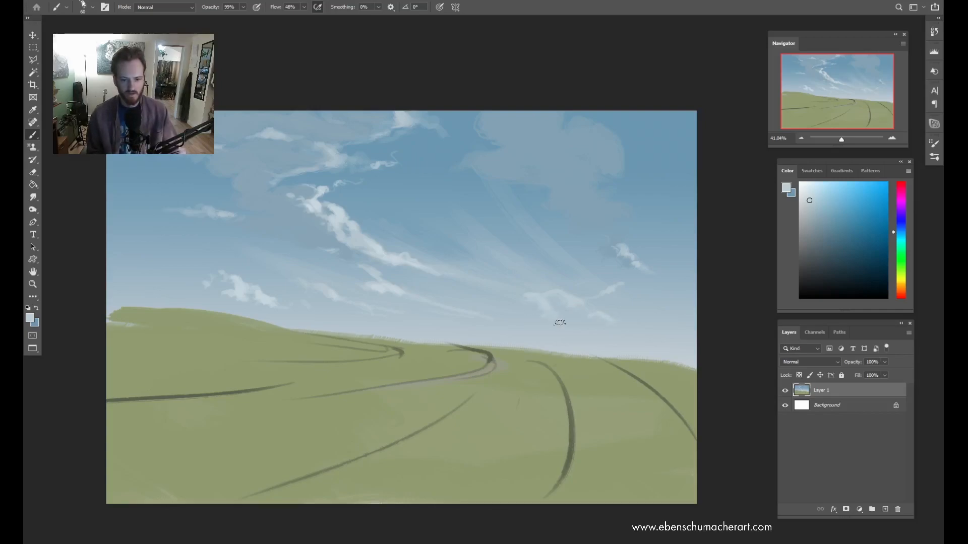
key("bracketright")
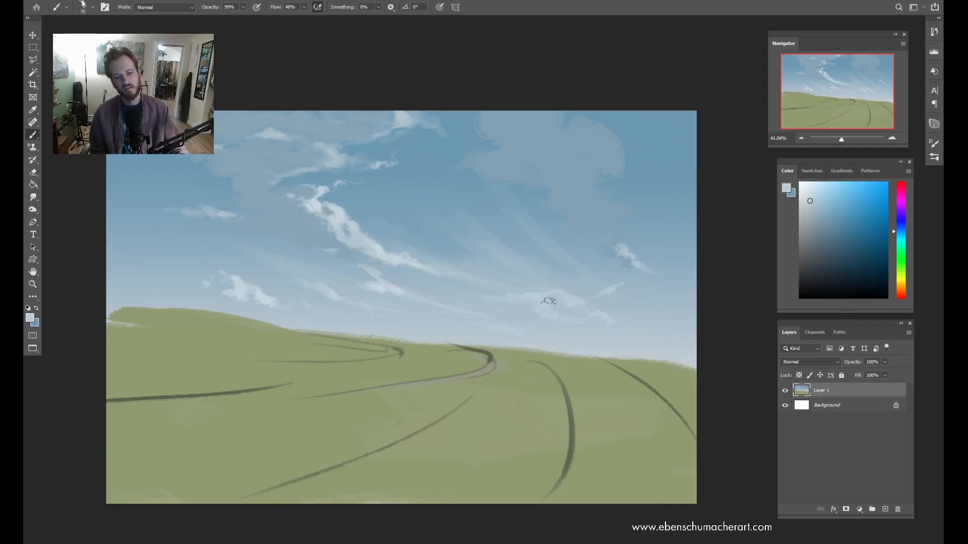
Step: Refine the low clouds above the right-hand horizon and soften the wisp beside them with sampled sky and cloud tones, using a 70 px brush
left_click(628, 317, "alt")
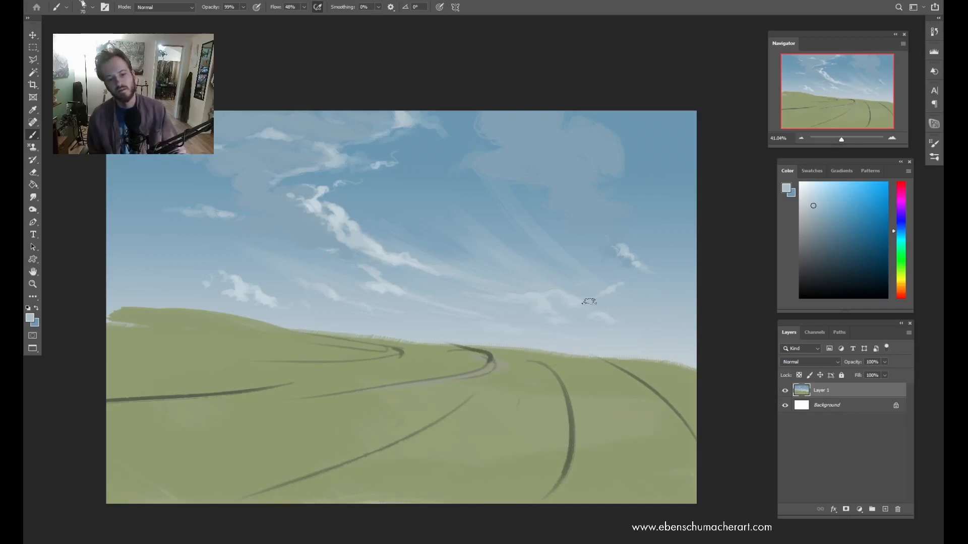
left_click(557, 291, "alt")
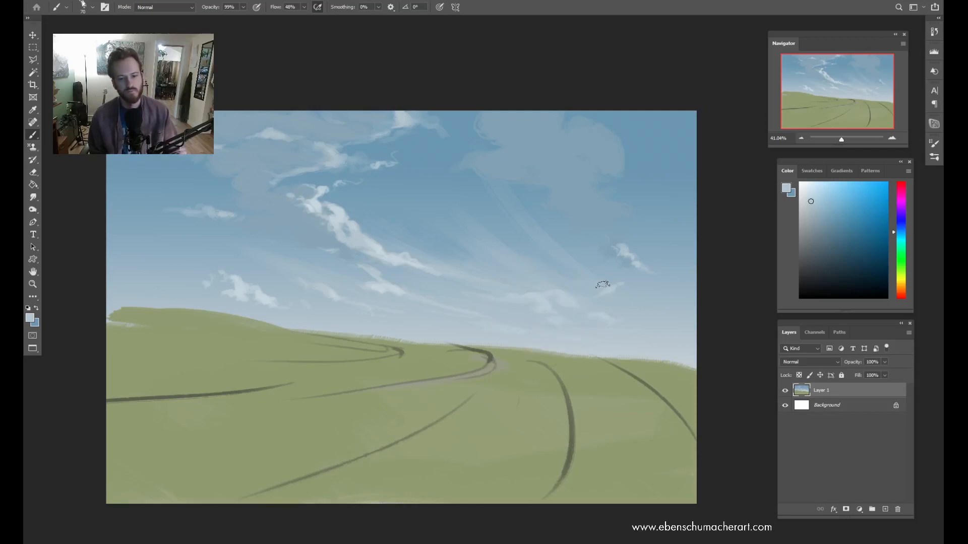
key("alt")
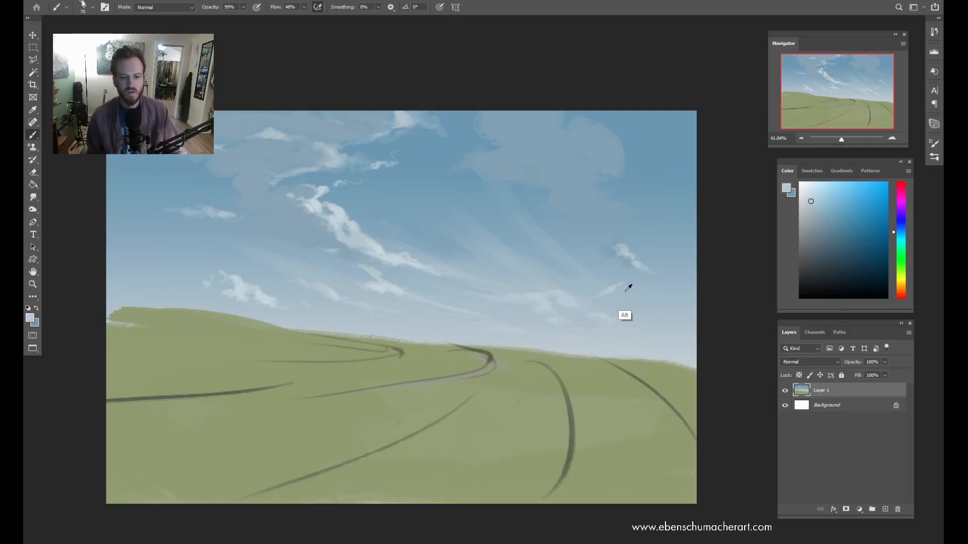
left_click(627, 297, "alt")
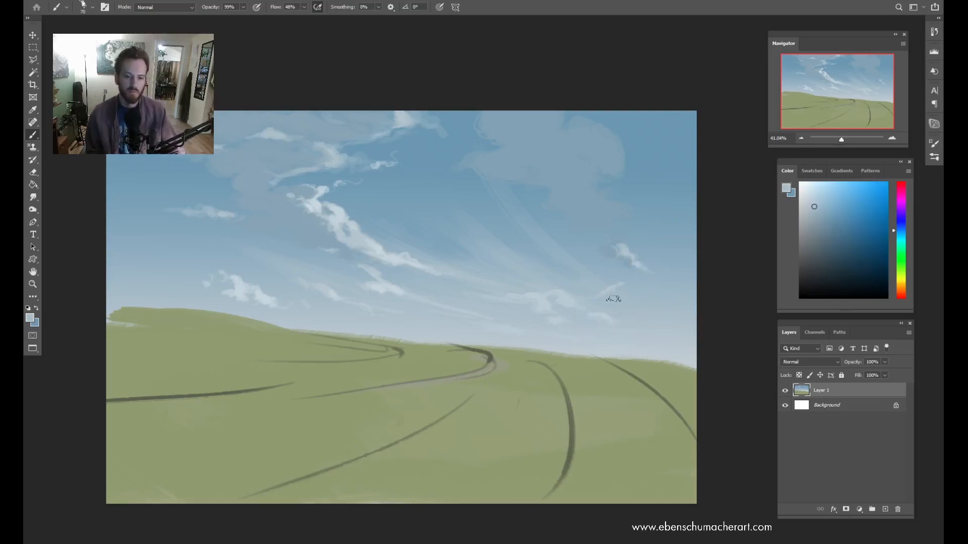
left_click(356, 227, "alt")
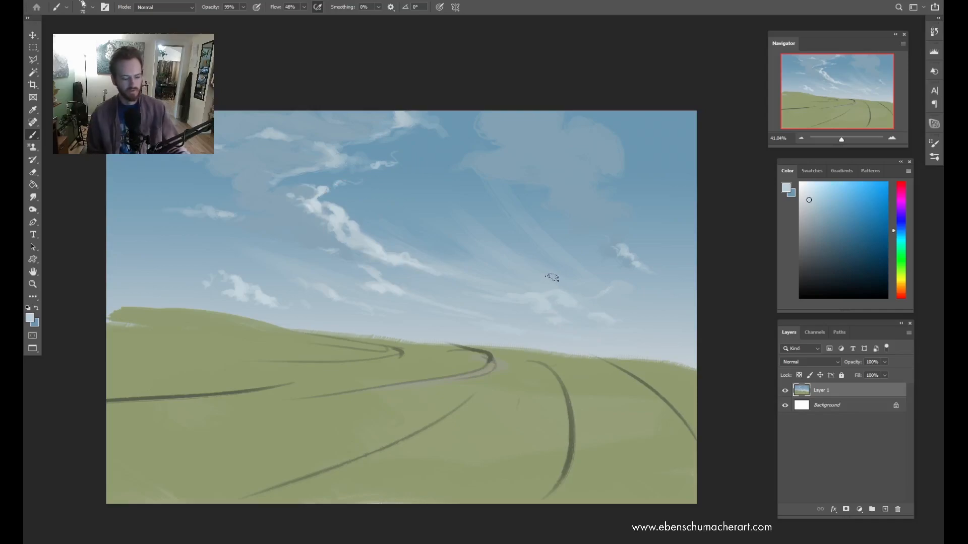
Step: Free-transform the painting layer, stretching it to about 115% width and 125% height beyond the canvas edges
key("ctrl+t")
left_click_drag(400, 506, 411, 543)
mouse_move(457, 360)
left_mouse_down()
mouse_move(456, 380)
mouse_move(457, 359)
left_mouse_up()
left_click_drag(402, 542, 403, 512)
left_click_drag(768, 316, 709, 317)
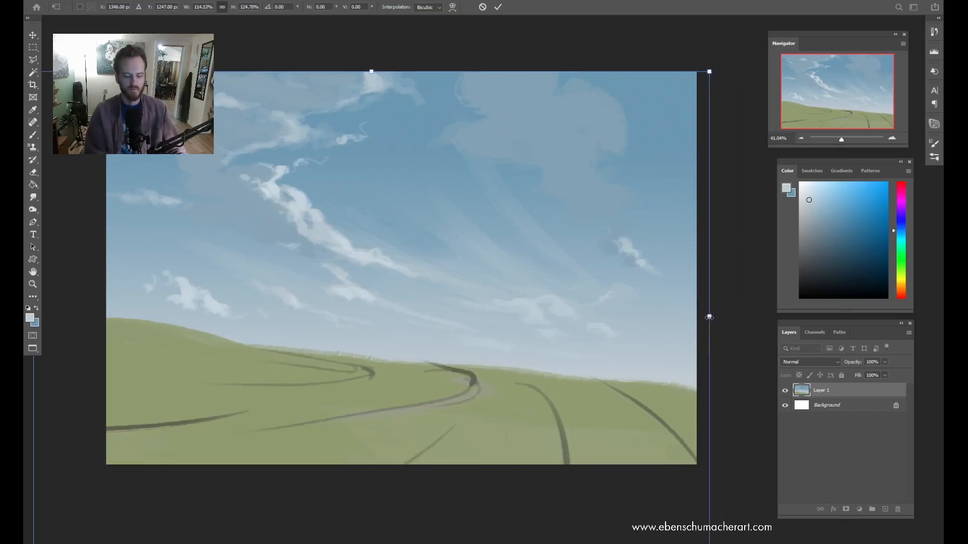
key("Return")
Step: Sample a bright highlight from the main cloud and sharpen the lit tops of the low right-hand cloud with a smaller brush
left_click_drag(491, 195, 518, 250)
left_click_drag(518, 251, 542, 259)
left_click(262, 238, "alt")
key("[")
key("[")
key("[")
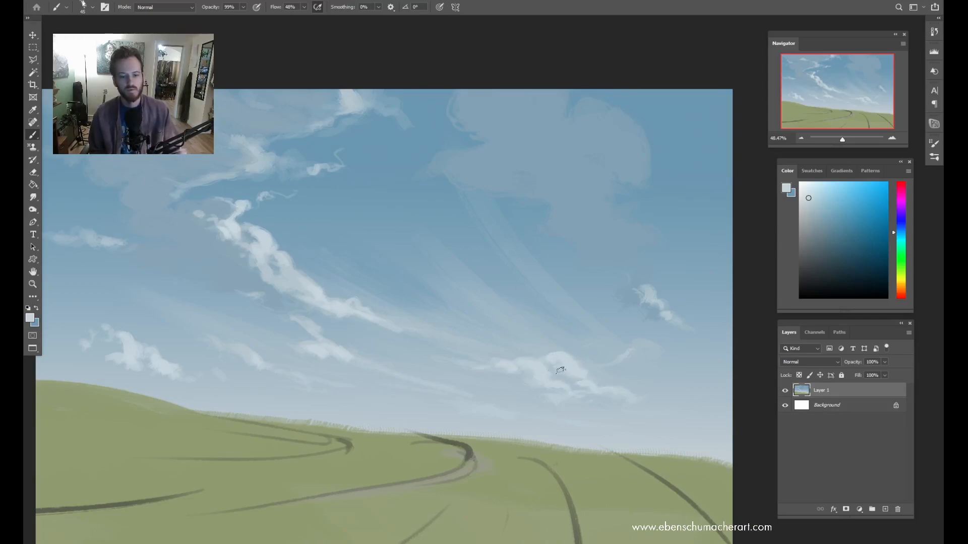
key("alt")
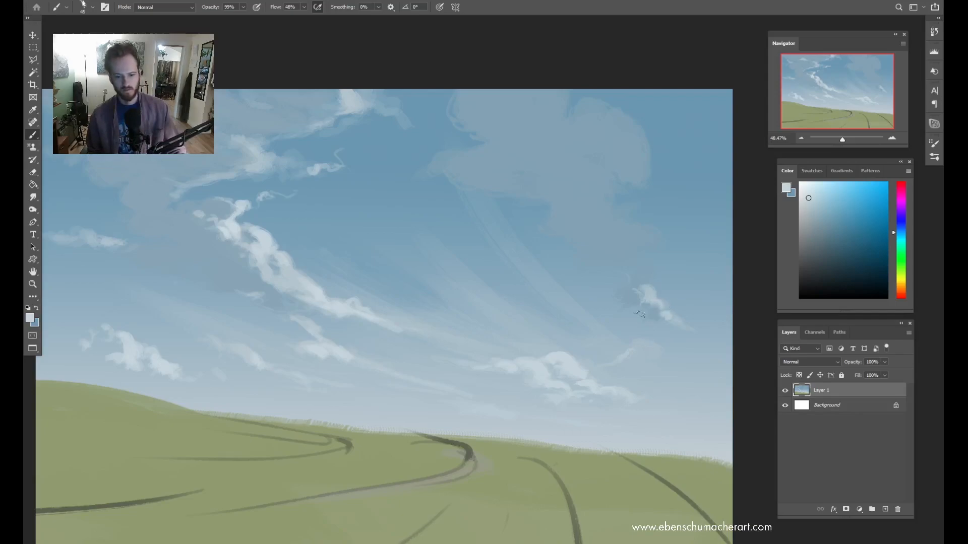
Step: Paint out the small lit cloud in the right sky with sampled sky blue and a 150 px brush, then blend the patch with the Mixer Brush
left_click(667, 299, "alt")
key("bracketright")
key("bracketright")
key("bracketright")
key("bracketright")
key("bracketright")
key("bracketright")
key("bracketright")
left_click_drag(647, 290, 651, 289)
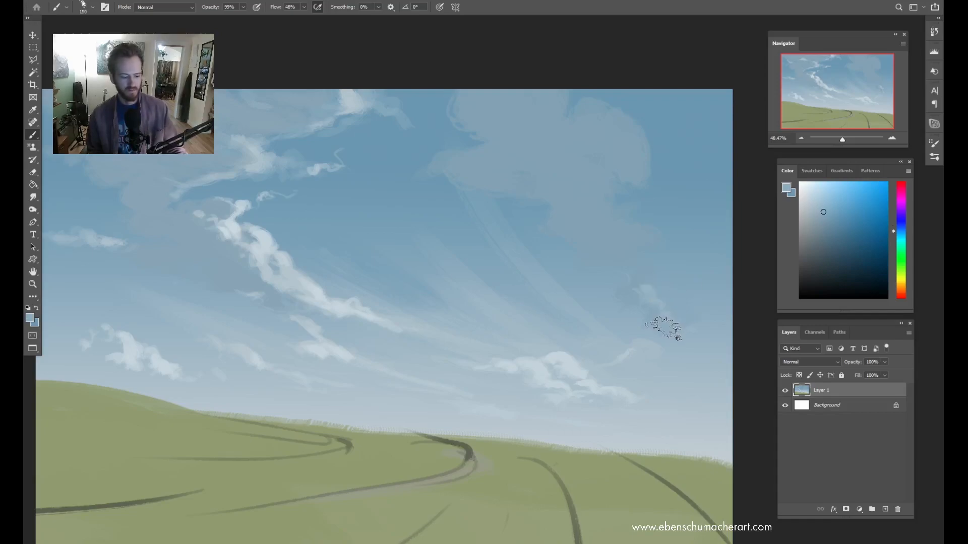
key("shift+b")
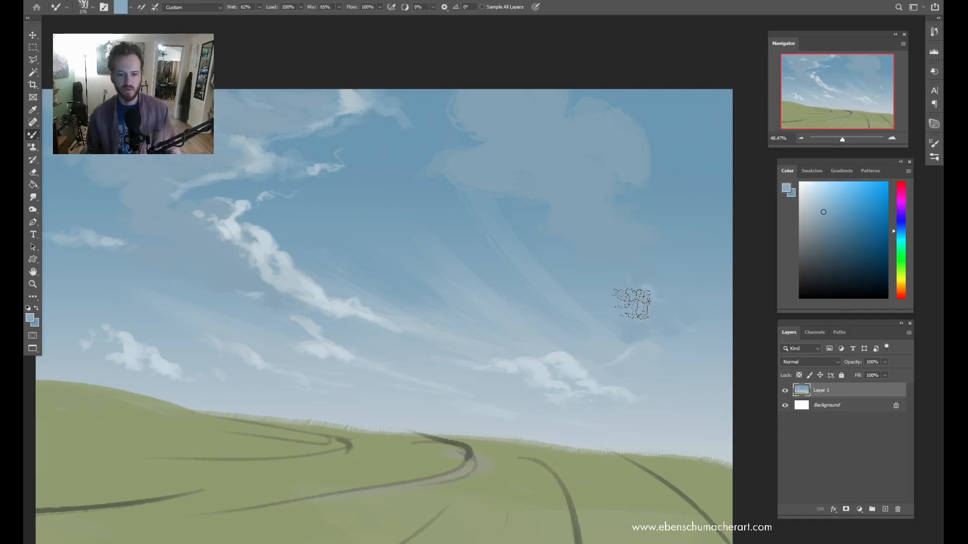
Step: Lay a faint grey-blue base in the right side of the sky and paint a curved white cloud edge over it at brush size 50
left_click(697, 373, "alt")
mouse_move(694, 352)
left_mouse_down()
mouse_move(642, 283)
mouse_move(642, 312)
mouse_move(684, 333)
mouse_move(620, 325)
mouse_move(638, 292)
left_mouse_up()
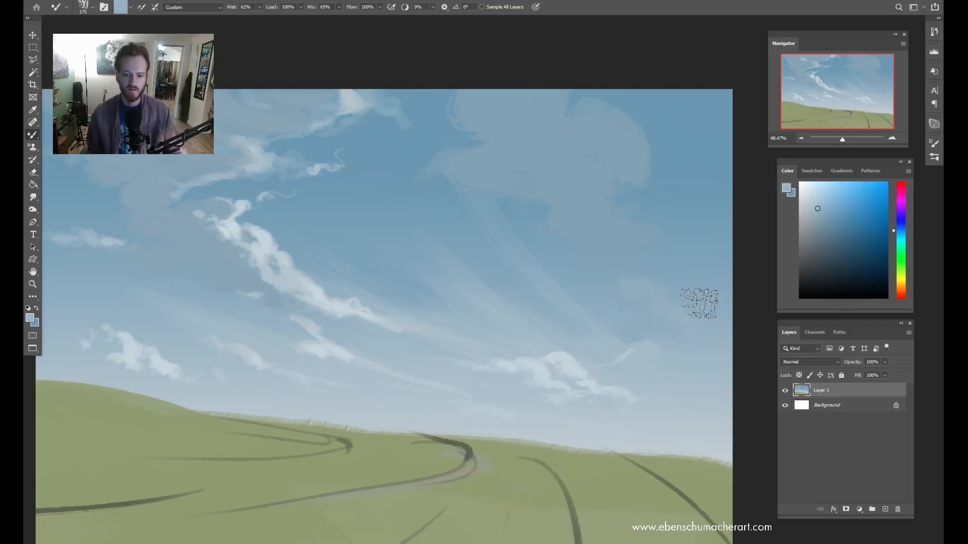
left_click(571, 371, "alt")
key("bracketleft")
key("bracketleft")
key("bracketleft")
key("bracketleft")
key("bracketleft")
key("bracketleft")
key("bracketleft")
key("bracketleft")
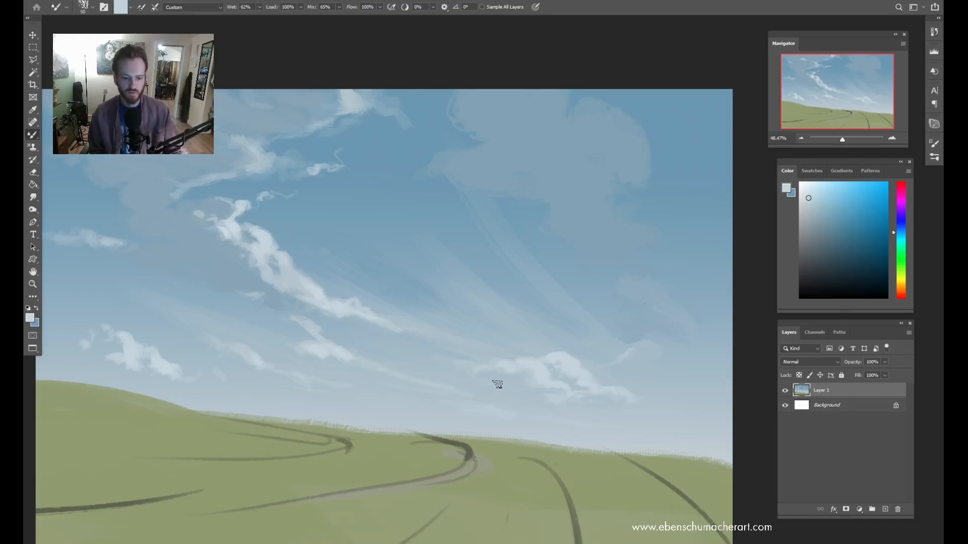
left_click(518, 384, "alt")
left_click(563, 364, "alt")
mouse_move(629, 324)
left_mouse_down()
mouse_move(605, 283)
mouse_move(638, 335)
mouse_move(633, 344)
mouse_move(605, 313)
mouse_move(609, 294)
mouse_move(558, 270)
left_mouse_up()
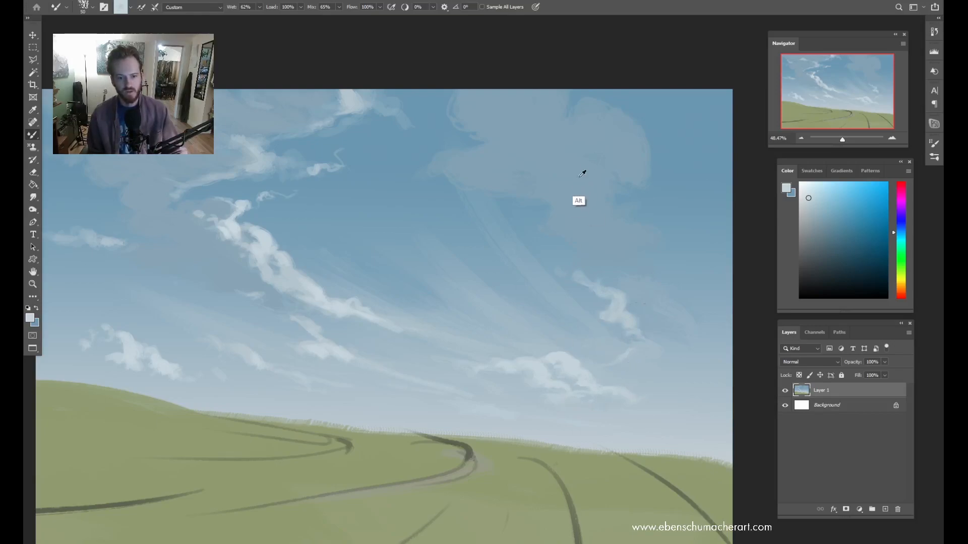
Step: Sample muted sky and cloud tones and paint grey-blue shading beneath the new cloud's white edge
left_click(516, 385, "alt")
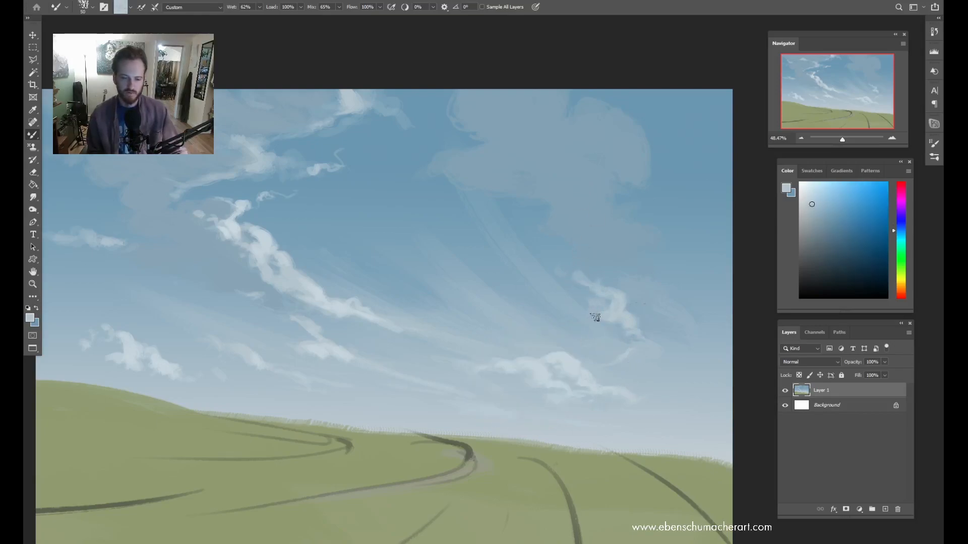
left_click(612, 259, "alt")
left_click(616, 281, "alt")
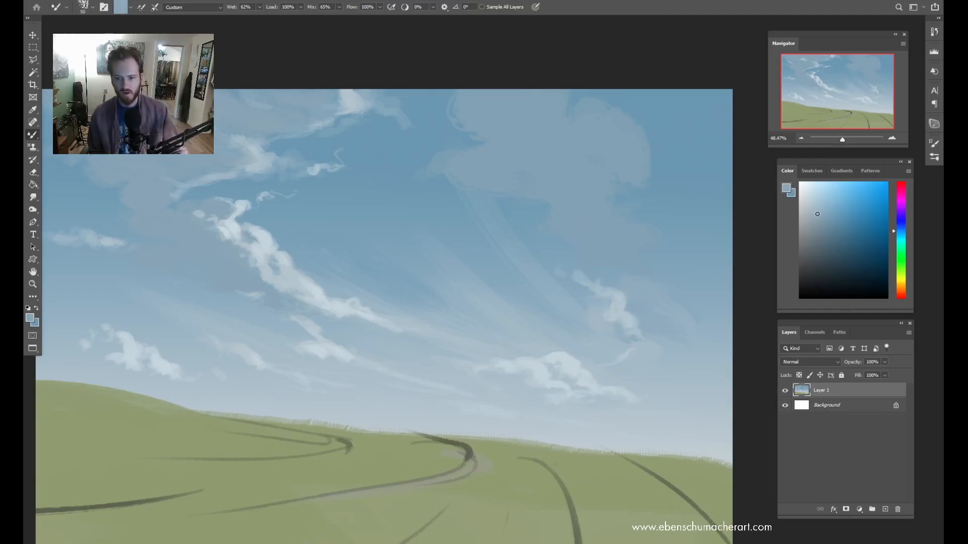
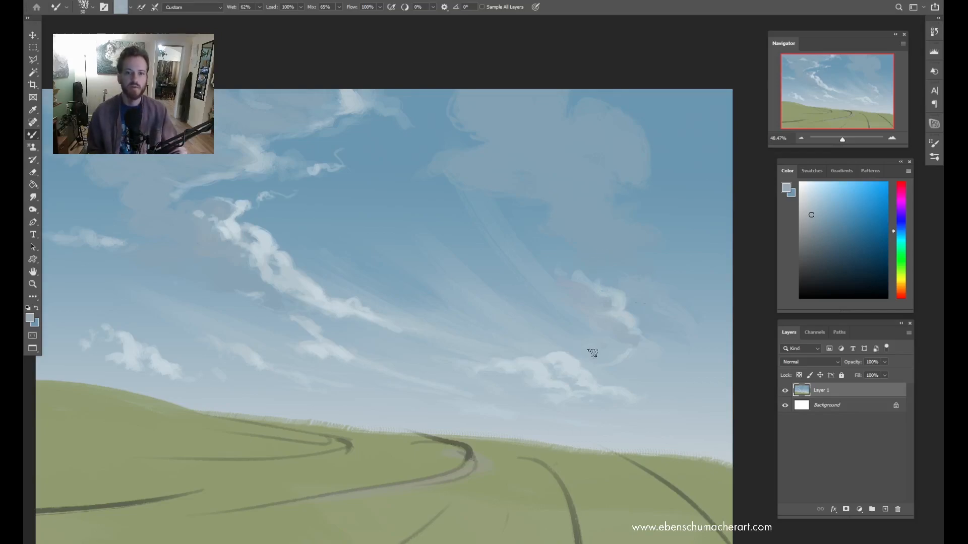
Step: Sample the bright white of the large diagonal cloud and strengthen the small right-hand cloud's lit edge with a small brush
key("alt")
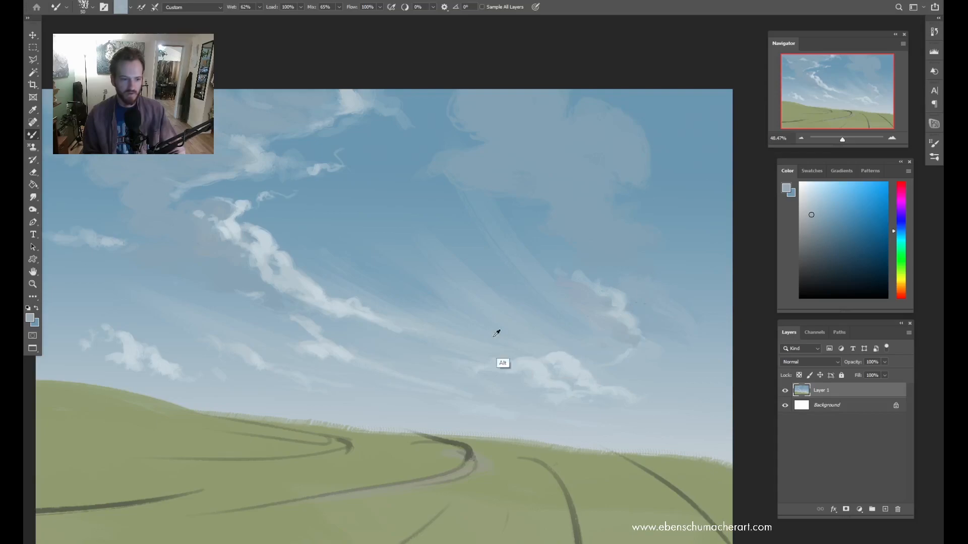
left_click(285, 255, "alt")
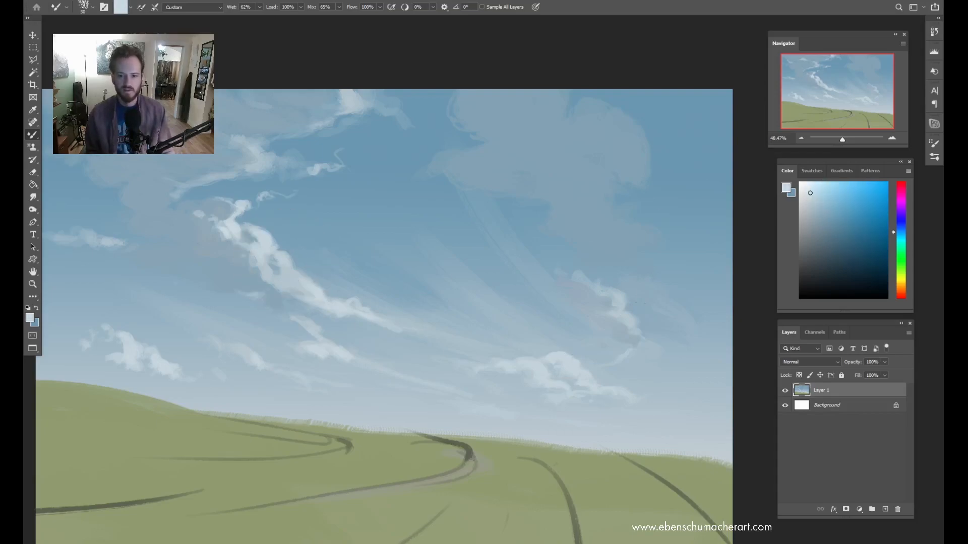
key("bracketright")
key("bracketright")
key("bracketright")
key("bracketright")
key("bracketright")
key("bracketright")
key("bracketright")
key("bracketleft")
key("bracketleft")
key("bracketleft")
key("bracketleft")
key("bracketleft")
key("bracketleft")
key("bracketleft")
key("bracketleft")
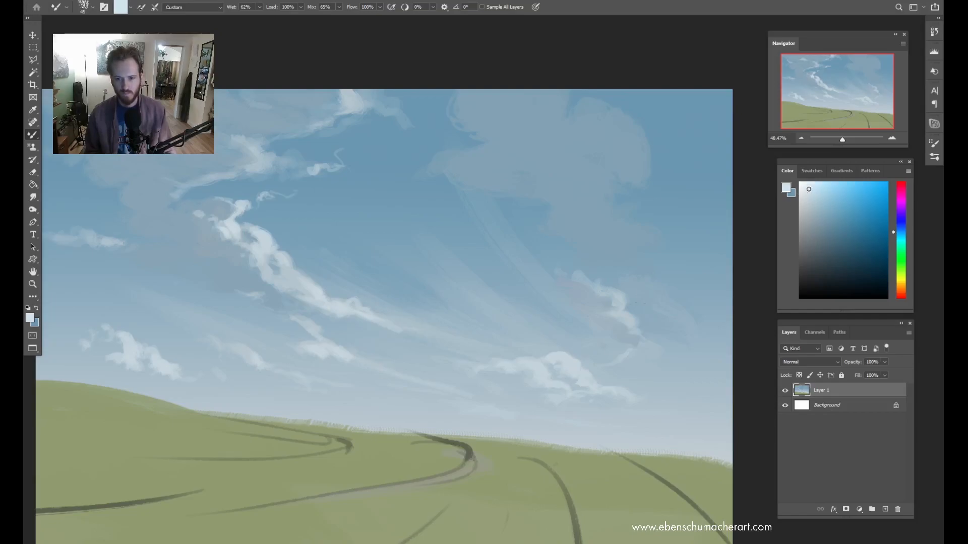
key("bracketleft")
key("bracketleft")
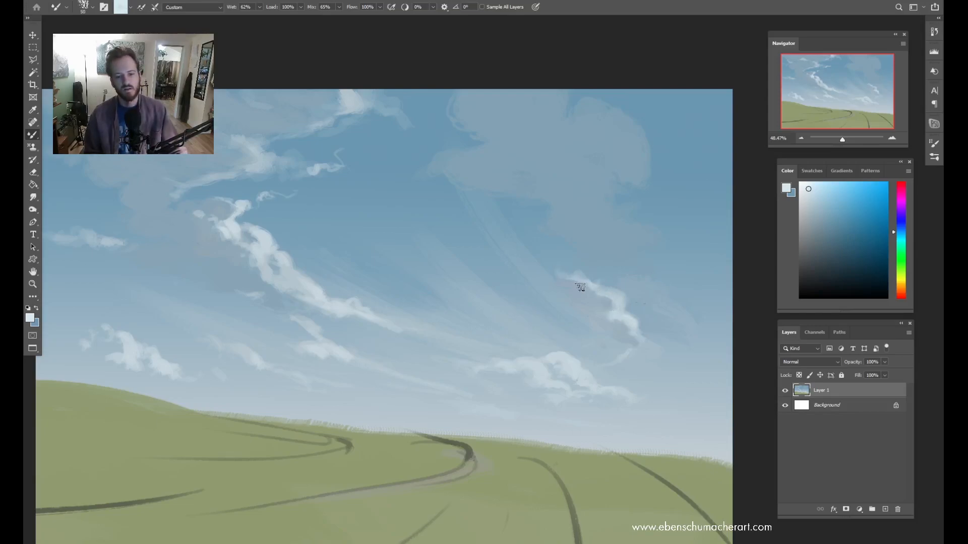
Step: Paint a broad pale haze trailing up-left from the small cloud at brush size 200, blending it with a sampled grey-blue
key("bracketright")
key("bracketright")
key("bracketright")
key("bracketright")
key("bracketright")
key("bracketright")
key("bracketright")
key("bracketright")
key("bracketright")
key("bracketright")
key("bracketright")
mouse_move(556, 272)
left_mouse_down()
mouse_move(575, 257)
mouse_move(589, 281)
mouse_move(556, 269)
mouse_move(543, 240)
mouse_move(563, 246)
mouse_move(561, 267)
mouse_move(544, 231)
mouse_move(589, 282)
mouse_move(626, 296)
left_mouse_up()
key("bracketleft")
key("bracketleft")
key("bracketleft")
key("bracketleft")
key("bracketleft")
key("bracketleft")
key("bracketright")
key("bracketright")
key("bracketright")
key("bracketright")
left_click_drag(551, 259, 557, 248)
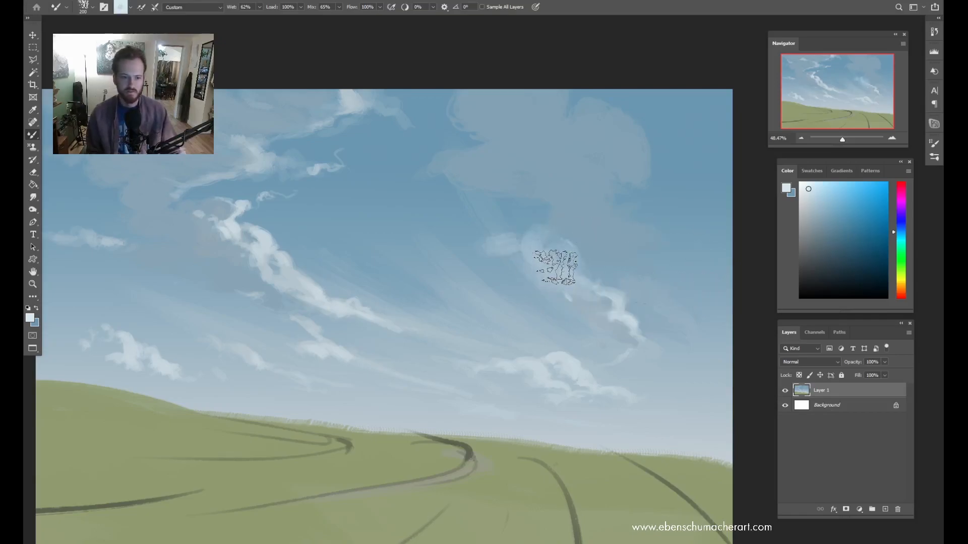
key("alt")
left_click(586, 314, "alt")
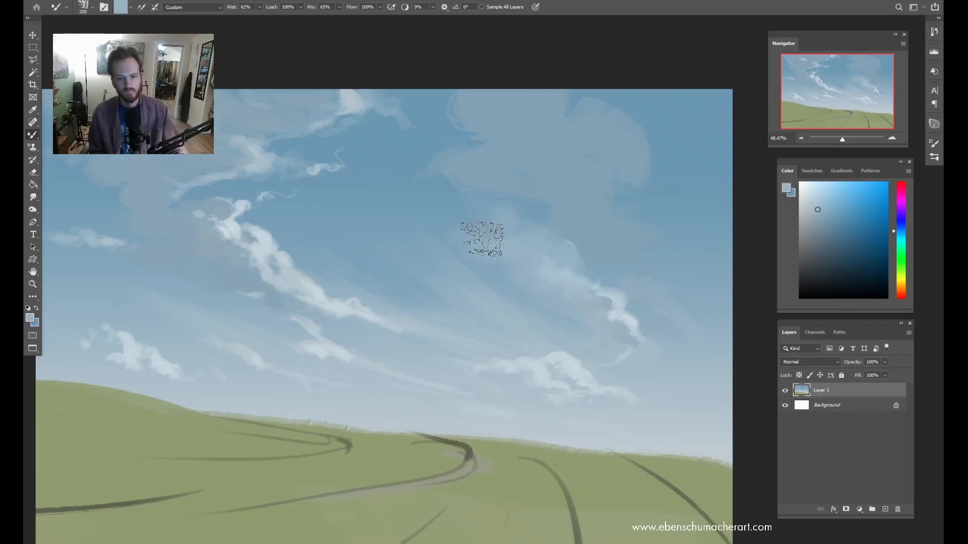
Step: Sample the cloud's light tones and extend its lower-right tail at brush size 50, undoing the stray stroke across the sky
left_click(617, 316, "alt")
key("bracketleft")
key("bracketleft")
key("bracketleft")
key("bracketleft")
key("bracketleft")
key("bracketleft")
key("bracketleft")
key("bracketleft")
key("bracketleft")
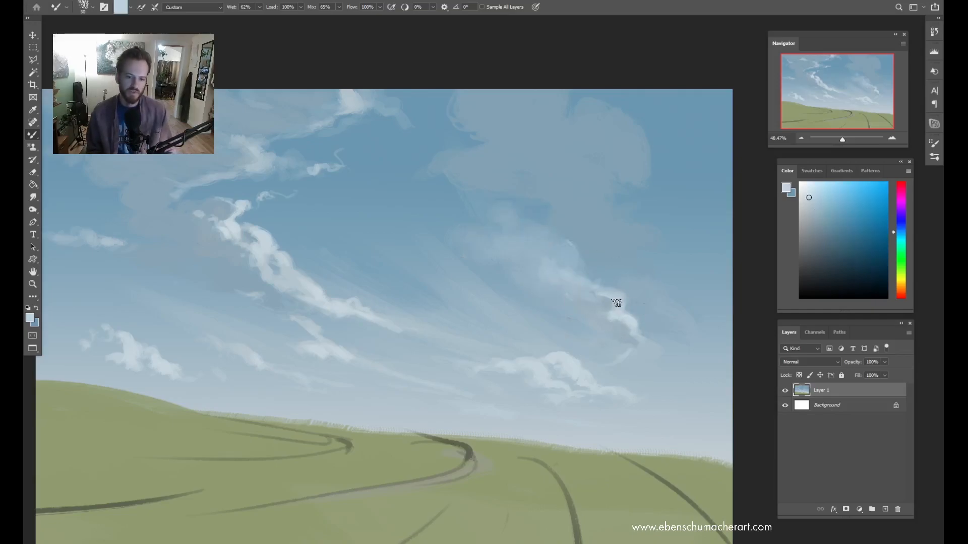
key("alt")
left_click(635, 318, "alt")
left_click_drag(635, 328, 657, 357)
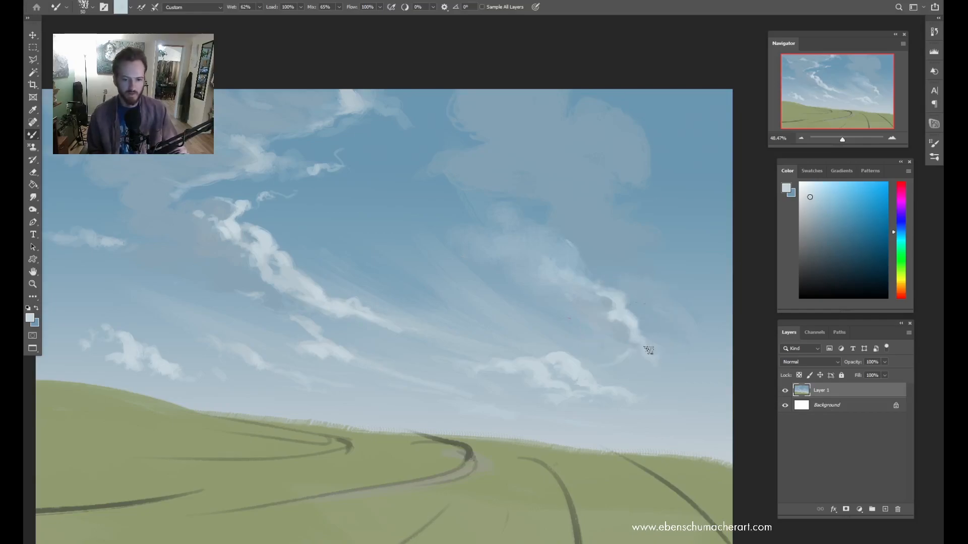
left_click_drag(724, 260, 634, 335)
key("ctrl+z")
Step: Use the regular Brush with sampled cloud colours to define the white edge and fill the grey shadow inside its curve
key("z")
mouse_move(627, 347)
left_mouse_down()
mouse_move(610, 361)
mouse_move(621, 349)
left_mouse_up()
key("b")
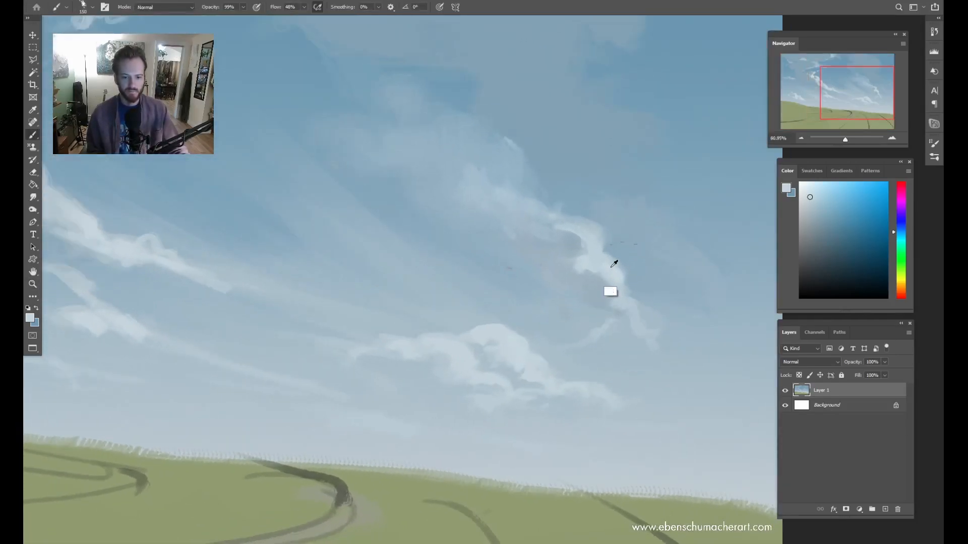
left_click(614, 264, "alt")
mouse_move(622, 306)
left_mouse_down()
mouse_move(615, 321)
mouse_move(599, 302)
mouse_move(617, 299)
left_mouse_up()
left_click(599, 290, "alt")
left_click(597, 294, "alt")
key("bracketright")
key("bracketright")
key("bracketright")
key("bracketright")
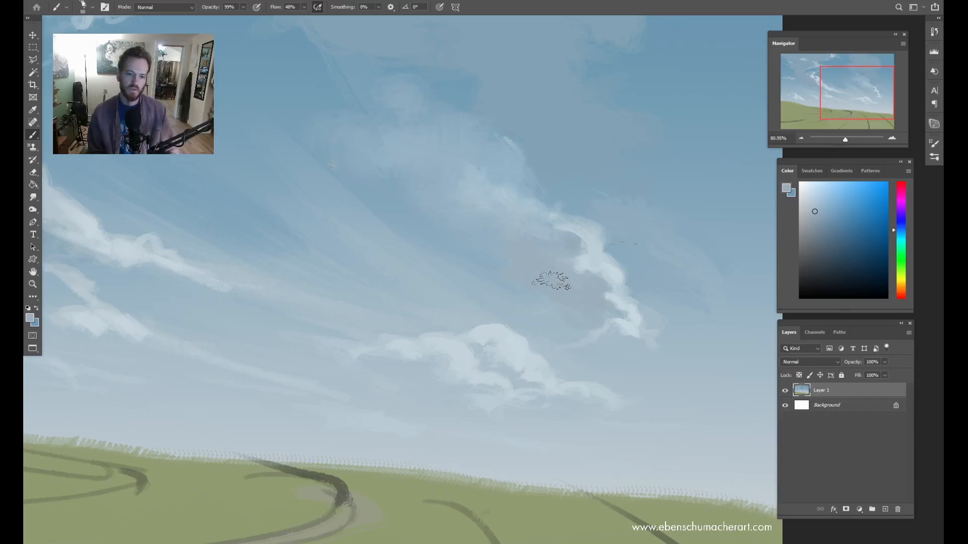
Step: Even out the shadow area beneath the cloud's white edge using lighter grey-blue tones sampled from around it
key("z")
left_click_drag(588, 302, 545, 313)
left_click_drag(597, 270, 619, 267)
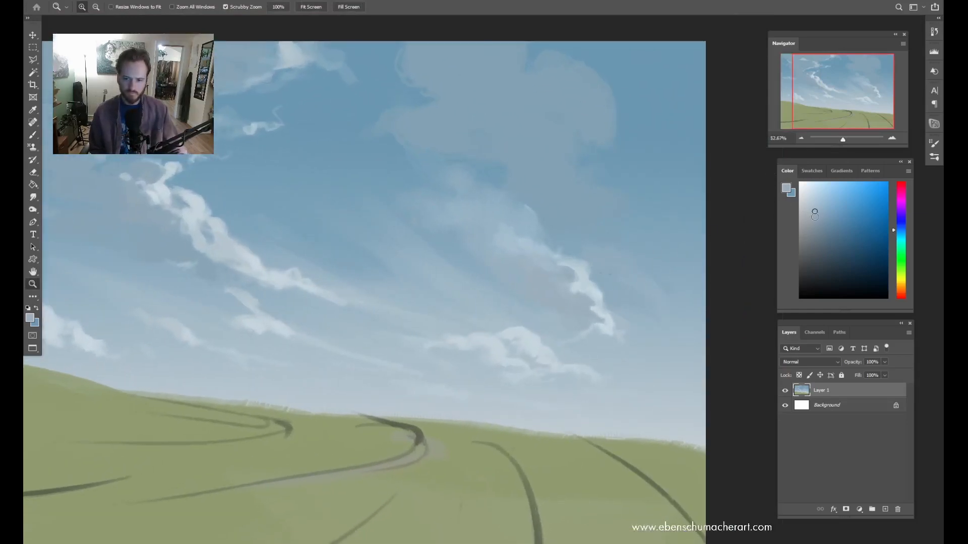
left_click(547, 301)
key("b")
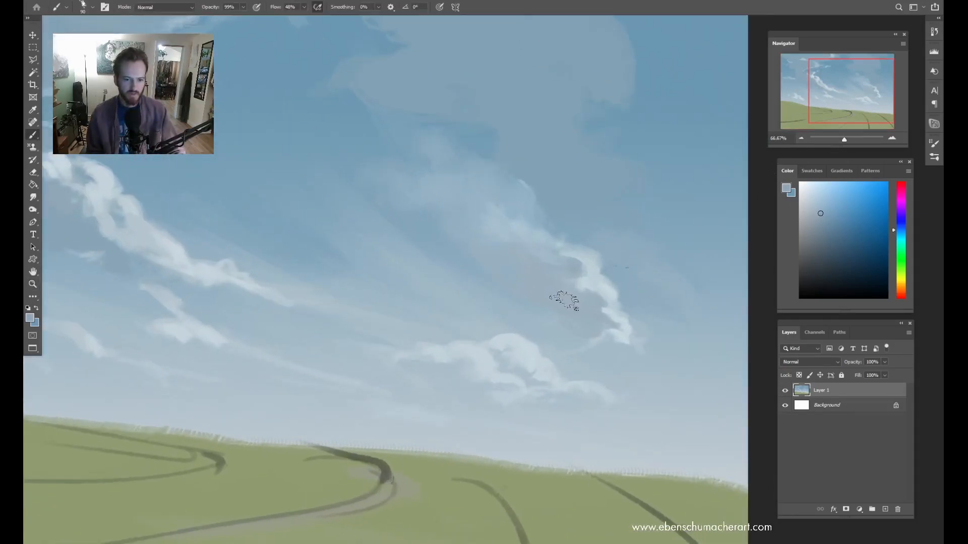
left_click(585, 298, "alt")
key("z")
mouse_move(589, 297)
left_mouse_down()
mouse_move(562, 320)
mouse_move(538, 304)
left_mouse_up()
key("b")
left_click(538, 318, "alt")
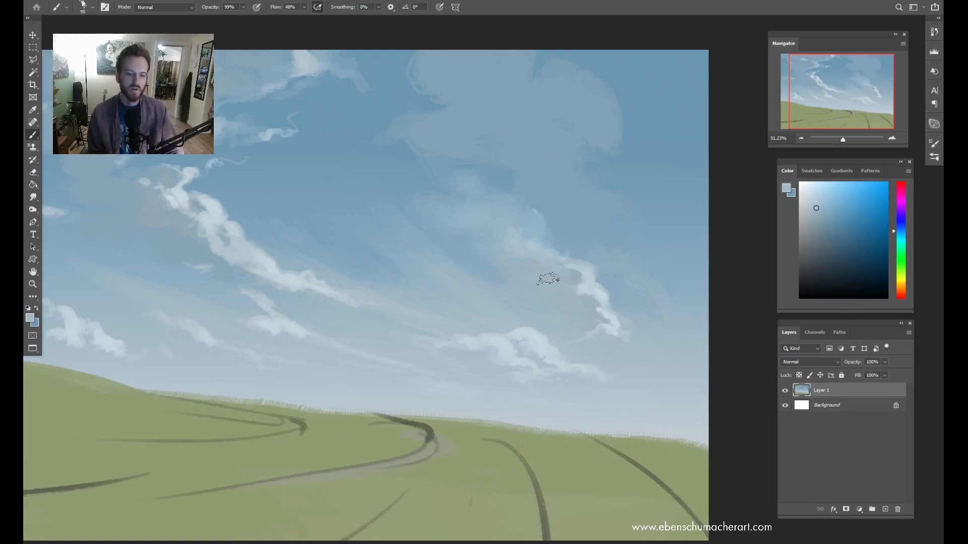
Step: Sample the shadow grey beside the large diagonal cloud and paint it into the hollow of the right-hand cloud
key("z")
mouse_move(572, 325)
left_mouse_down()
mouse_move(515, 338)
mouse_move(589, 334)
mouse_move(591, 317)
mouse_move(588, 335)
left_mouse_up()
key("b")
key("z")
key("b")
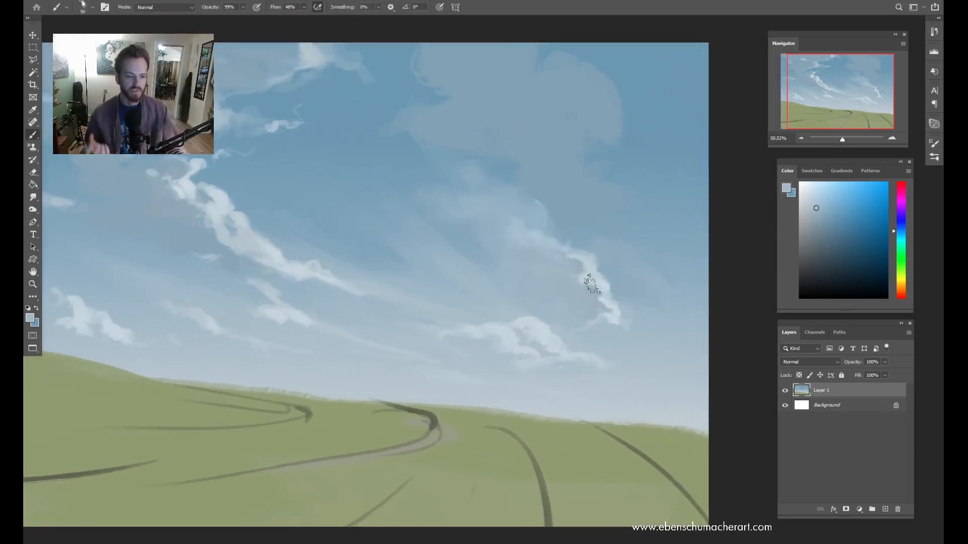
key("z")
left_click_drag(598, 309, 624, 331)
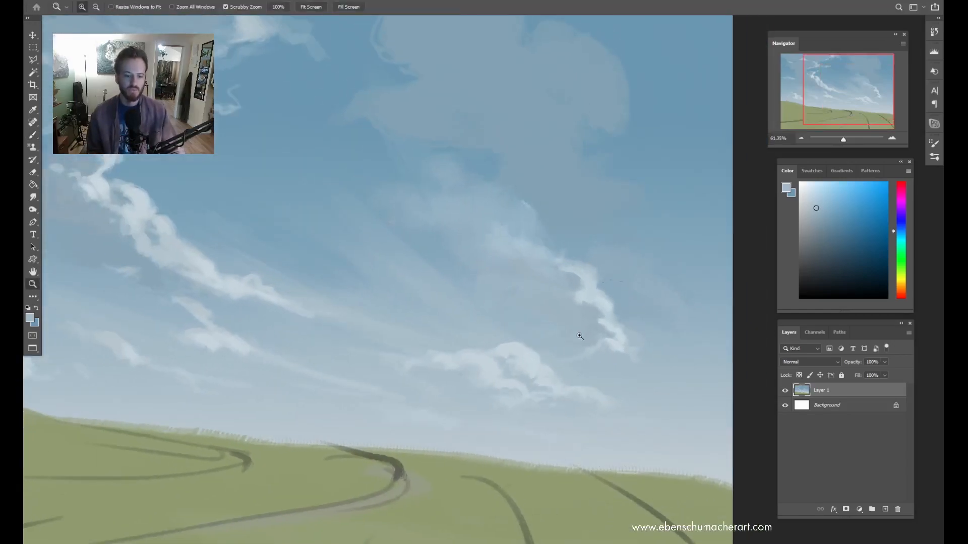
key("b")
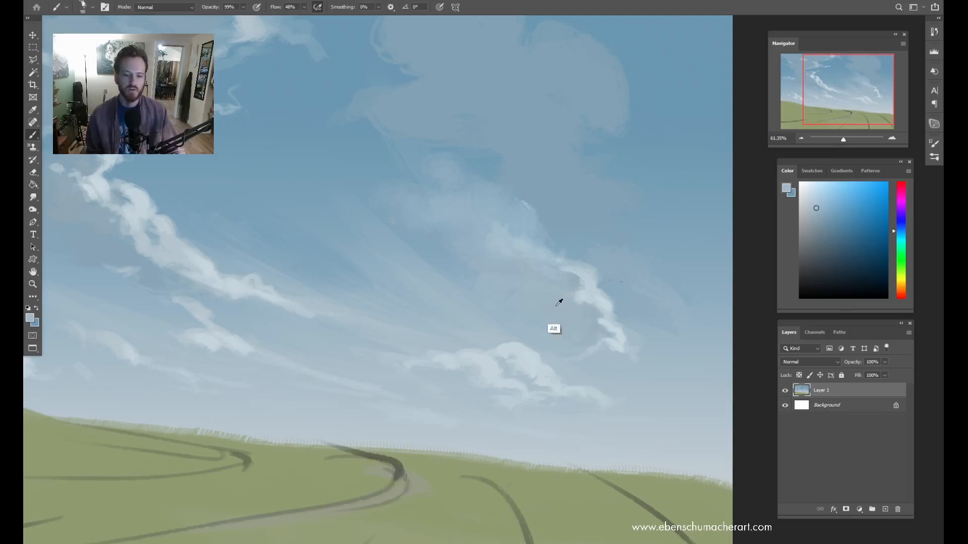
left_click_drag(284, 294, 419, 314)
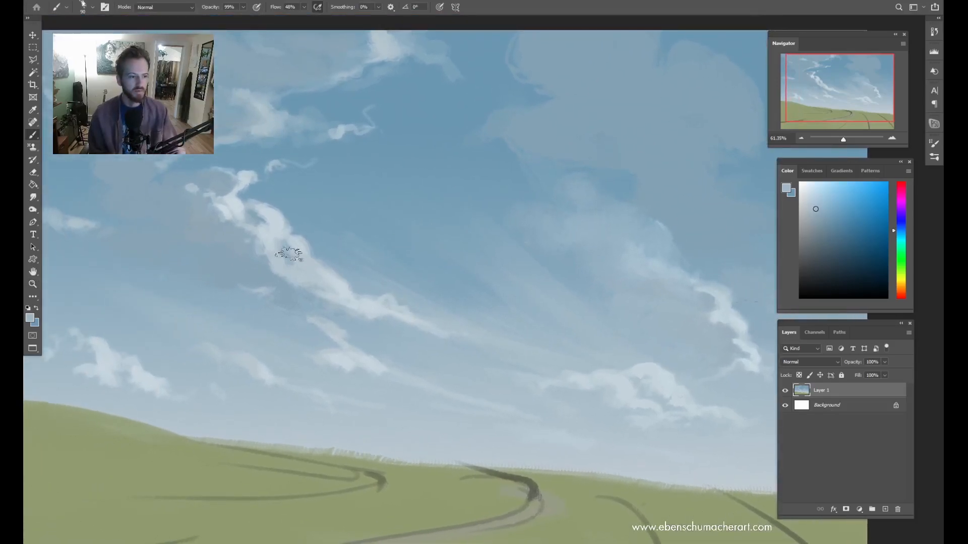
left_click(215, 232, "alt")
left_click_drag(580, 332, 426, 274)
scroll(531, 300, "up", 2)
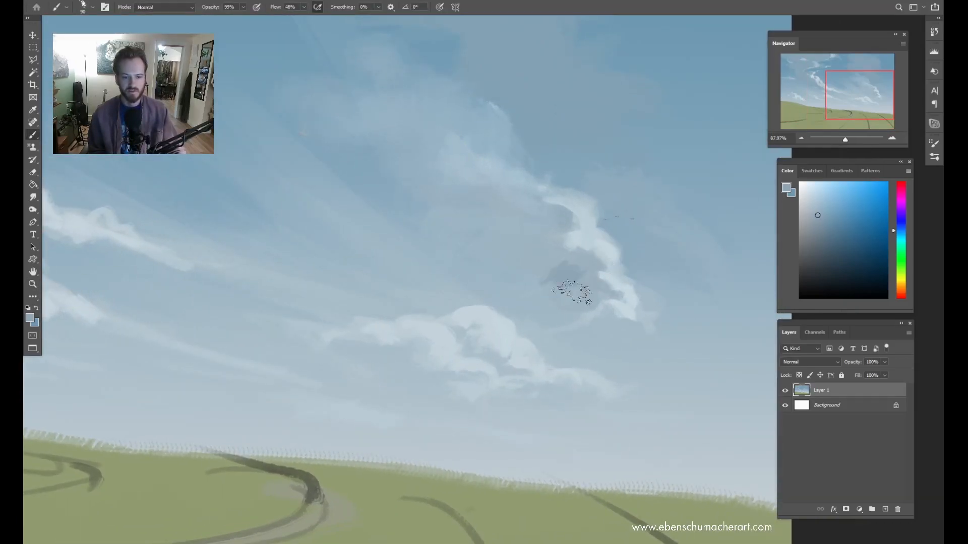
scroll(570, 275, "down", 2)
Step: Use the Mixer Brush with sampled off-white to refine the cloud's lit edge and draw out a wispy lower-right tail
left_click(586, 268, "alt")
key("shift+b")
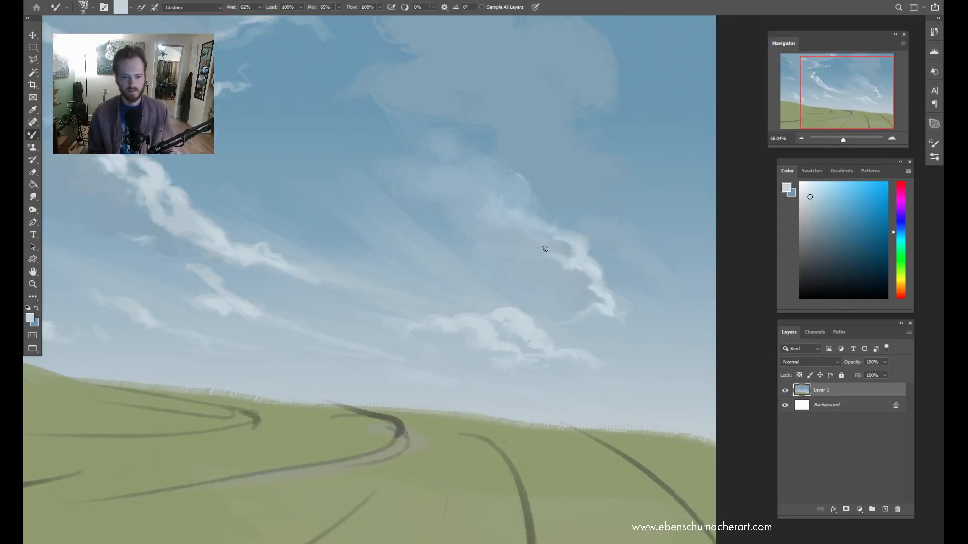
left_click(595, 272, "alt")
left_click(597, 291, "alt")
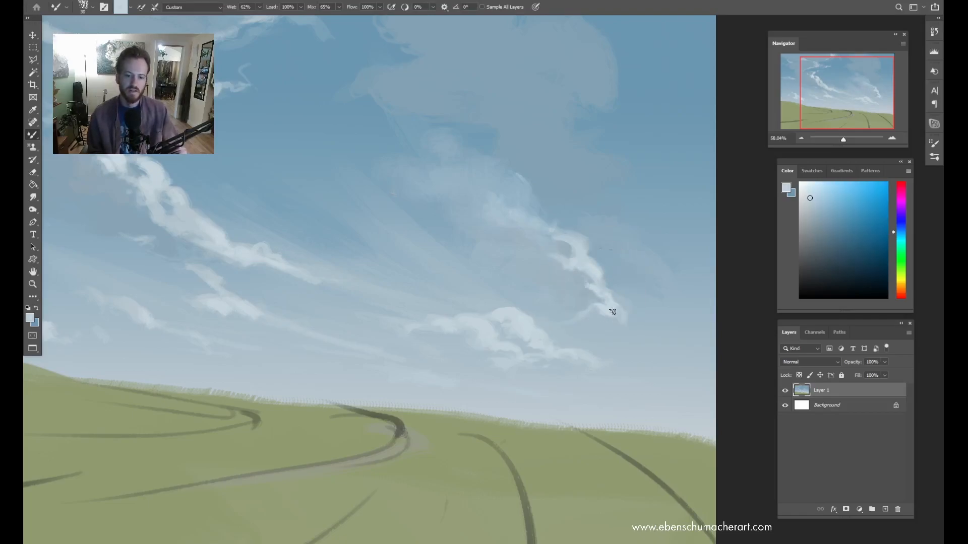
left_click_drag(637, 328, 605, 302)
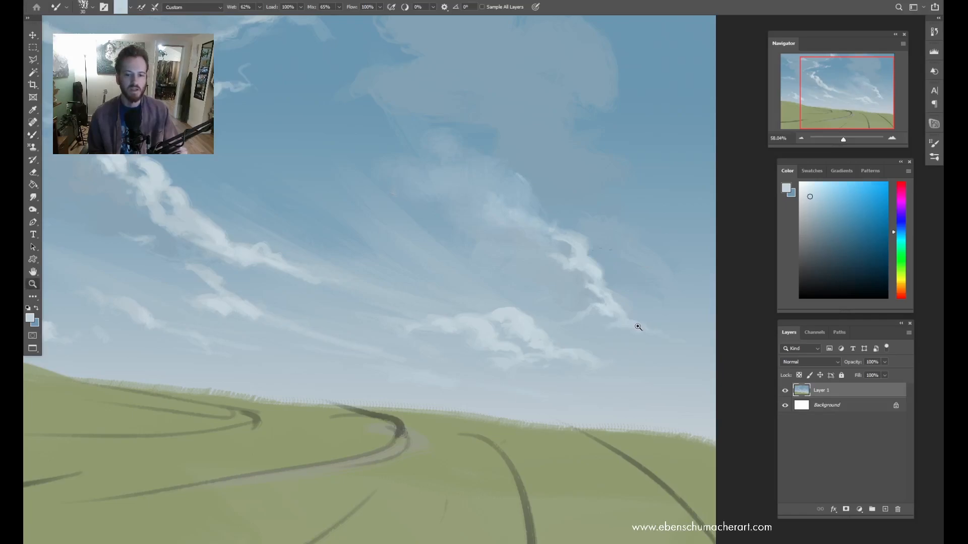
Step: Sample soft grey-blue from the cloud's shadow and paint it with the regular Brush over the low horizon cloud's central billow
left_click_drag(637, 327, 584, 322)
left_click_drag(644, 310, 677, 303)
left_click_drag(626, 325, 645, 322)
key("b")
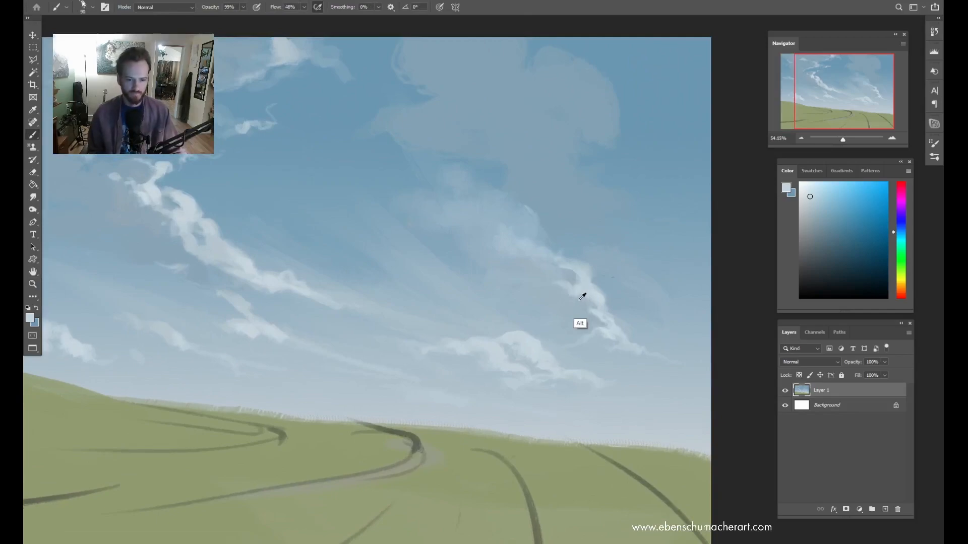
scroll(548, 334, "up", 2)
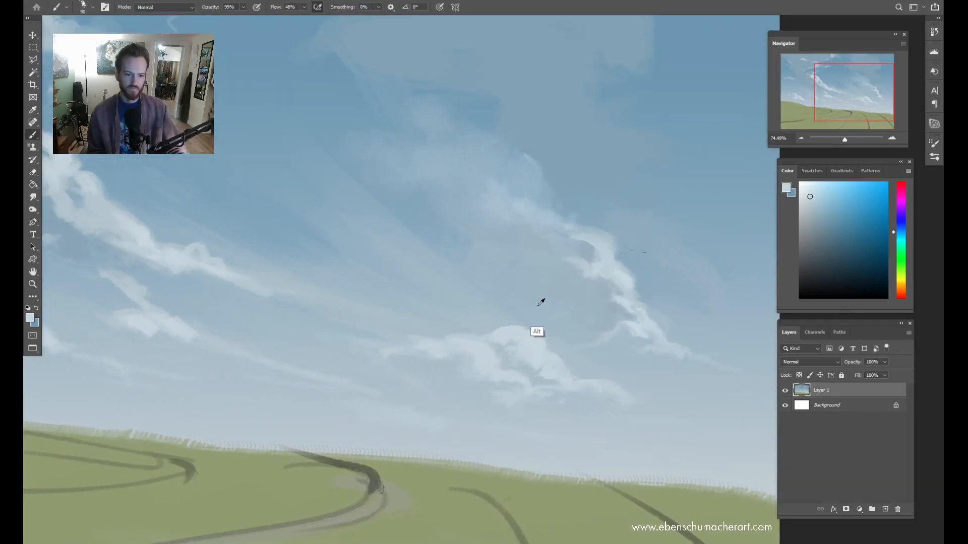
left_click(583, 313, "alt")
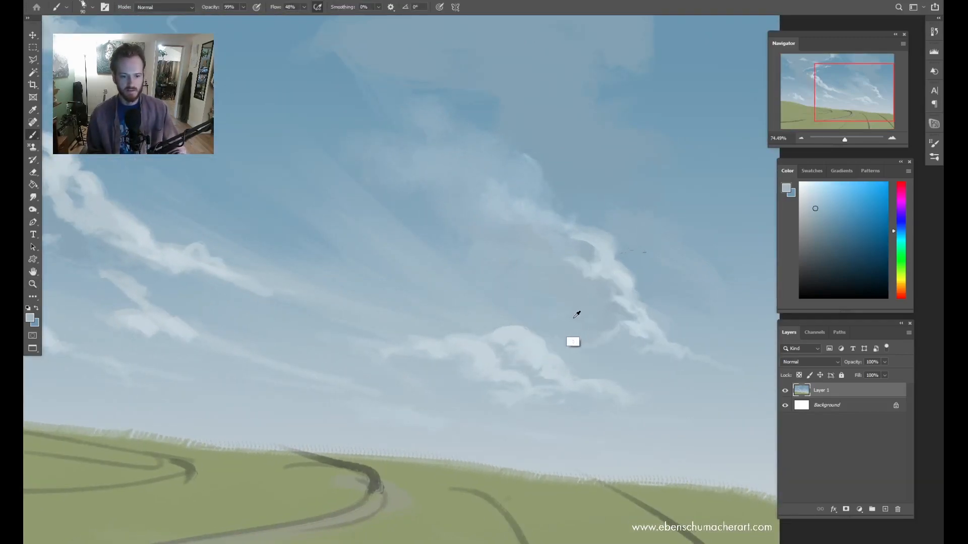
left_click(589, 310, "alt")
key("bracketright")
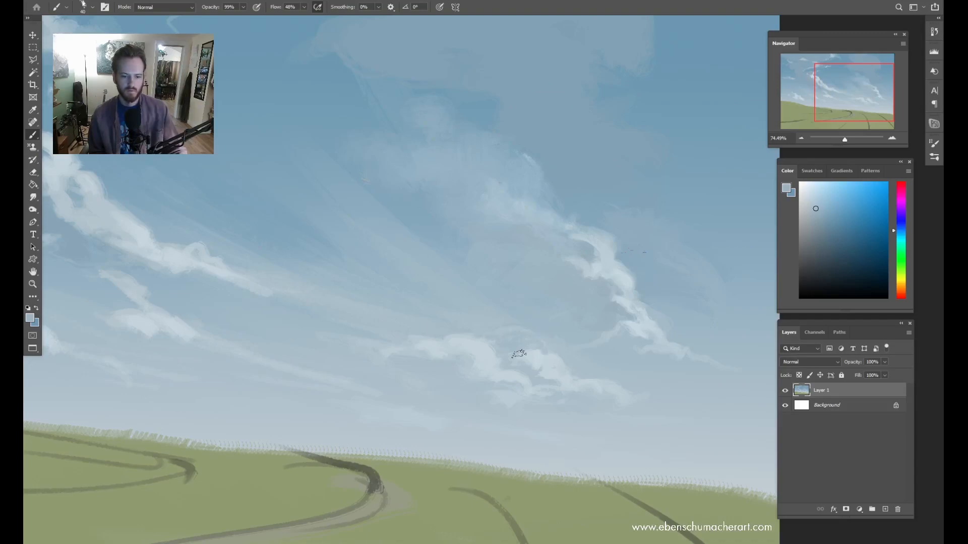
Step: Soften and break up the left part of the low horizon cloud with the Mixer Brush at size 50
key("z")
mouse_move(539, 318)
left_mouse_down()
mouse_move(533, 291)
mouse_move(549, 318)
left_mouse_up()
key("b")
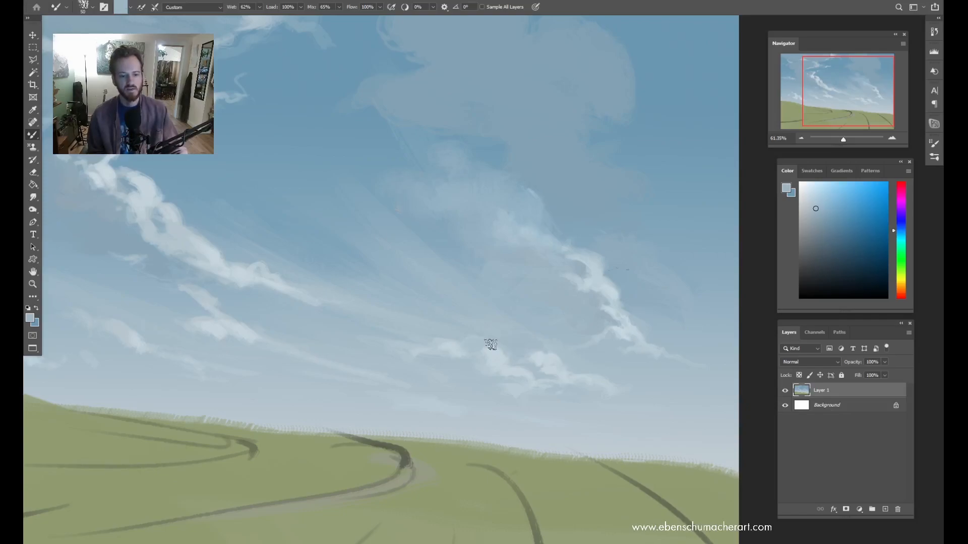
key("z")
mouse_move(515, 330)
left_mouse_down()
mouse_move(482, 325)
mouse_move(548, 305)
left_mouse_up()
key("b")
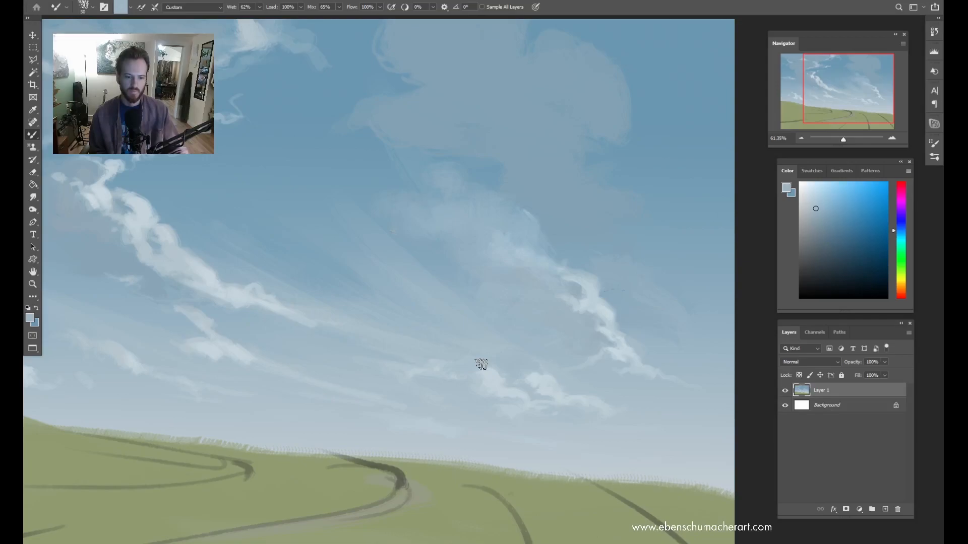
Step: Sample pale cloud blue with the regular Brush, adjust its shade and paint thin arching wisps above the low horizon cloud
key("shift+b")
left_click(584, 328, "alt")
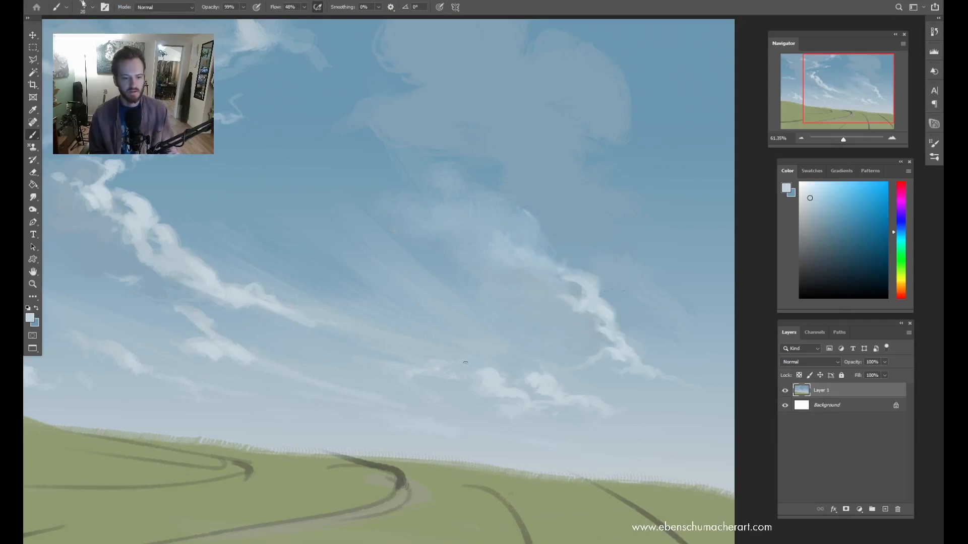
key("[")
left_click(819, 206)
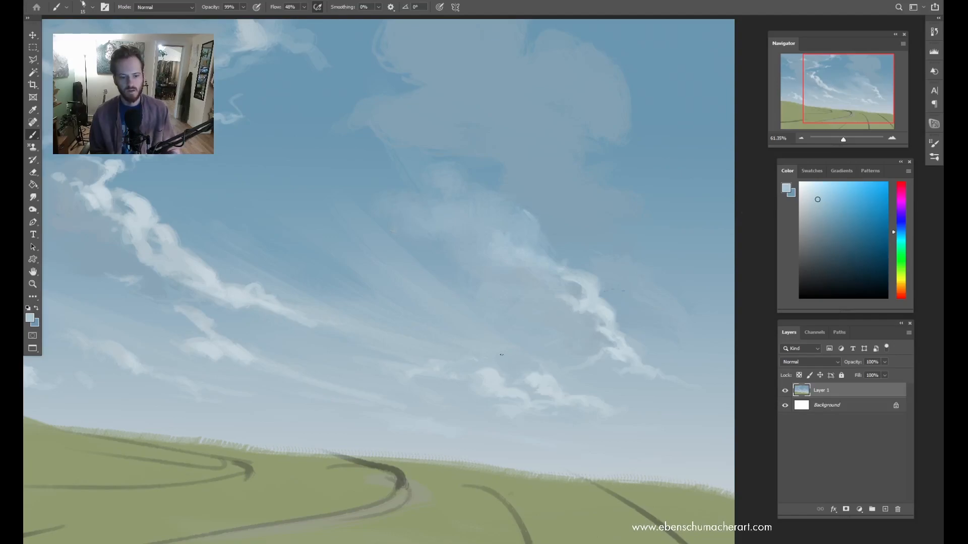
left_click(828, 205)
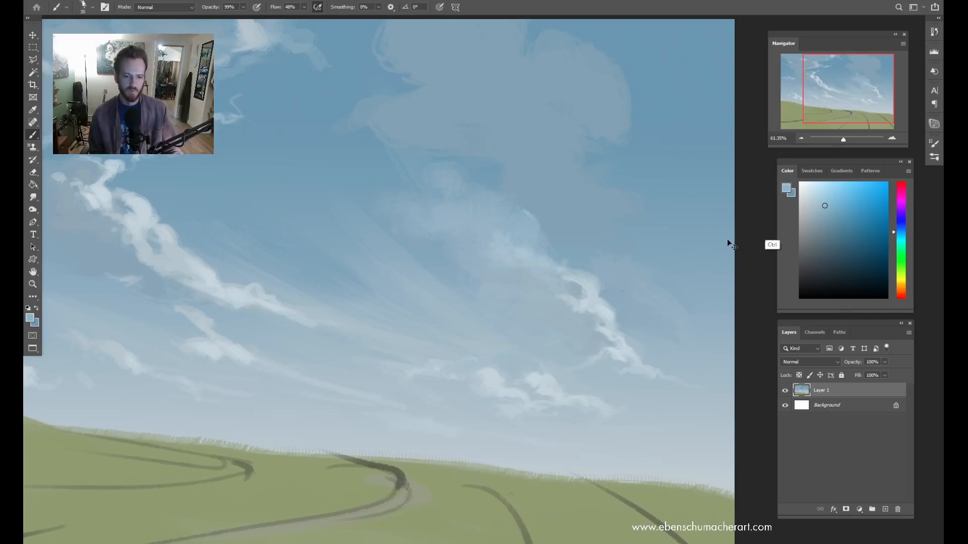
left_click(812, 200)
left_click(815, 199)
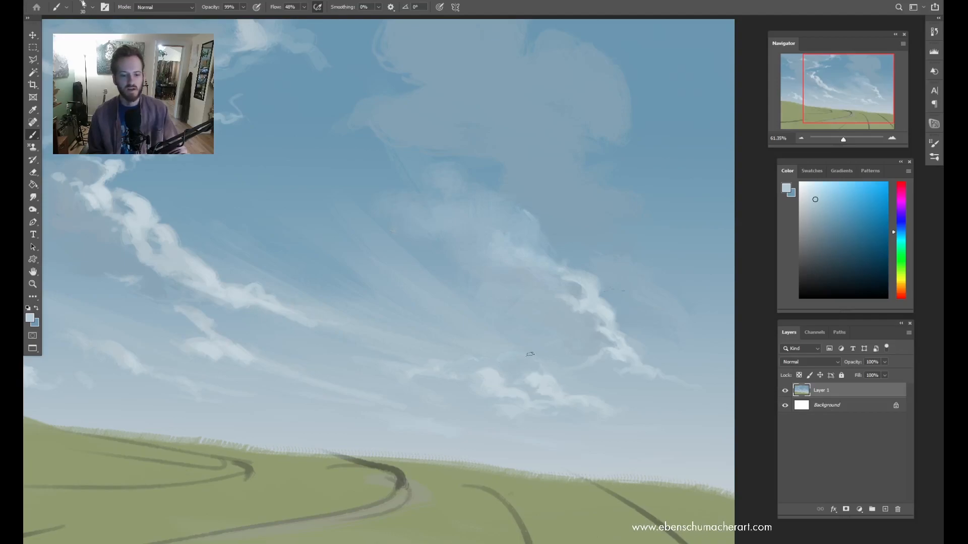
mouse_move(540, 350)
left_mouse_down()
mouse_move(492, 378)
mouse_move(565, 341)
mouse_move(579, 345)
mouse_move(552, 341)
left_mouse_up()
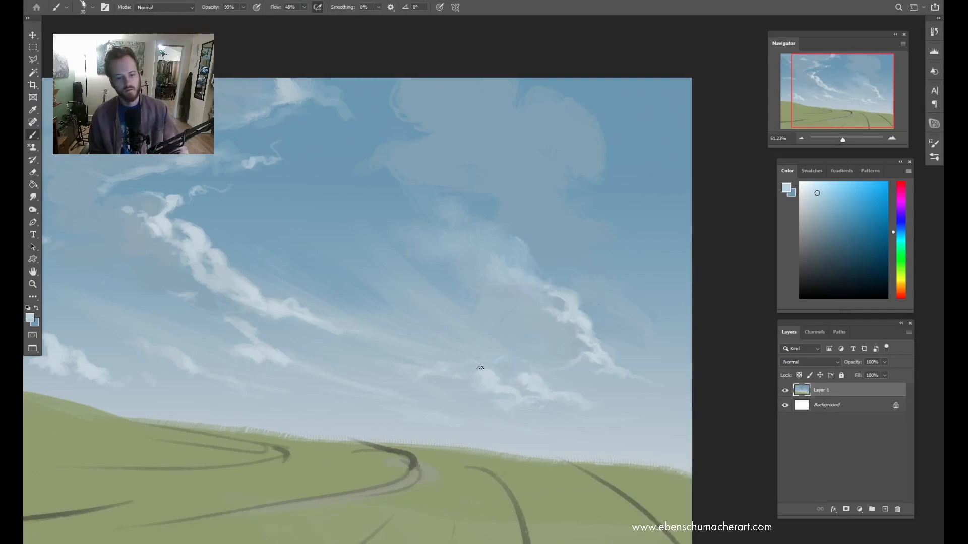
Step: Paint off-white highlights on the two central billows of the low horizon cloud
left_click_drag(529, 378, 569, 386)
left_click(560, 387, "alt")
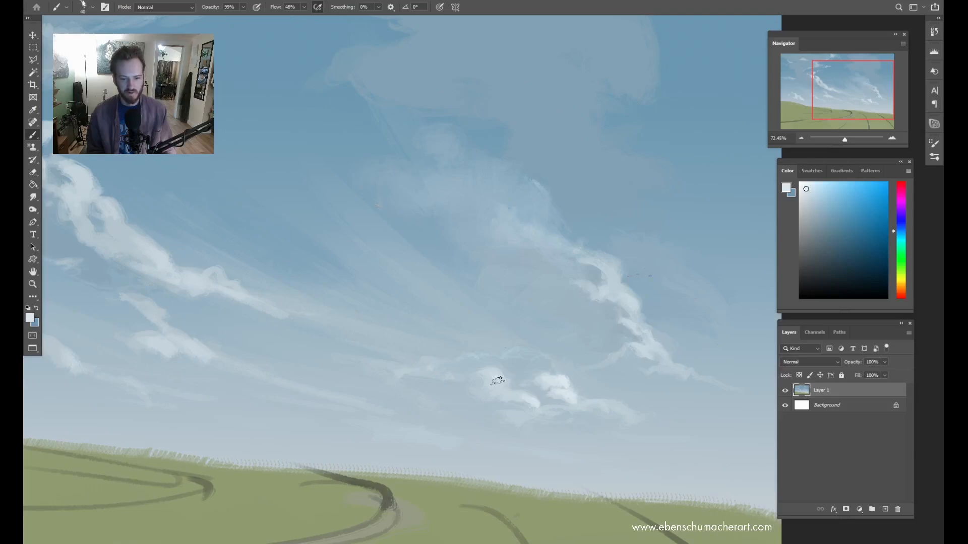
left_click(597, 337, "alt")
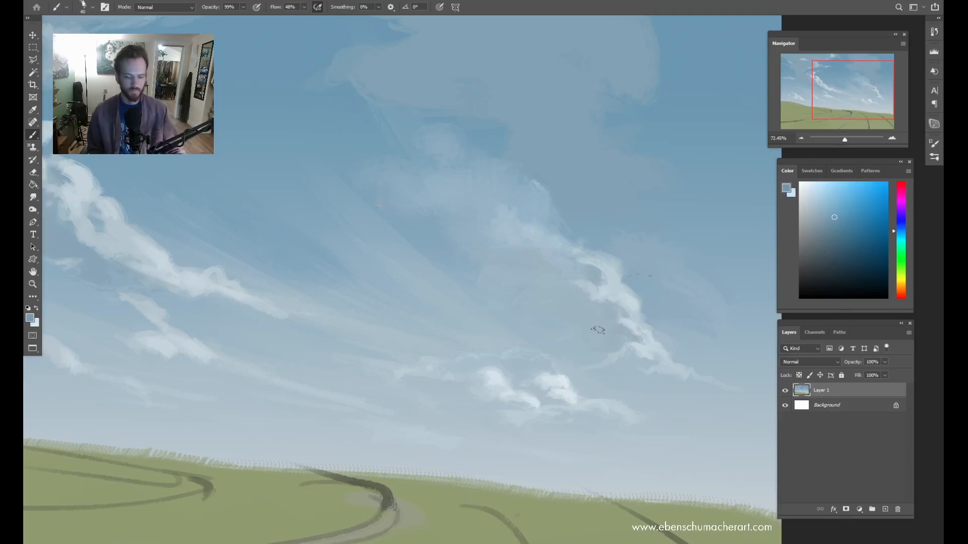
Step: Sample the right-hand cloud's light tone and paint highlights on the large upper-right cloud's top tuft and outer edge at brush size 100
key("z")
left_click_drag(605, 294, 571, 258)
left_click_drag(626, 293, 653, 277)
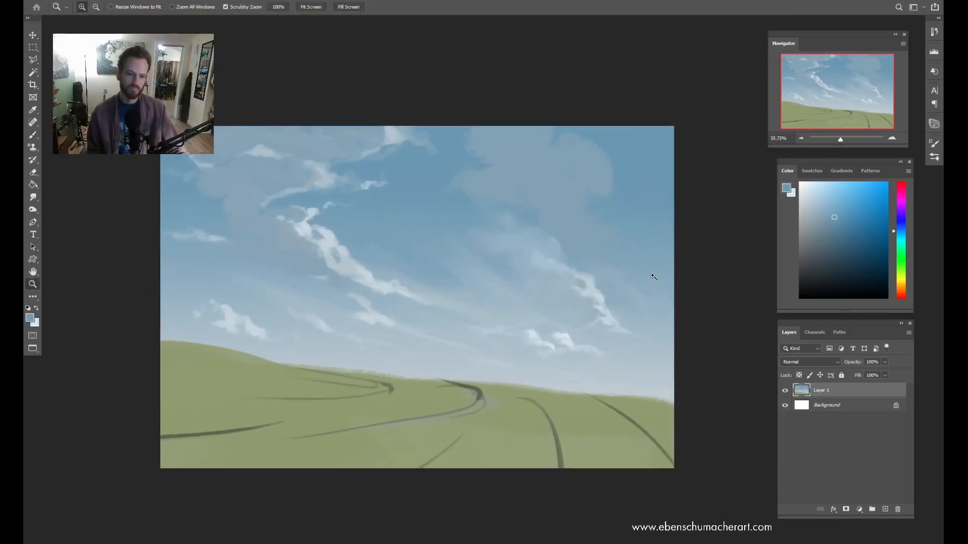
mouse_move(552, 290)
left_mouse_down()
mouse_move(568, 312)
mouse_move(556, 323)
left_mouse_up()
key("b")
left_click(661, 311, "alt")
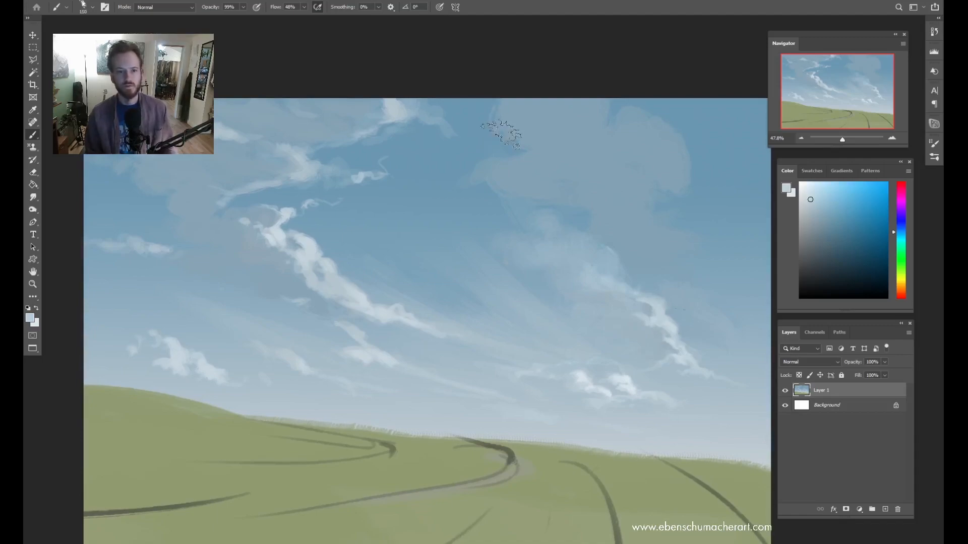
mouse_move(608, 119)
left_mouse_down()
mouse_move(615, 108)
mouse_move(611, 121)
left_mouse_up()
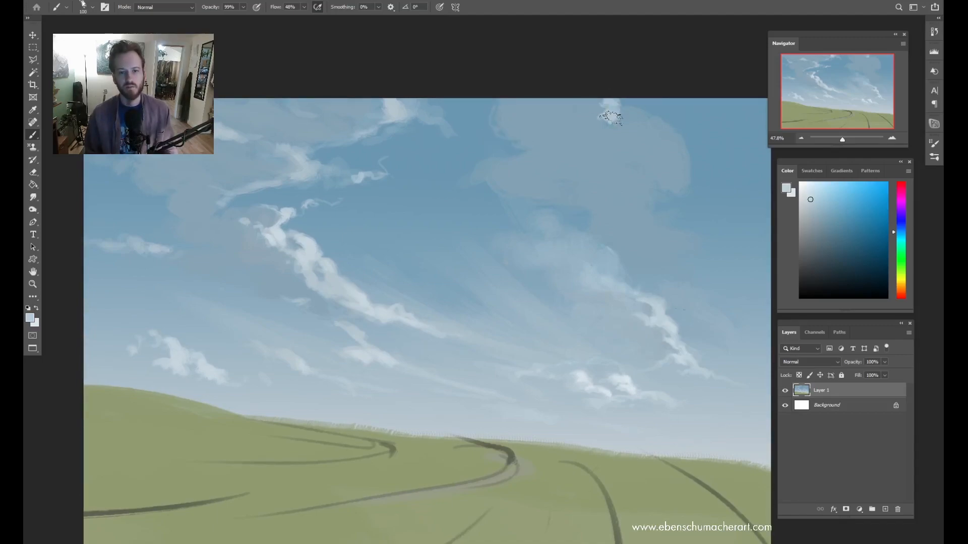
mouse_move(673, 131)
left_mouse_down()
mouse_move(701, 174)
mouse_move(679, 192)
mouse_move(687, 142)
mouse_move(666, 124)
left_mouse_up()
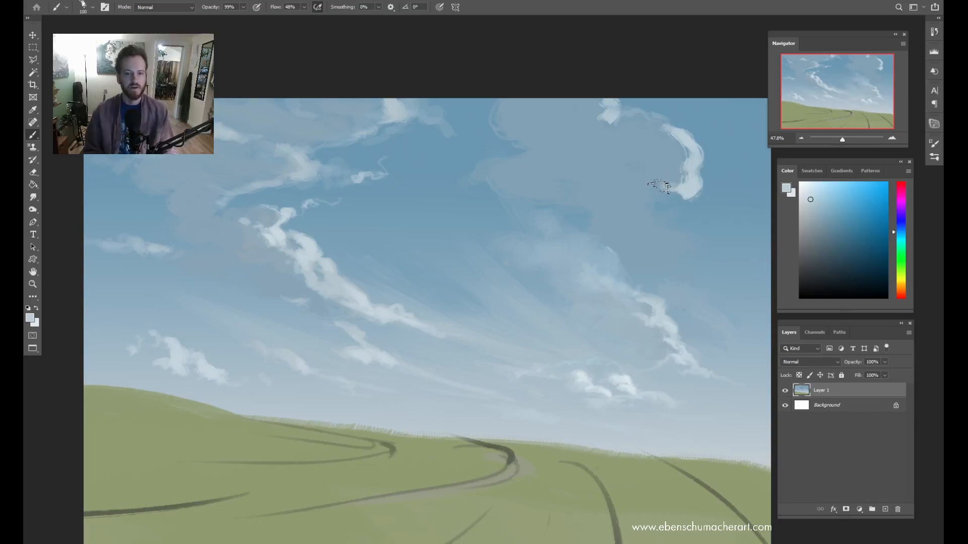
Step: Paint a jagged lit edge and small broken wisps down the underside of the large upper-right cloud at brush size 60
key("bracketleft")
key("bracketleft")
key("bracketleft")
key("bracketleft")
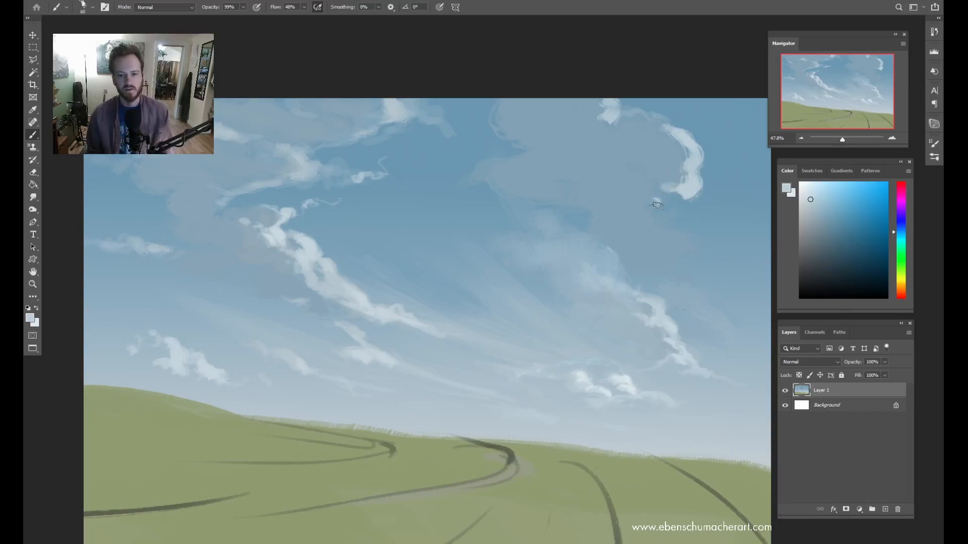
mouse_move(656, 205)
left_mouse_down()
mouse_move(660, 194)
mouse_move(666, 220)
left_mouse_up()
left_click_drag(658, 188, 644, 180)
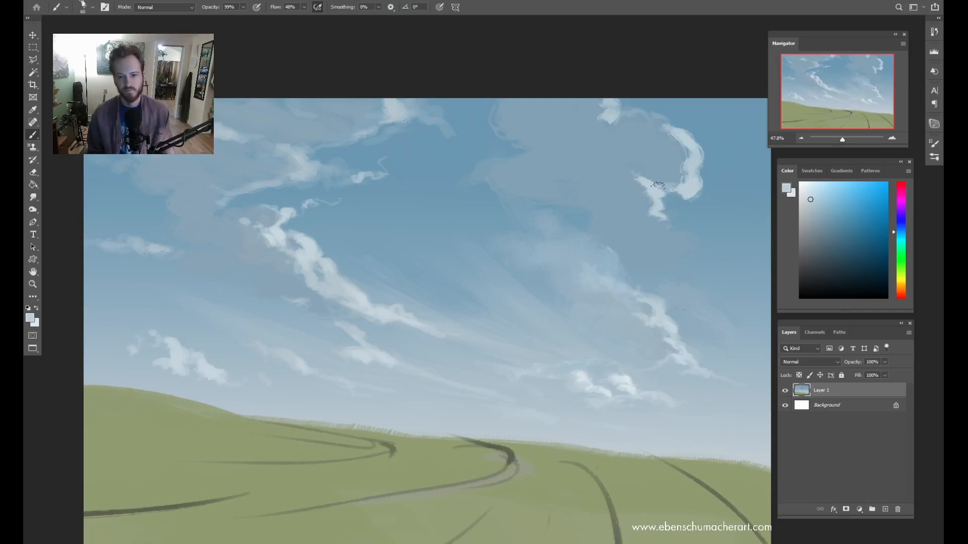
mouse_move(664, 222)
left_mouse_down()
mouse_move(696, 235)
mouse_move(698, 260)
mouse_move(671, 257)
mouse_move(679, 284)
left_mouse_up()
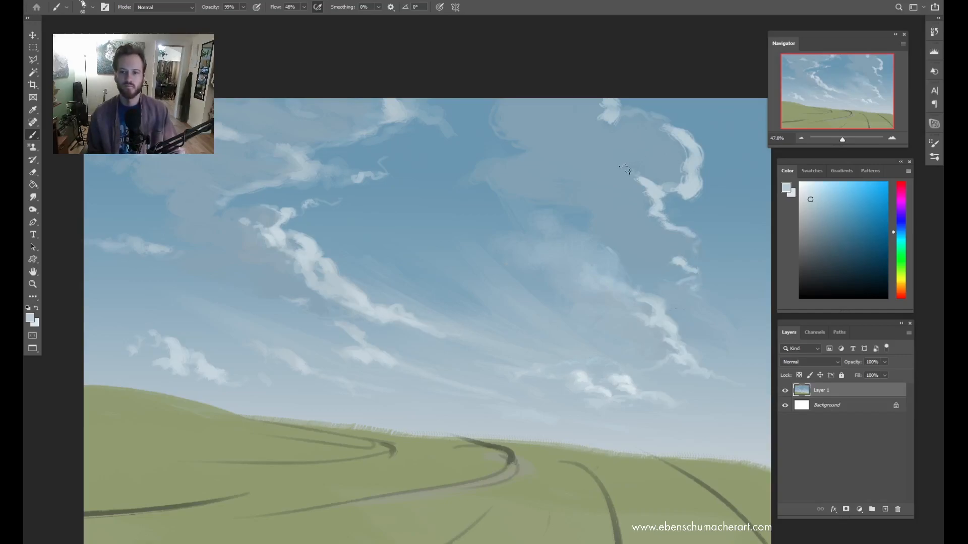
Step: Sample the highlight tone and paint a wispy streak in the blue gap beside the large upper-right cloud with a larger brush
left_click(693, 174, "alt")
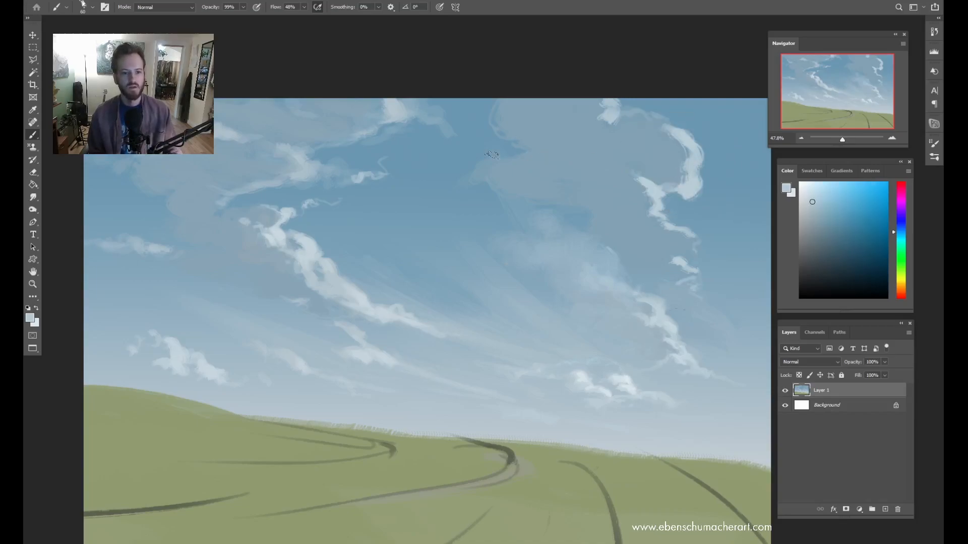
key("bracketright")
key("bracketright")
key("bracketright")
key("bracketright")
mouse_move(502, 159)
left_mouse_down()
mouse_move(459, 168)
mouse_move(501, 190)
mouse_move(465, 162)
mouse_move(374, 160)
left_mouse_up()
Step: Blend the new streak into a soft cloud mass with the Mixer Brush at size 250, using sampled cloud and sky tones
key("bracketright")
key("bracketright")
key("bracketright")
key("bracketright")
key("bracketright")
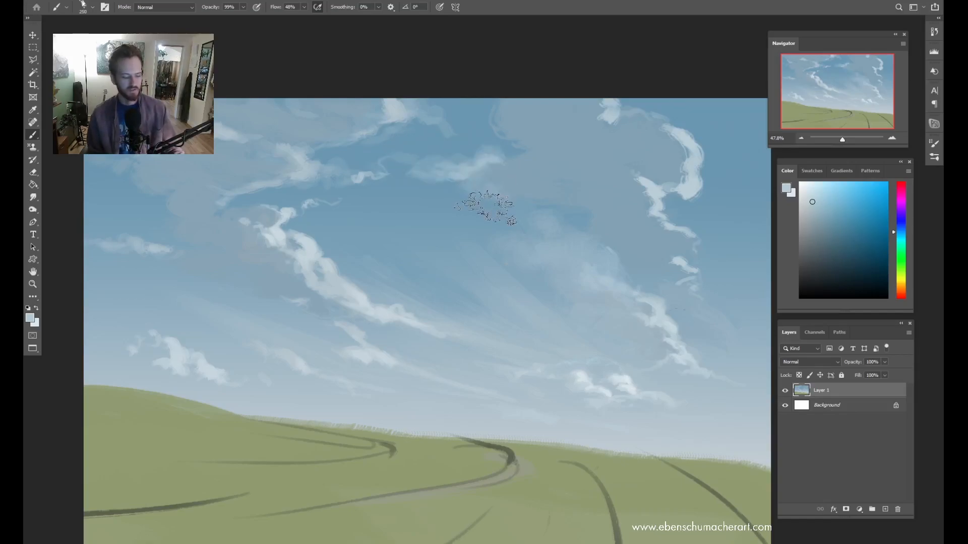
key("shift+b")
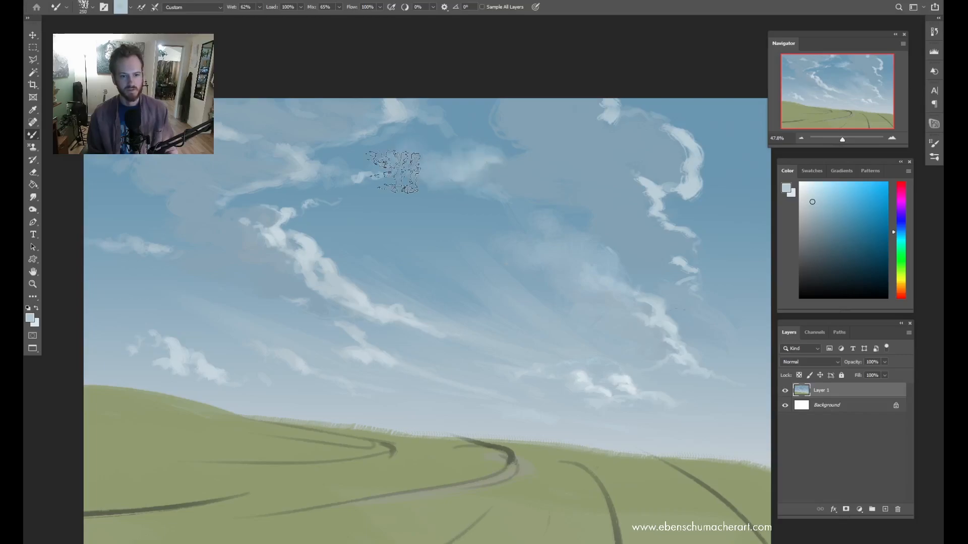
left_click(462, 108, "alt")
left_click(462, 110, "alt")
mouse_move(471, 136)
left_mouse_down()
mouse_move(424, 153)
mouse_move(446, 192)
mouse_move(477, 168)
mouse_move(487, 198)
mouse_move(474, 147)
mouse_move(551, 158)
mouse_move(663, 120)
mouse_move(510, 156)
mouse_move(504, 175)
mouse_move(483, 169)
mouse_move(545, 180)
mouse_move(555, 135)
mouse_move(517, 155)
mouse_move(416, 177)
mouse_move(396, 166)
mouse_move(508, 197)
left_mouse_up()
left_click(499, 202, "alt")
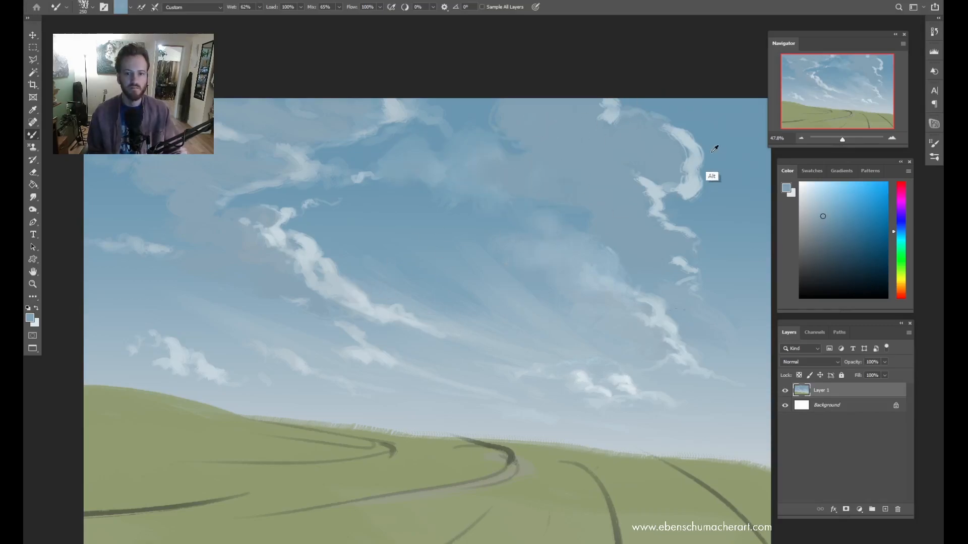
Step: Soften the large upper-right cloud's top tuft and lit outer edge with the Mixer Brush, sampling highlight, shadow and sky tones
left_click(693, 197, "alt")
key("bracketleft")
key("bracketleft")
key("bracketleft")
key("bracketleft")
key("bracketleft")
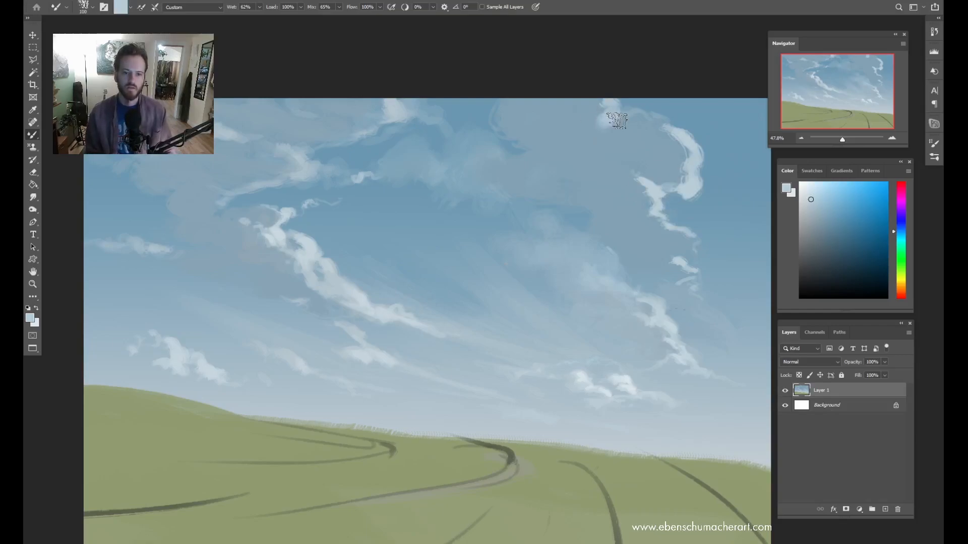
left_click(633, 127, "alt")
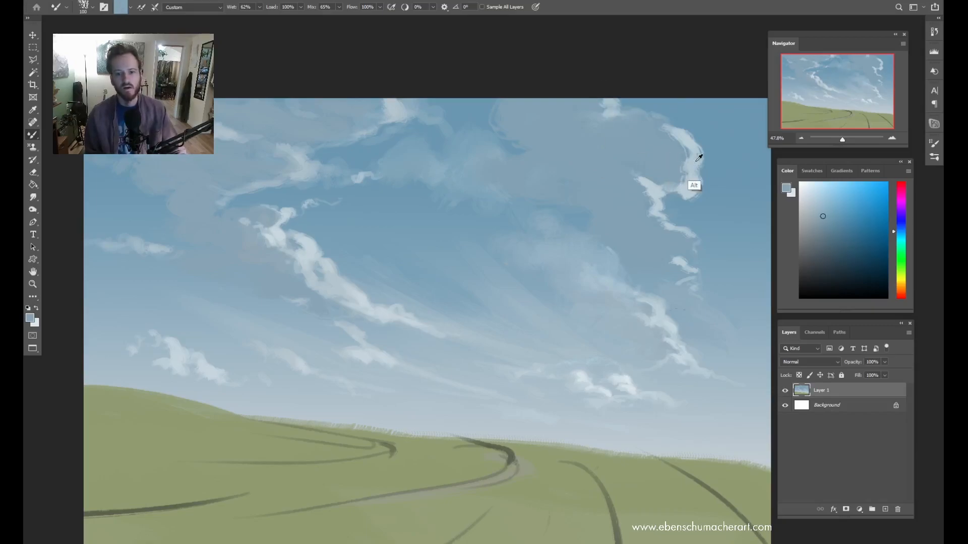
left_click(713, 151, "alt")
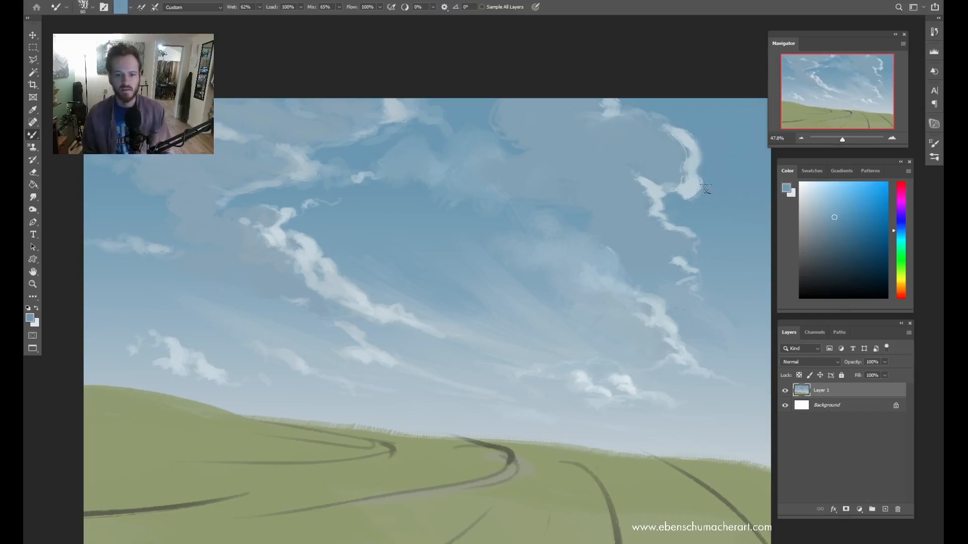
Step: Sample the cloud's off-white and paint soft highlights into the large upper-right cloud's body and along its lower edge
left_click(681, 193, "alt")
mouse_move(676, 194)
left_mouse_down()
mouse_move(657, 168)
mouse_move(655, 178)
mouse_move(669, 128)
mouse_move(651, 208)
mouse_move(641, 184)
left_mouse_up()
left_click_drag(654, 220, 641, 212)
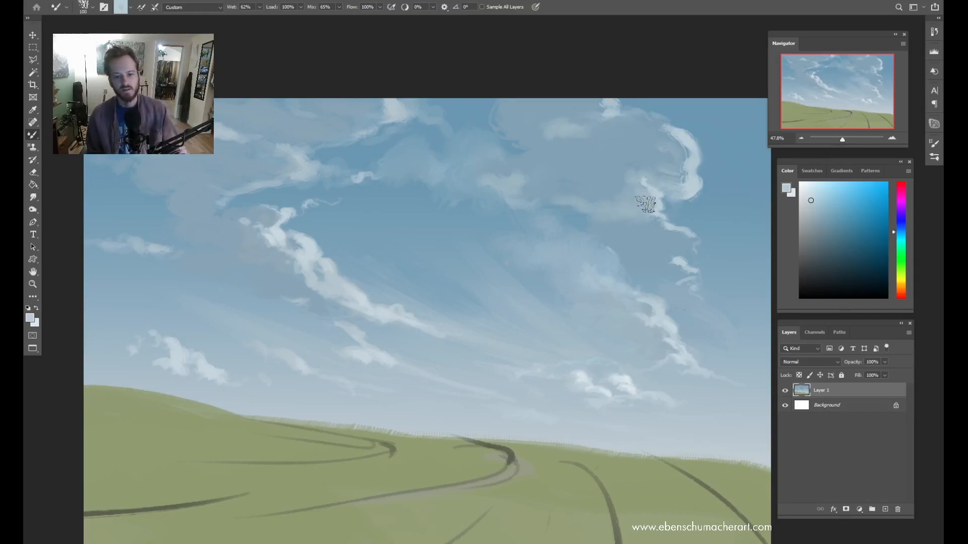
Step: Flip the whole canvas horizontally to check the composition and return to the Mixer Brush
key("z")
left_click_drag(676, 232, 665, 228)
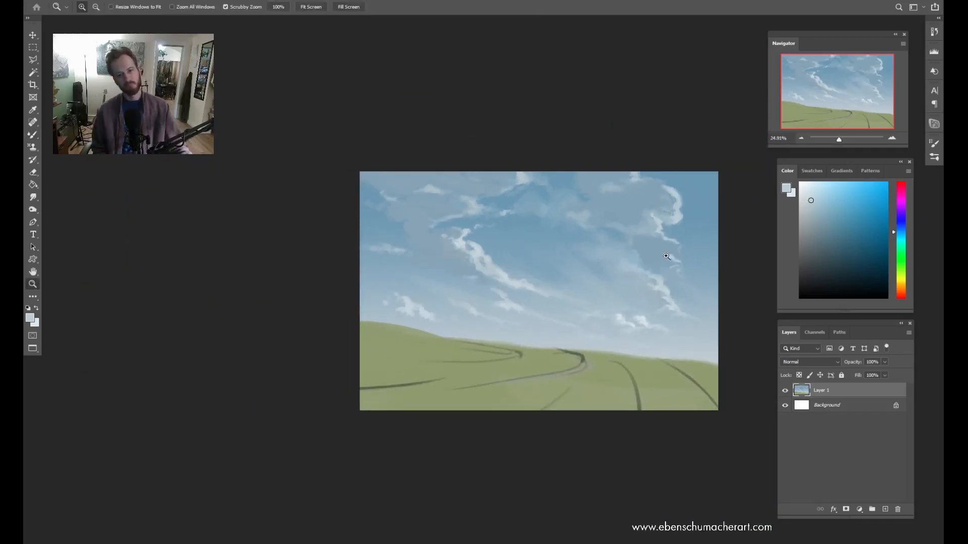
left_click(667, 254)
key("b")
key("ctrl+shift+h")
left_click_drag(444, 252, 392, 261)
key("shift+b")
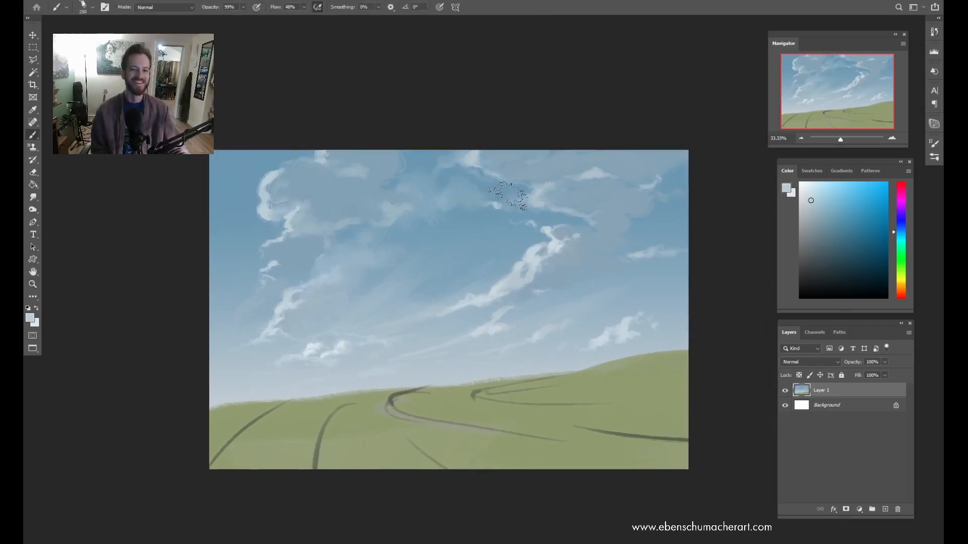
key("shift+b")
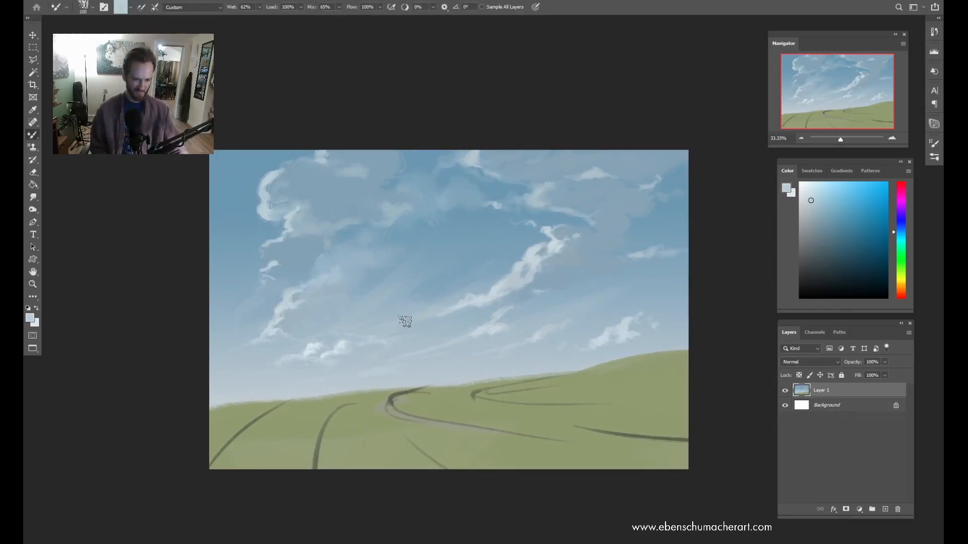
Step: Soften the upper wisps of the lower left-hand cloud with the Mixer Brush
left_click_drag(323, 288, 352, 288)
left_click_drag(352, 288, 367, 271)
key("shift+b")
key("shift+b")
left_click_drag(491, 288, 490, 302)
Step: Sample the grey behind the large diagonal cloud, desaturate it slightly and blend it along the cloud's shaded side
left_click(649, 242, "alt")
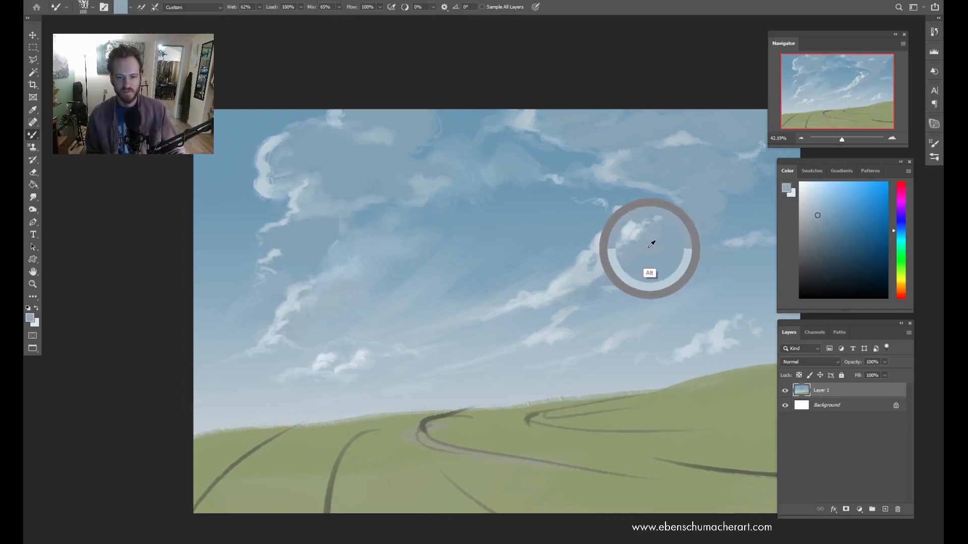
left_click_drag(648, 249, 685, 235)
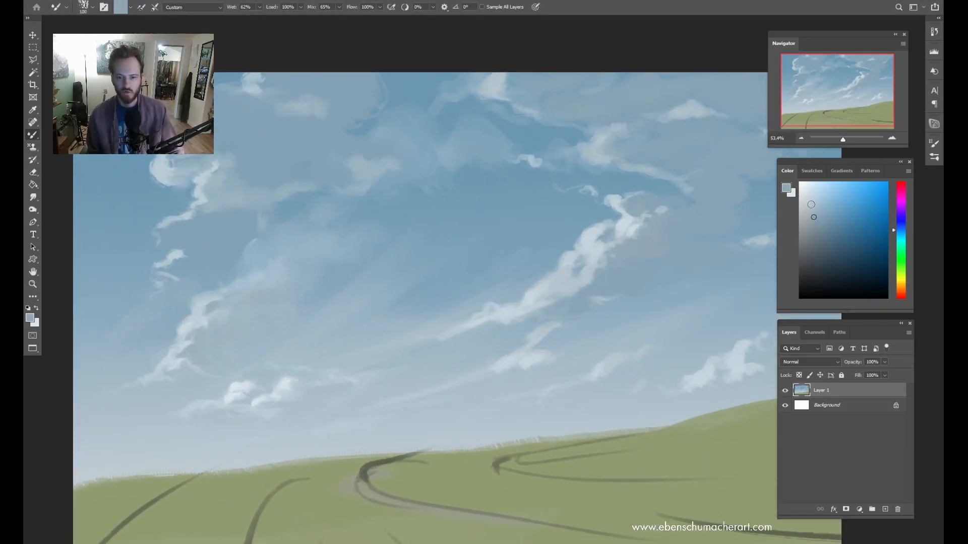
left_click(808, 216)
left_click_drag(616, 301, 677, 277)
left_click_drag(677, 277, 611, 301)
left_click_drag(636, 294, 623, 313)
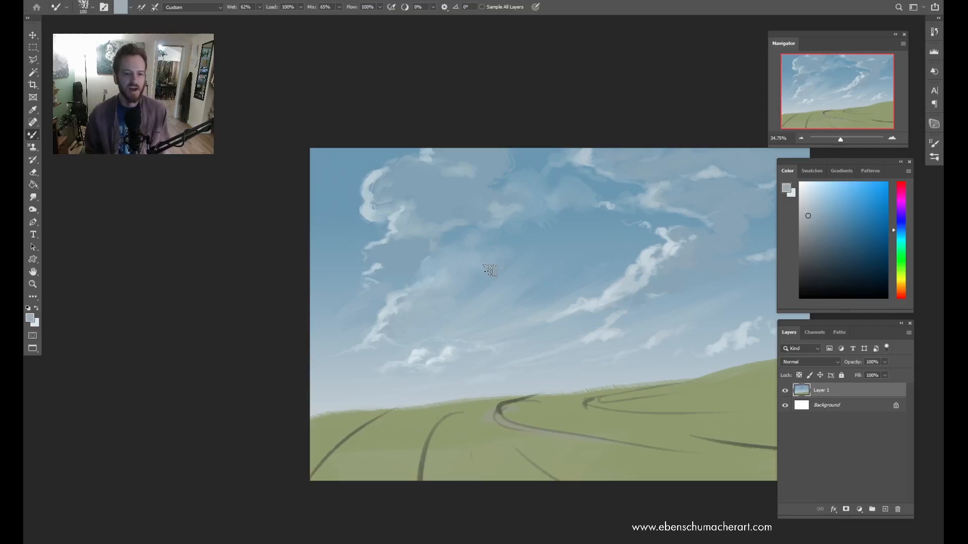
Step: Resample the diagonal cloud's shadow, shift it to a more neutral grey and deepen the shading near the cloud's head
mouse_move(517, 279)
left_mouse_down()
mouse_move(536, 306)
mouse_move(362, 270)
mouse_move(399, 274)
mouse_move(440, 302)
left_mouse_up()
key("shift+b")
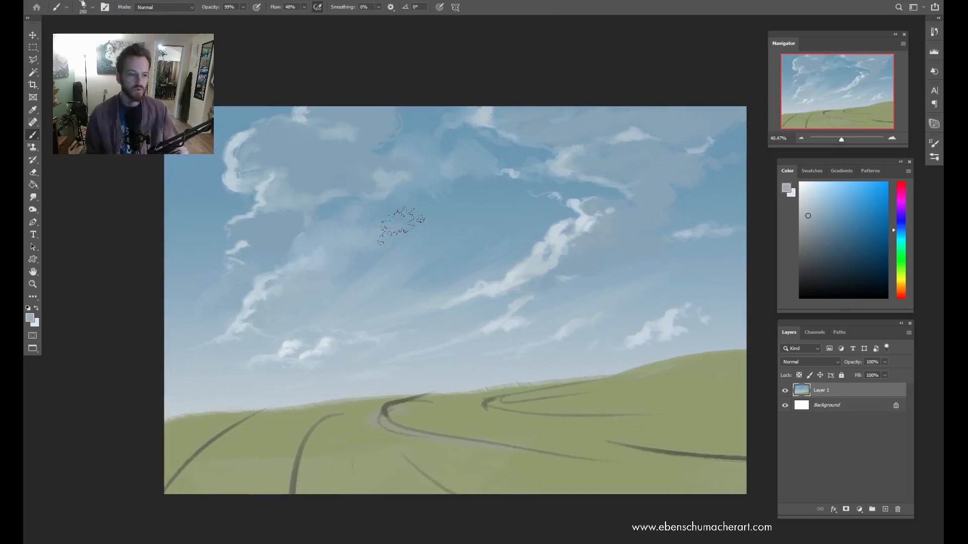
key("shift+b")
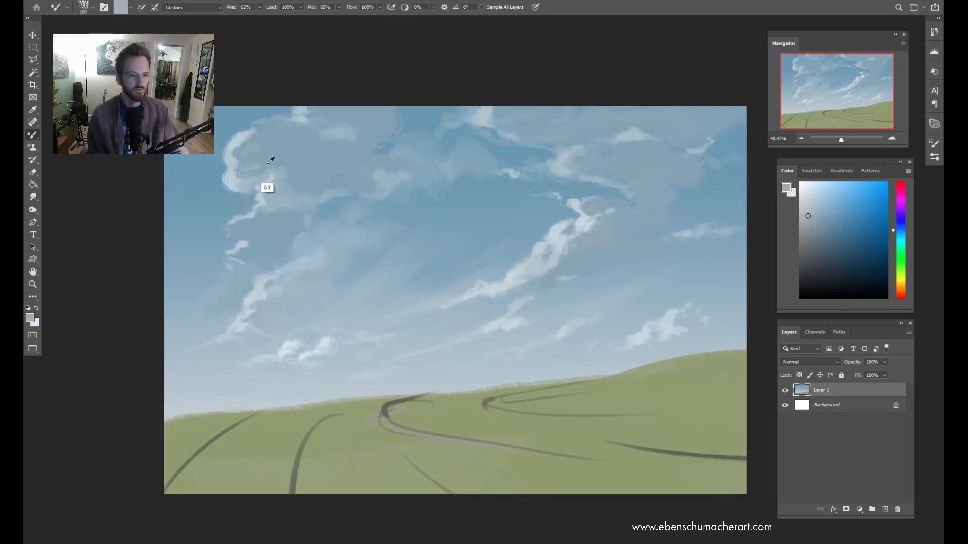
left_click(591, 240, "alt")
left_click_drag(801, 216, 804, 218)
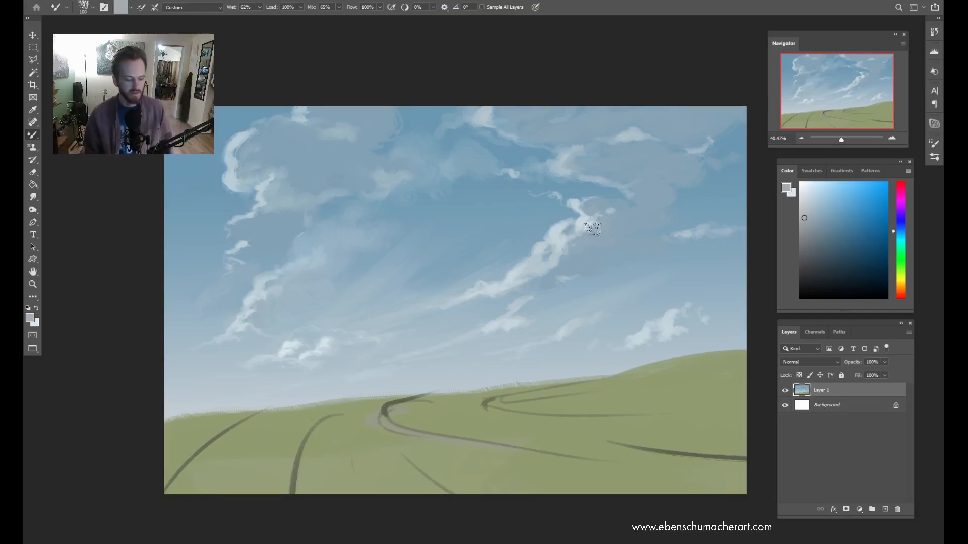
Step: Switch to the regular Brush for a close-up of the diagonal cloud and set the foreground hue to red
key("b")
key("z")
left_click_drag(556, 231, 575, 242)
mouse_move(575, 245)
left_mouse_down()
mouse_move(568, 262)
mouse_move(547, 265)
left_mouse_up()
key("b")
right_click(573, 251)
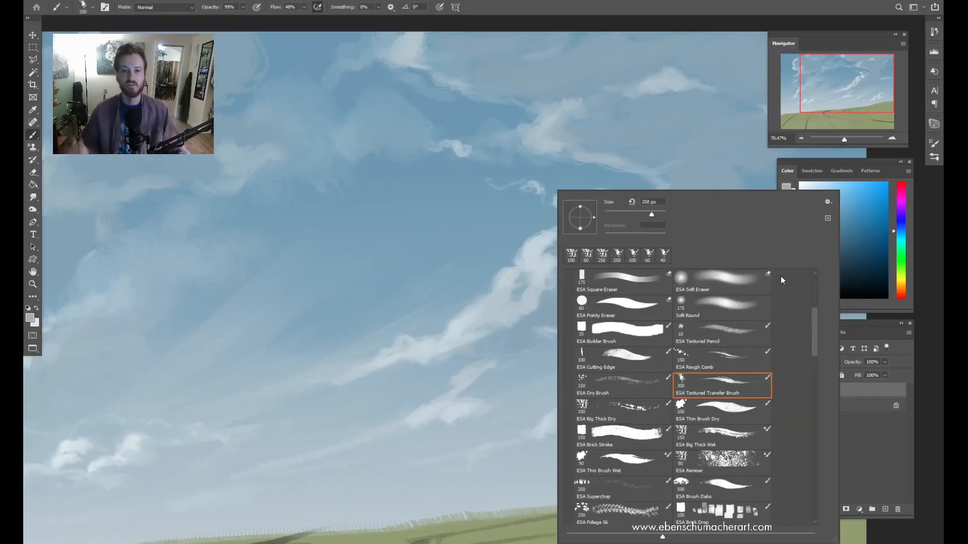
left_click(903, 193)
left_click_drag(903, 193, 902, 299)
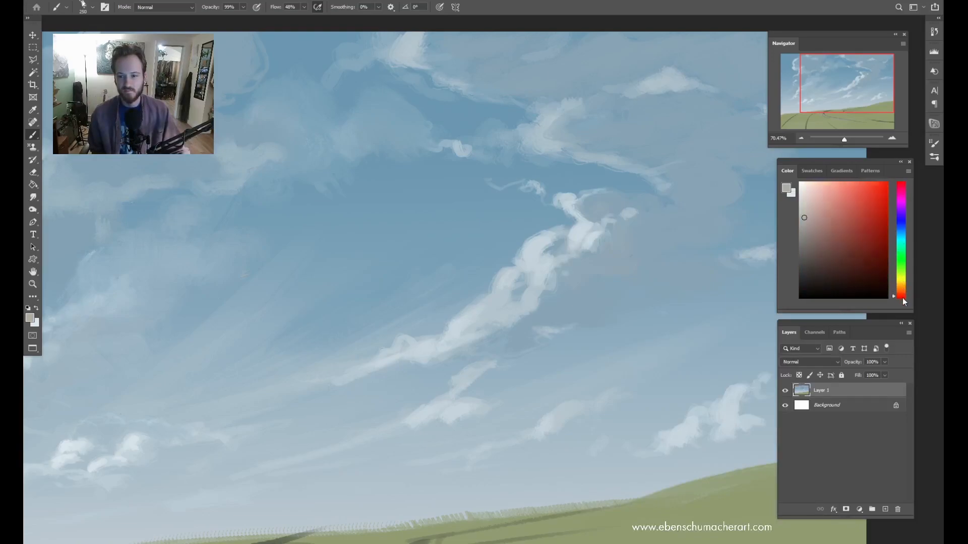
Step: Annotate the diagonal cloud with a small dark red brush: a light-direction arrow and outlines around its lit and shadowed areas
left_click(834, 208)
key("bracketleft")
key("bracketleft")
key("bracketleft")
key("bracketleft")
key("bracketleft")
key("bracketleft")
key("bracketleft")
key("bracketleft")
key("bracketleft")
left_click(887, 218)
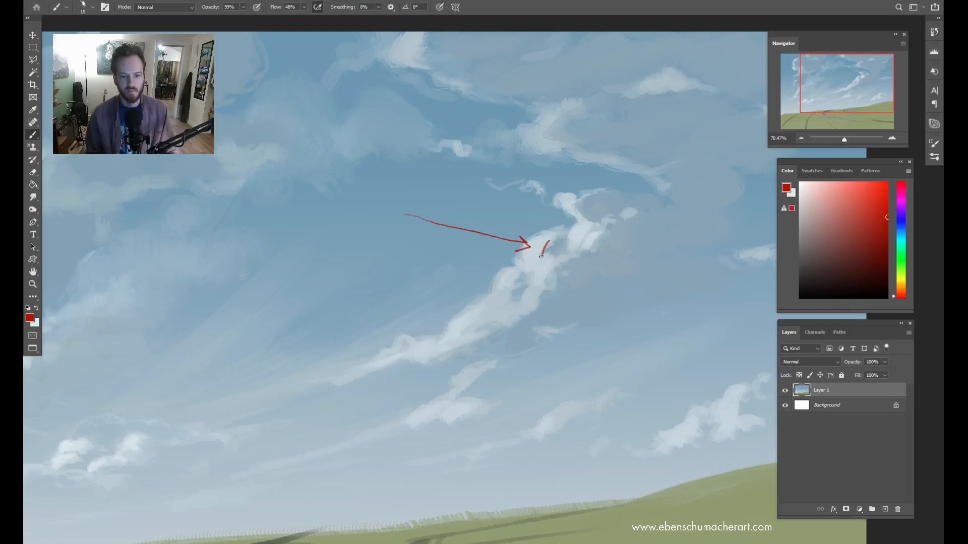
mouse_move(614, 230)
left_mouse_down()
mouse_move(556, 295)
mouse_move(631, 267)
mouse_move(611, 230)
left_mouse_up()
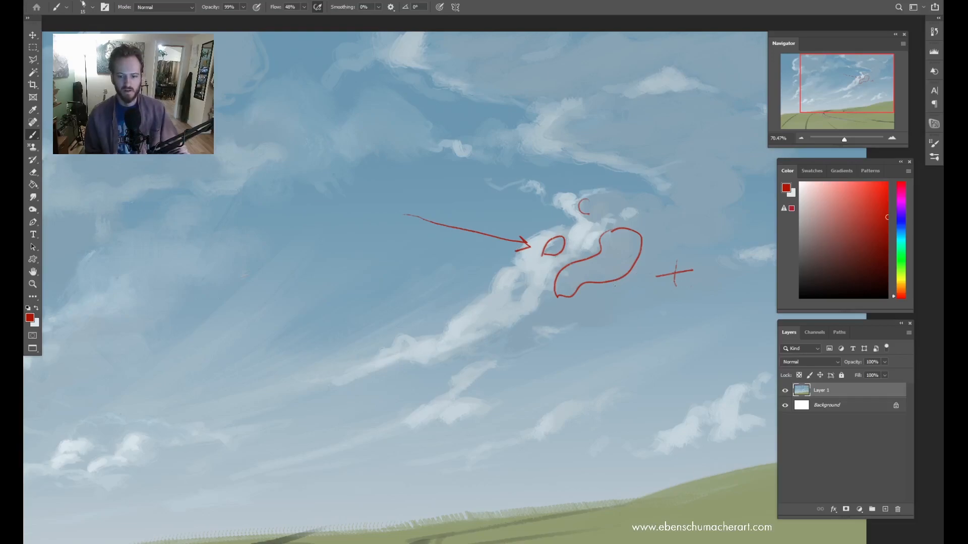
Step: Undo the red annotation strokes over the diagonal cloud
key("ctrl+z")
key("ctrl+z")
key("ctrl+z")
key("ctrl+z")
key("ctrl+z")
key("ctrl+z")
scroll(564, 284, "down", 3)
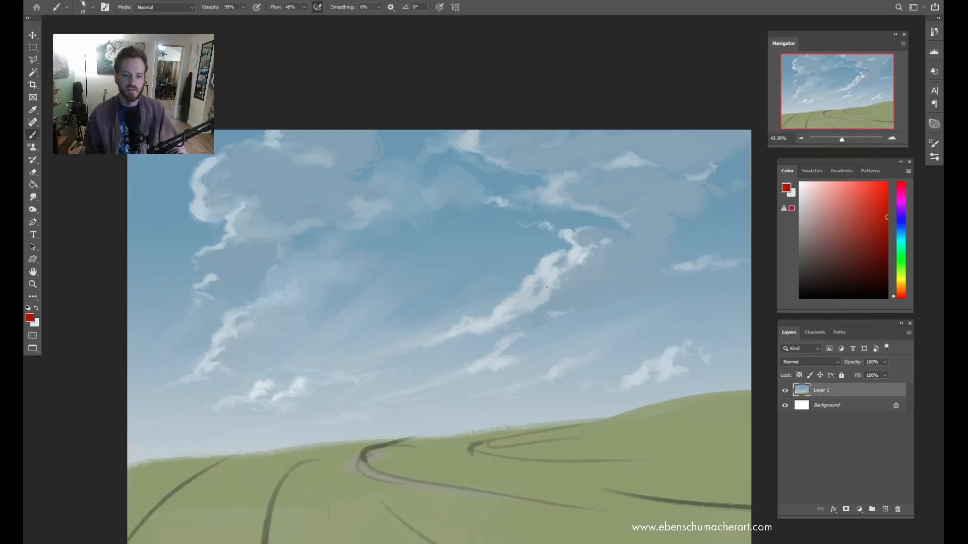
Step: Return to the Mixer Brush, resample the shadow grey beside the diagonal cloud and desaturate it to a more neutral tone
key("shift+b")
left_click(581, 276, "alt")
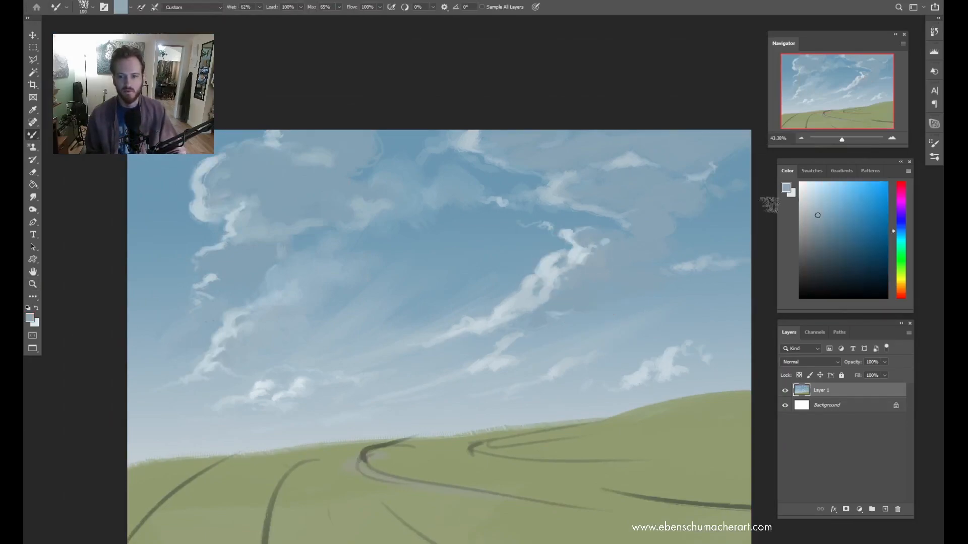
left_click(582, 276, "alt")
left_click(811, 216)
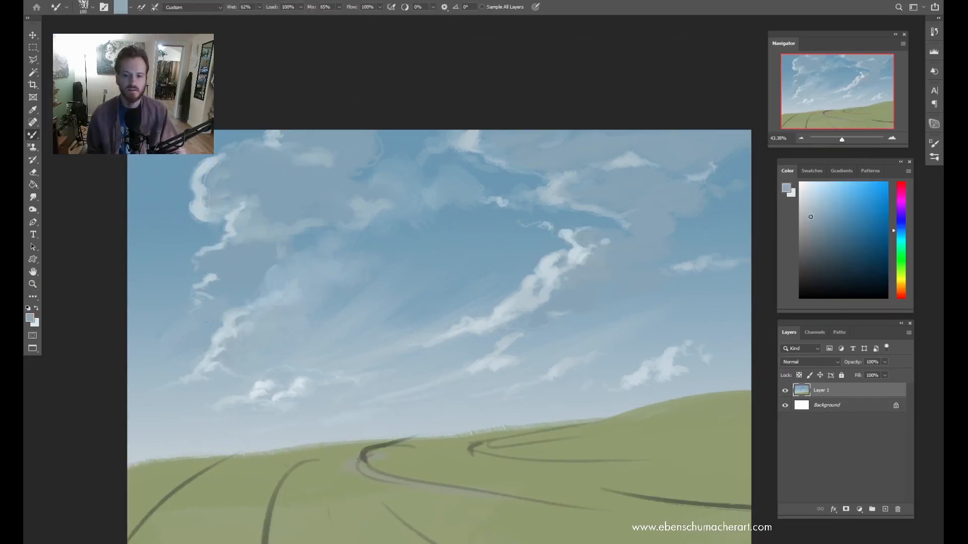
scroll(597, 271, "up", 1)
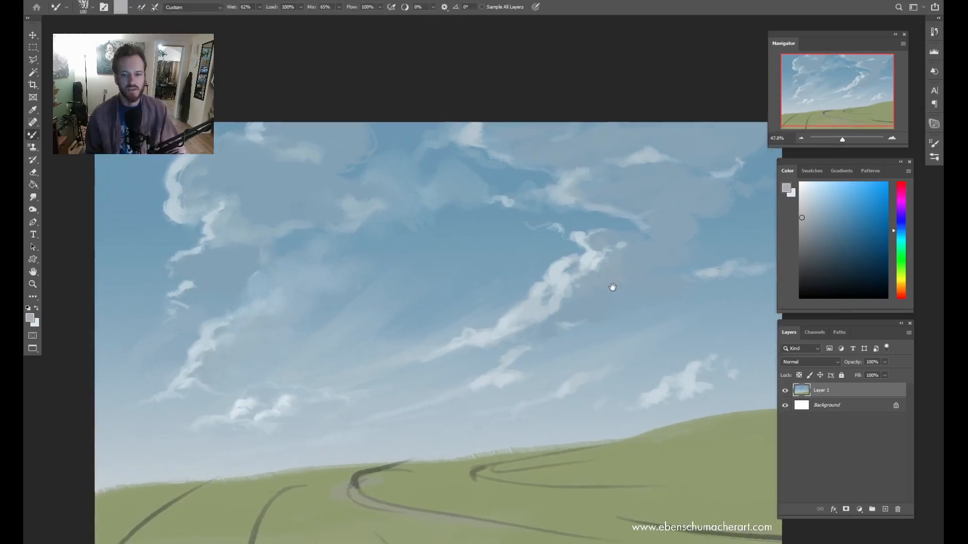
key("shift+b")
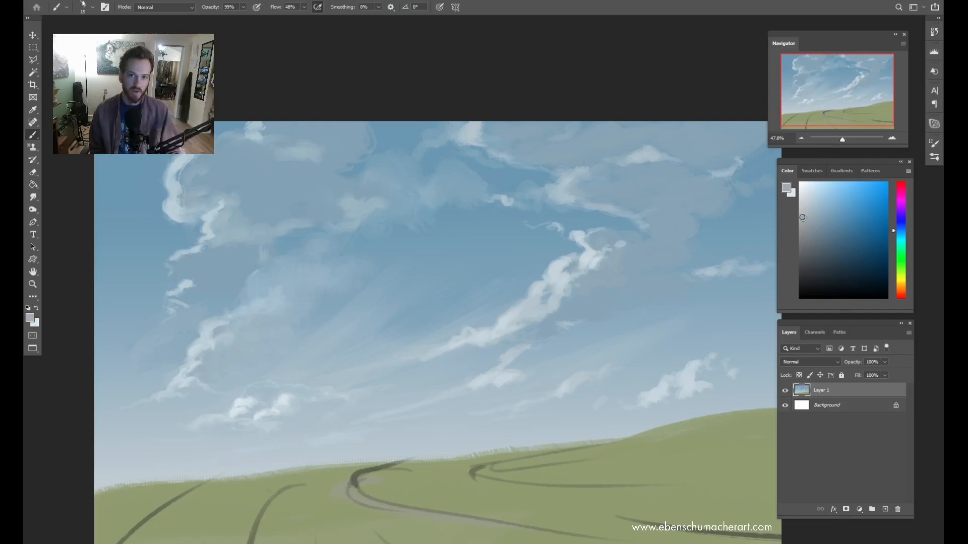
key("shift+b")
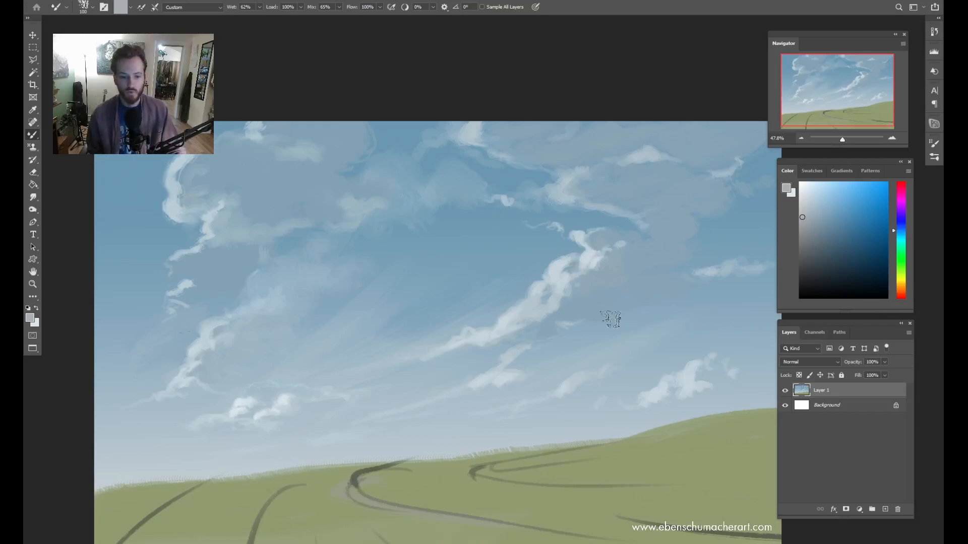
Step: Shrink the Mixer Brush, choose a slightly darker neutral grey and dab small shadows into the diagonal cloud's bright body
key("bracketleft")
key("bracketleft")
key("bracketleft")
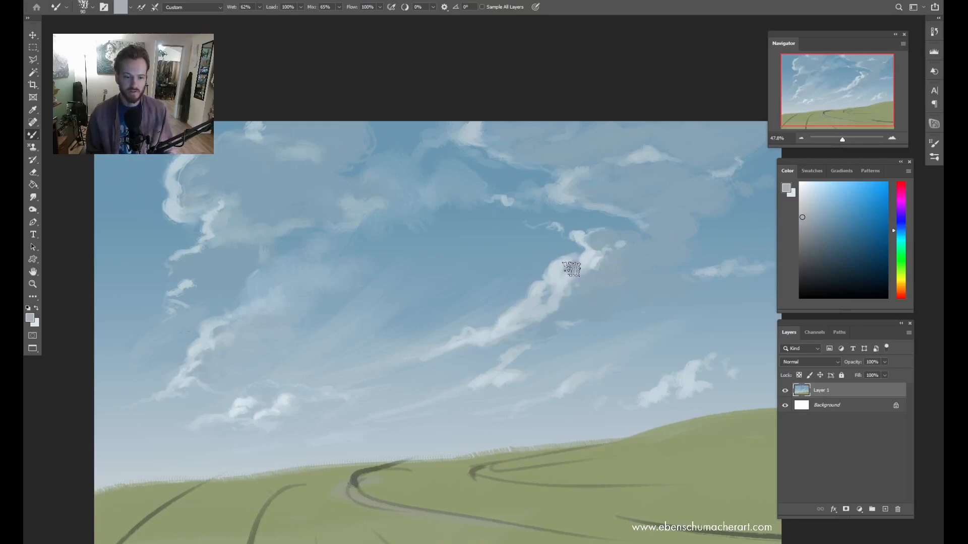
key("bracketleft")
key("bracketleft")
key("bracketleft")
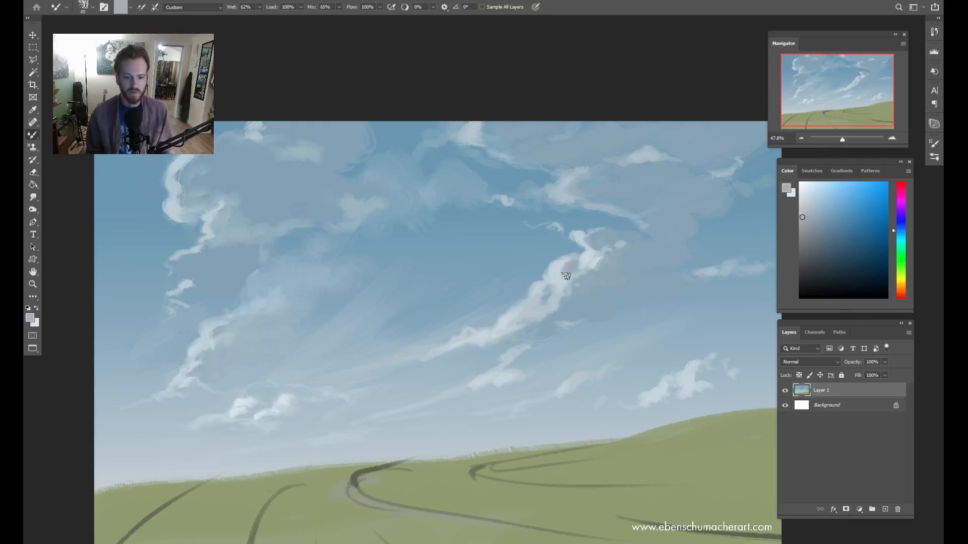
left_click(803, 223)
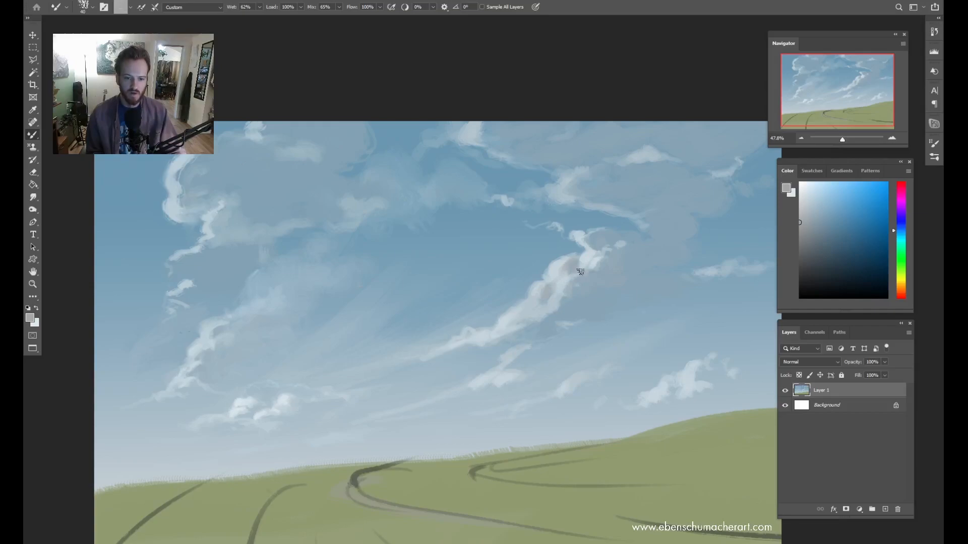
scroll(585, 266, "down", 3)
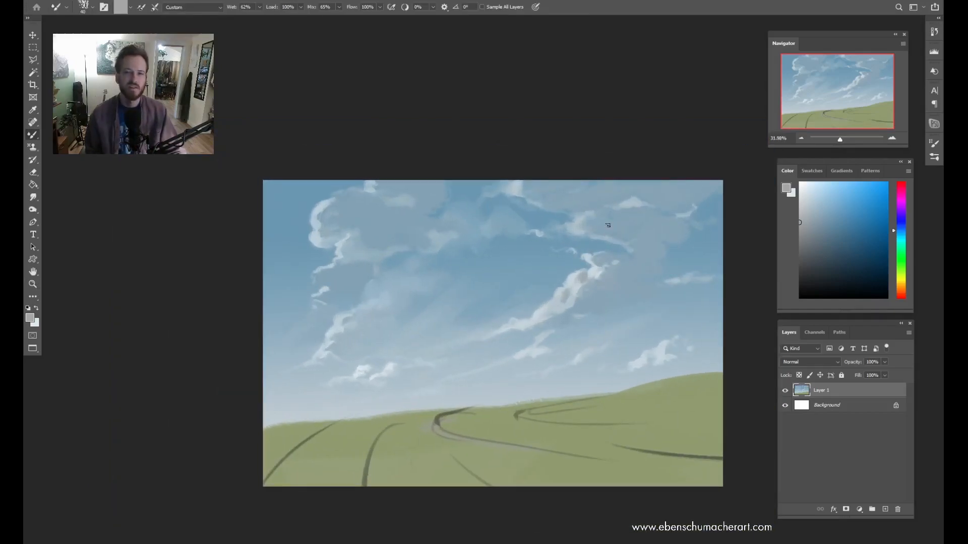
Step: Alternate between the regular Brush and Mixer Brush to paint neutral grey shading around the diagonal cloud's head
key("shift+b")
key("shift+b")
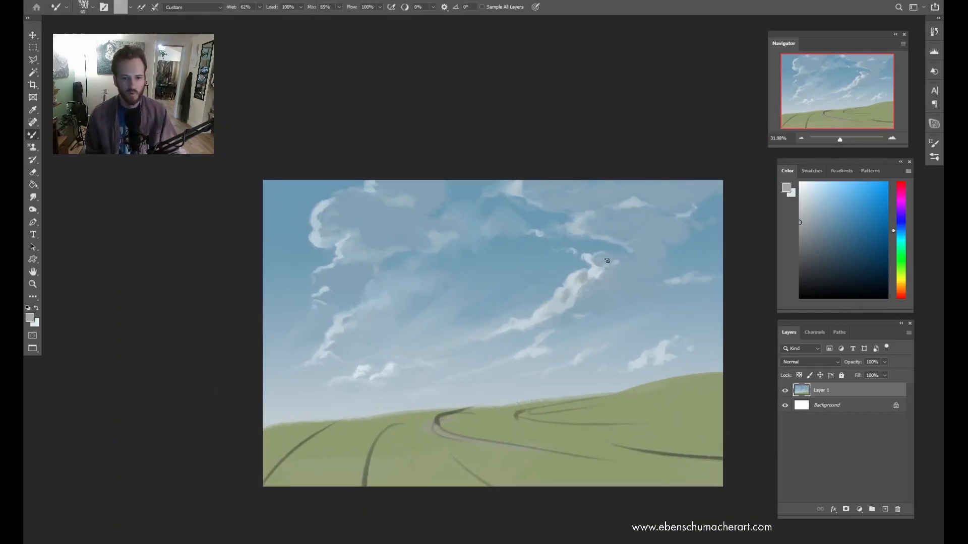
key("shift+b")
scroll(597, 261, "up", 2)
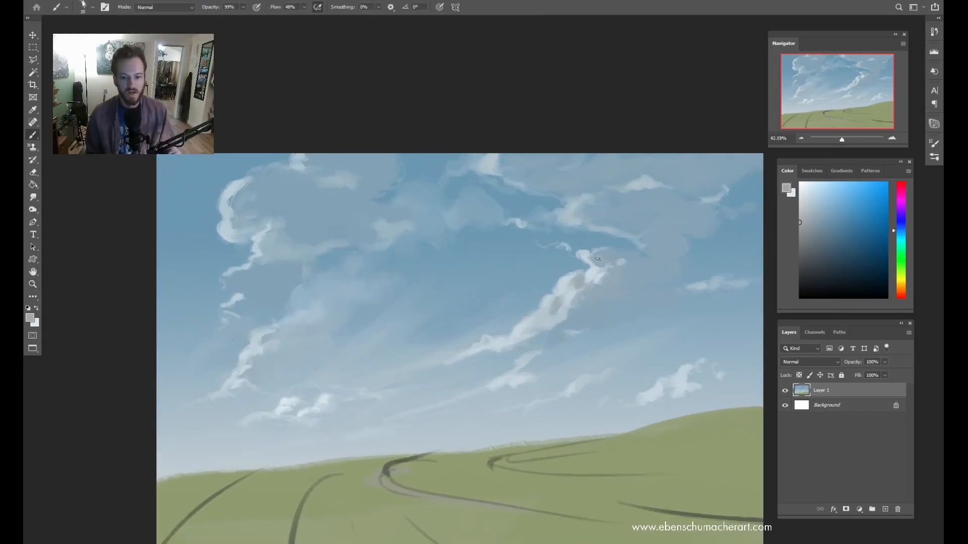
key("bracketright")
key("bracketright")
key("shift+b")
key("shift+b")
key("shift+b")
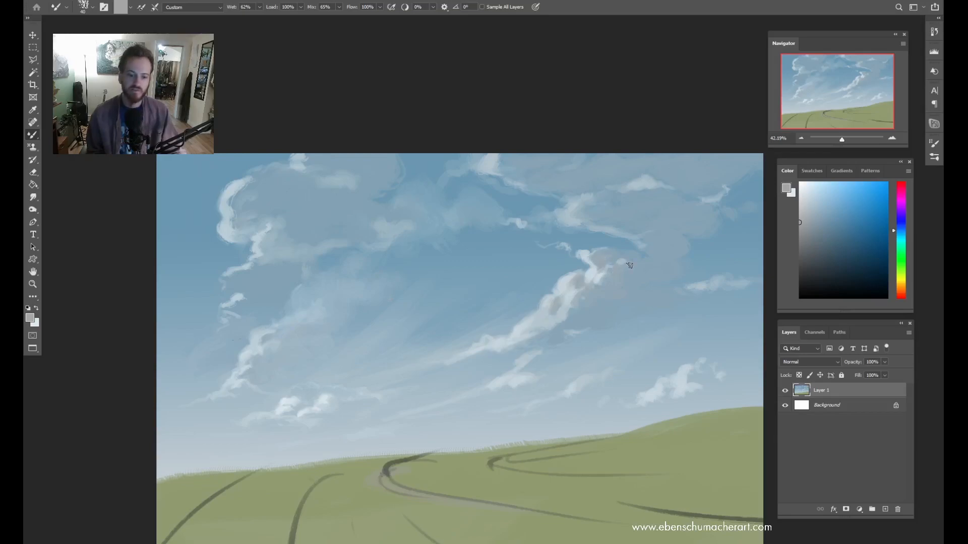
Step: Enlarge the Mixer Brush and blend the grey shadow outward from the shaded side of the diagonal cloud's head
key("bracketright")
key("bracketright")
key("bracketright")
key("bracketright")
key("bracketright")
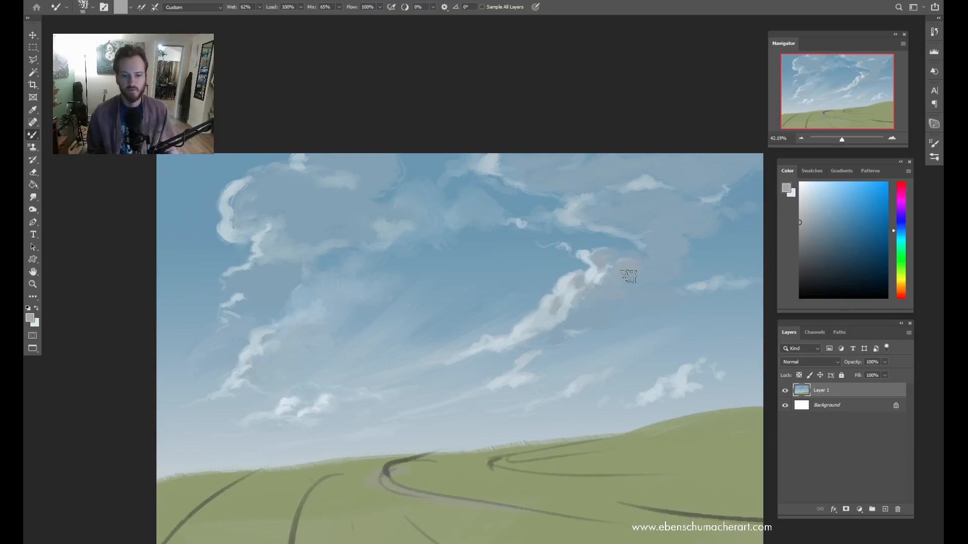
mouse_move(640, 267)
left_mouse_down()
mouse_move(583, 306)
mouse_move(618, 270)
mouse_move(669, 261)
mouse_move(648, 264)
mouse_move(666, 240)
mouse_move(631, 279)
mouse_move(660, 284)
left_mouse_up()
key("z")
key("b")
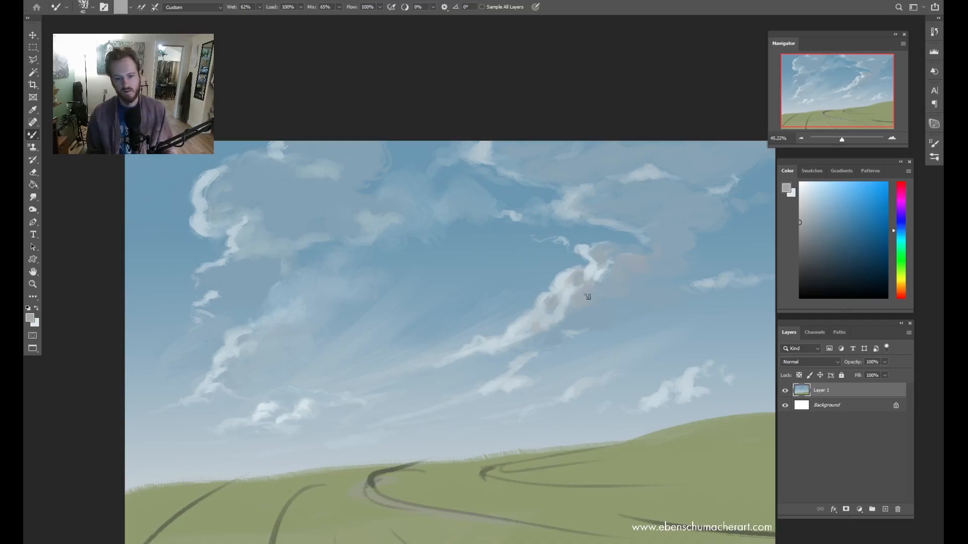
Step: Blend grey shading along the lower underside of the diagonal cloud with a slightly larger Mixer Brush
key("bracketright")
key("bracketright")
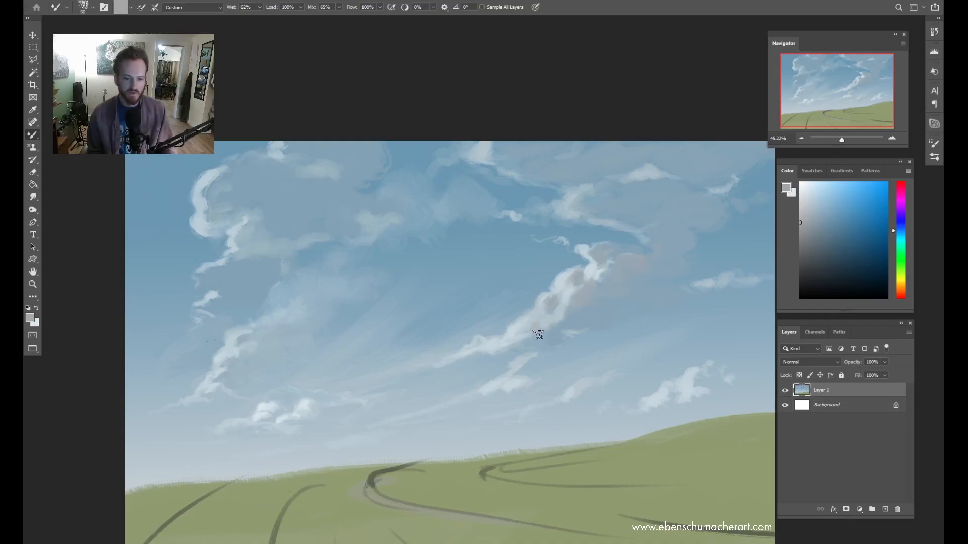
left_click_drag(532, 335, 523, 339)
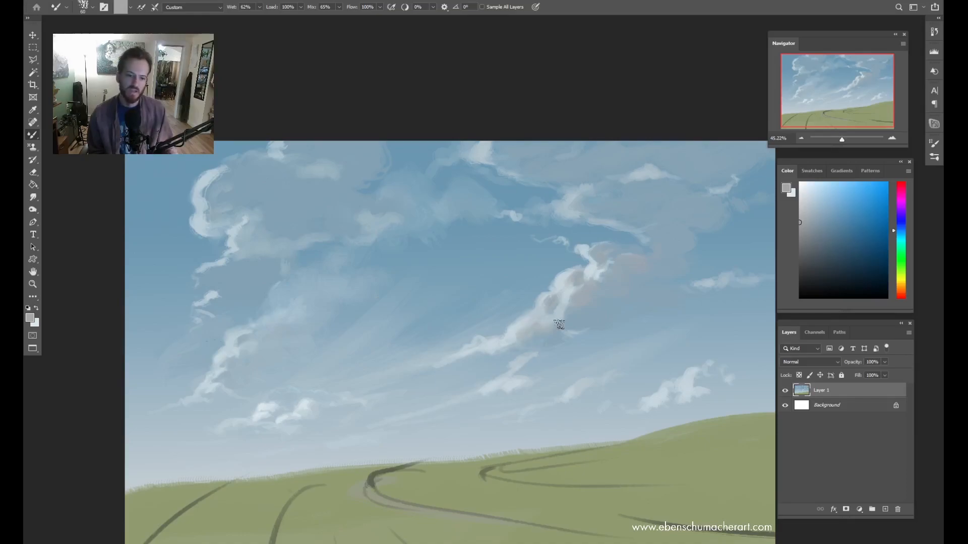
key("bracketright")
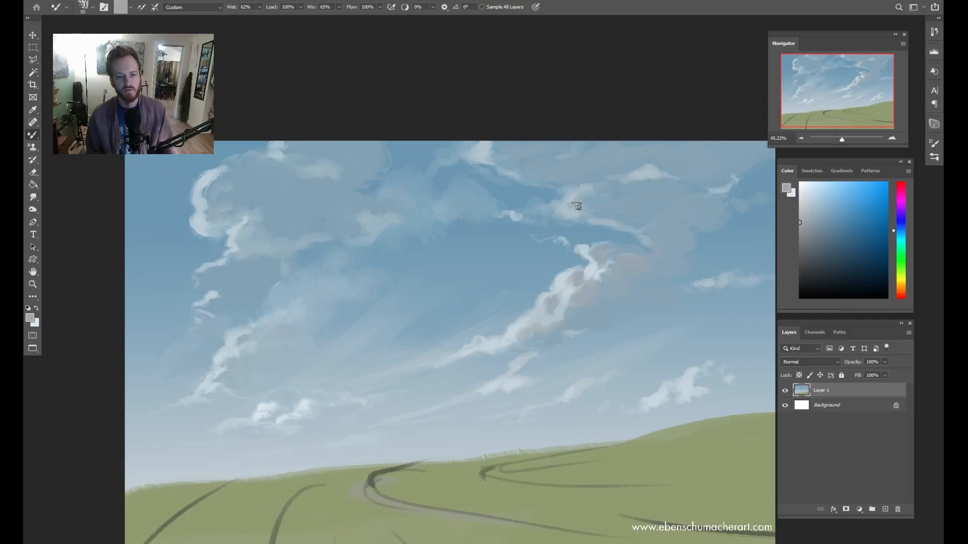
Step: Brush warm grey shadows beneath the bright edges of the upper right-hand clouds, adjusting the Mixer Brush size as needed
key("bracketright")
key("bracketright")
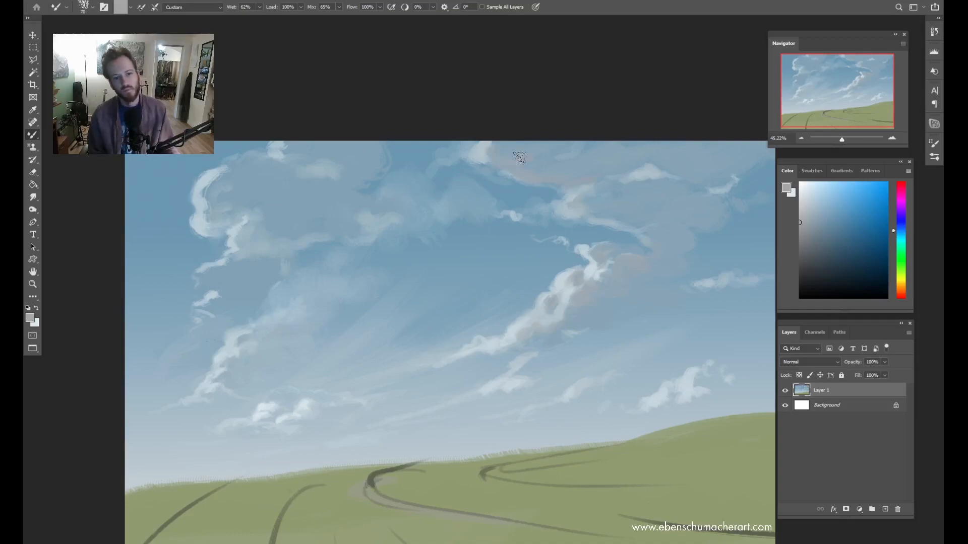
key("bracketright")
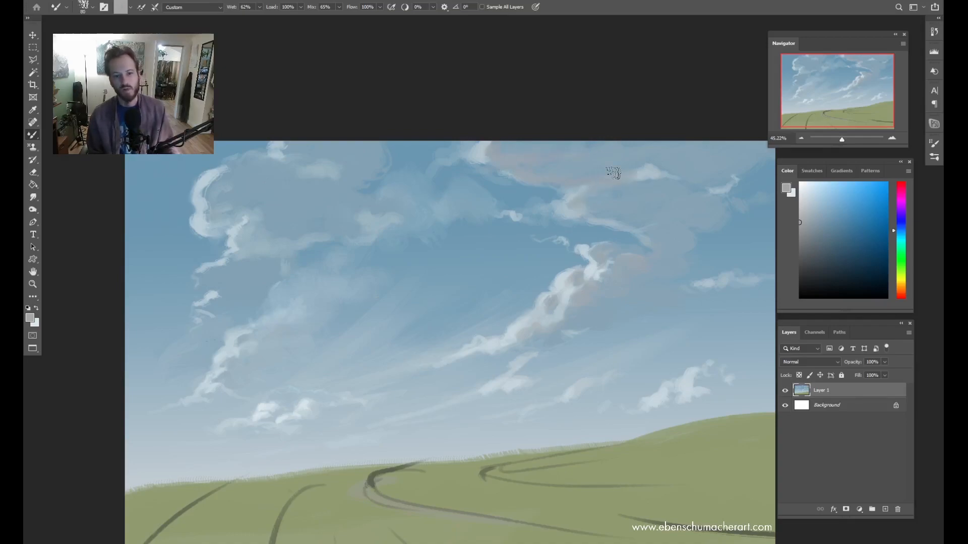
key("bracketleft")
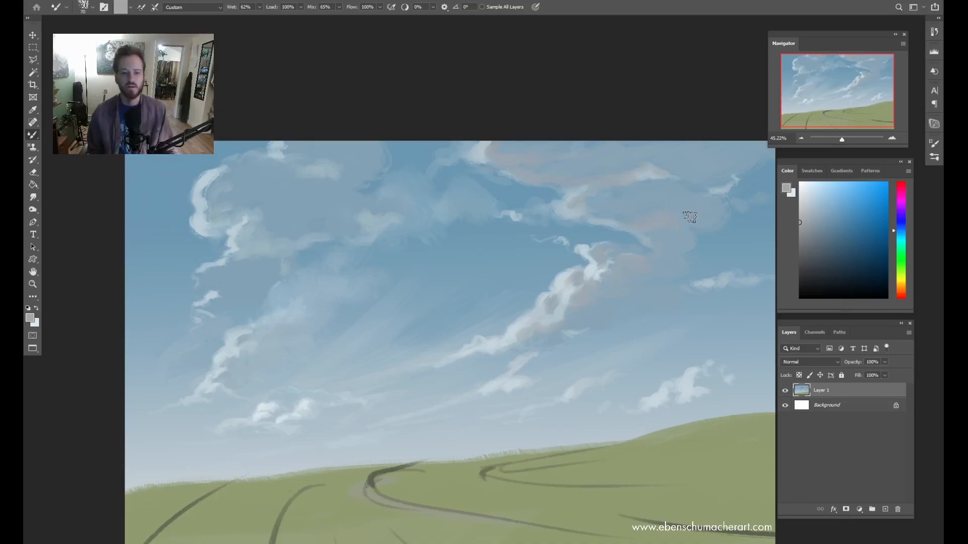
Step: Work the same neutral grey into the shaded inner edges of the upper left-hand cloud with the Mixer Brush
key("z")
left_click_drag(677, 264, 667, 249)
left_click(668, 249)
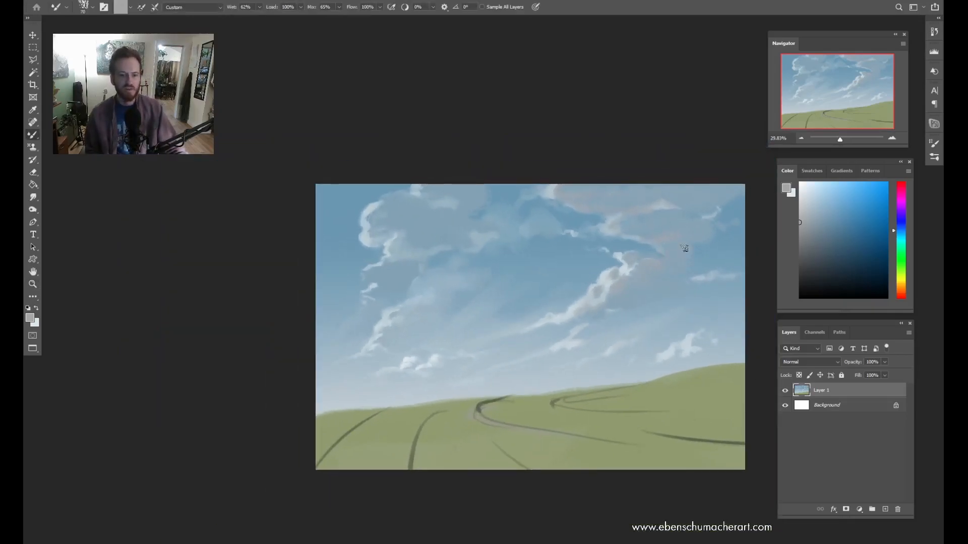
left_click(636, 246)
key("b")
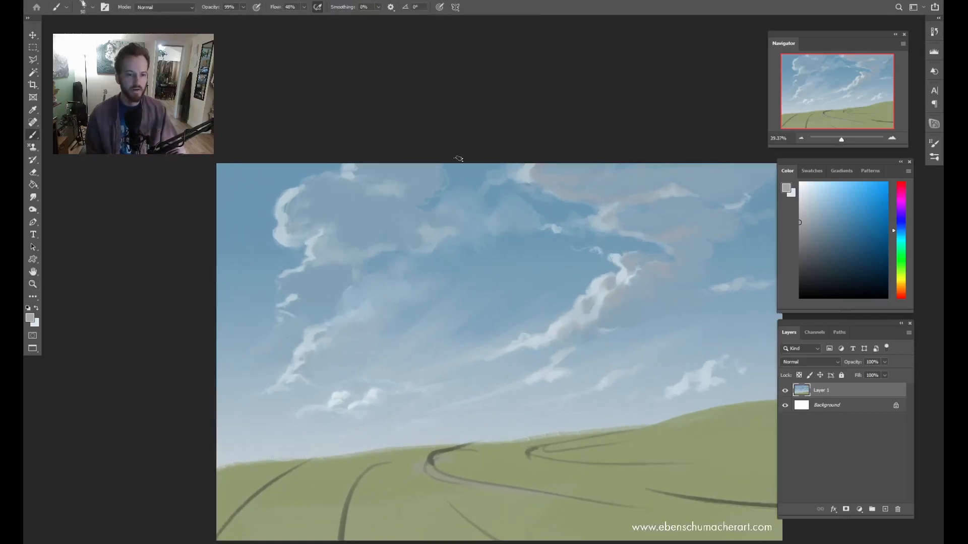
key("shift+b")
key("shift+b")
key("shift+b")
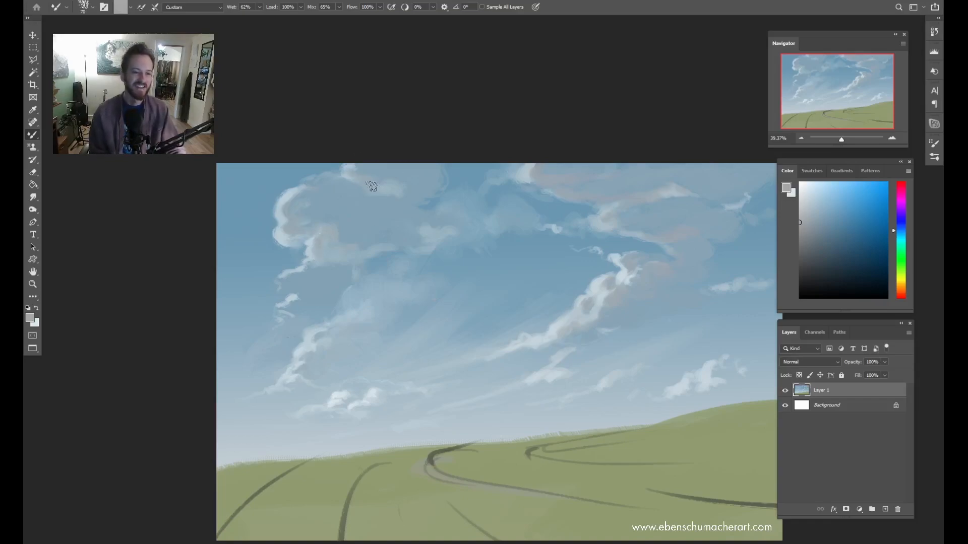
Step: Sample light, grey and blue tones around the left-hand cloud and blend its lower wisps and upper edge
left_click(301, 296, "alt")
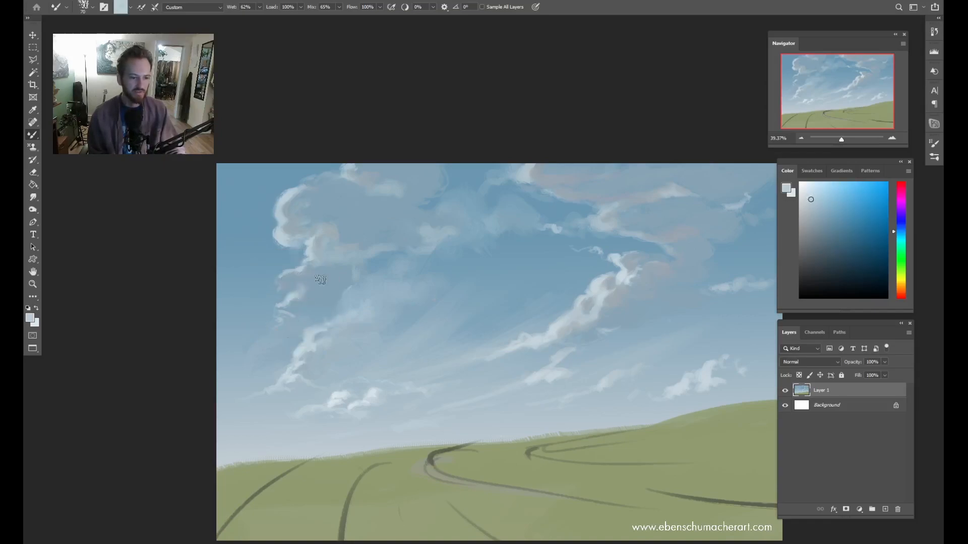
left_click(301, 292, "alt")
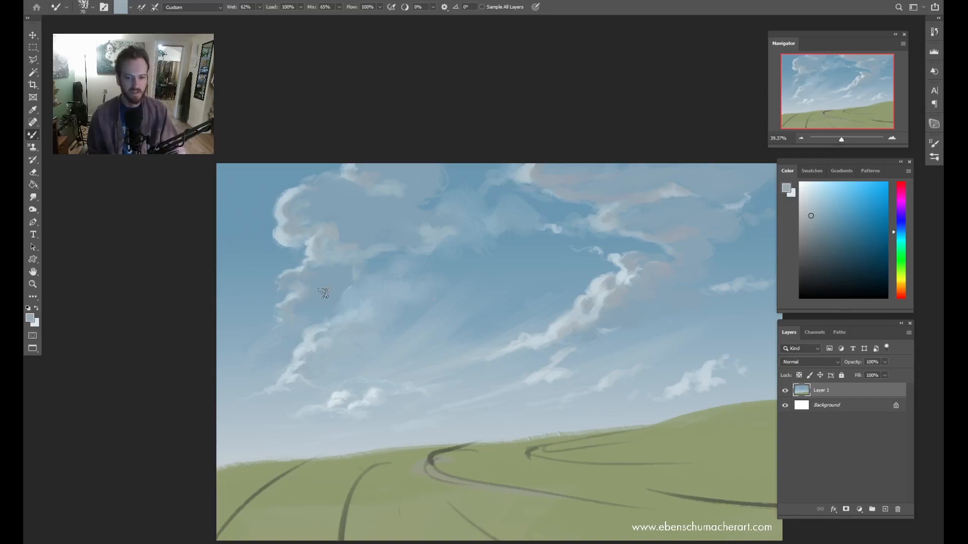
left_click(352, 232, "alt")
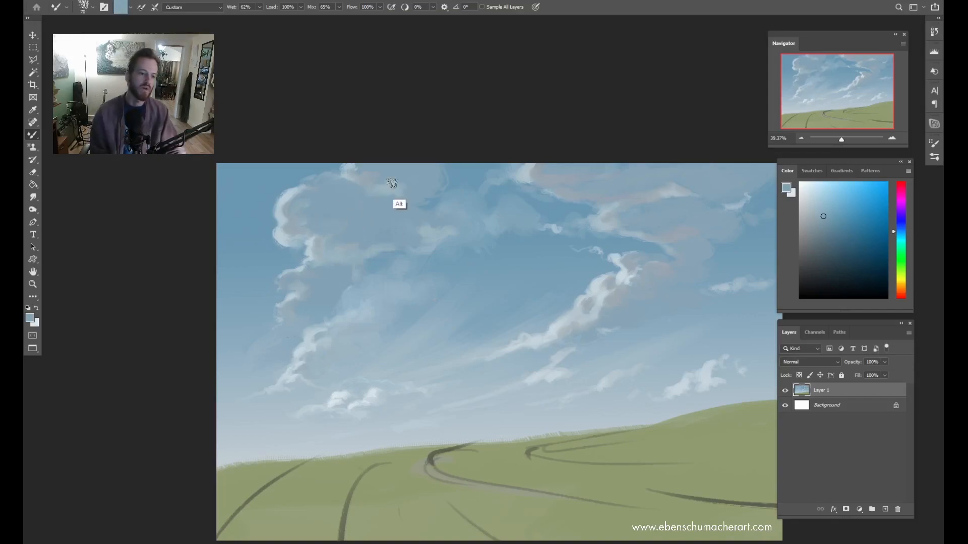
left_click(295, 233, "alt")
left_click(367, 176, "alt")
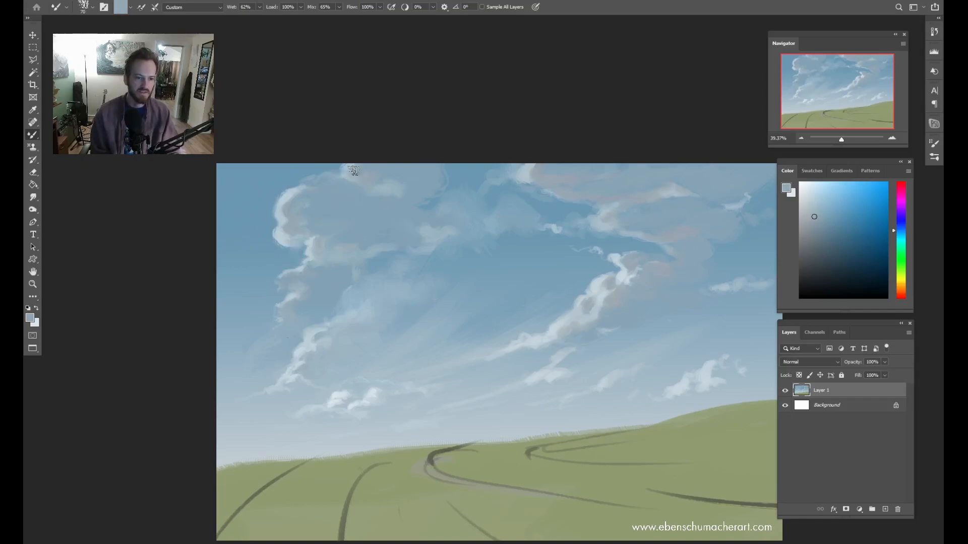
Step: Sample tones around the upper right-hand cloud bank and build out its left-facing edges with soft, light strokes
left_click(546, 184, "alt")
left_click(527, 192, "alt")
left_click(530, 191, "alt")
left_click(552, 182, "alt")
left_click(528, 173, "alt")
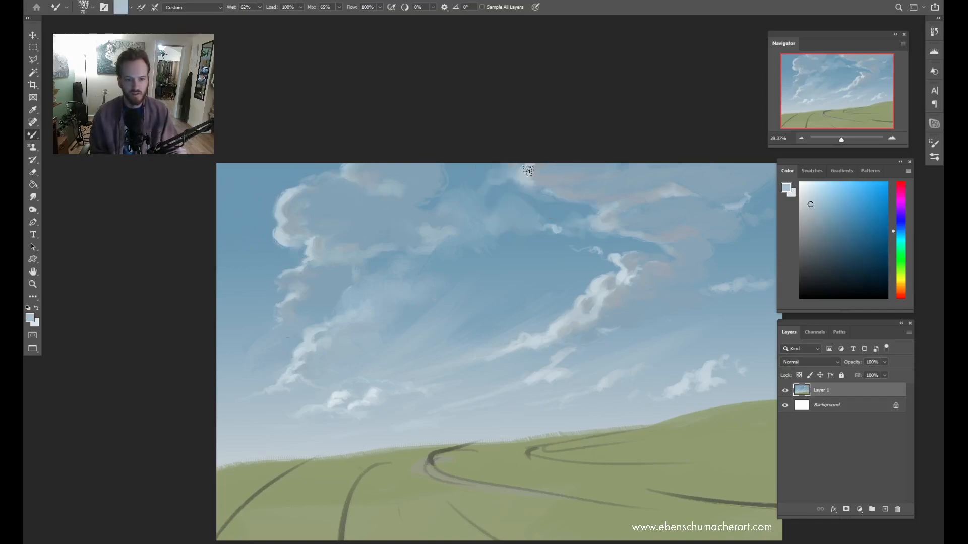
left_click(527, 179, "alt")
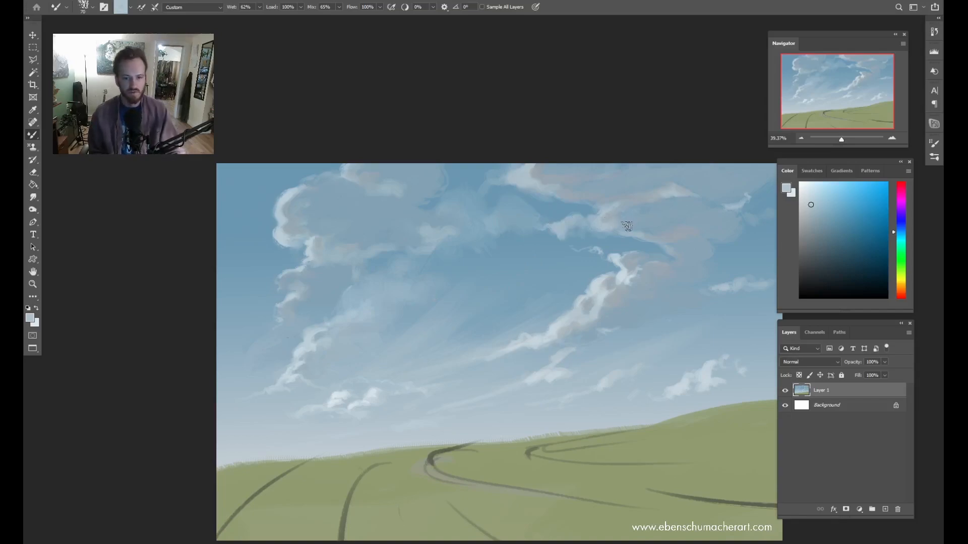
Step: Sample the diagonal cloud's highlight to brighten the wisp above it, and use a sampled sky blue to soften the cloud's tail
left_click(625, 272, "alt")
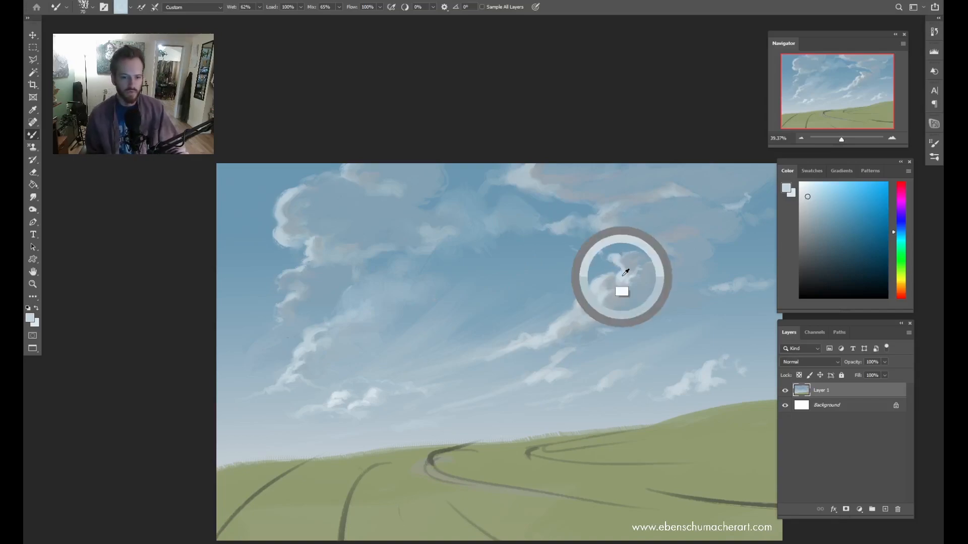
left_click_drag(564, 231, 536, 240)
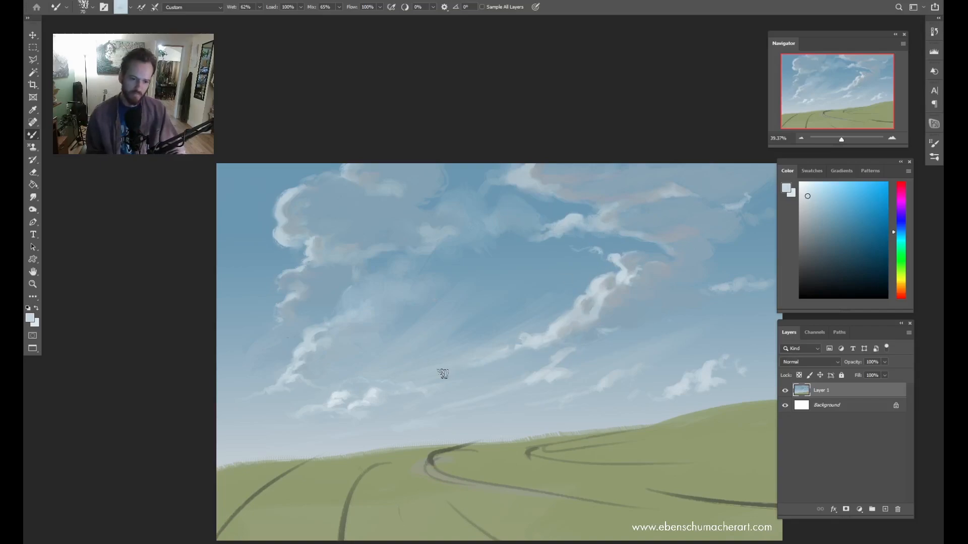
left_click(578, 334, "alt")
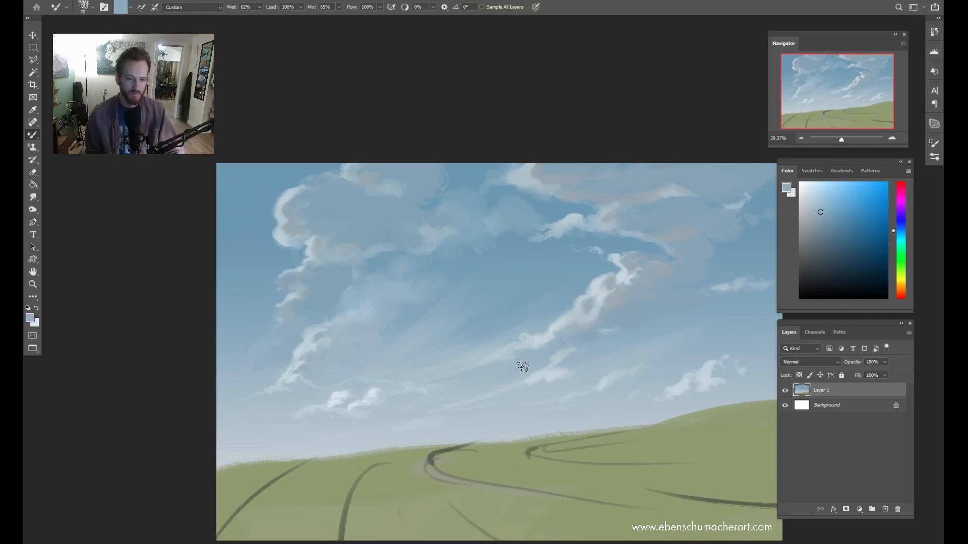
Step: Sample the haze and highlight tones of the small low cloud near the horizon and repaint its lit puffs with the Brush
key("z")
left_click_drag(413, 370, 405, 371)
left_click(405, 371)
key("b")
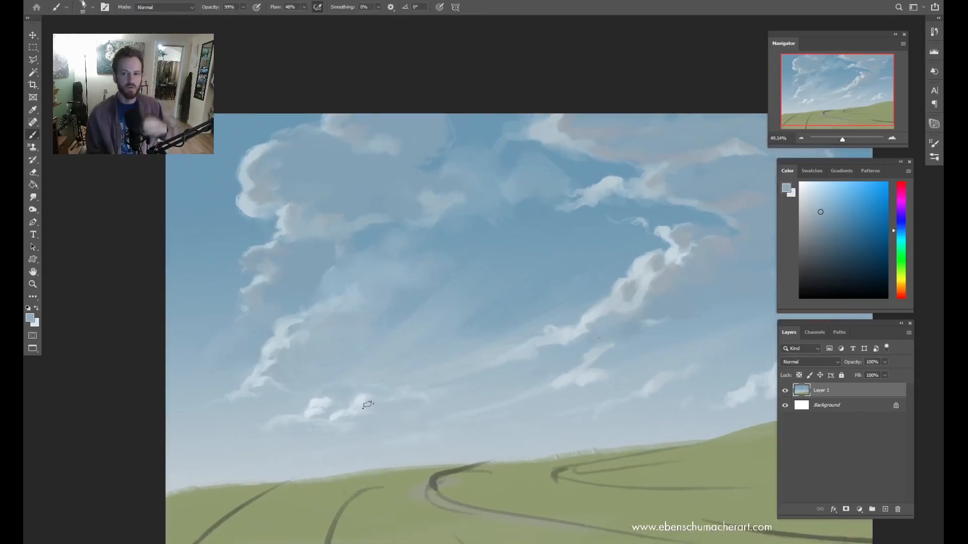
key("z")
mouse_move(373, 406)
left_mouse_down()
mouse_move(411, 404)
mouse_move(360, 426)
mouse_move(358, 407)
left_mouse_up()
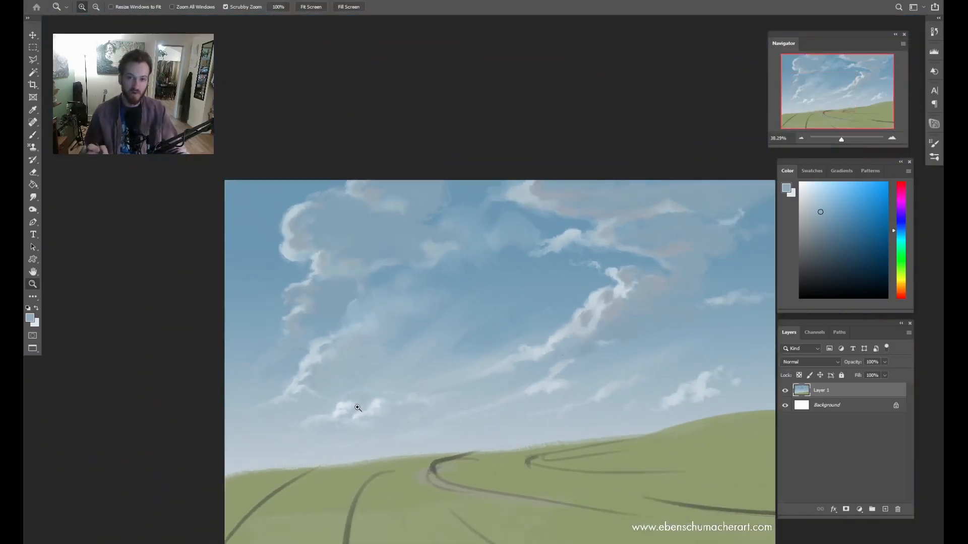
key("b")
left_click(341, 433, "alt")
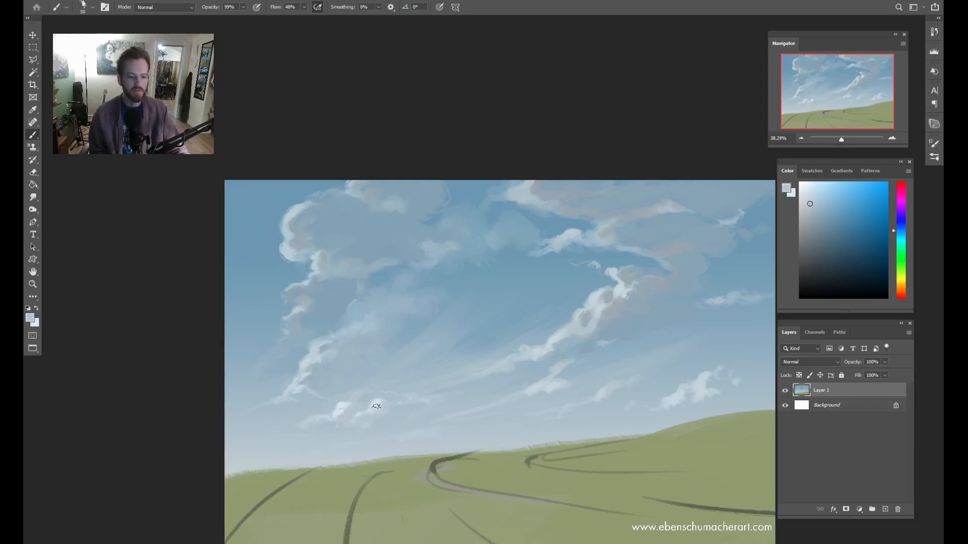
left_click(378, 400, "alt")
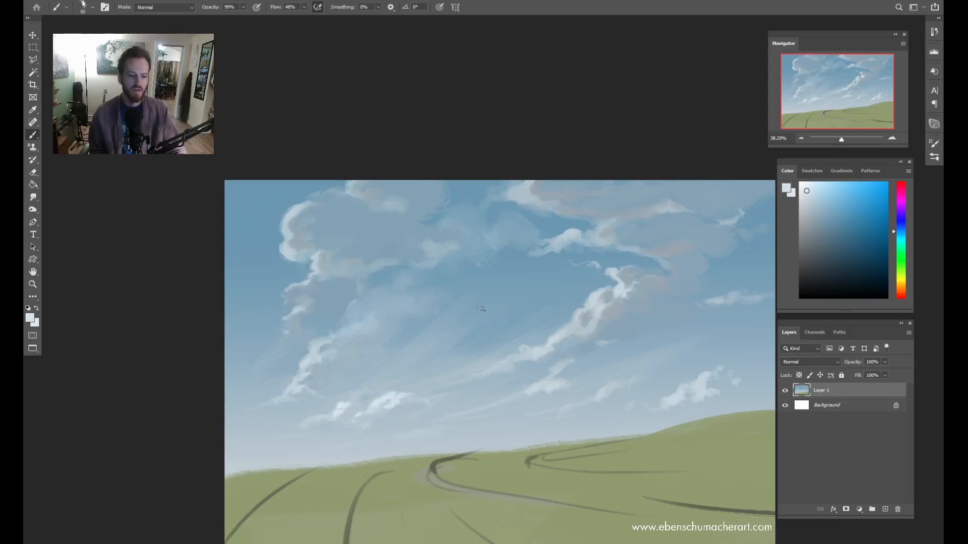
key("ctrl+z")
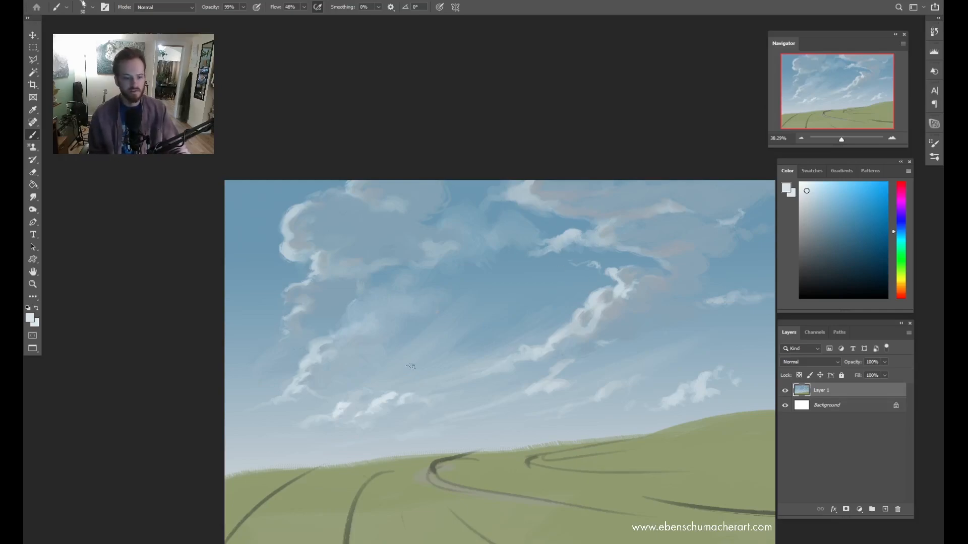
Step: Try a broader light stroke at the left end of the small low cloud with the Brush at size 100, and undo it
key("bracketright")
key("bracketright")
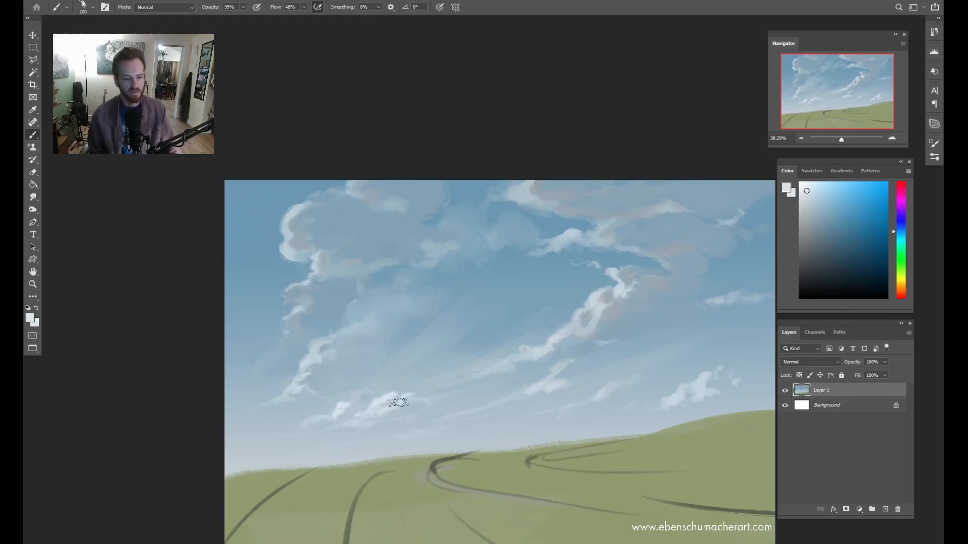
left_click_drag(284, 428, 297, 426)
key("ctrl+z")
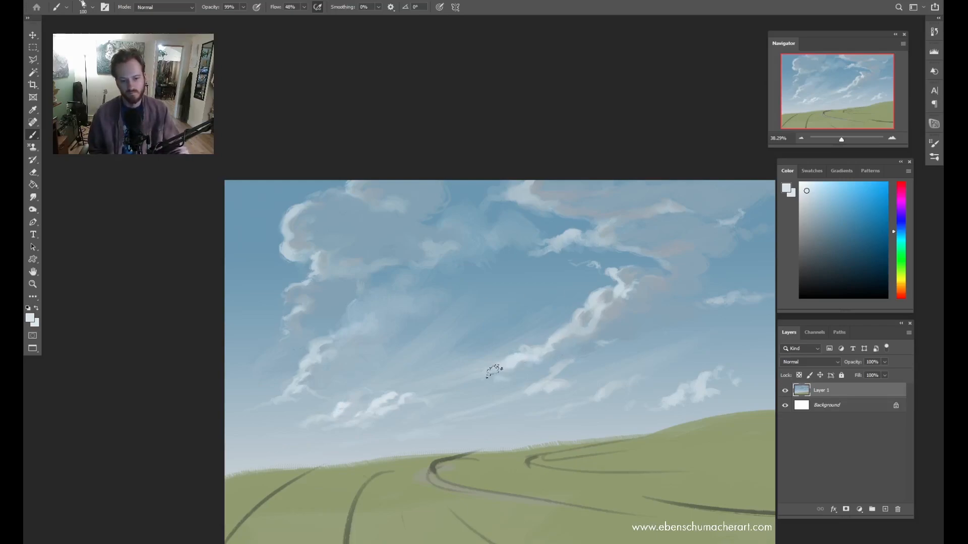
Step: Flip the picture horizontally to check the composition of the clouds
key("z")
mouse_move(529, 346)
left_mouse_down()
mouse_move(489, 337)
mouse_move(553, 340)
left_mouse_up()
key("ctrl+shift+h")
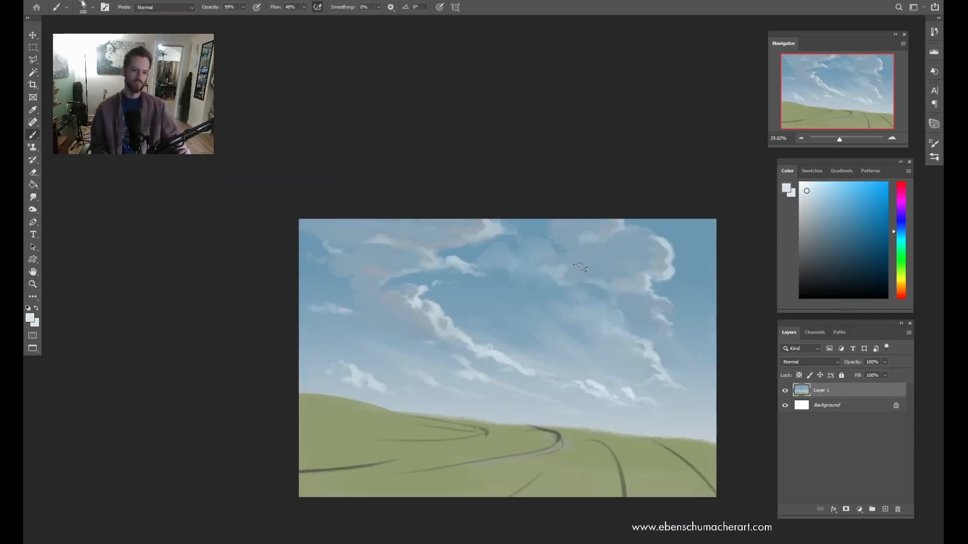
key("ctrl+space")
mouse_move(602, 319)
left_mouse_down()
mouse_move(615, 311)
mouse_move(575, 320)
left_mouse_up()
Step: Sample grey and light cloud tones, rework the low left-hand cloud and brighten its lit side with near-white and white using the Mixer Brush
key("alt")
left_click(641, 259, "alt")
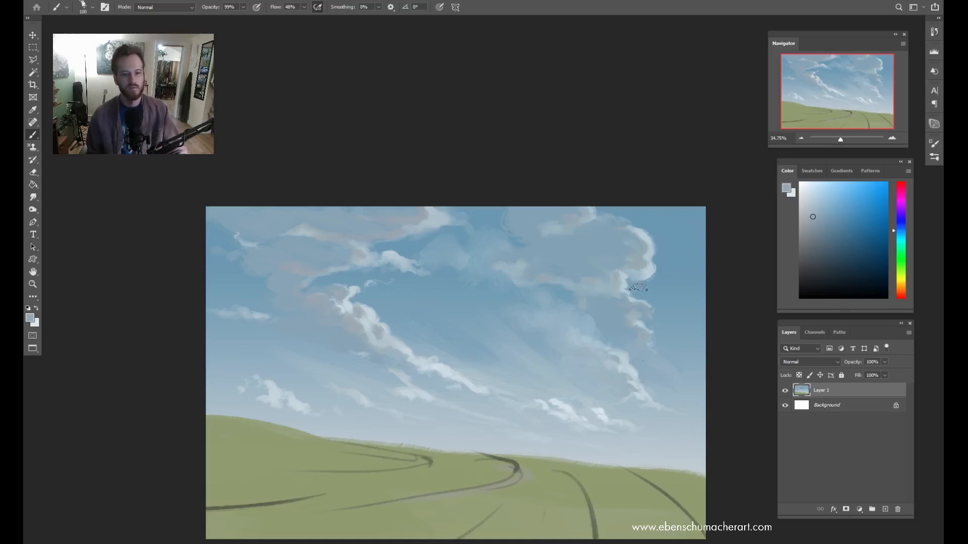
left_click(257, 401, "alt")
left_click(275, 394, "alt")
key("shift+b")
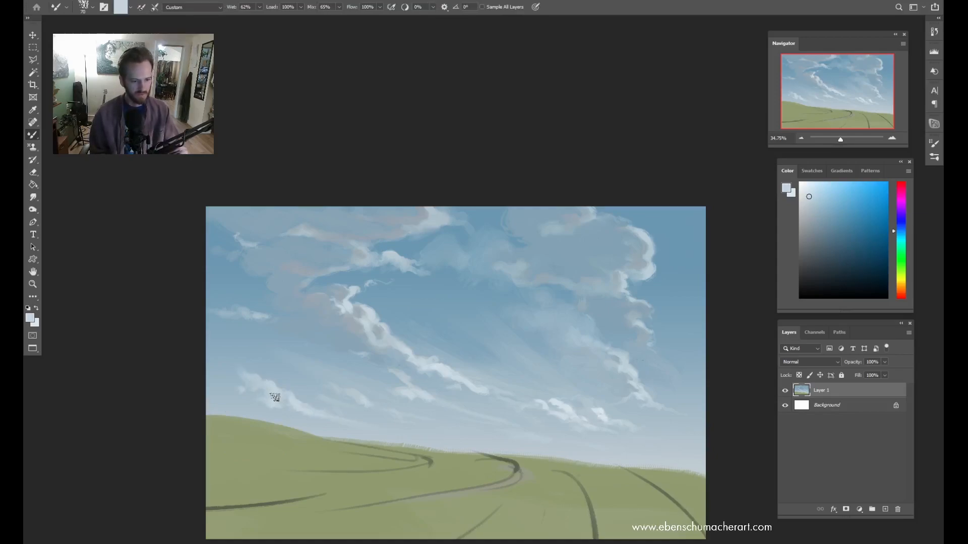
left_click(802, 193)
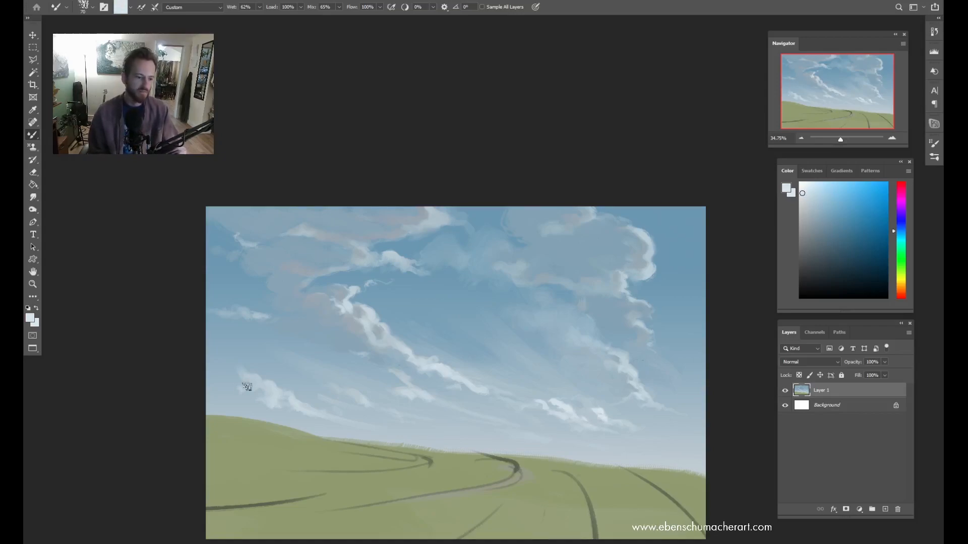
mouse_move(251, 392)
left_mouse_down()
mouse_move(250, 366)
mouse_move(256, 384)
mouse_move(241, 369)
mouse_move(267, 384)
left_mouse_up()
left_click(800, 181)
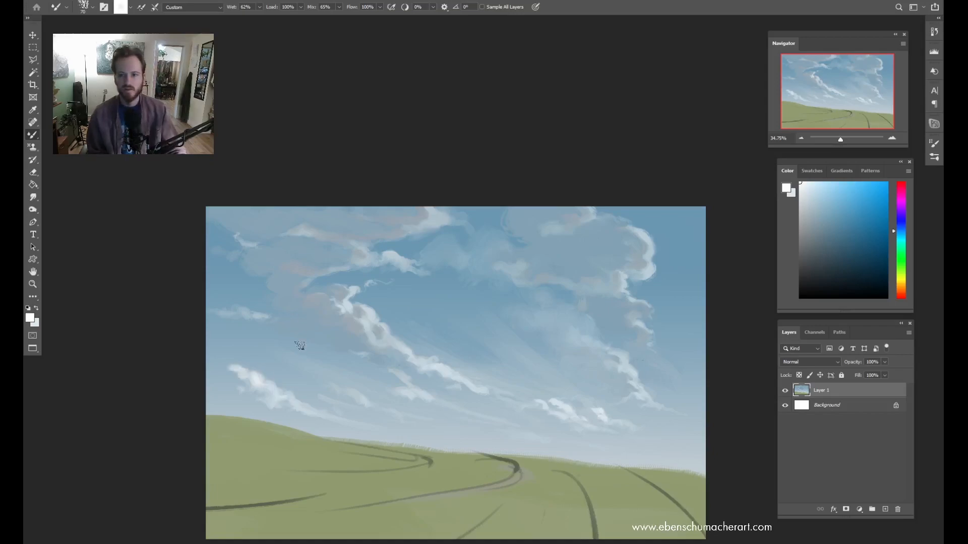
Step: Sample the sky blue beside the low left-hand cloud and soften its edges with the Mixer Brush at size 300
left_click(228, 383, "alt")
key("bracketright")
key("bracketright")
key("bracketright")
key("bracketright")
key("bracketright")
key("bracketright")
key("bracketright")
key("bracketright")
key("bracketright")
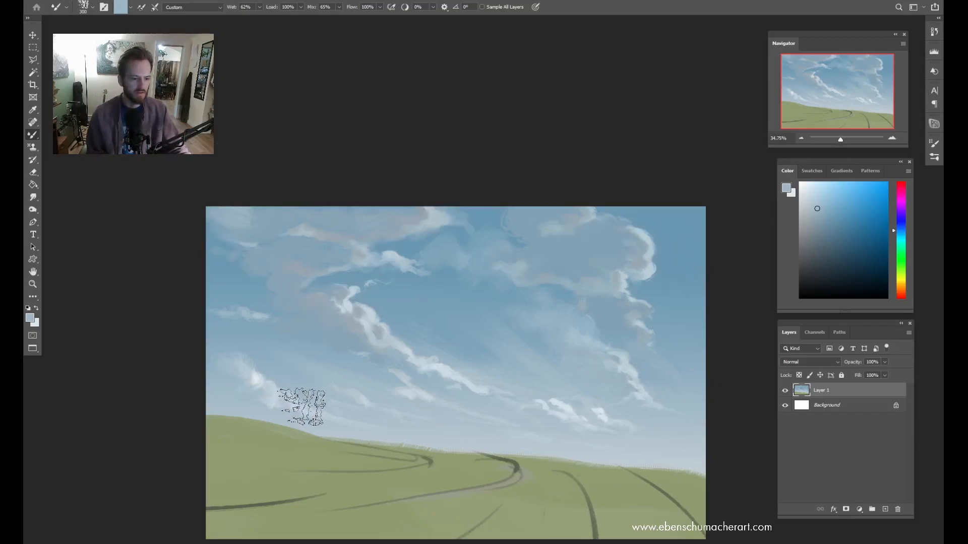
Step: Sample the low left-hand cloud's light tone and lay broad feathery wisps above it and in the open central sky
left_click(261, 378, "alt")
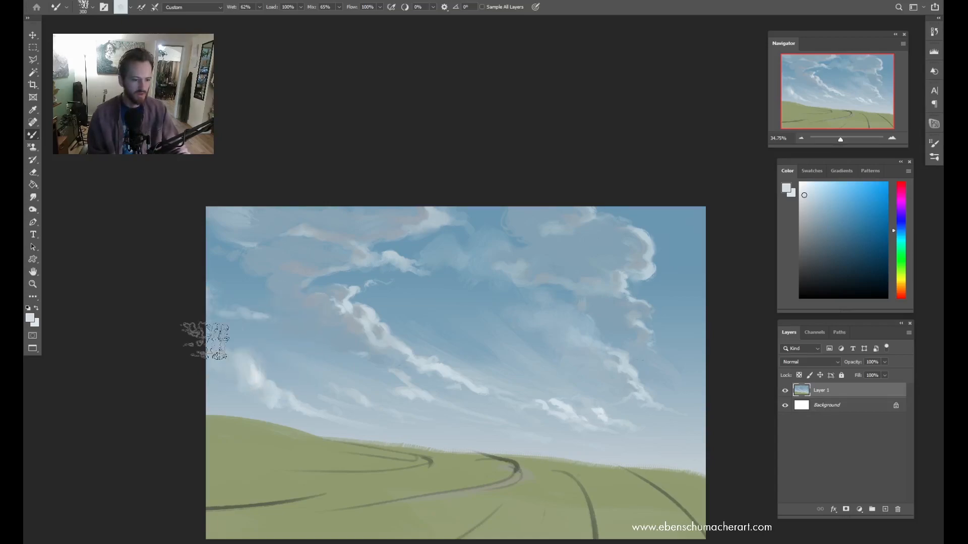
key("ctrl+z")
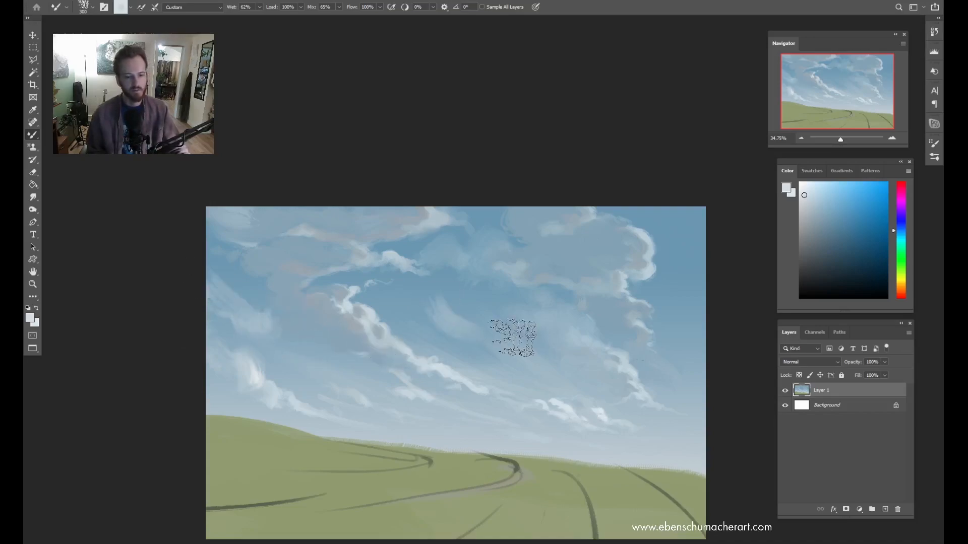
left_click_drag(466, 319, 485, 345)
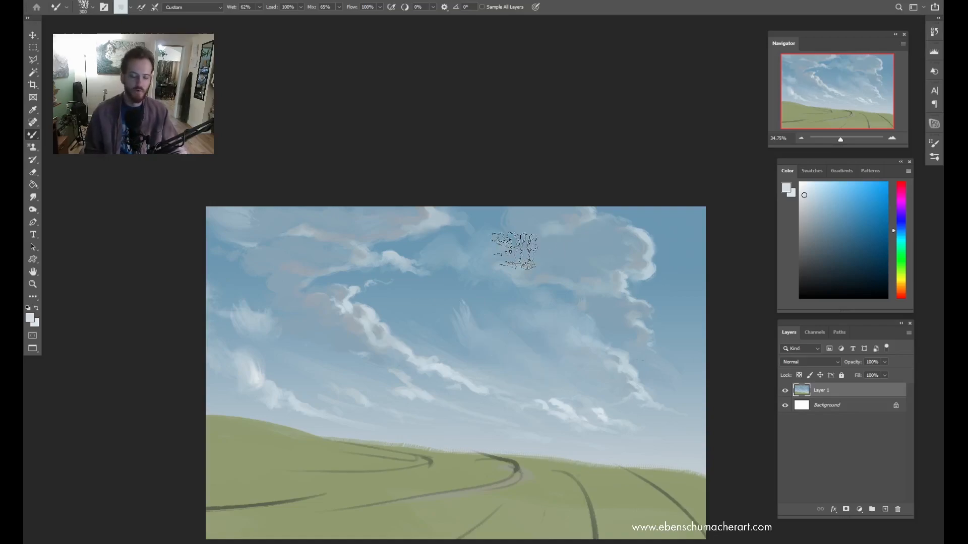
Step: Sample sky blues around the central wisp and fade it into faint diagonal streaks with the Mixer Brush at size 250
left_click(482, 290, "alt")
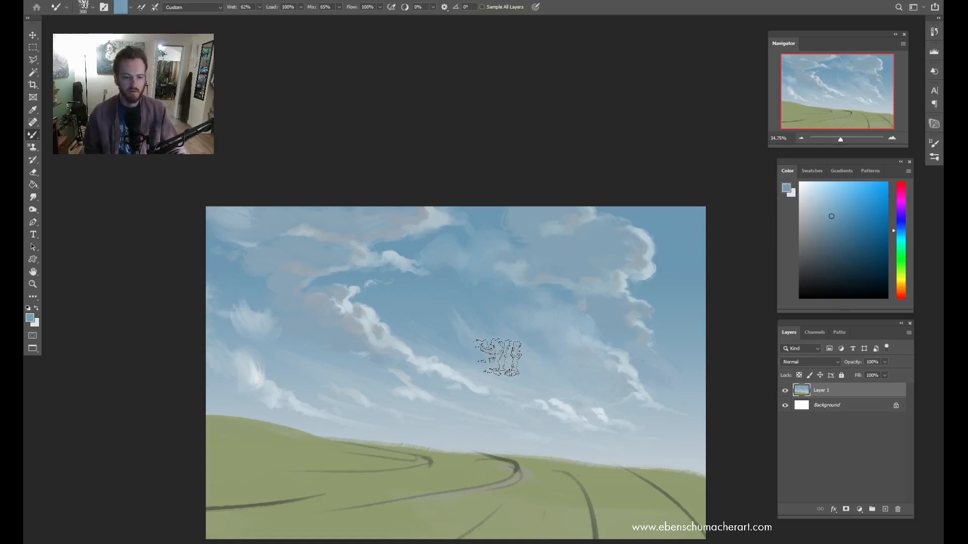
left_click(467, 328, "alt")
key("bracketleft")
left_click(427, 298, "alt")
left_click_drag(461, 309, 503, 339)
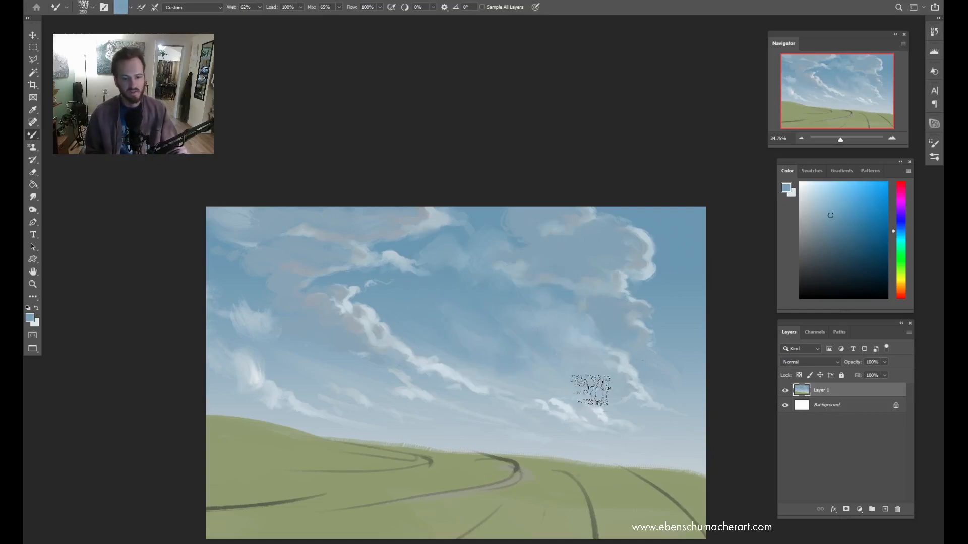
key("ctrl")
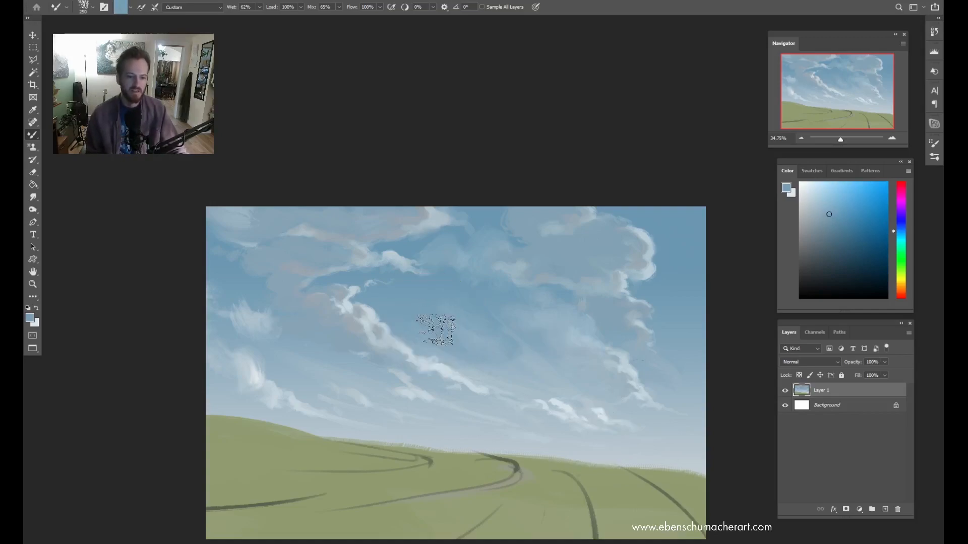
Step: Try painting sampled sky blue over the bright outer edge of the upper right-hand cloud, and undo the strokes
left_click(679, 241, "alt")
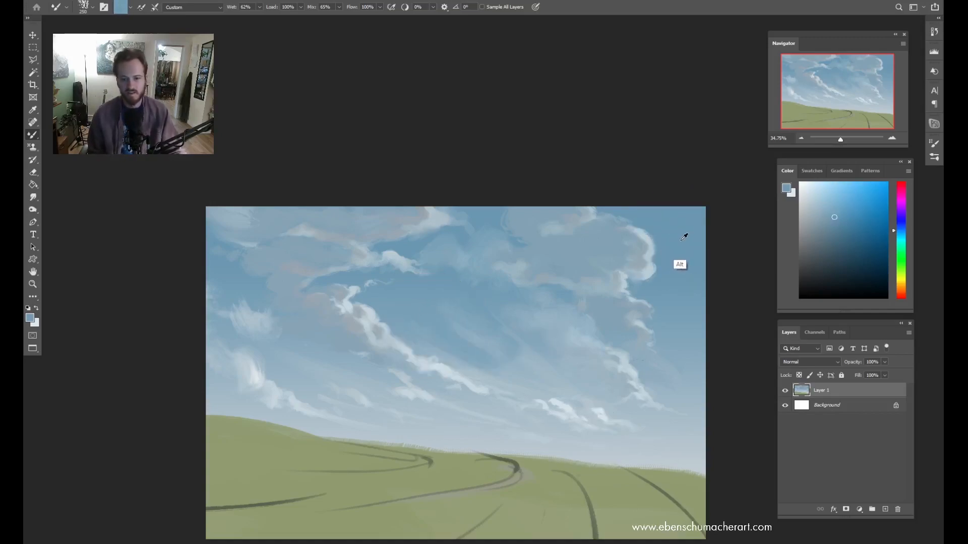
left_click_drag(674, 225, 612, 270)
left_click_drag(675, 229, 627, 287)
key("ctrl+z")
key("ctrl+z")
key("ctrl+z")
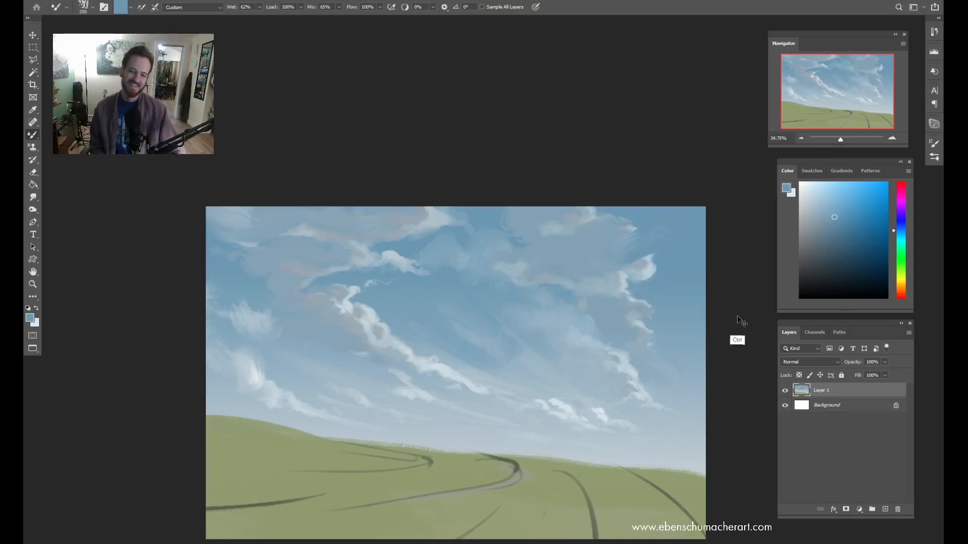
key("ctrl+z")
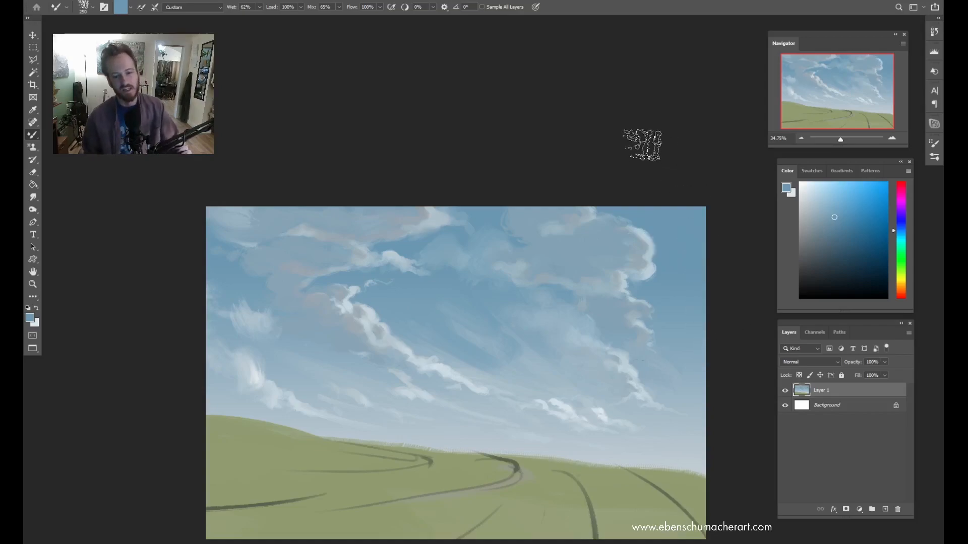
Step: Reduce the Mixer Brush to size 50, sample the upper right-hand cloud's light tone, and brighten its rim and the diagonal cloud with near-white
left_click(648, 264, "alt")
key("bracketleft")
key("bracketleft")
key("bracketleft")
key("bracketleft")
key("bracketleft")
key("bracketleft")
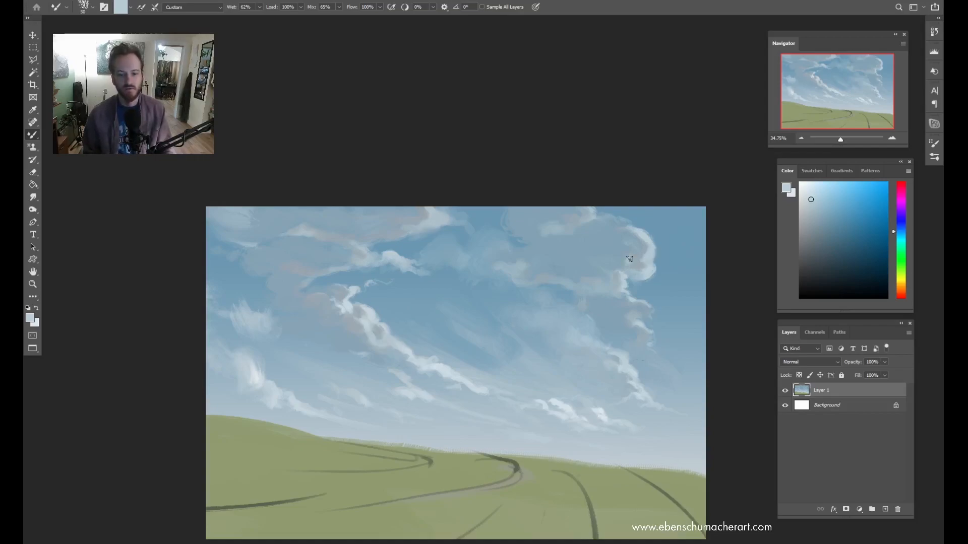
left_click(803, 187)
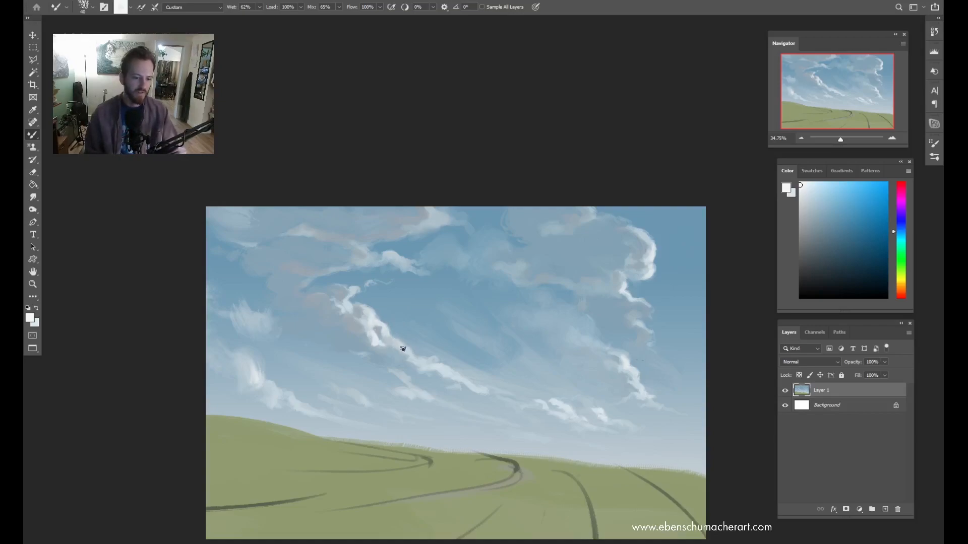
Step: Sample light tones above the diagonal cloud and soften its upper edge with the Mixer Brush at size 125
left_click(435, 351, "alt")
left_click(428, 359, "alt")
key("bracketright")
key("bracketright")
key("bracketright")
key("bracketright")
key("bracketright")
key("bracketright")
key("bracketright")
key("bracketright")
key("bracketright")
key("bracketleft")
key("bracketleft")
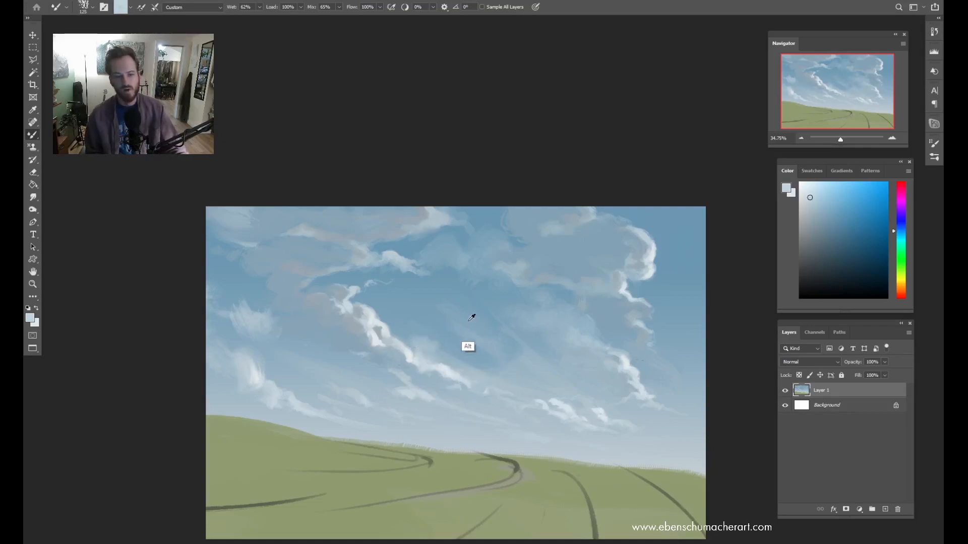
Step: Sample light and blue tones around the head of the diagonal cloud and blend away the thin curl above it
left_click_drag(403, 306, 350, 292)
key("bracketleft")
key("bracketleft")
key("bracketright")
key("bracketright")
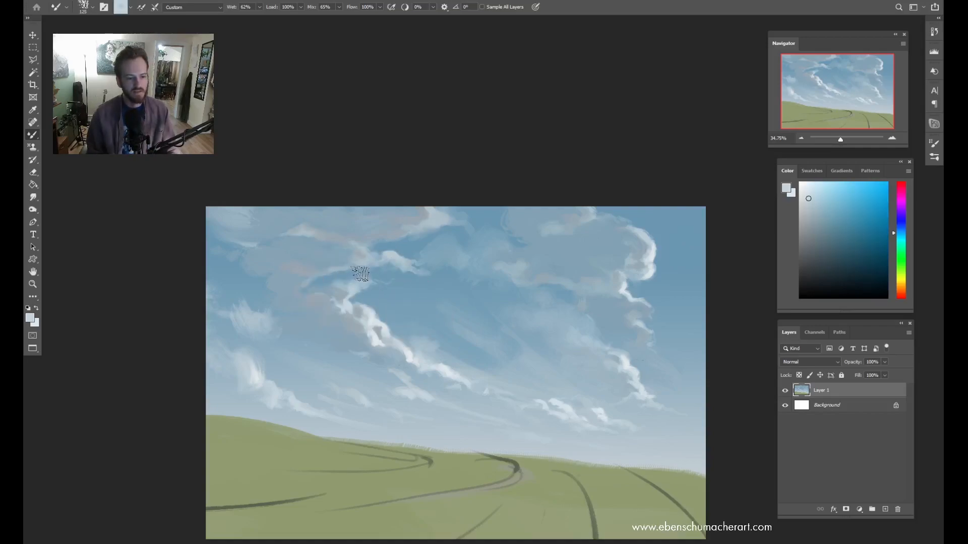
left_click(385, 296, "alt")
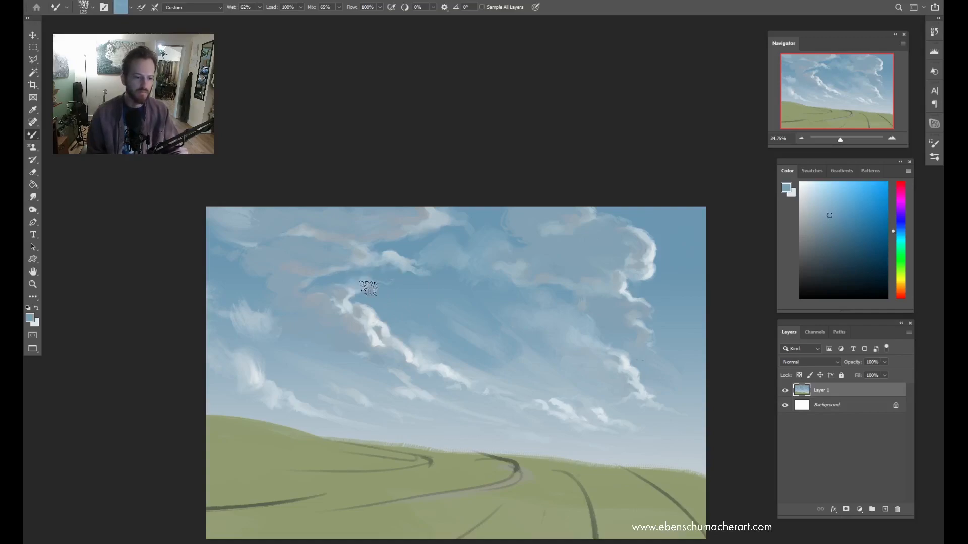
left_click(396, 259, "alt")
left_click(369, 280, "alt")
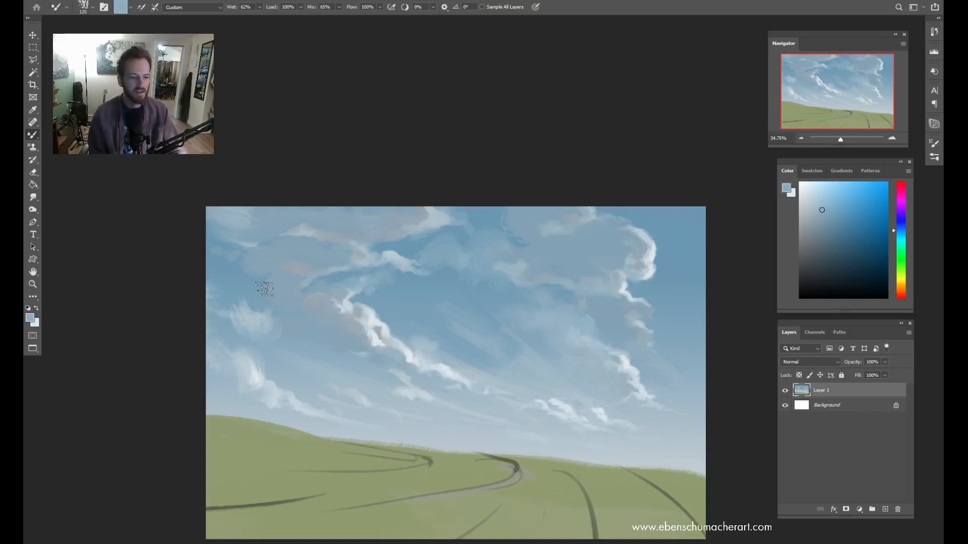
Step: Enlarge the Mixer Brush to size 400 and broadly soften the left-hand clouds, undoing the stroke on the upper right-hand cloud
key("bracketright")
key("bracketright")
key("bracketright")
key("bracketright")
key("bracketright")
key("bracketright")
key("bracketright")
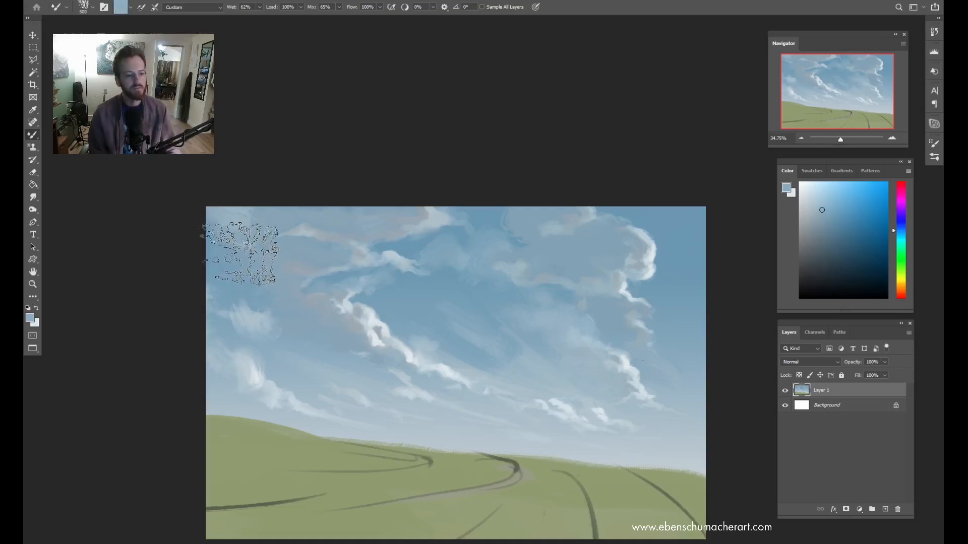
key("bracketleft")
mouse_move(634, 262)
left_mouse_down()
mouse_move(644, 300)
mouse_move(629, 257)
left_mouse_up()
key("ctrl+z")
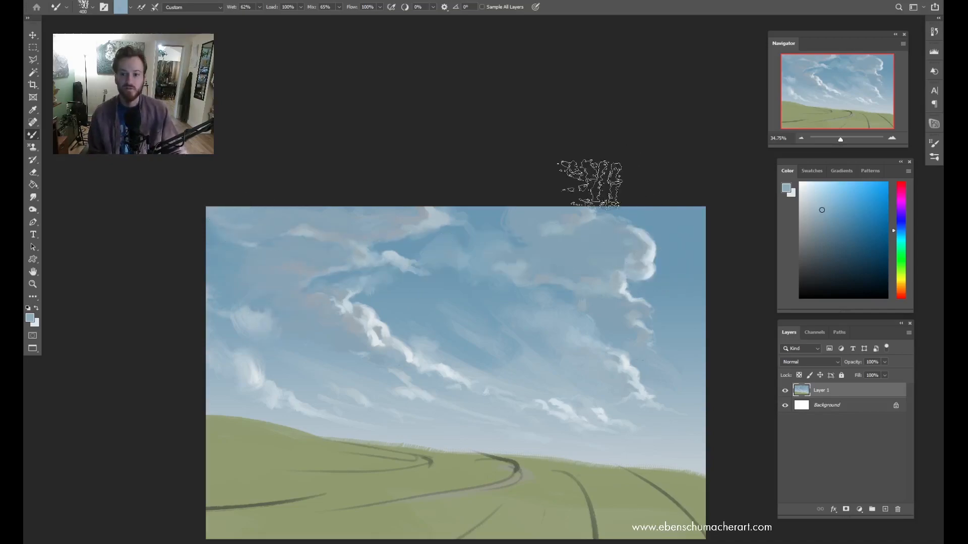
Step: Reduce the Mixer Brush to size 90, soften the inner side of the lower right-hand cloud and sample its light tone
key("bracketleft")
key("bracketleft")
key("bracketleft")
key("bracketleft")
key("bracketleft")
key("bracketleft")
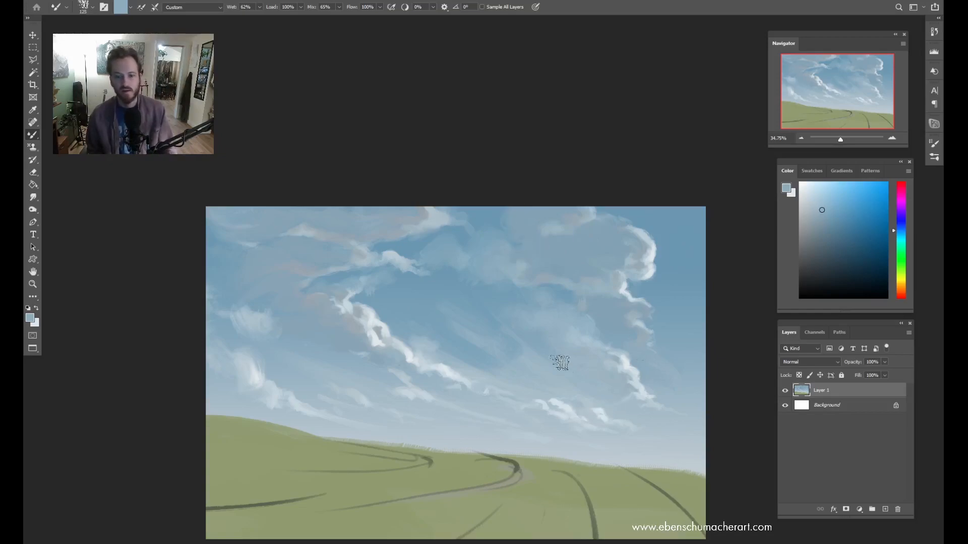
key("bracketleft")
key("bracketleft")
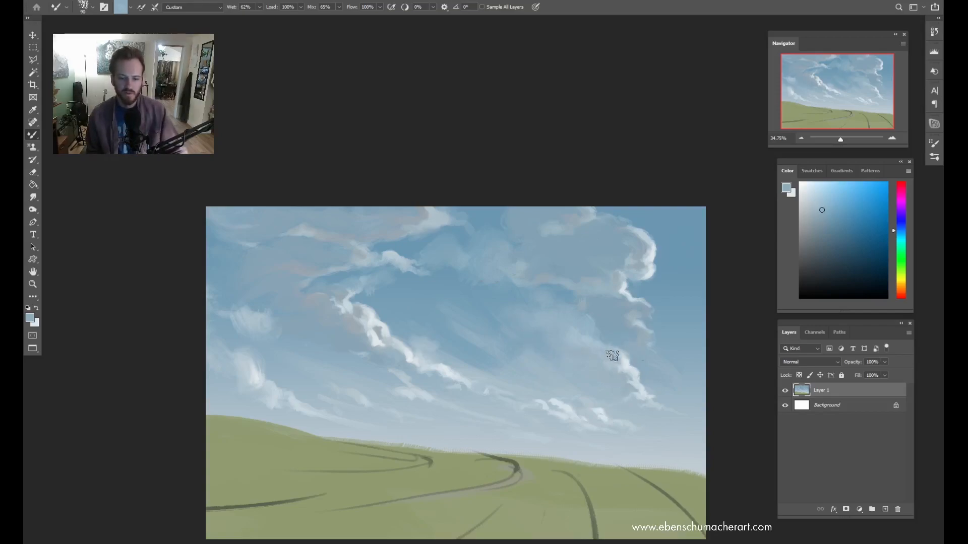
left_click(625, 369, "alt")
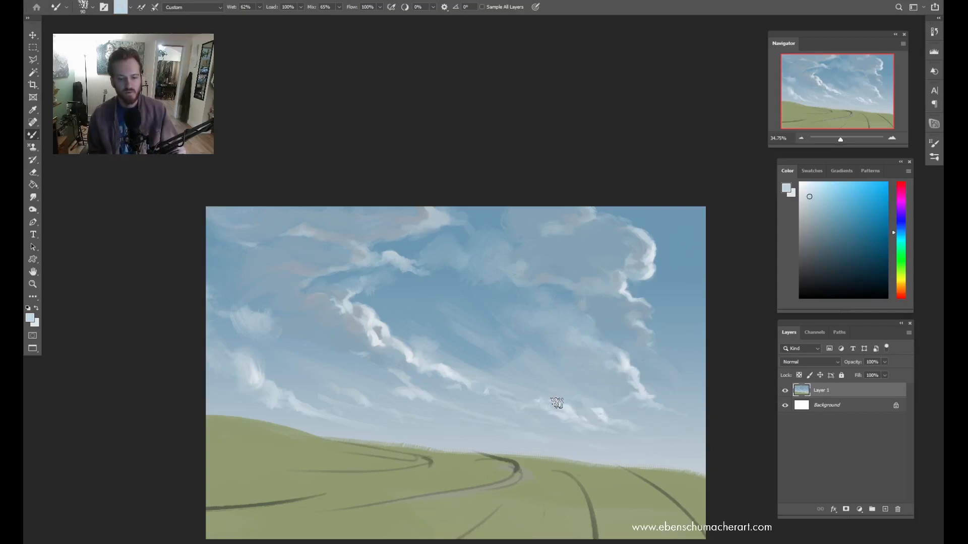
Step: Sample the highlight of the small low cloud near the horizon and feather its upper left end with the Mixer Brush at size 150
left_click(557, 402, "alt")
key("bracketright")
key("bracketright")
key("bracketright")
key("bracketright")
key("bracketright")
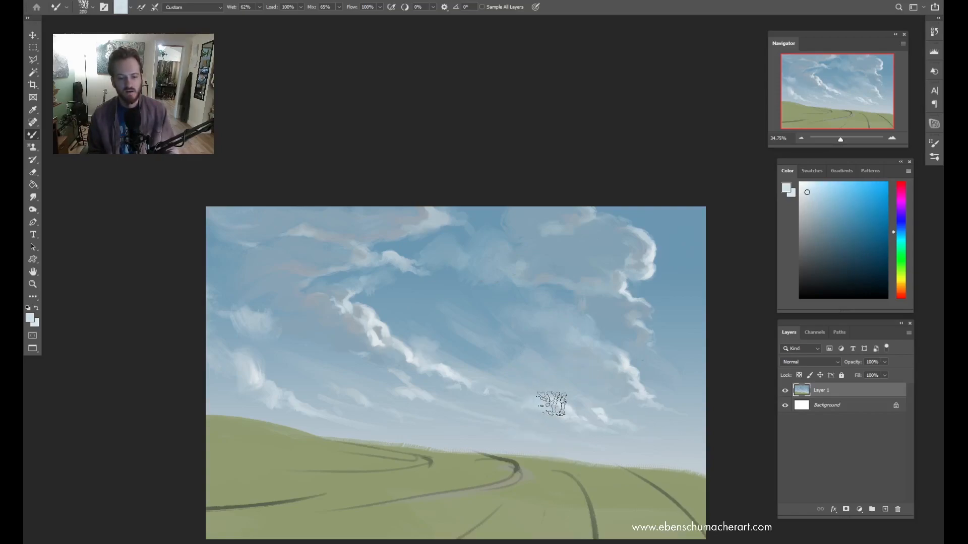
key("bracketleft")
key("bracketleft")
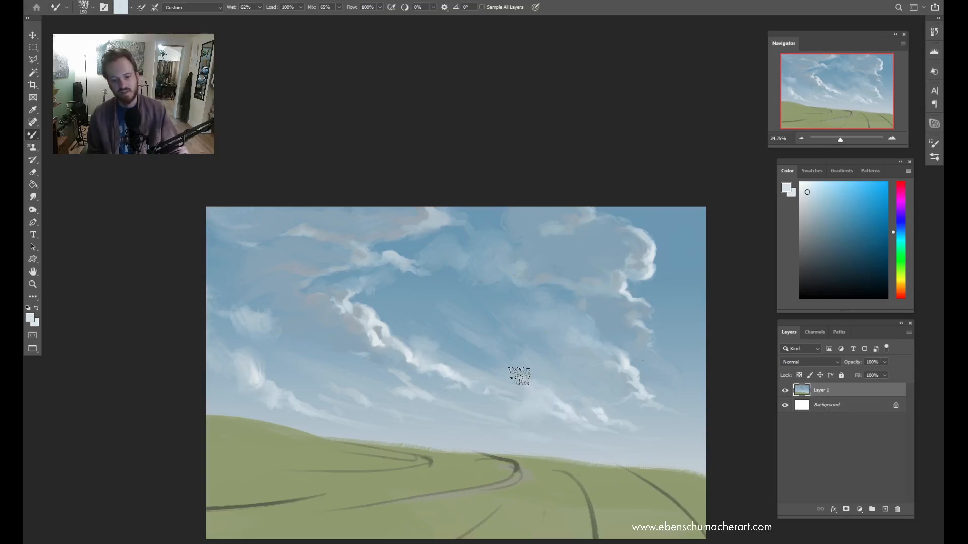
Step: Sample light cloud and sky-blue tones between the diagonal cloud and the small low cloud and blend that area with the Mixer Brush at size 150
left_click(529, 415, "alt")
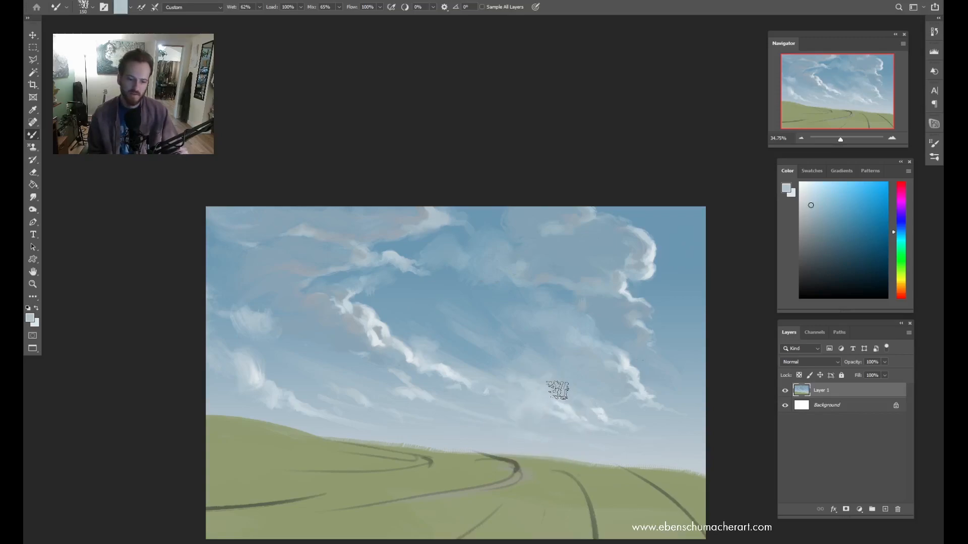
key("z")
key("b")
left_click(498, 366, "alt")
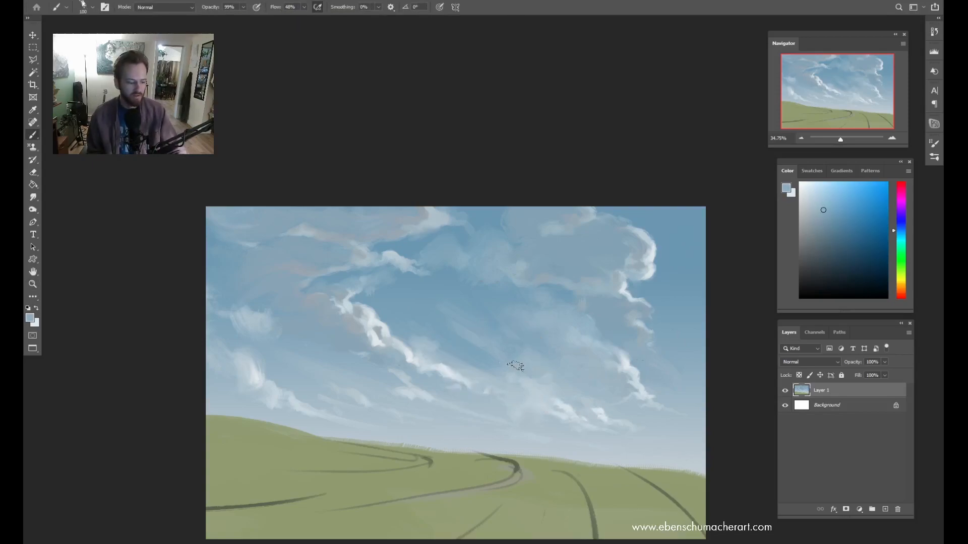
key("shift+b")
left_click(514, 344, "alt")
mouse_move(533, 374)
left_mouse_down()
mouse_move(551, 393)
mouse_move(544, 381)
left_mouse_up()
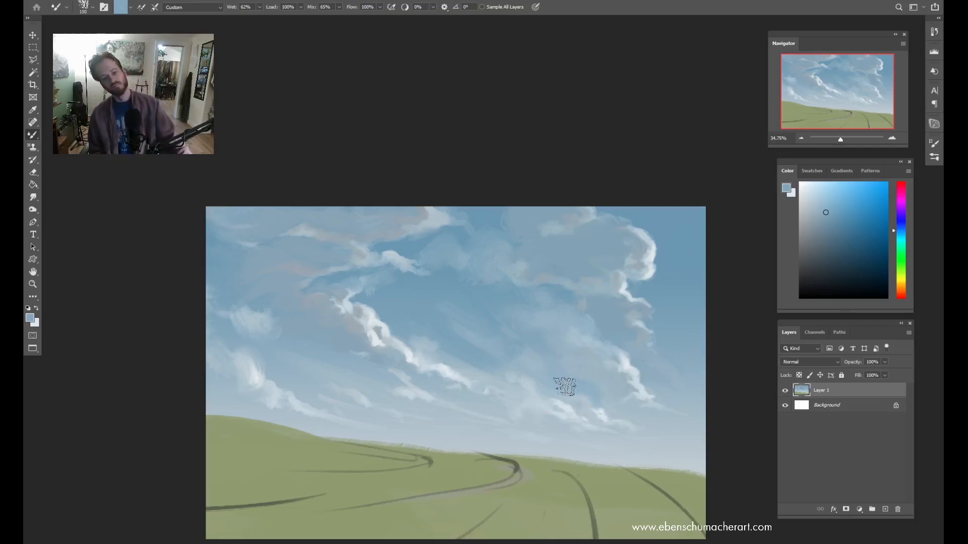
Step: Reduce the Mixer Brush to size 45, pick white and paint bright highlights along the lower end of the diagonal cloud
left_click(447, 371, "alt")
key("bracketleft")
key("bracketleft")
key("bracketleft")
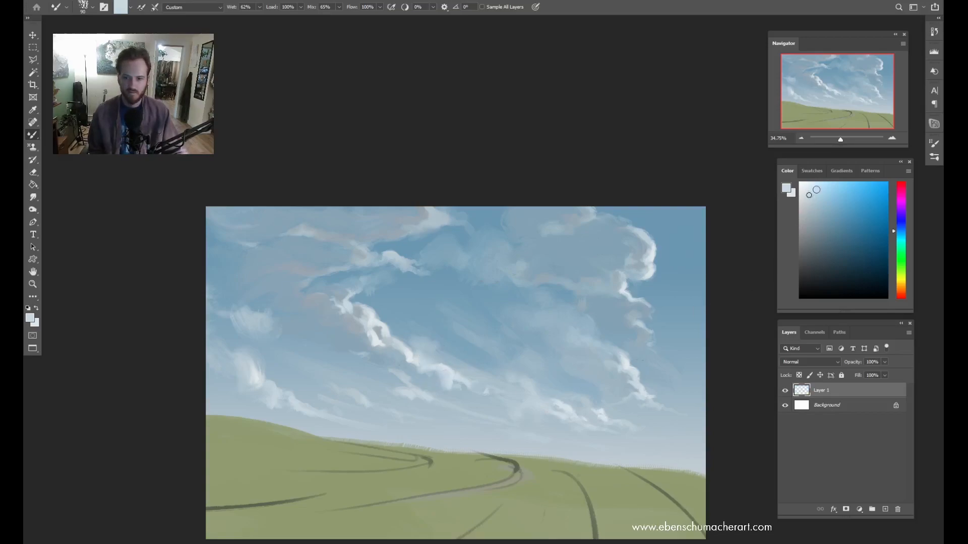
left_click(800, 183)
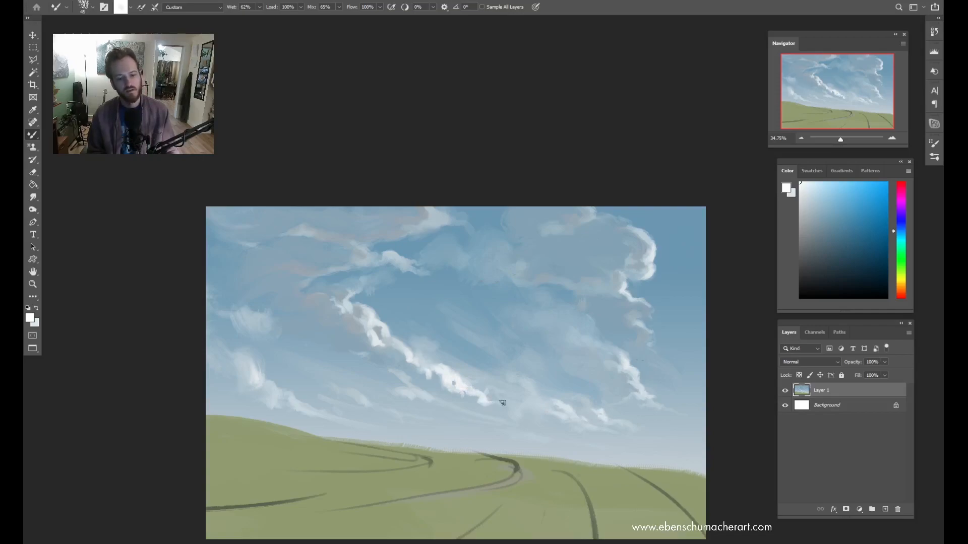
key("bracketright")
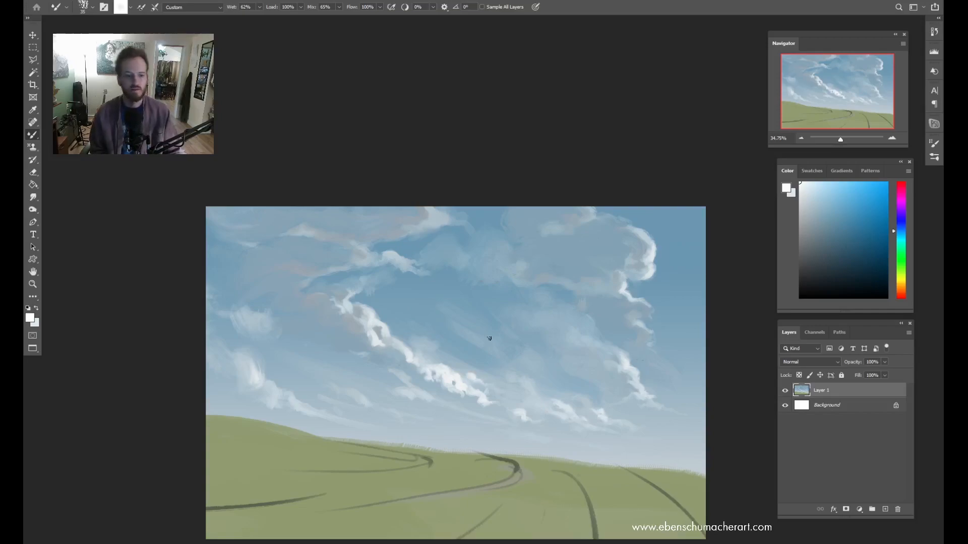
Step: Sample blue-grey shadow and near-white tones around the diagonal cloud's lower end and refine its edges with the Mixer Brush
left_click(439, 357, "alt")
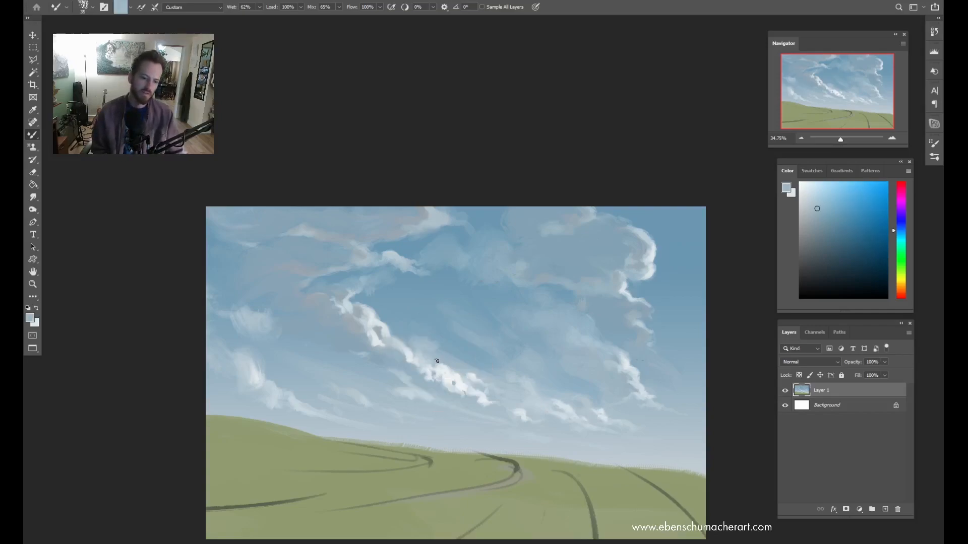
left_click(459, 382, "alt")
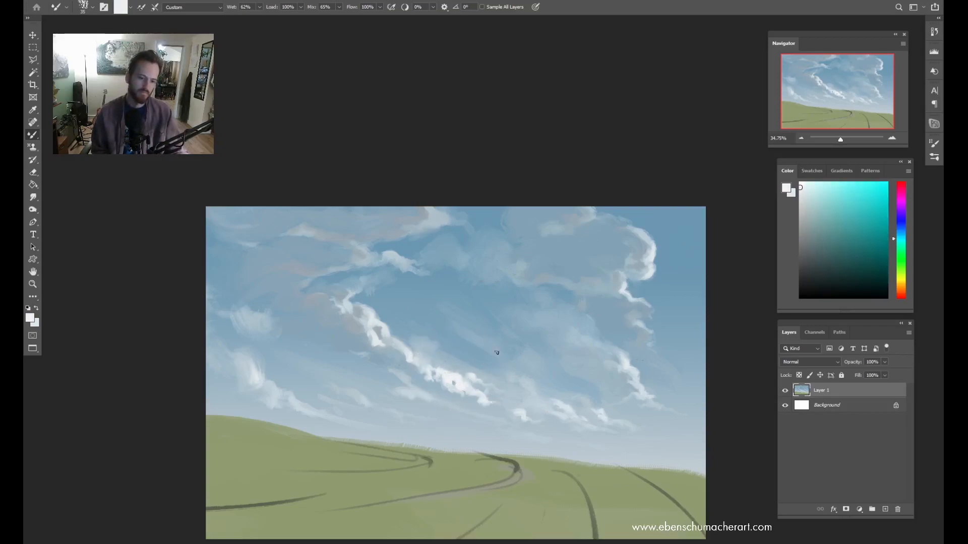
left_click(446, 417, "alt")
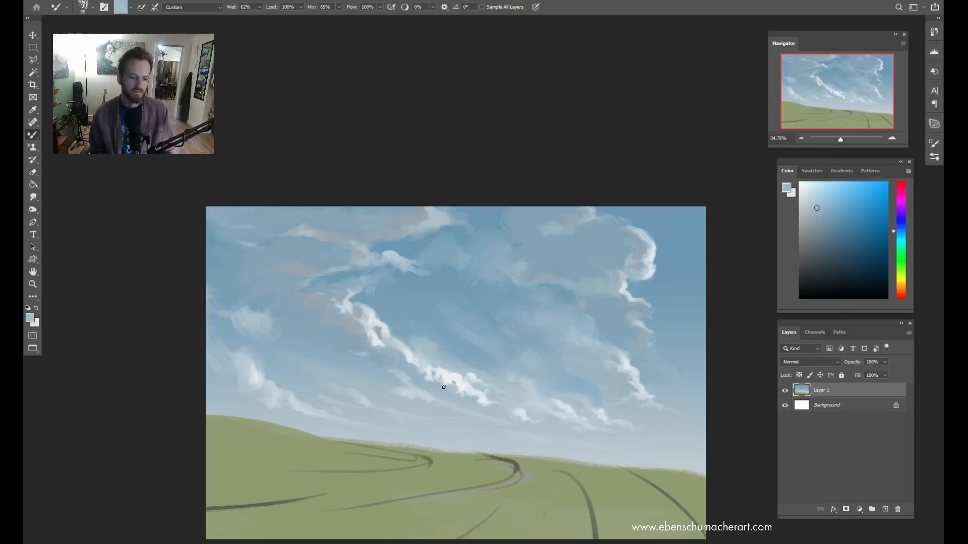
left_click(451, 384, "alt")
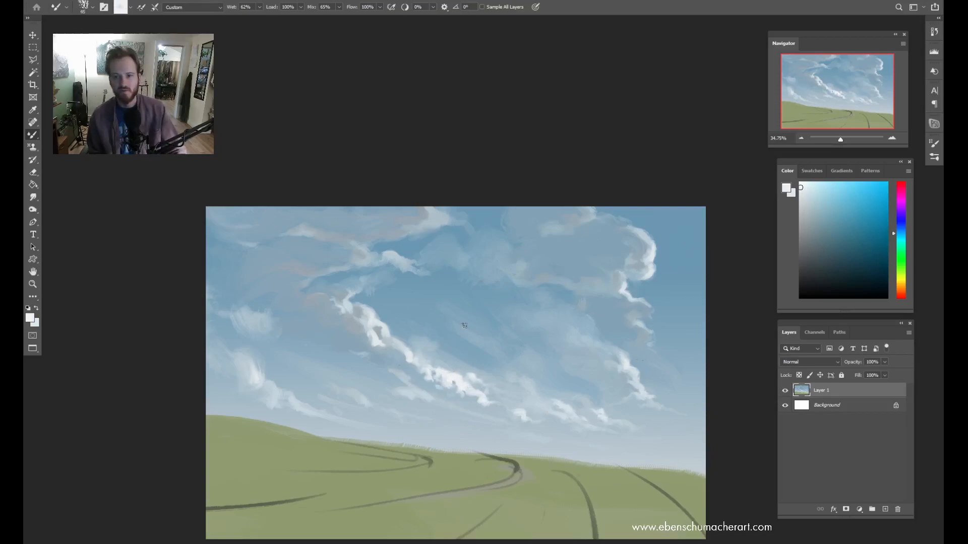
left_click(451, 381, "alt")
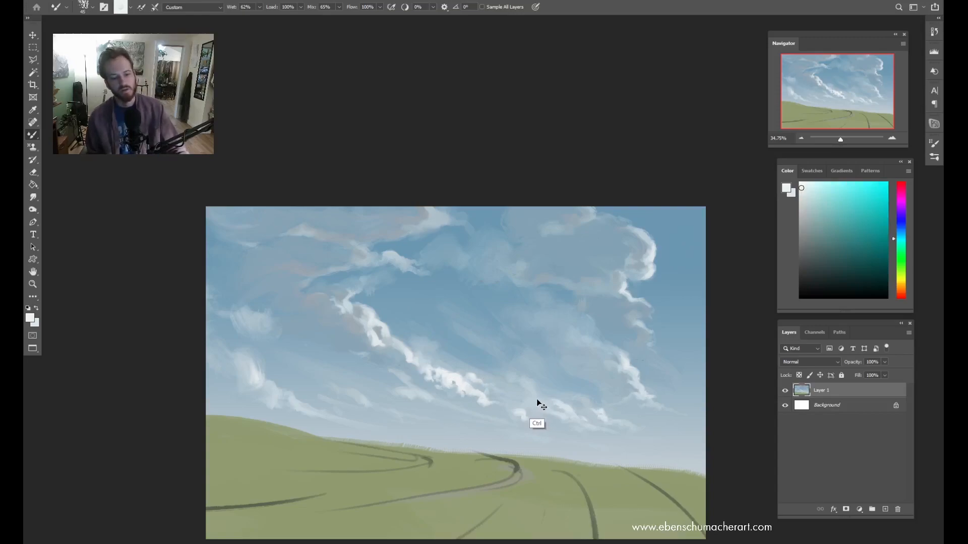
Step: Sample light and pale blue tones, enlarge the Mixer Brush to size 200 and soften the small puff above the diagonal cloud
left_click(379, 331, "alt")
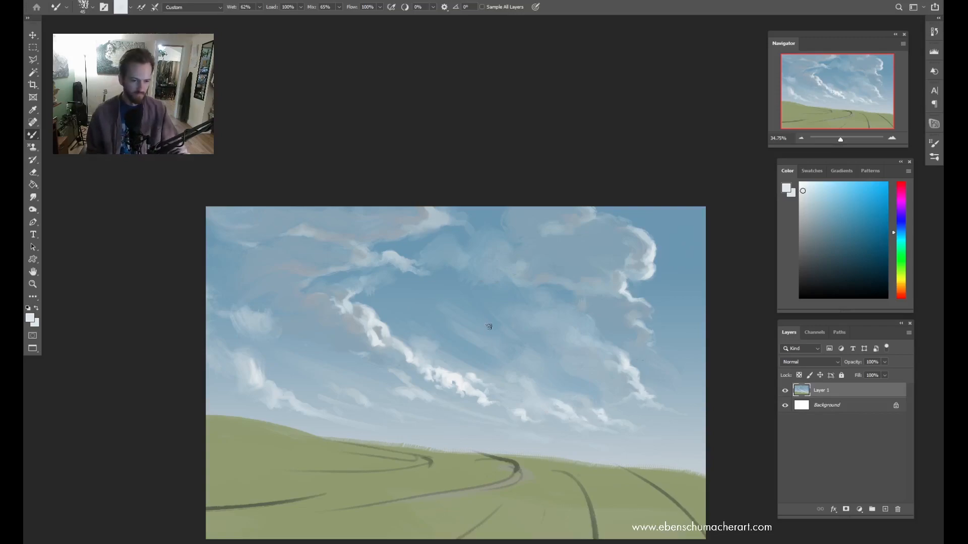
left_click(406, 289, "alt")
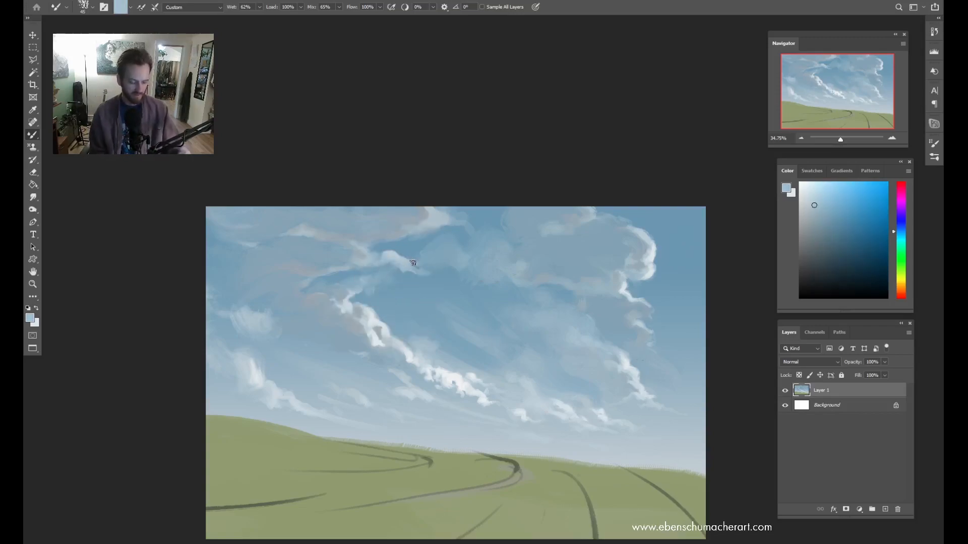
key("bracketright")
key("bracketright")
key("bracketright")
key("bracketright")
key("bracketright")
key("bracketright")
key("bracketright")
key("bracketright")
key("bracketright")
key("bracketright")
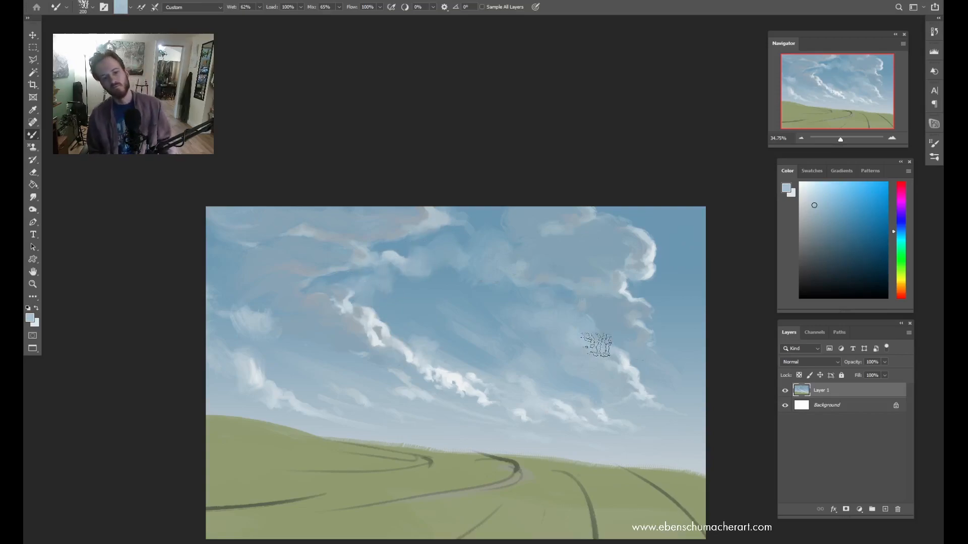
Step: Sample the hill's green, shift it to a light warm grey and brush it into the upper right-hand cloud's shadow with the Mixer Brush
key("z")
mouse_move(637, 363)
left_mouse_down()
mouse_move(613, 371)
mouse_move(641, 352)
left_mouse_up()
key("b")
key("alt")
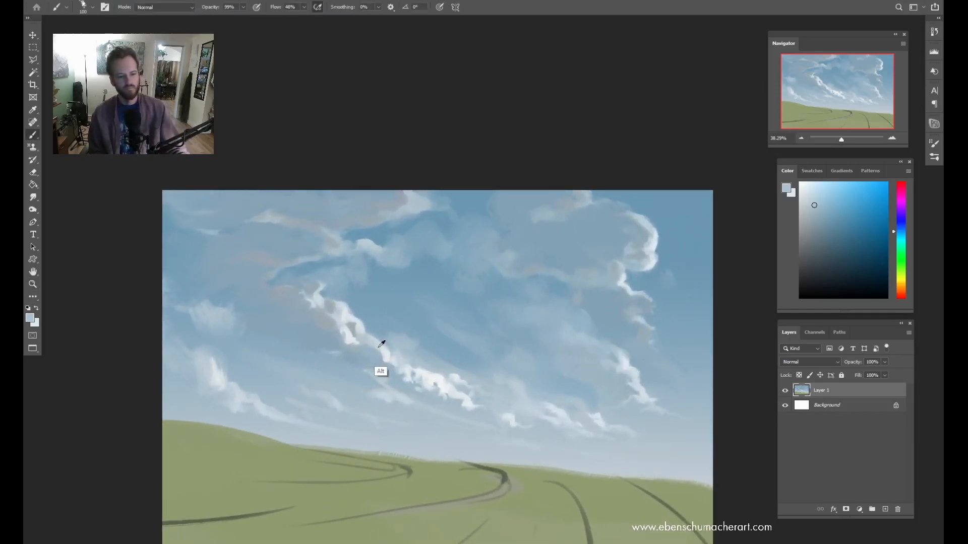
left_click(291, 261, "alt")
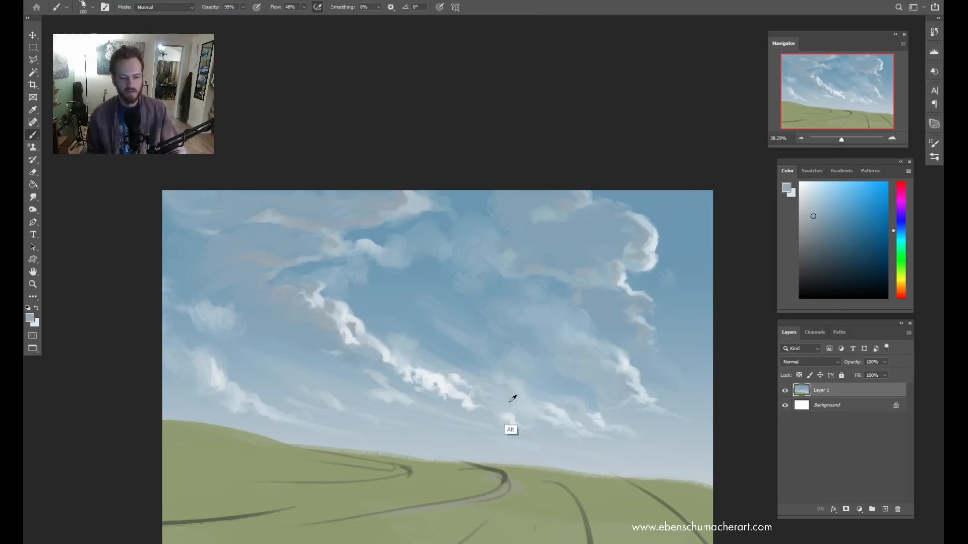
left_click(570, 254, "alt")
left_click(592, 272, "alt")
left_click(537, 491, "alt")
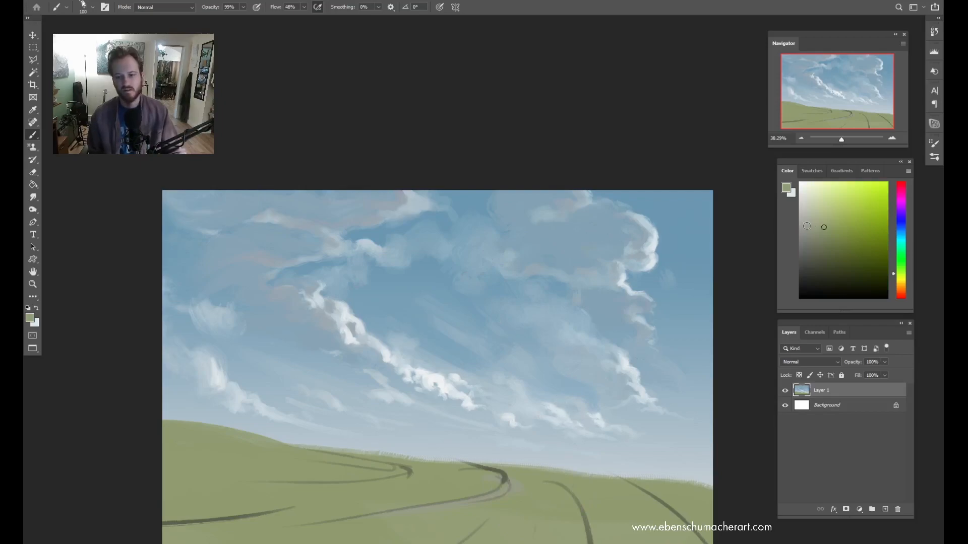
left_click(811, 208)
left_click(806, 208)
key("shift+b")
mouse_move(584, 249)
left_mouse_down()
mouse_move(652, 212)
mouse_move(585, 239)
mouse_move(618, 240)
mouse_move(540, 243)
left_mouse_up()
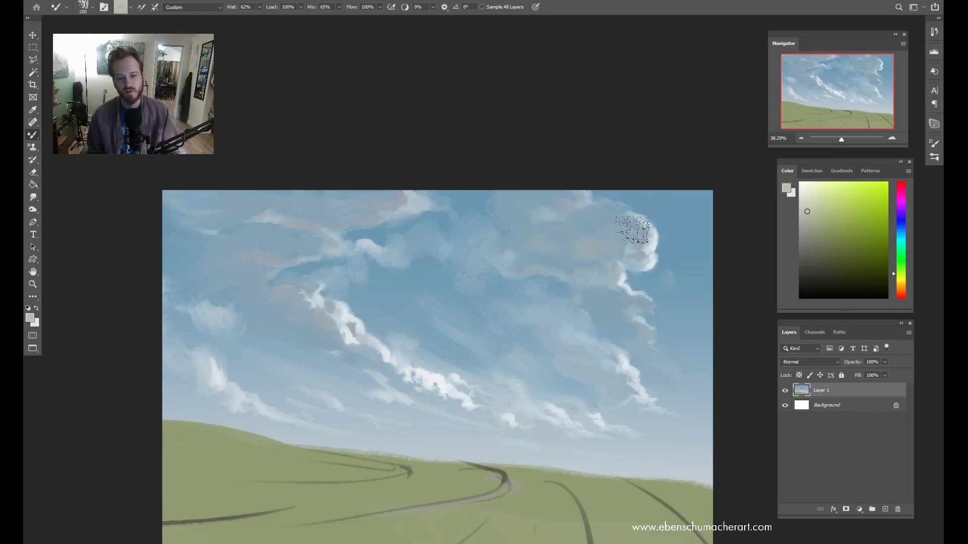
Step: Work the warm grey into the shadows of the left-hand clouds with the Mixer Brush at sizes 150, 70 and 125
key("bracketleft")
key("bracketleft")
key("bracketleft")
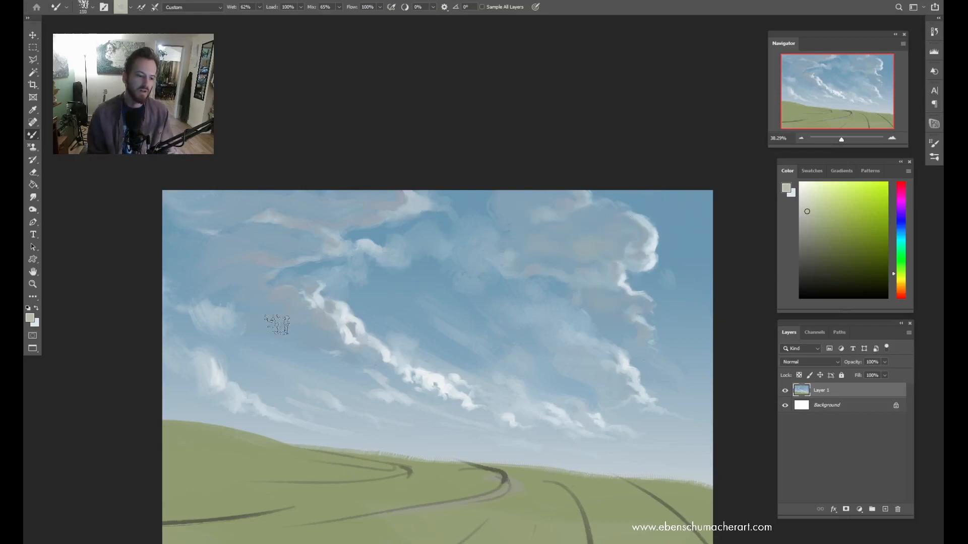
key("bracketleft")
key("bracketleft")
key("bracketleft")
key("bracketleft")
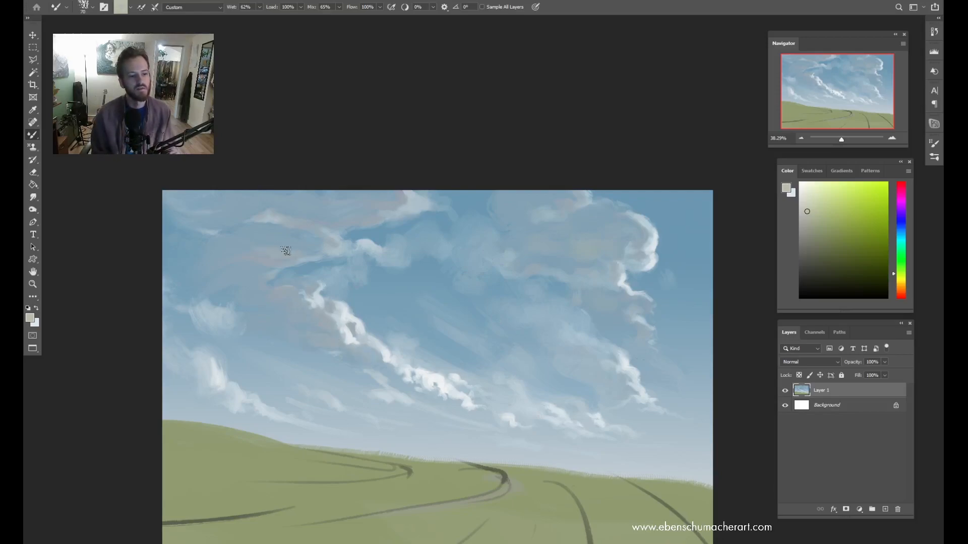
key("bracketright")
key("bracketright")
key("bracketright")
key("bracketright")
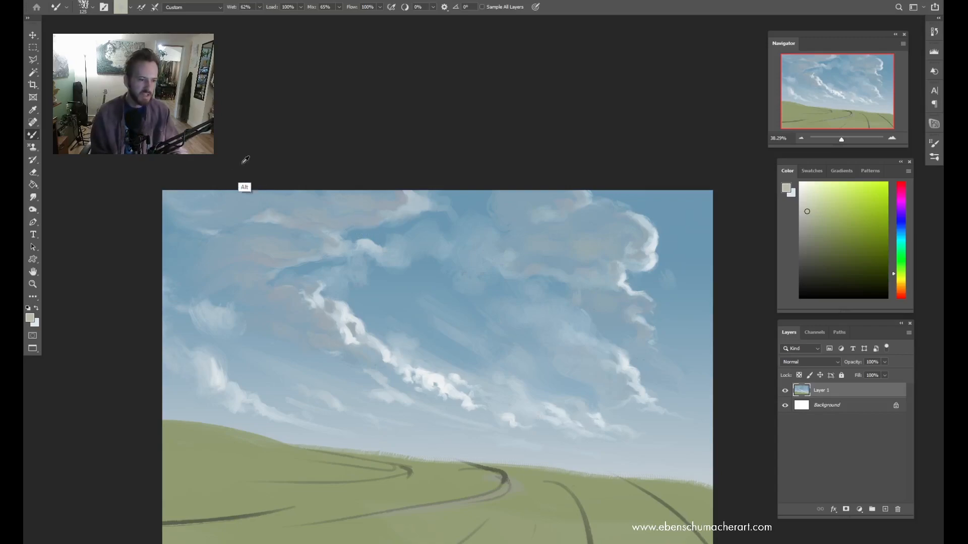
Step: Sample sky-blue and light cloud tones and paint a light patch along the upper left-hand cloud with the Mixer Brush at size 125
left_click(347, 224, "alt")
left_click(345, 229, "alt")
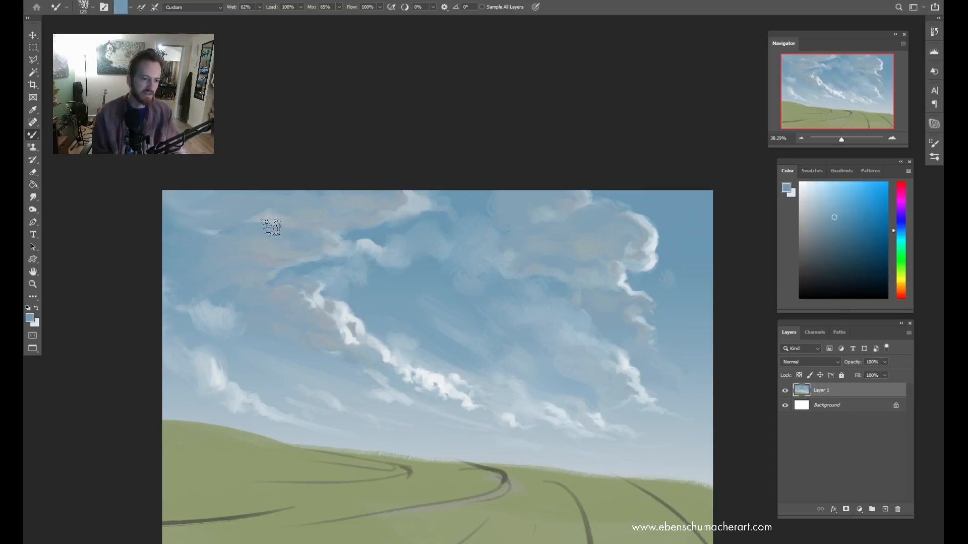
left_click(348, 313, "alt")
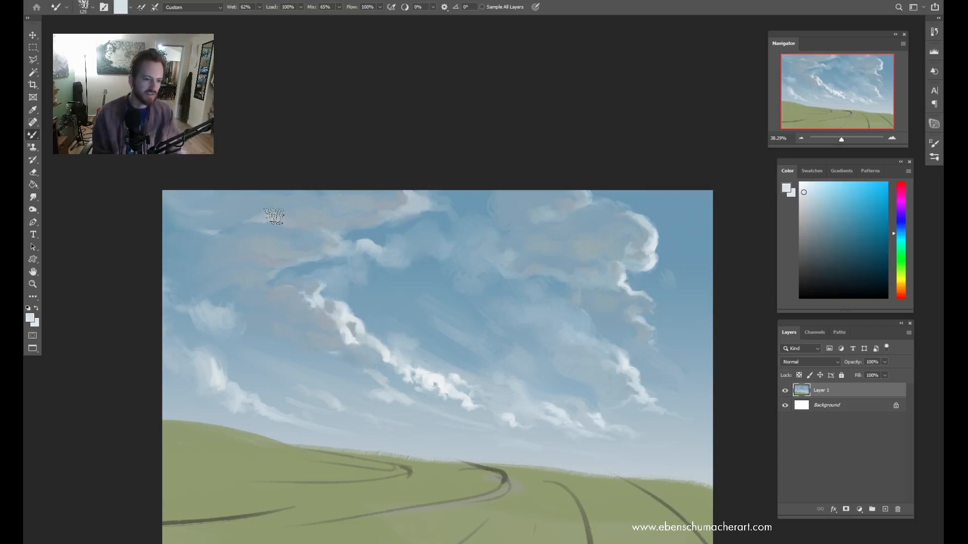
left_click_drag(272, 217, 344, 233)
Step: Shrink the Mixer Brush to a fine tip, pick white and paint crisp highlights along the rims of the upper clouds
key("bracketleft")
key("bracketleft")
key("bracketleft")
key("bracketleft")
key("bracketleft")
key("bracketleft")
key("bracketleft")
key("bracketleft")
key("bracketleft")
key("bracketleft")
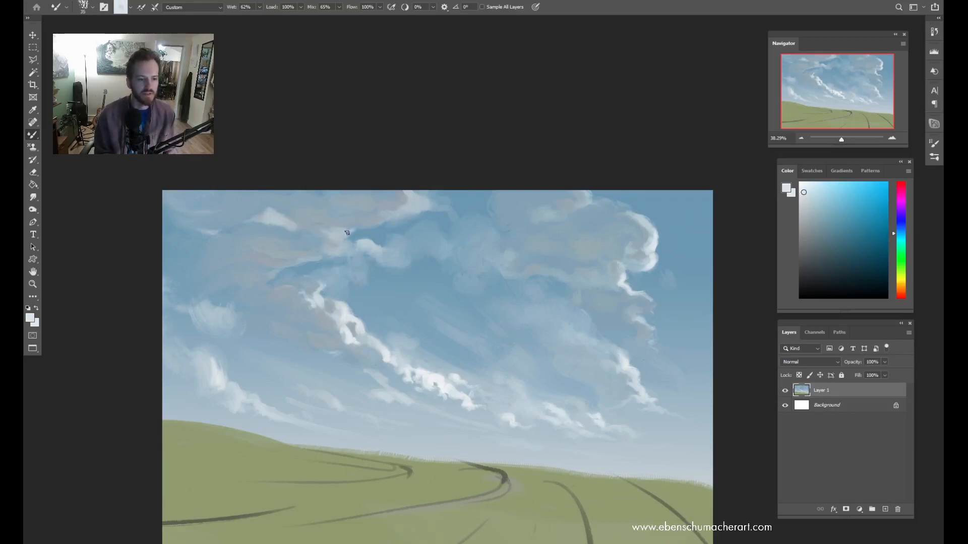
left_click_drag(809, 196, 798, 182)
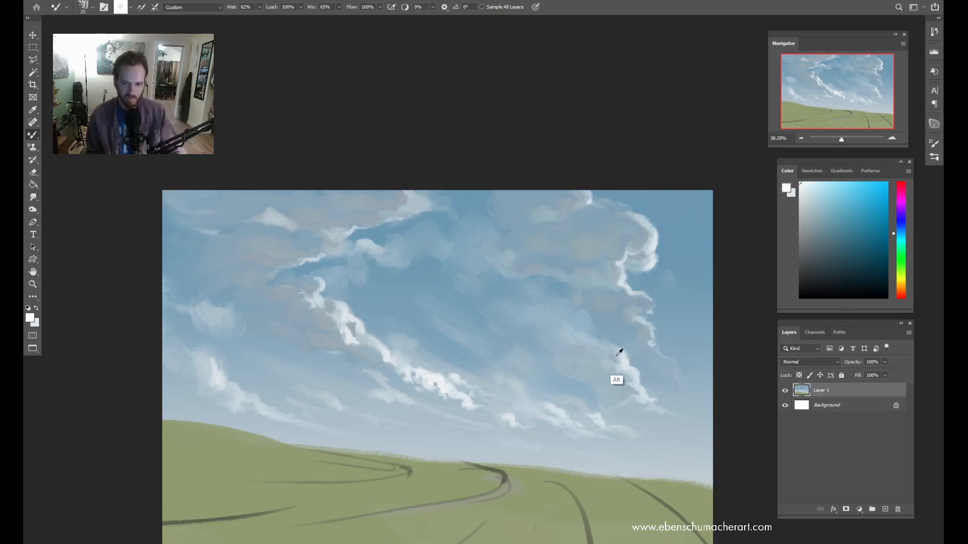
Step: Sample pale blue and near-white tones and rework the lower right-hand cloud's shading and highlights, undoing the last stroke
left_click(616, 356, "alt")
key("bracketright")
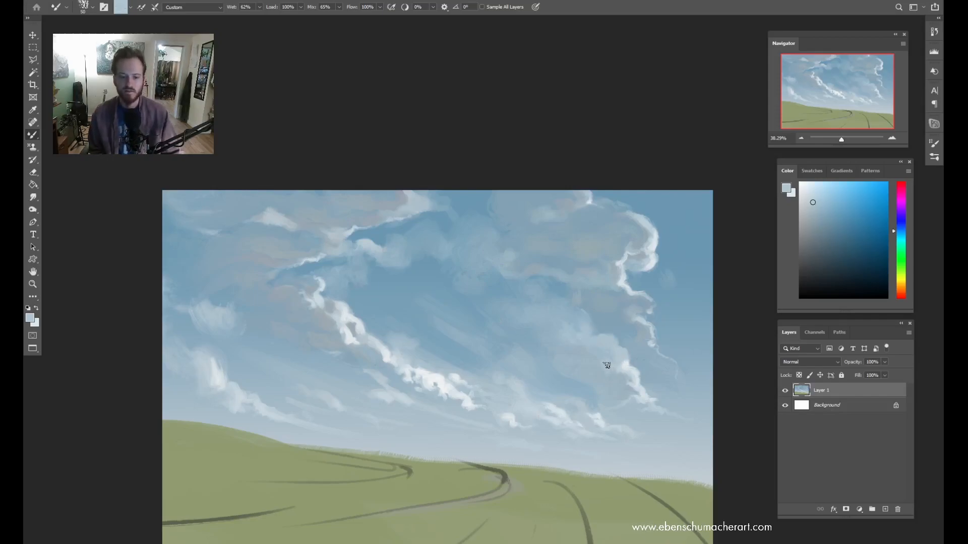
key("shift+b")
left_click(624, 367, "alt")
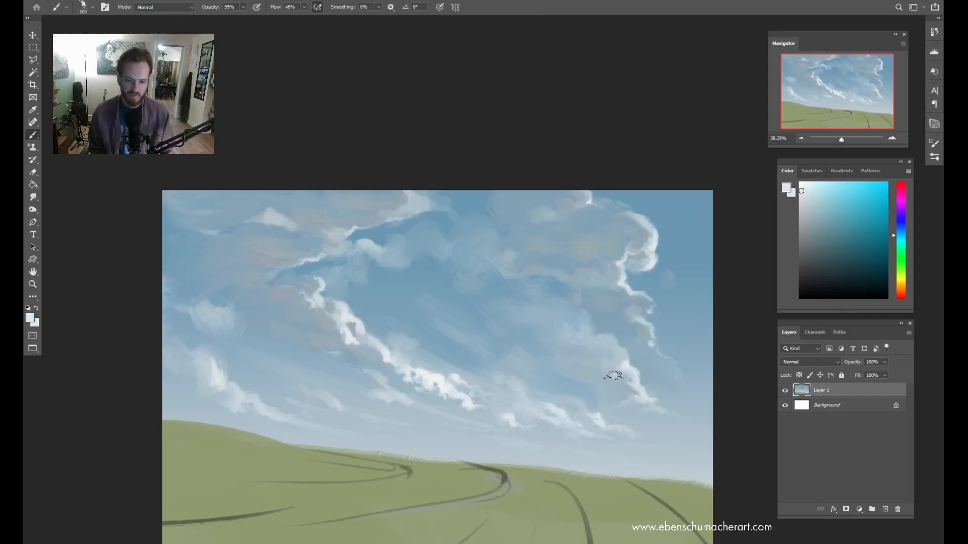
key("shift+b")
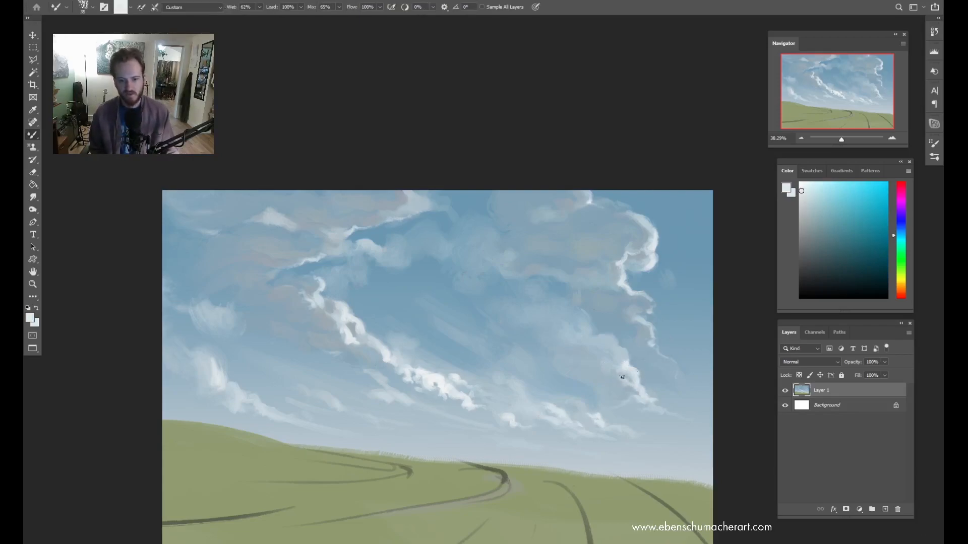
left_click_drag(615, 370, 589, 409)
key("ctrl+z")
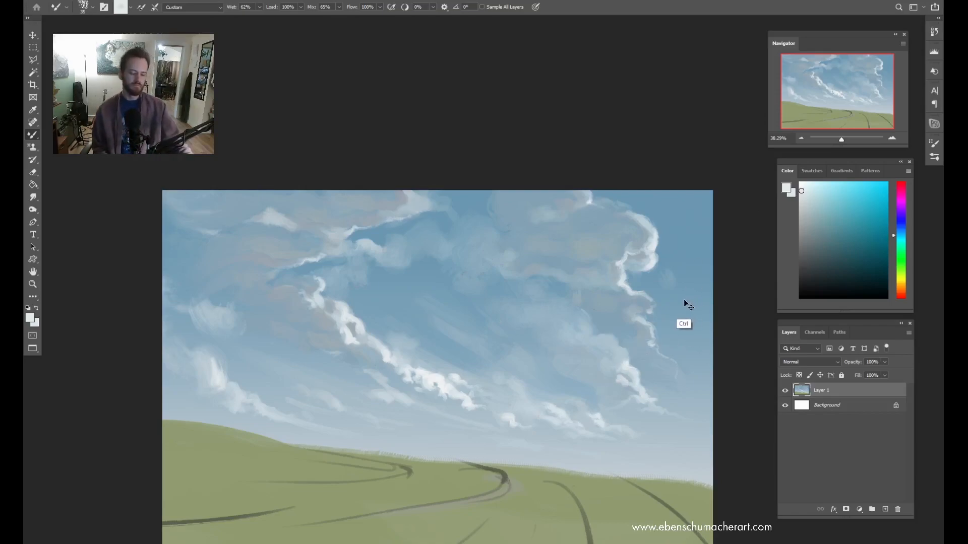
Step: Flip the picture horizontally, sample pale blue from the lower left-hand cloud and shade the diagonal cloud's lower half with the Brush at size 60
key("ctrl+f")
key("ctrl+space")
left_click_drag(320, 357, 356, 319)
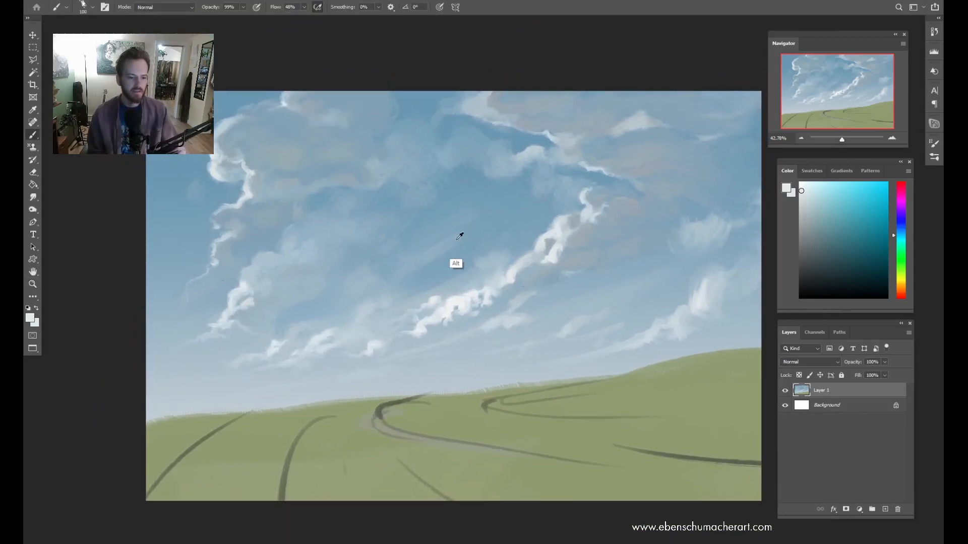
left_click(254, 271, "alt")
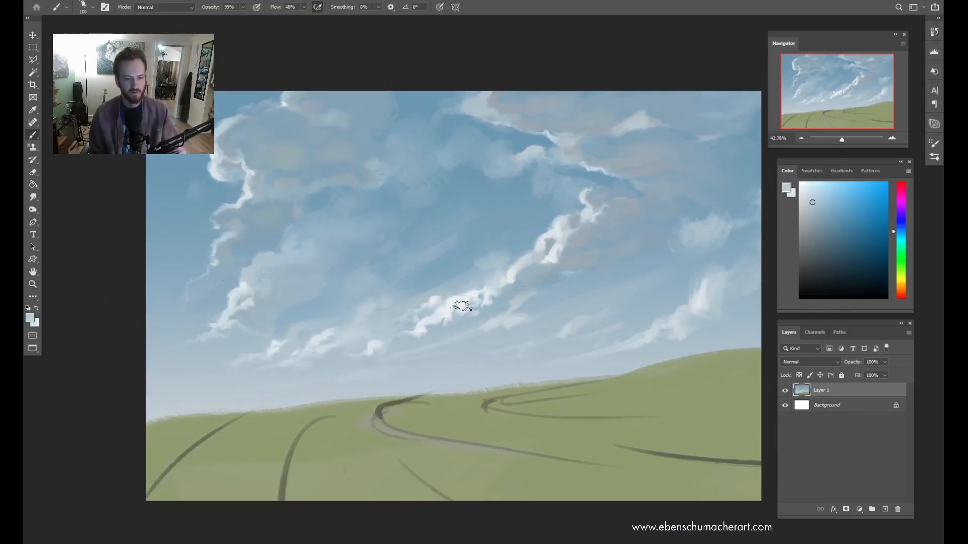
key("bracketleft")
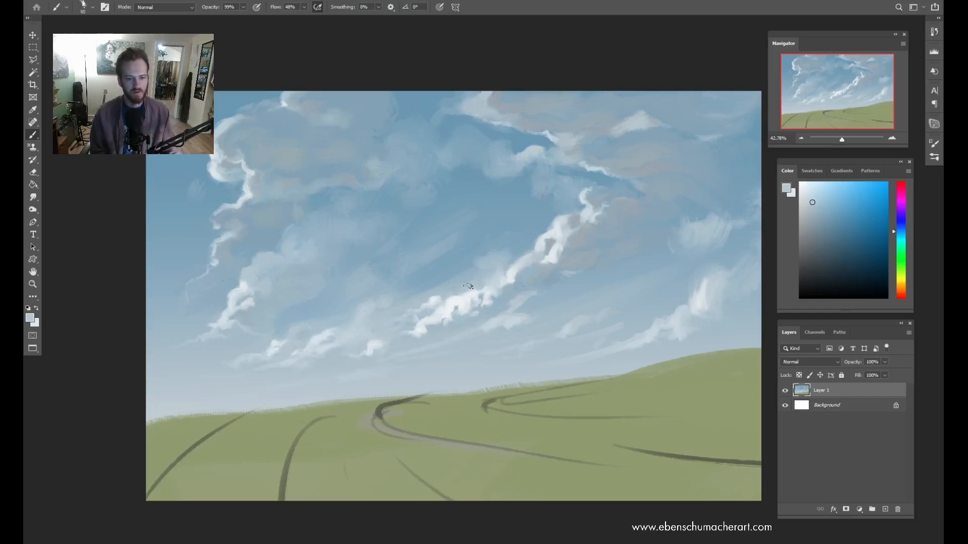
key("bracketright")
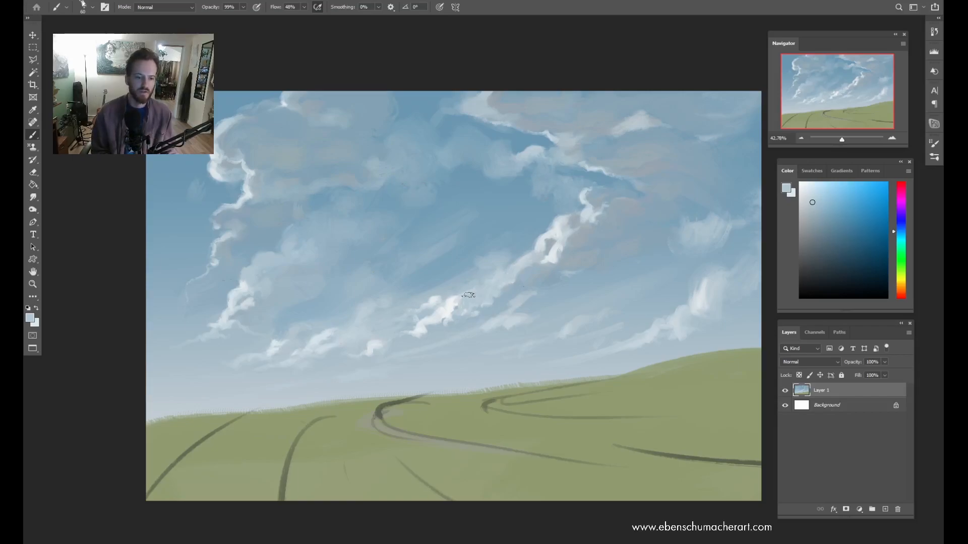
Step: Pick lighter pale blues and brighten the diagonal cloud's body and top end with the Mixer Brush, enlarging it to size 70
key("shift+b")
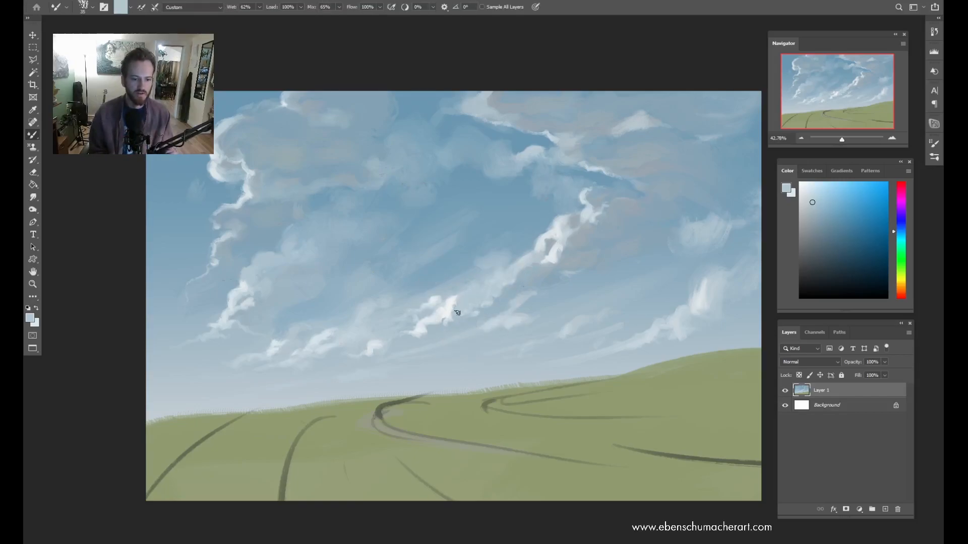
left_click(810, 197)
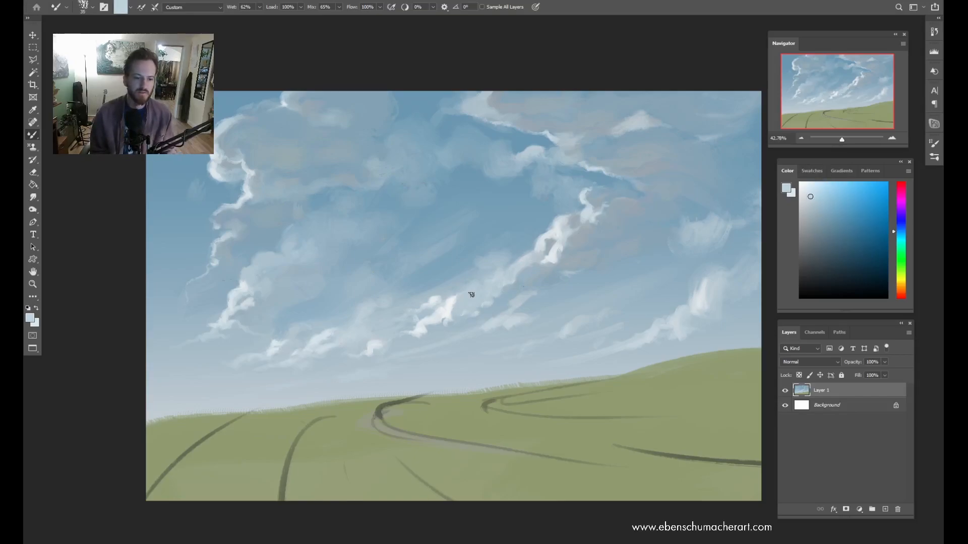
left_click(815, 190)
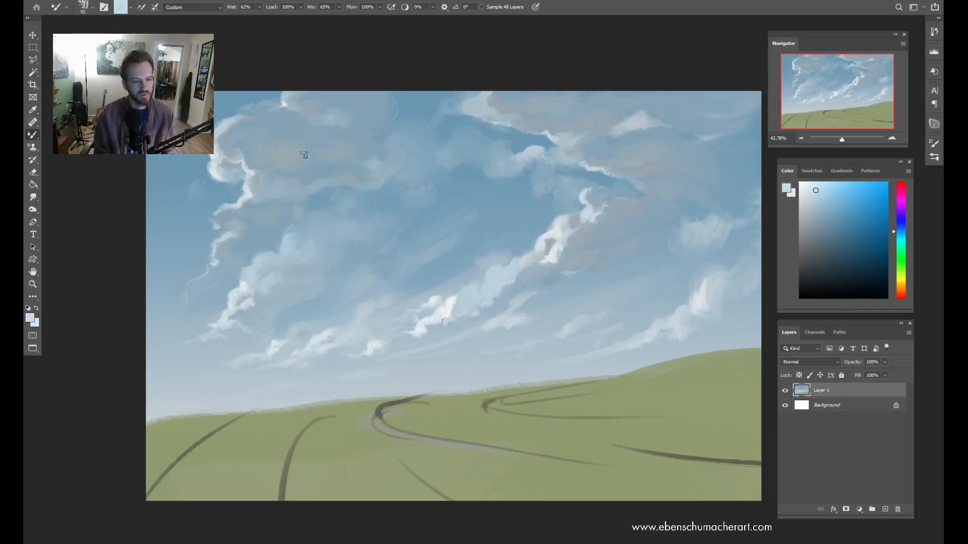
key("bracketright")
key("bracketright")
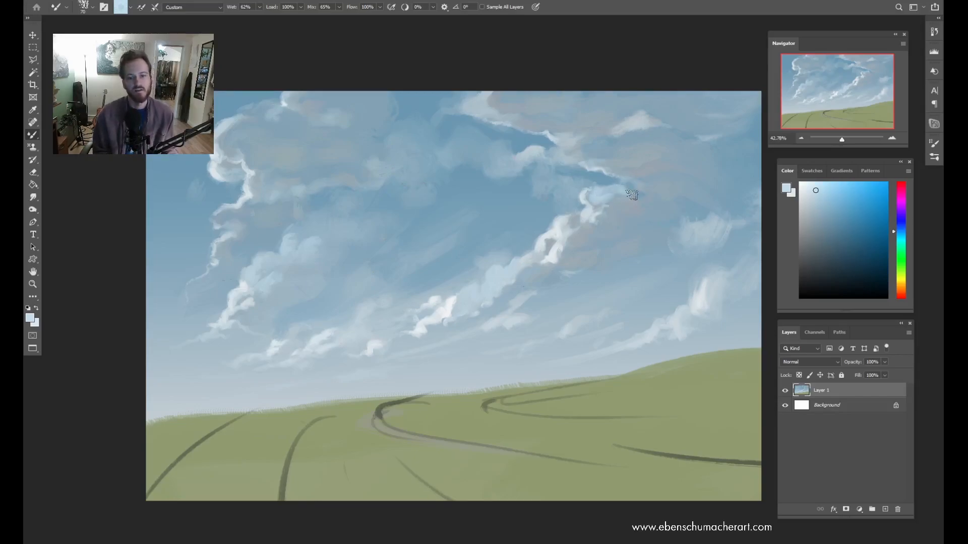
key("ctrl")
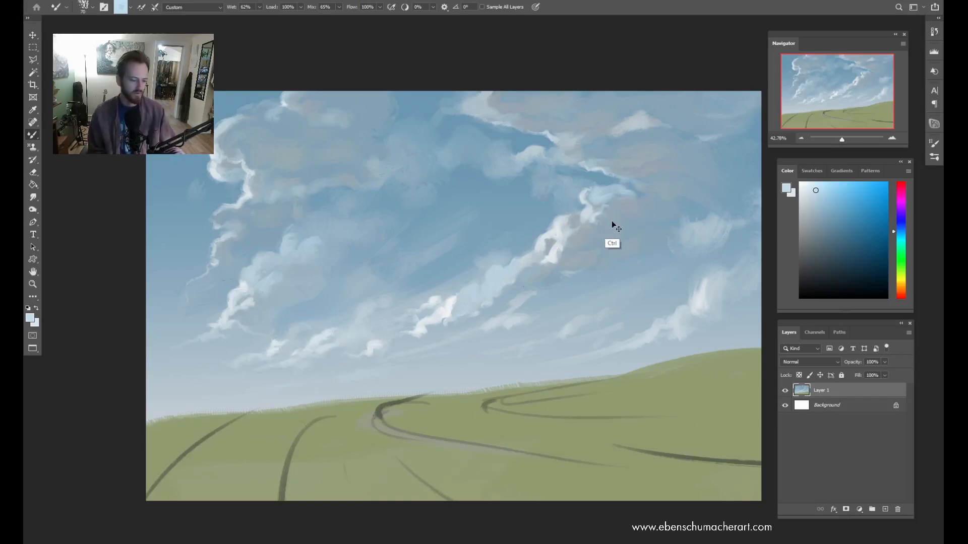
key("alt")
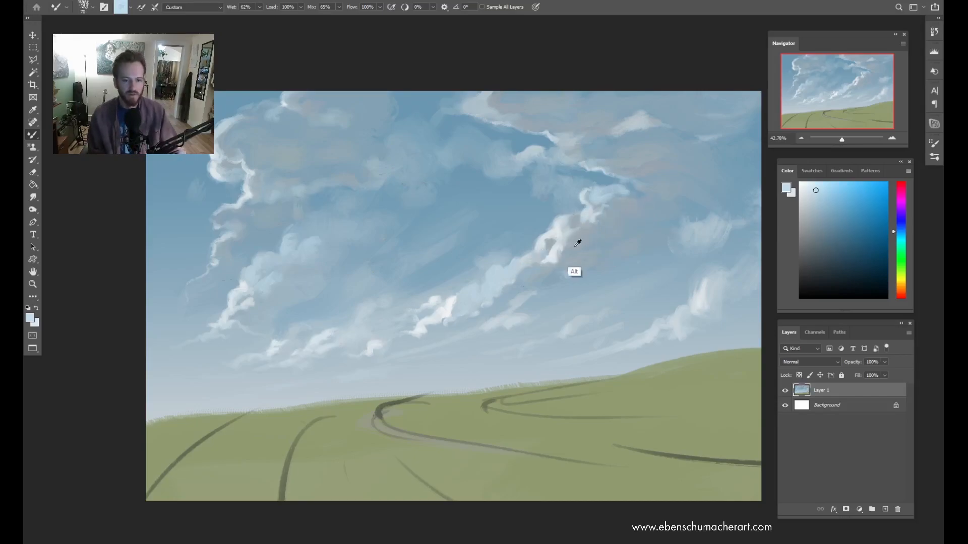
Step: Sample the diagonal cloud's grey, shift it to a warm beige and paint warm shadow touches in its upper part with a smaller Mixer Brush
left_click(549, 235, "alt")
left_click_drag(801, 205, 808, 198)
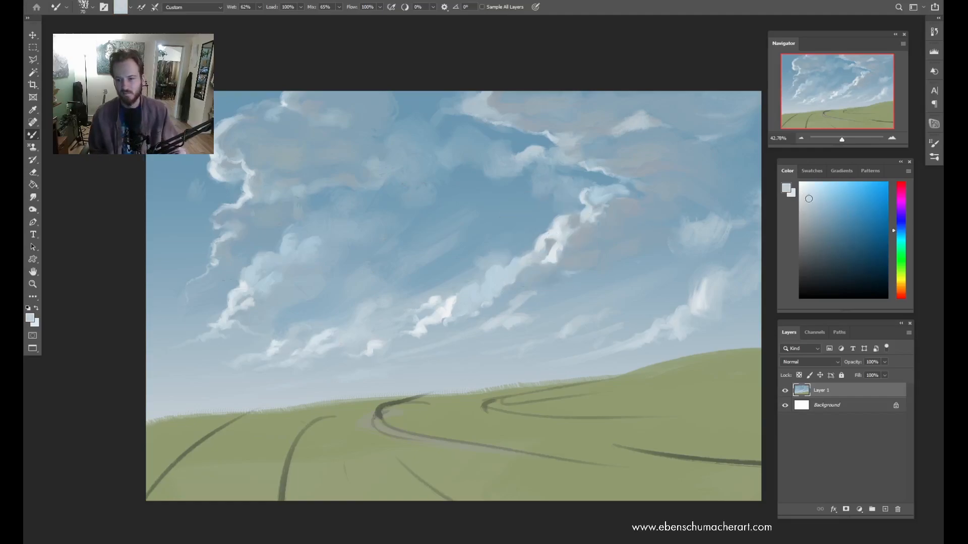
left_click(902, 284)
left_click(812, 198)
key("bracketleft")
key("bracketleft")
key("bracketleft")
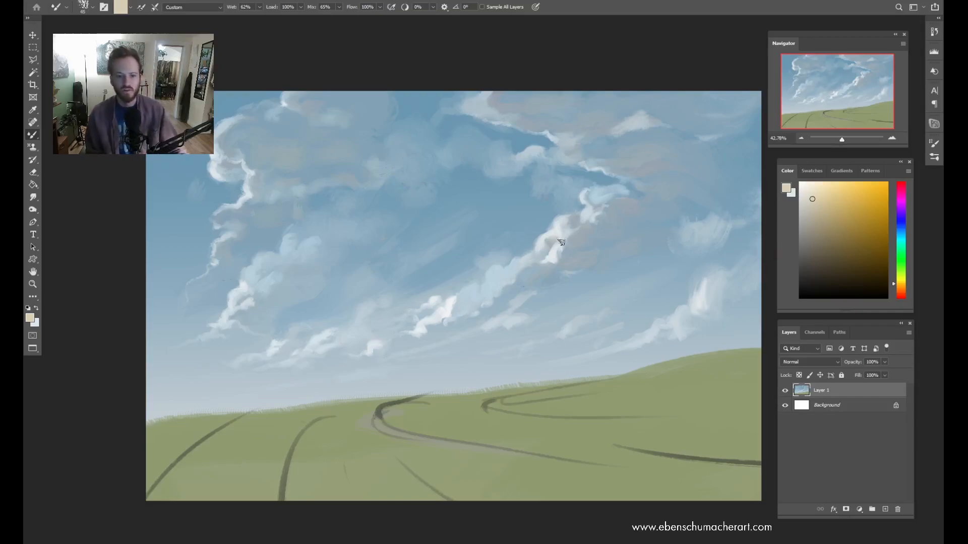
Step: Sample near-white and light grey tones and blend the highlights and shadows in the diagonal cloud's upper part
left_click(568, 220, "alt")
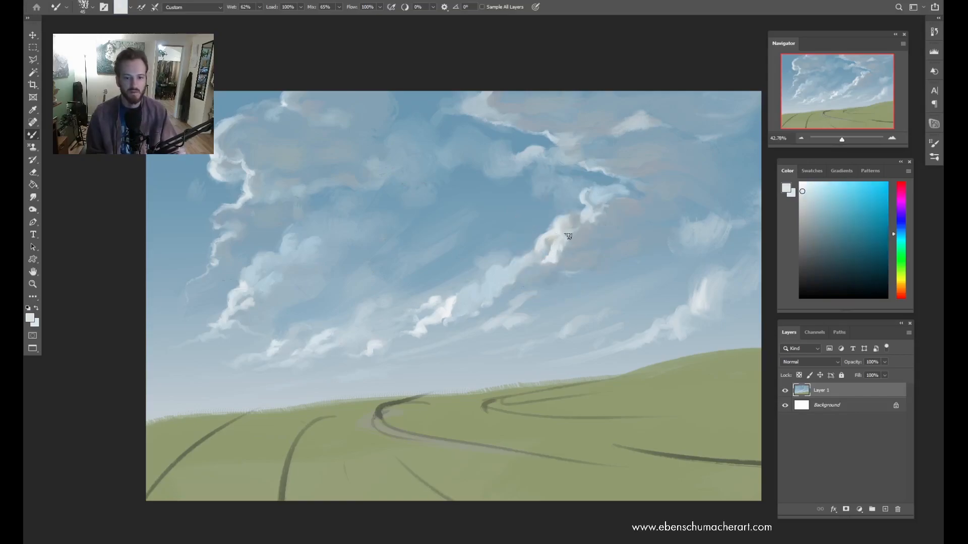
left_click(567, 226, "alt")
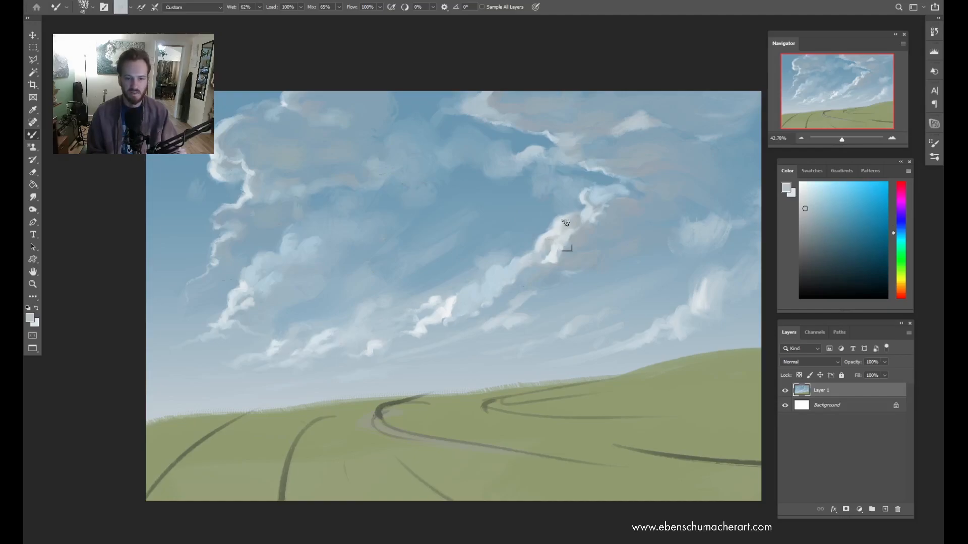
left_click(551, 241, "alt")
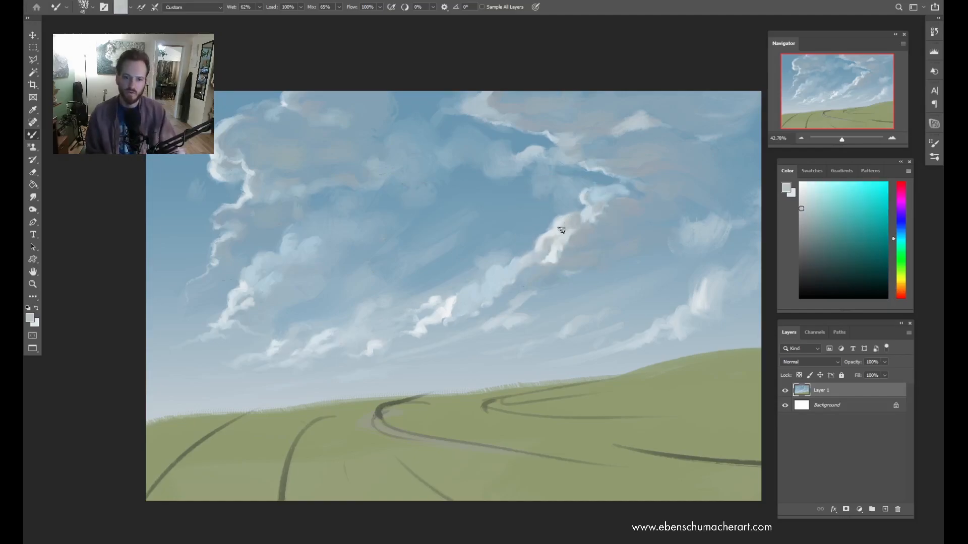
mouse_move(560, 227)
left_mouse_down()
mouse_move(579, 218)
mouse_move(547, 237)
left_mouse_up()
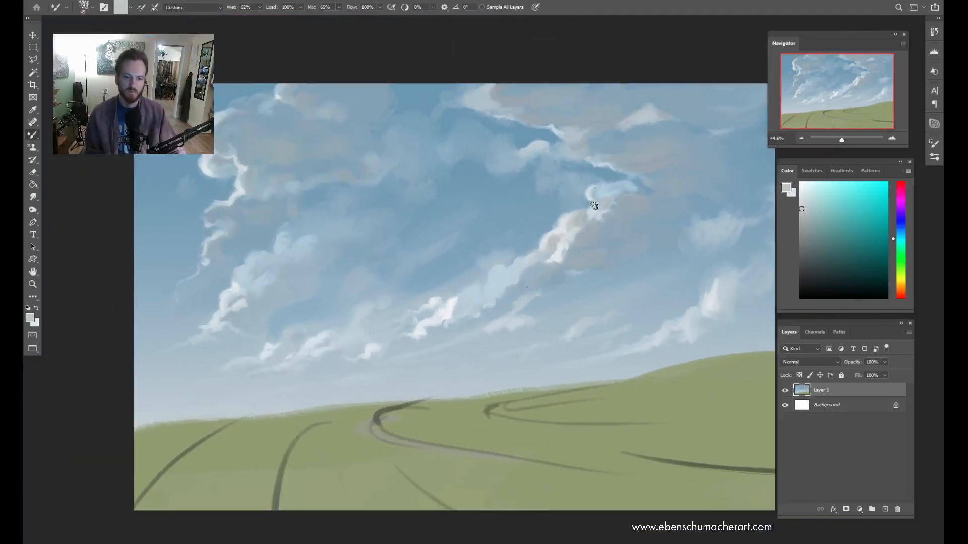
Step: With the Brush at size 90, pick a pale yellow-beige and tint the highlights in the diagonal cloud's upper part
key("shift+b")
left_click(570, 224, "alt")
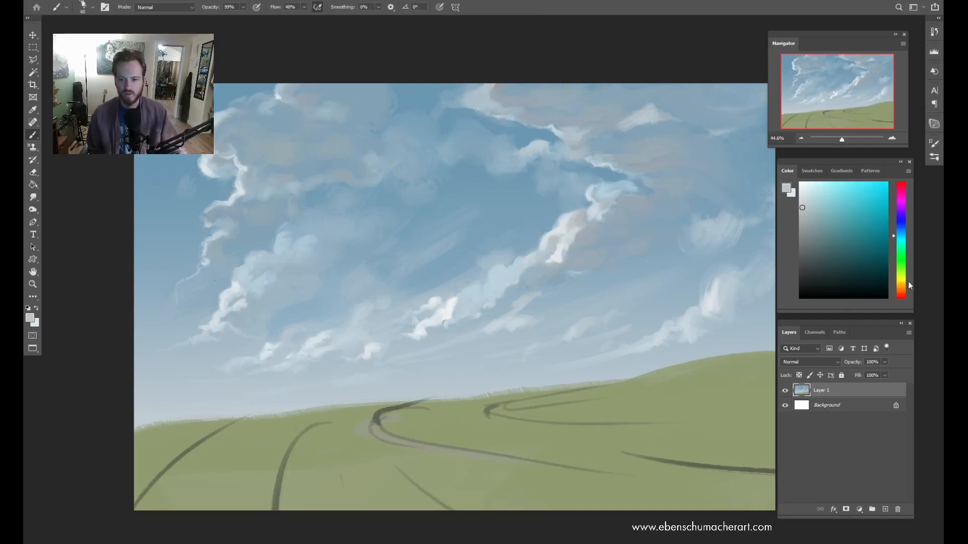
left_click(901, 281)
left_click(813, 199)
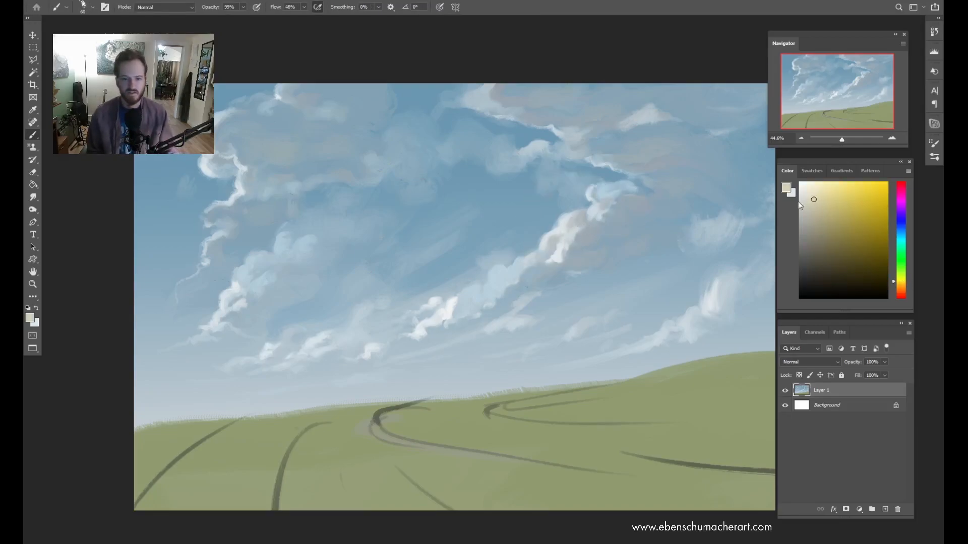
key("bracketright")
key("bracketright")
key("bracketright")
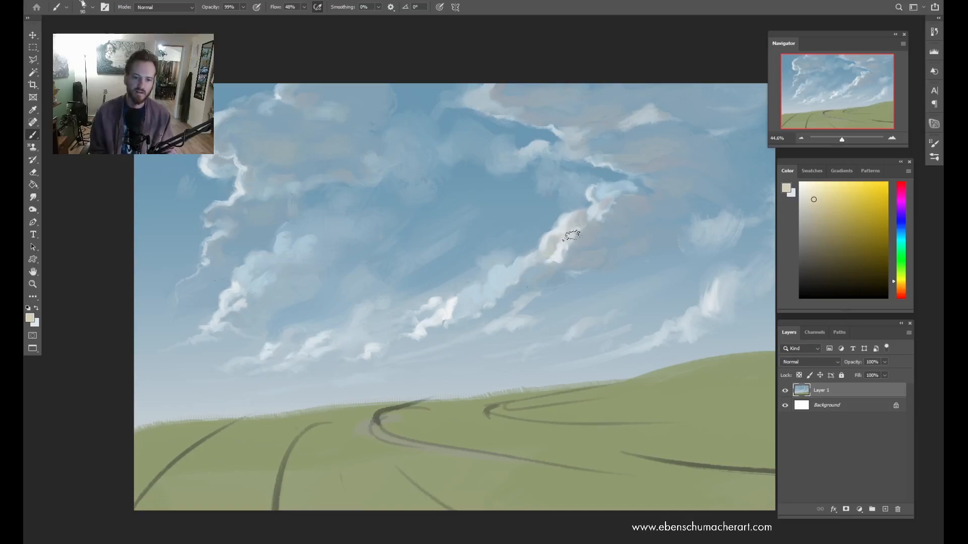
key("z")
mouse_move(600, 211)
left_mouse_down()
mouse_move(577, 221)
mouse_move(595, 202)
left_mouse_up()
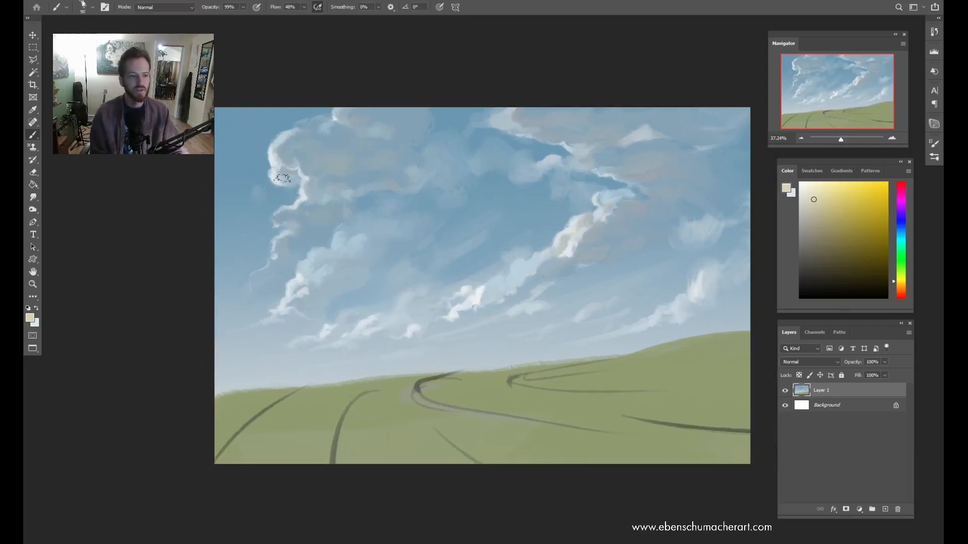
key("z")
left_click_drag(453, 343, 474, 343)
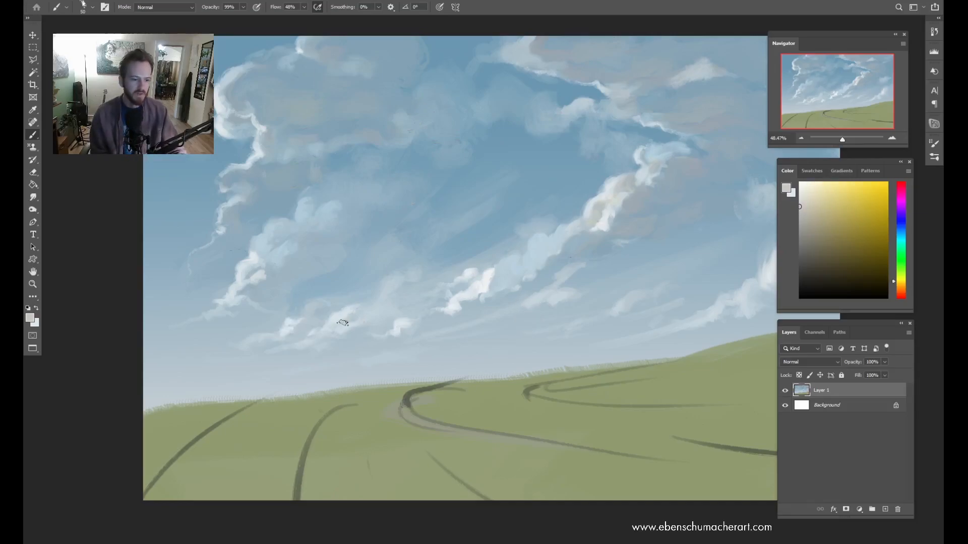
Step: Sample grey and near-white tones and sculpt bright puffs along the middle of the diagonal cloud with the Mixer Brush
key("ctrl+space")
key("space")
left_click_drag(661, 222, 584, 257)
key("ctrl+space")
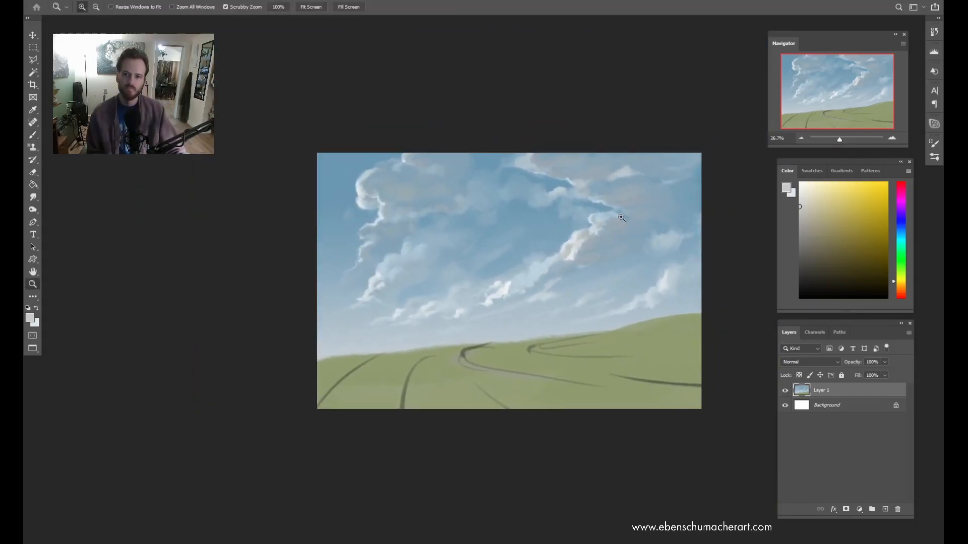
left_click_drag(621, 218, 641, 213)
left_click(540, 269, "alt")
key("shift+b")
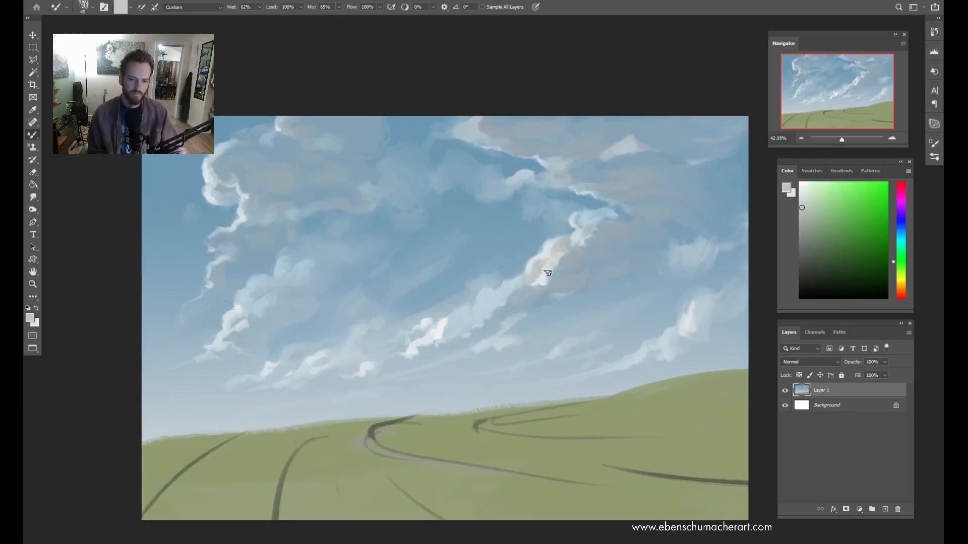
left_click(552, 271, "alt")
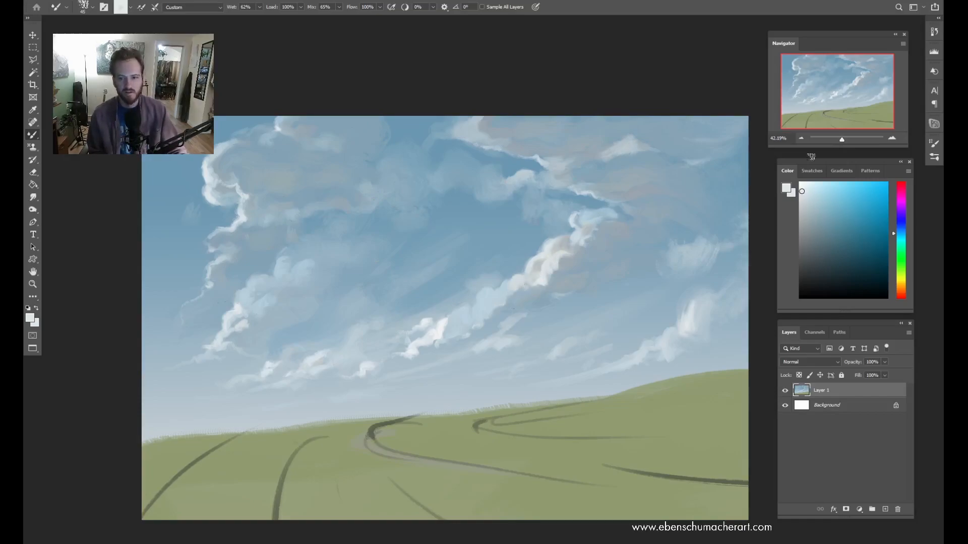
left_click(804, 182)
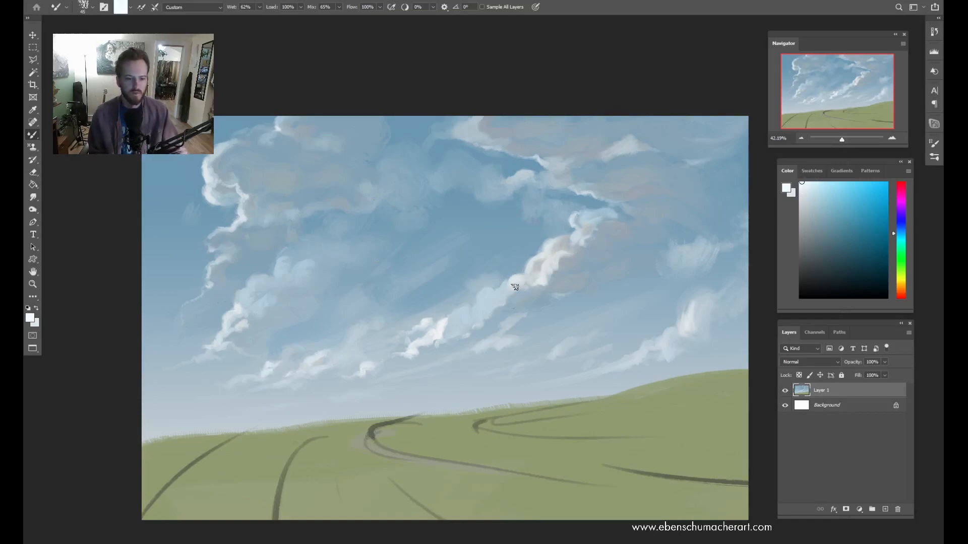
left_click(802, 193)
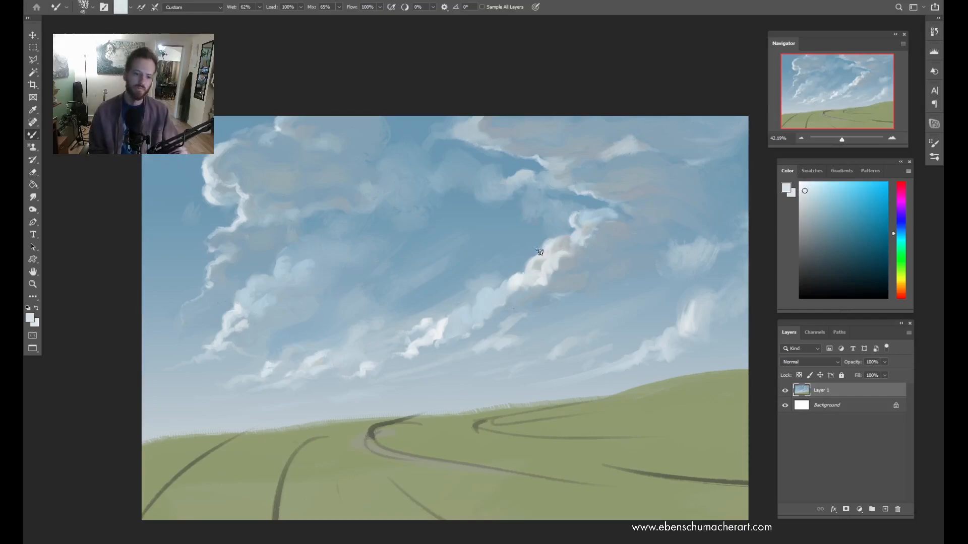
Step: Pick white and paint crisp highlights on the diagonal cloud's lower end with the Mixer Brush at size 20
left_click(434, 330, "alt")
left_click(424, 325, "alt")
left_click_drag(803, 194, 799, 183)
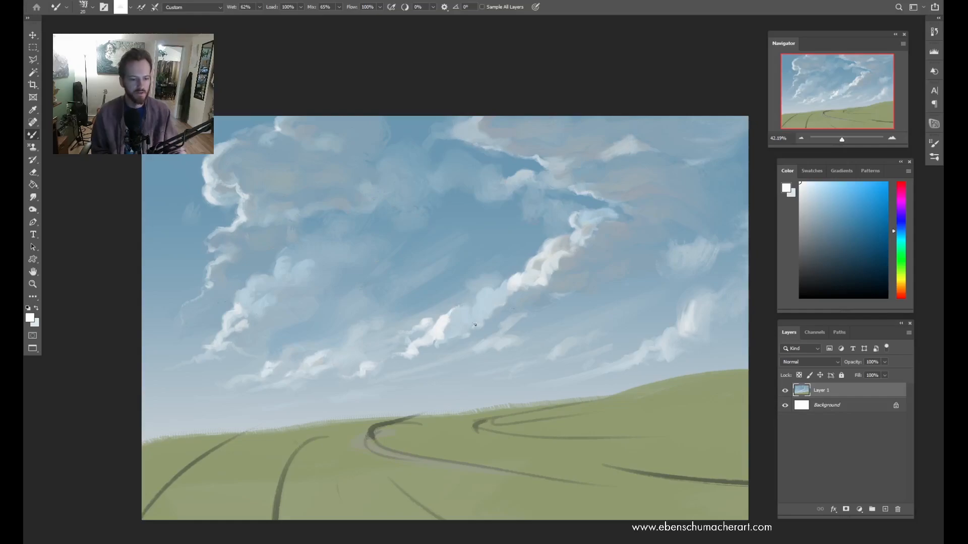
Step: Sample blue-grey and light grey tones and soften the shaded underside of the diagonal cloud with a larger Mixer Brush
left_click(451, 330, "alt")
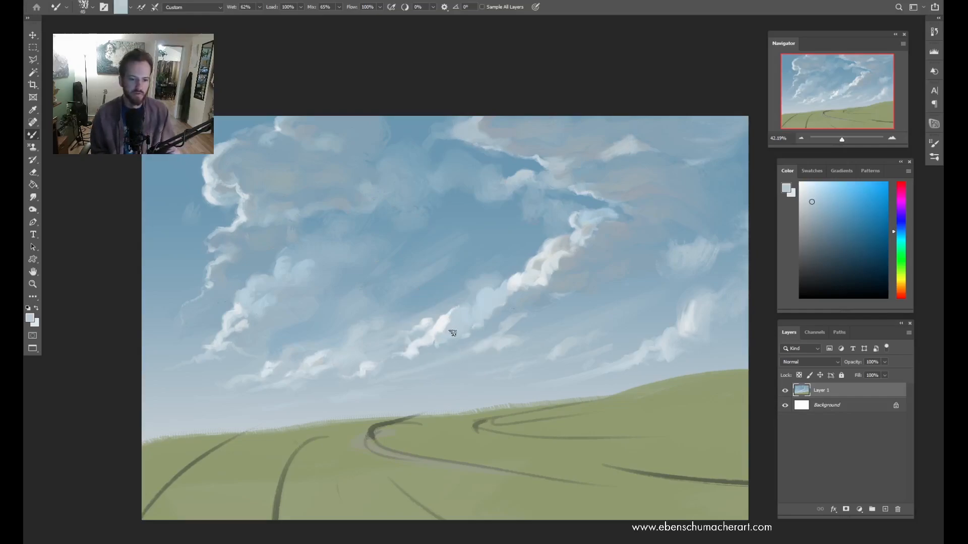
left_click(509, 301, "alt")
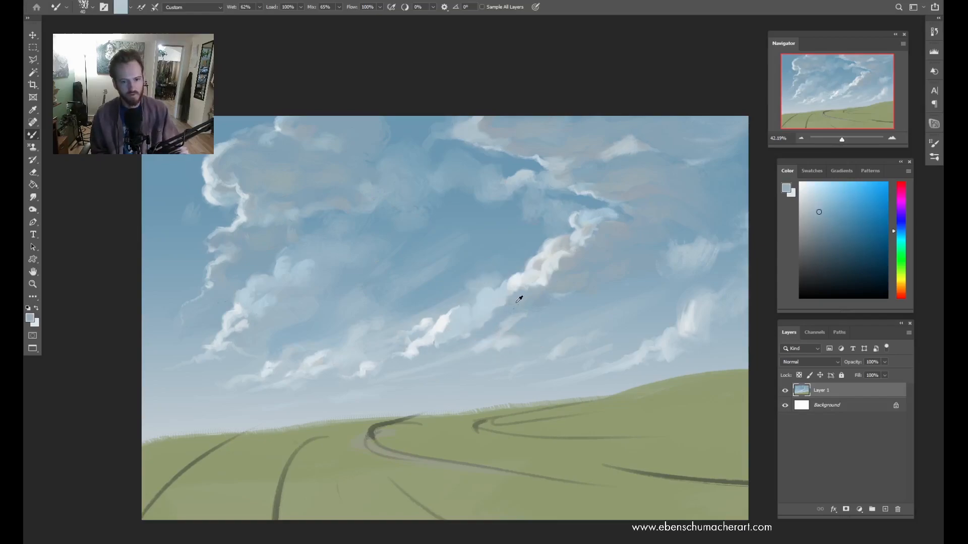
left_click(502, 309, "alt")
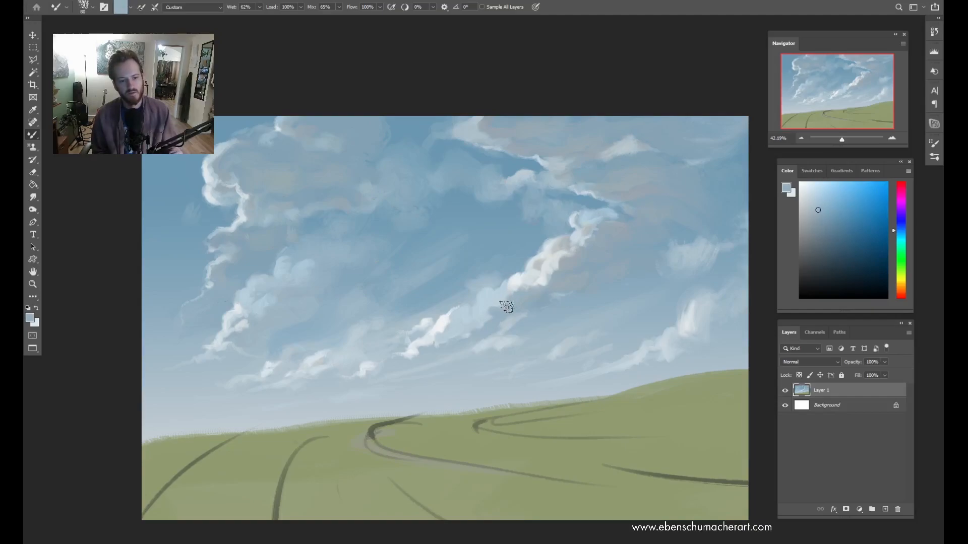
left_click(485, 315, "alt")
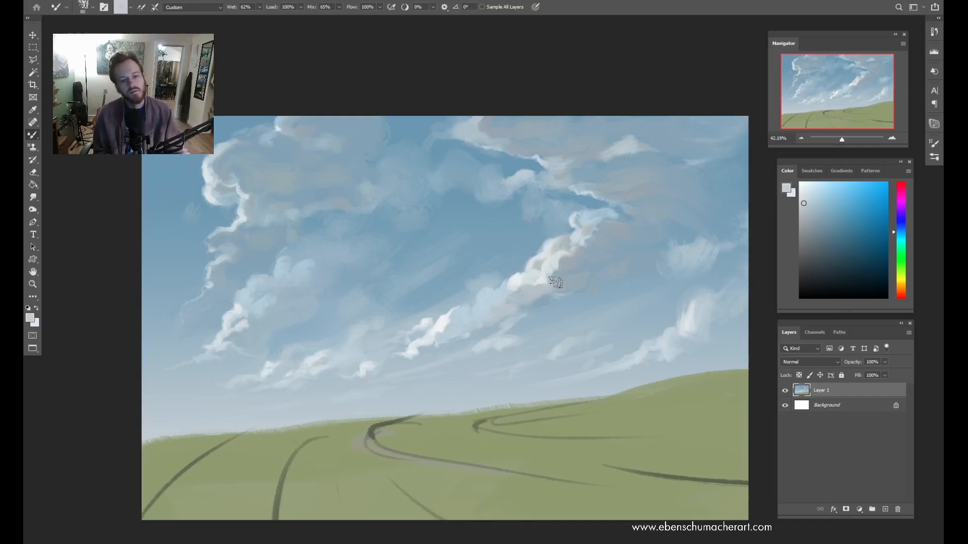
left_click(686, 265, "alt")
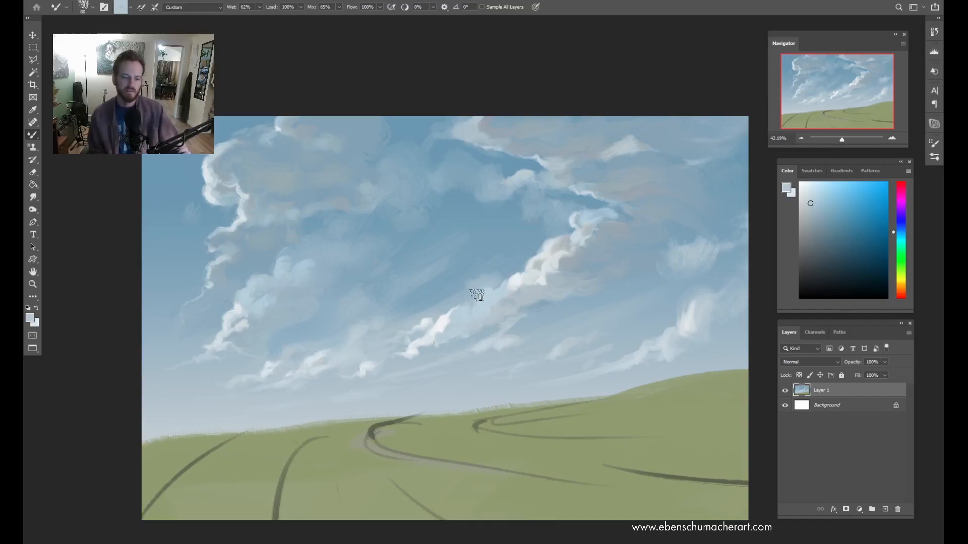
Step: Sample pale blue and near-white cloud tones and blend the highlights along the diagonal cloud's lower and middle sections
left_click(463, 305, "alt")
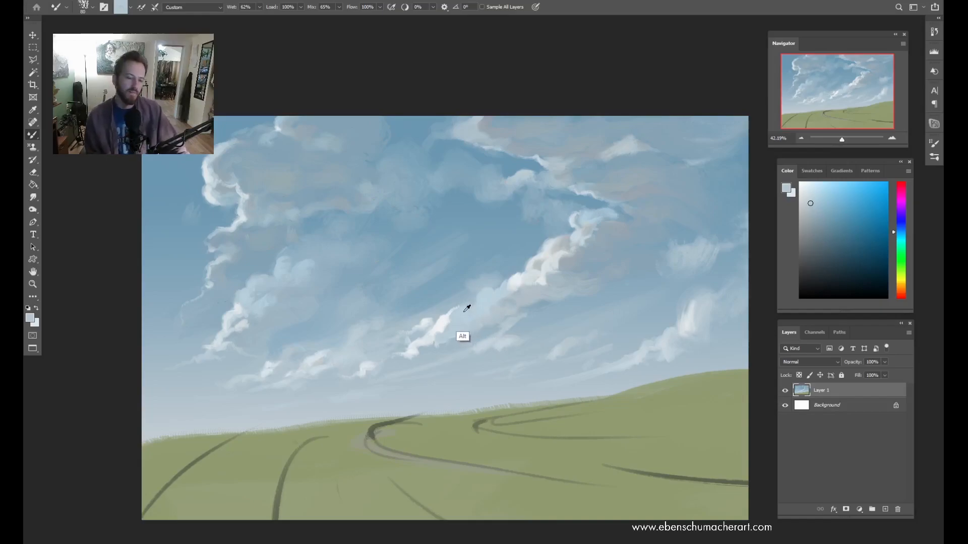
left_click(438, 323, "alt")
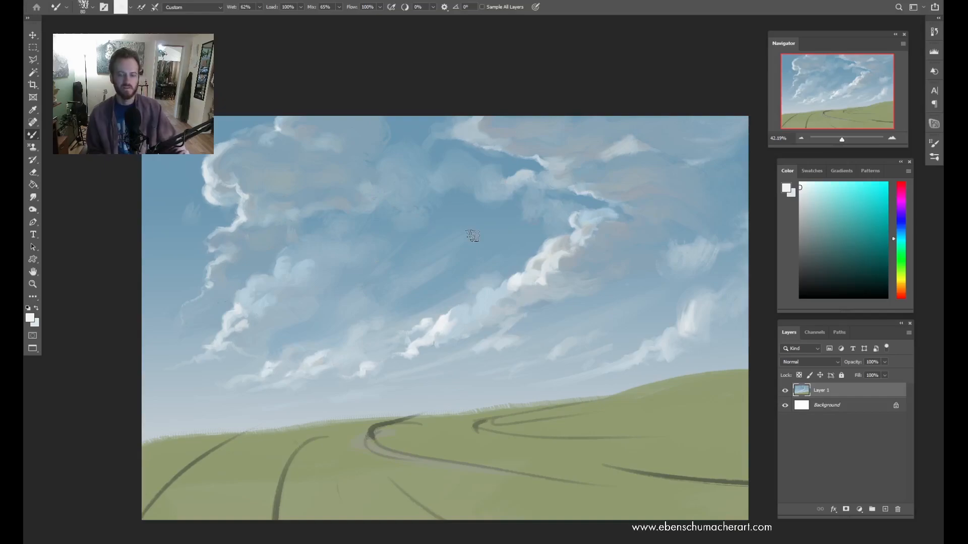
left_click(520, 279, "alt")
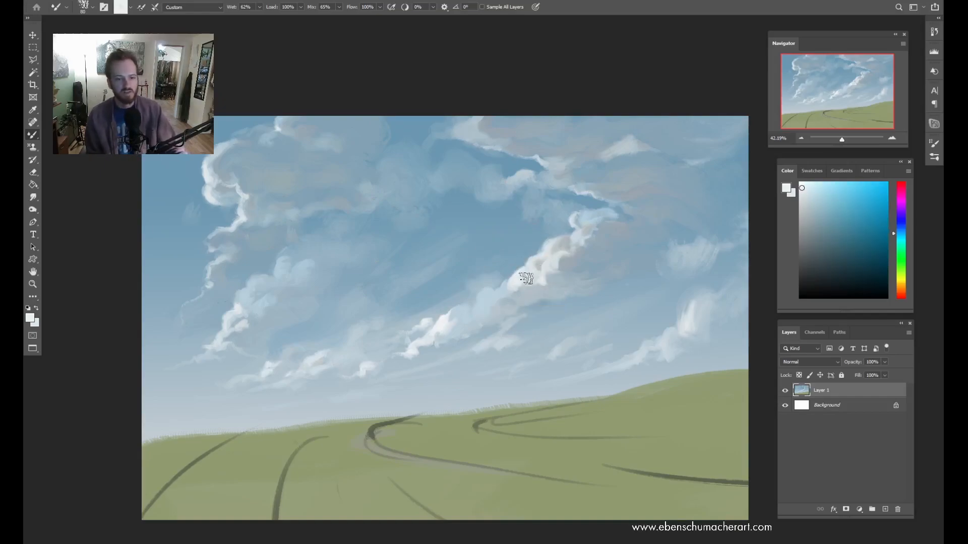
Step: Sample blue-grey and near-white tones and blend the diagonal cloud's lower end with the Brush and Mixer Brush
left_click_drag(441, 309, 463, 298)
key("shift+b")
left_click(411, 402, "alt")
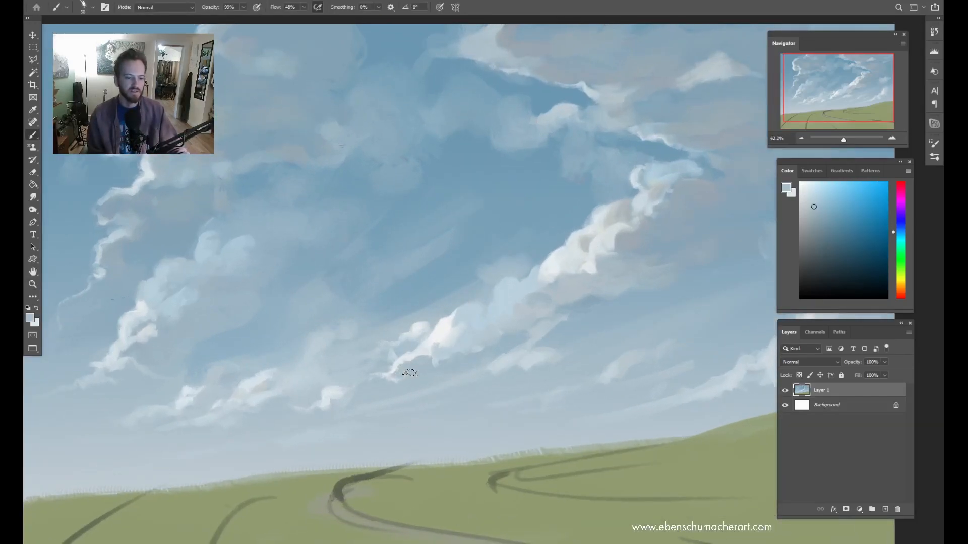
left_click(420, 353, "alt")
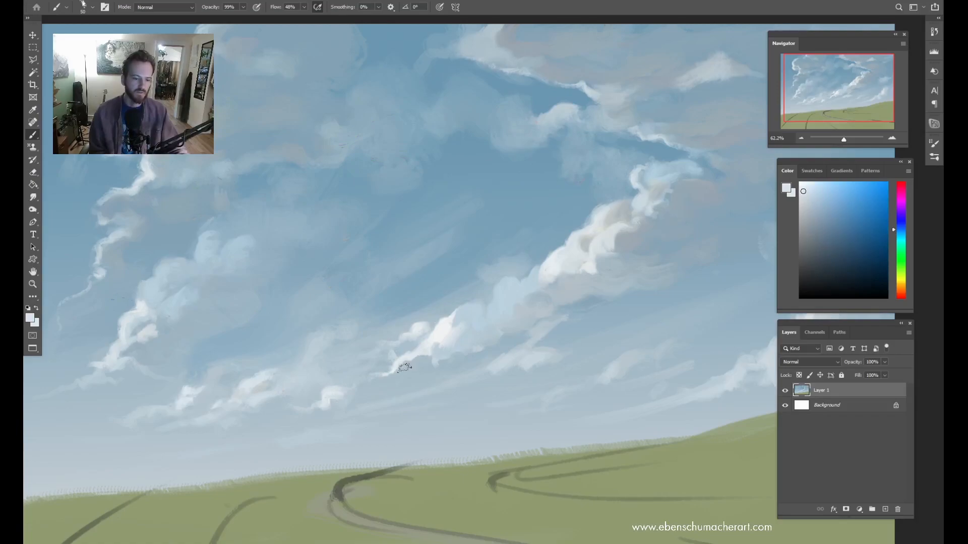
key("shift+b")
mouse_move(414, 355)
left_mouse_down()
mouse_move(410, 365)
mouse_move(473, 316)
mouse_move(540, 296)
left_mouse_up()
key("shift+b")
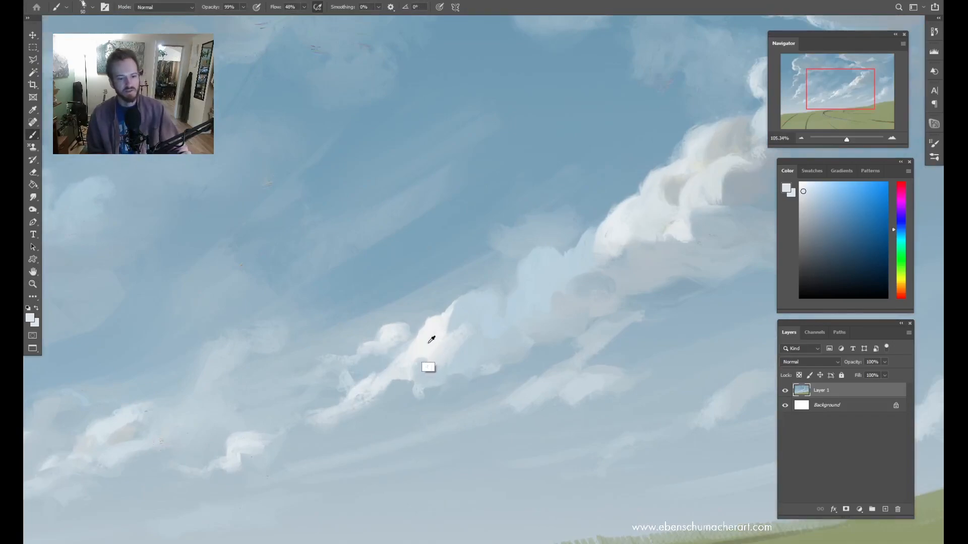
Step: Sample near-white and work brighter highlights into the diagonal cloud's lower and upper puffs with the Mixer Brush at size 40
left_click(432, 334, "alt")
left_click(432, 325, "alt")
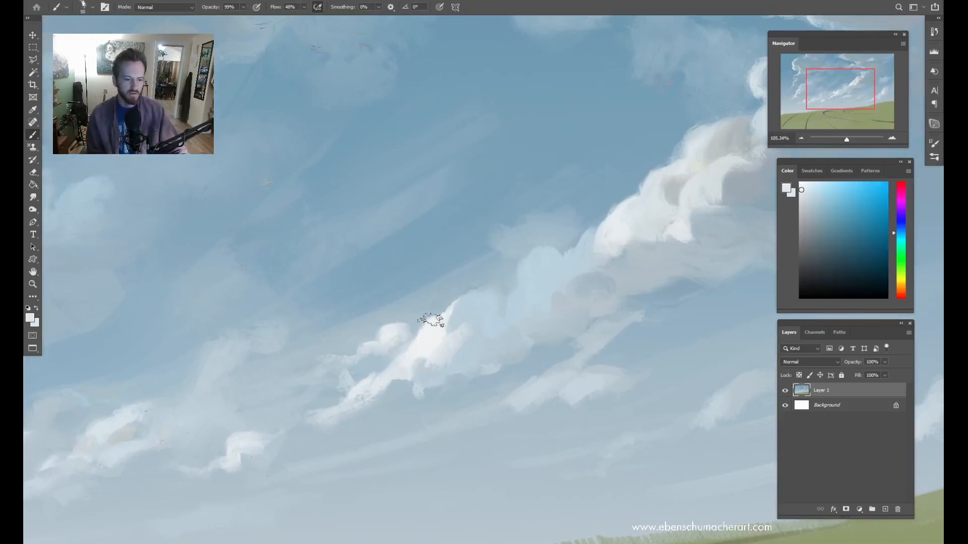
key("shift+b")
key("bracketleft")
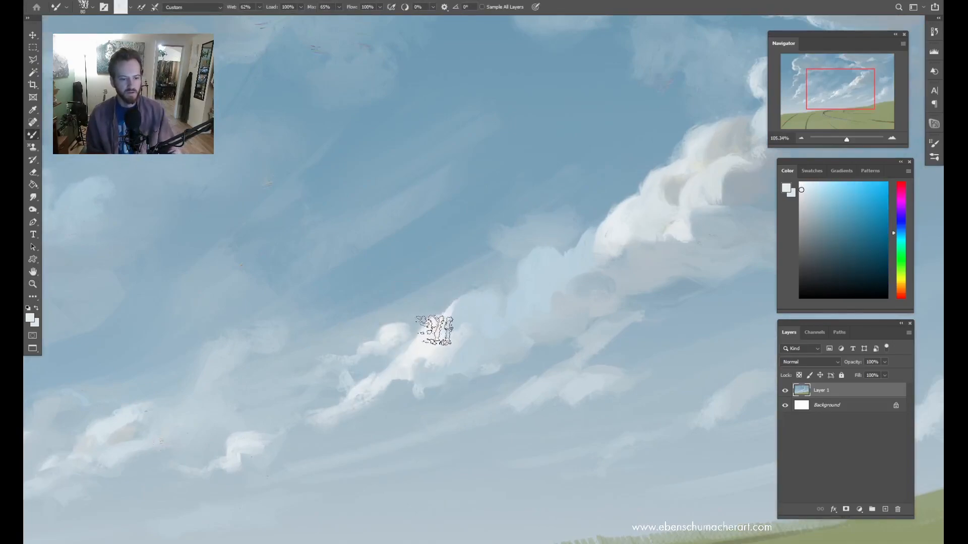
mouse_move(443, 319)
left_mouse_down()
mouse_move(455, 299)
mouse_move(441, 313)
mouse_move(443, 335)
mouse_move(412, 347)
left_mouse_up()
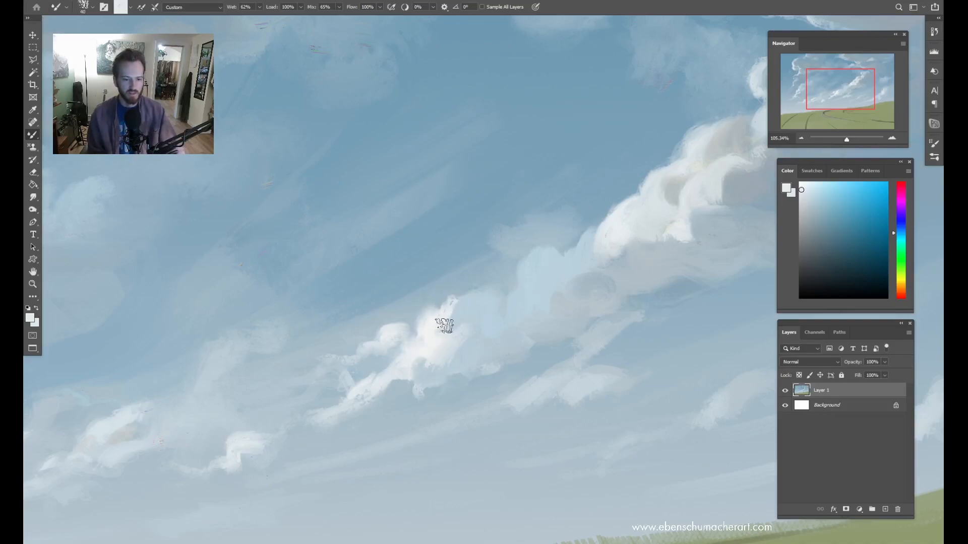
left_click_drag(694, 169, 718, 143)
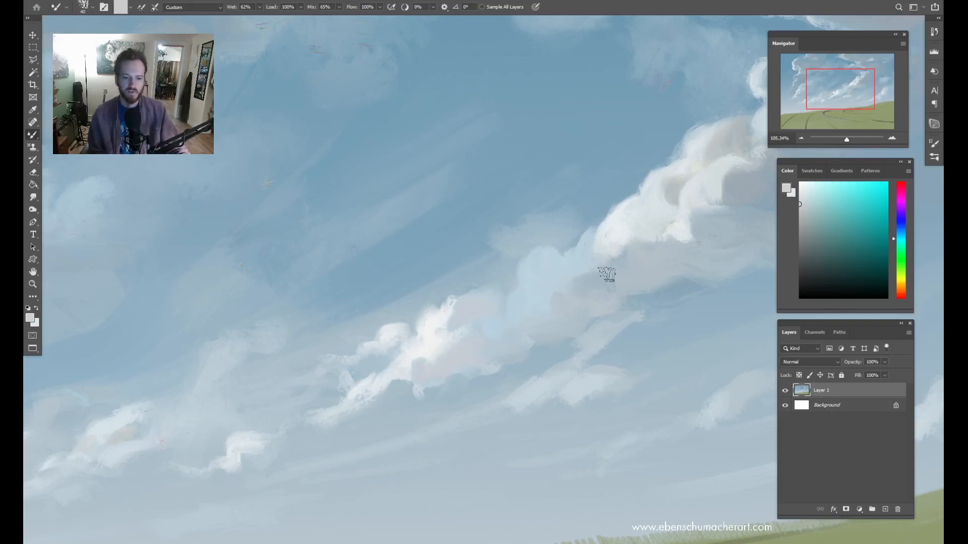
Step: Undo the last Mixer Brush stroke and rework the diagonal cloud's upper part with light grey
key("z")
left_click_drag(584, 301, 487, 333)
left_click_drag(605, 285, 660, 248)
key("b")
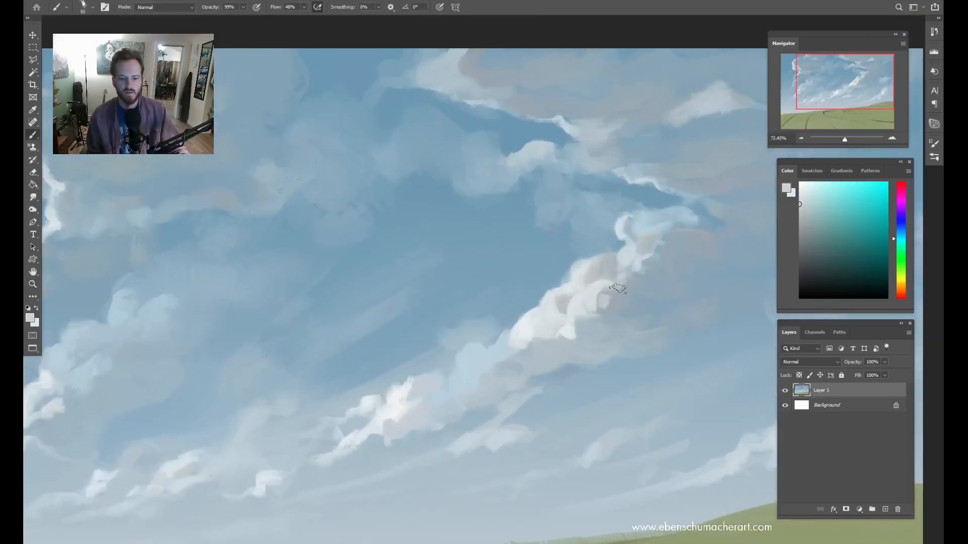
key("shift+b")
key("ctrl+z")
key("ctrl+space")
left_click_drag(670, 272, 651, 280)
left_click_drag(651, 280, 615, 291)
key("shift+b")
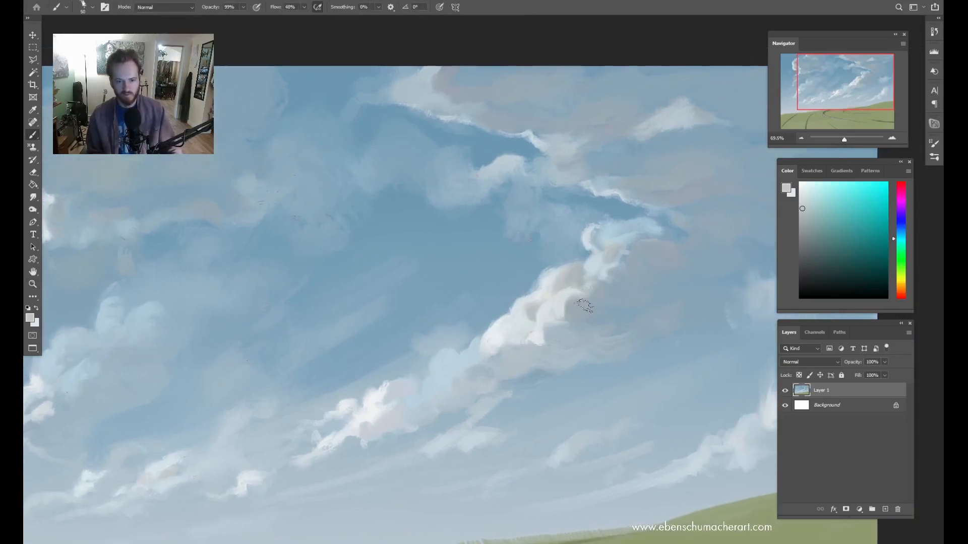
Step: Blend soft light grey shading over the diagonal cloud's upper puffs with the Mixer Brush enlarged to size 90
key("shift+b")
key("bracketright")
key("bracketright")
key("bracketright")
key("bracketright")
key("bracketright")
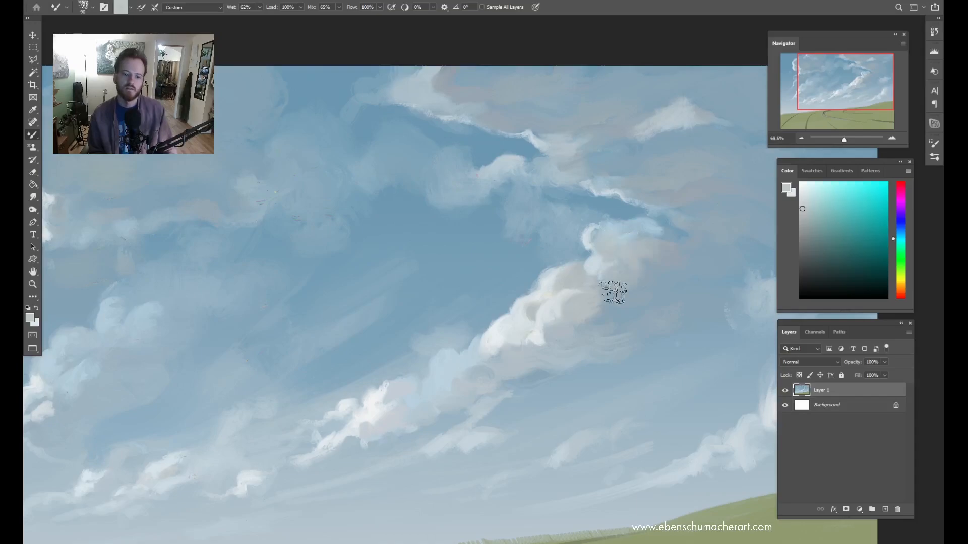
Step: Flip the canvas horizontally to check the overall cloud composition
key("z")
left_click_drag(565, 316, 511, 308)
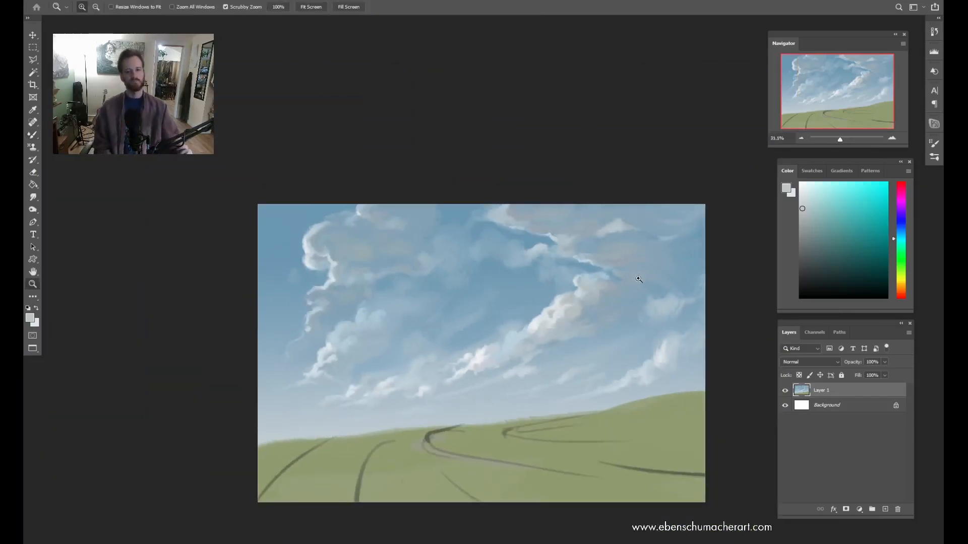
key("b")
key("ctrl+f")
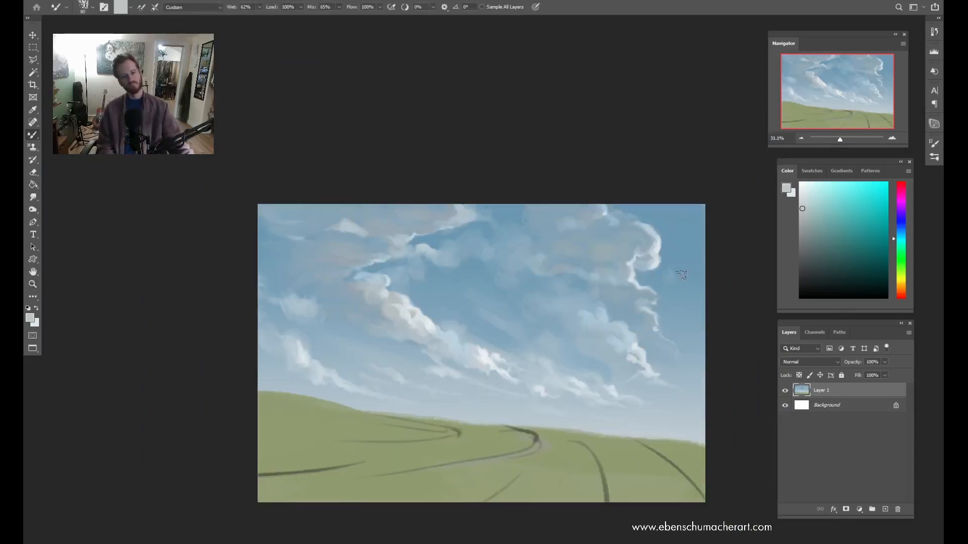
Step: Sample white from the diagonal cloud and paint bright highlights with wisps along its upper edge using the Mixer Brush
scroll(595, 316, "up", 3)
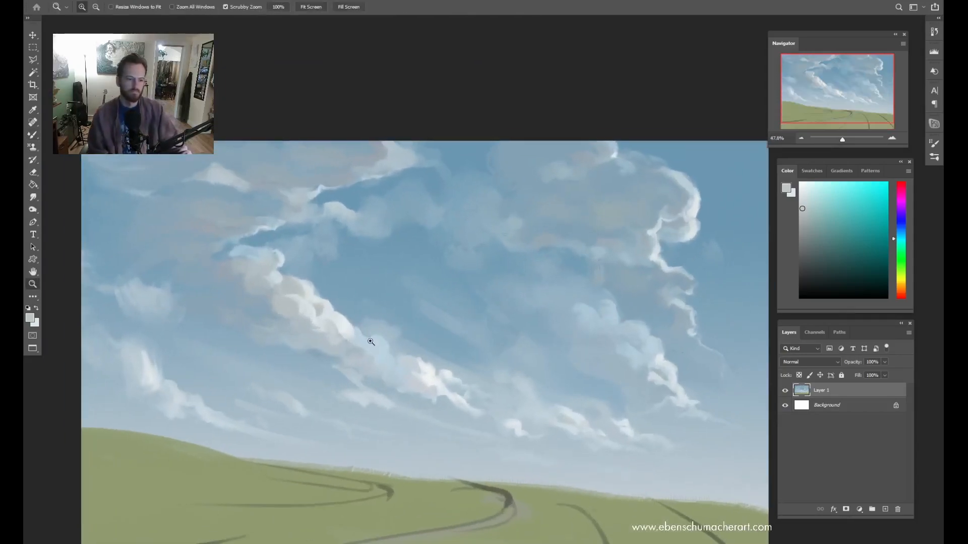
key("shift+b")
scroll(376, 328, "up", 2)
left_click(327, 302, "alt")
key("shift+b")
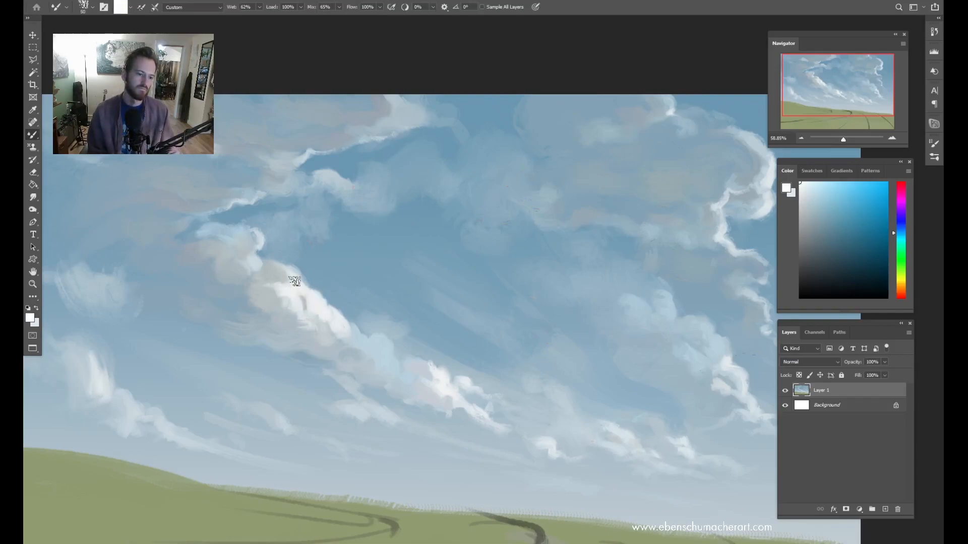
key("bracketright")
key("bracketright")
mouse_move(294, 281)
left_mouse_down()
mouse_move(318, 293)
mouse_move(333, 276)
mouse_move(319, 296)
mouse_move(305, 283)
mouse_move(326, 278)
mouse_move(338, 314)
mouse_move(313, 269)
mouse_move(304, 282)
mouse_move(288, 269)
mouse_move(298, 258)
mouse_move(309, 290)
mouse_move(328, 261)
left_mouse_up()
Step: Enlarge the Mixer Brush to size 125, sample sky blue and pale cloud tones, and soften the diagonal cloud's upper edge
key("bracketright")
key("bracketright")
left_click(316, 264, "alt")
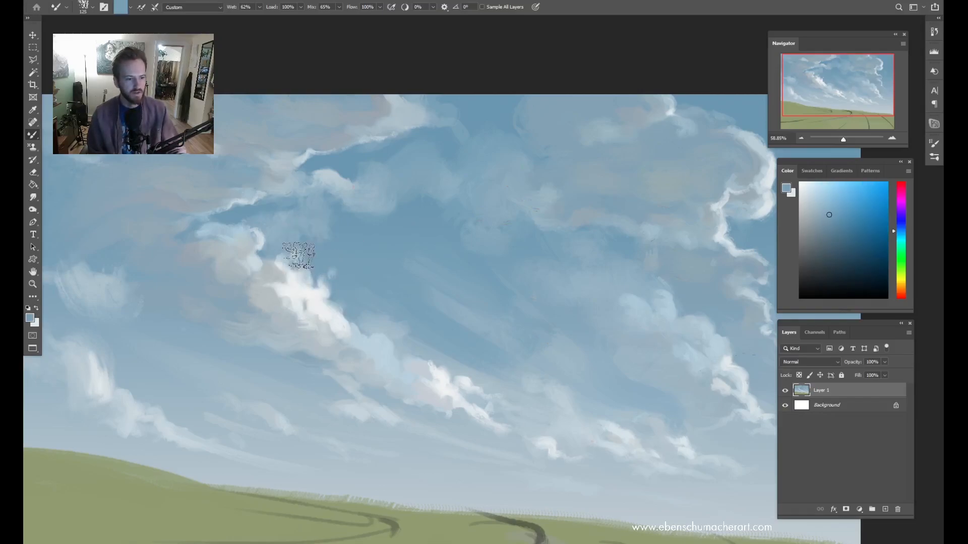
left_click(319, 287, "alt")
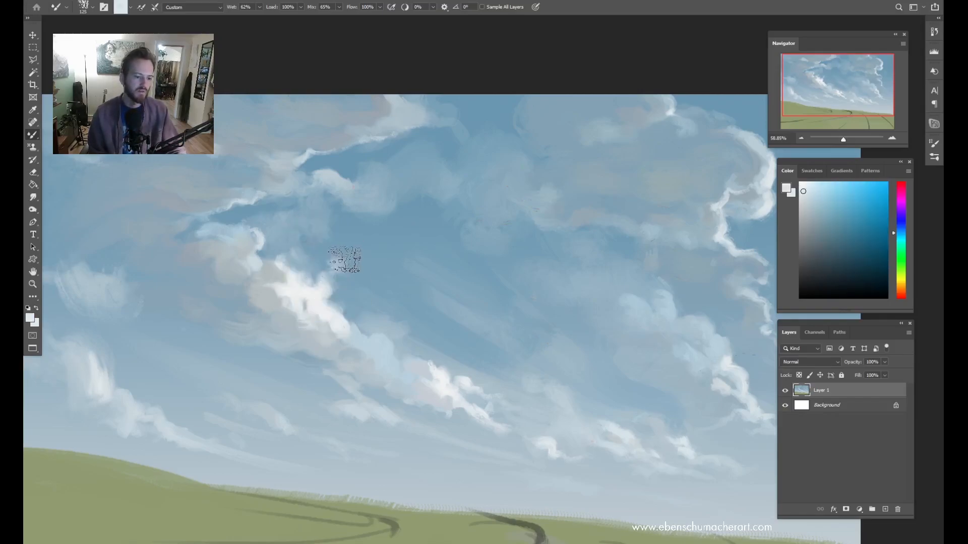
left_click(349, 309, "alt")
left_click(364, 335, "alt")
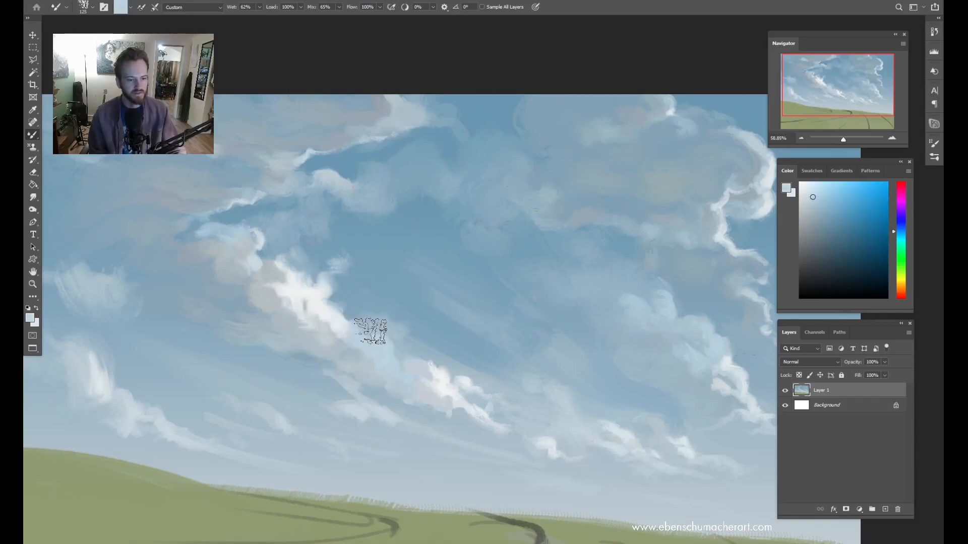
Step: Sample near-white and refine the small wispy puff rising above the diagonal cloud's brightest section
key("z")
mouse_move(382, 307)
left_mouse_down()
mouse_move(343, 330)
mouse_move(386, 305)
left_mouse_up()
key("b")
left_click(341, 300, "alt")
key("z")
left_click_drag(350, 279, 373, 265)
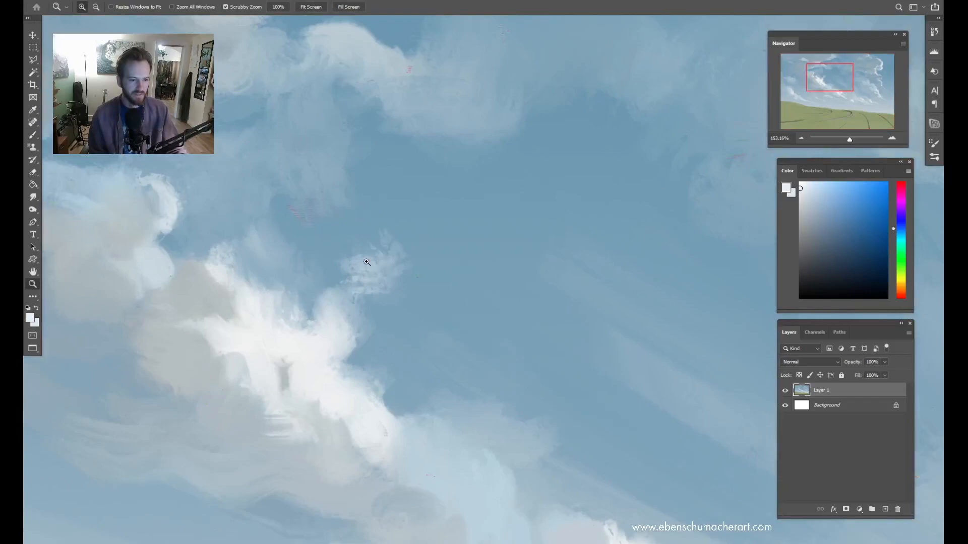
left_click_drag(455, 278, 410, 303)
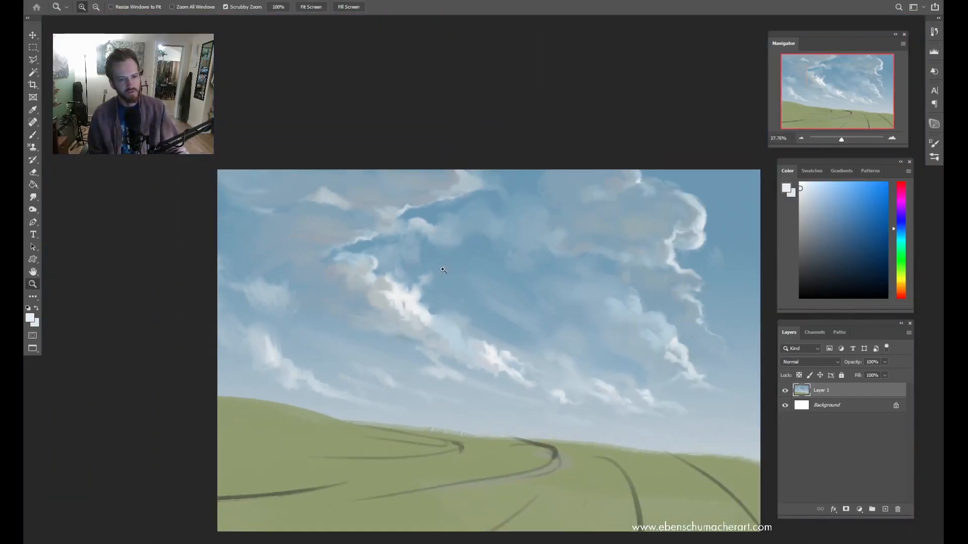
Step: Sample near-white tones and brighten the diagonal cloud's uppermost puffs with the Brush and Mixer Brush
key("b")
left_click(400, 280, "alt")
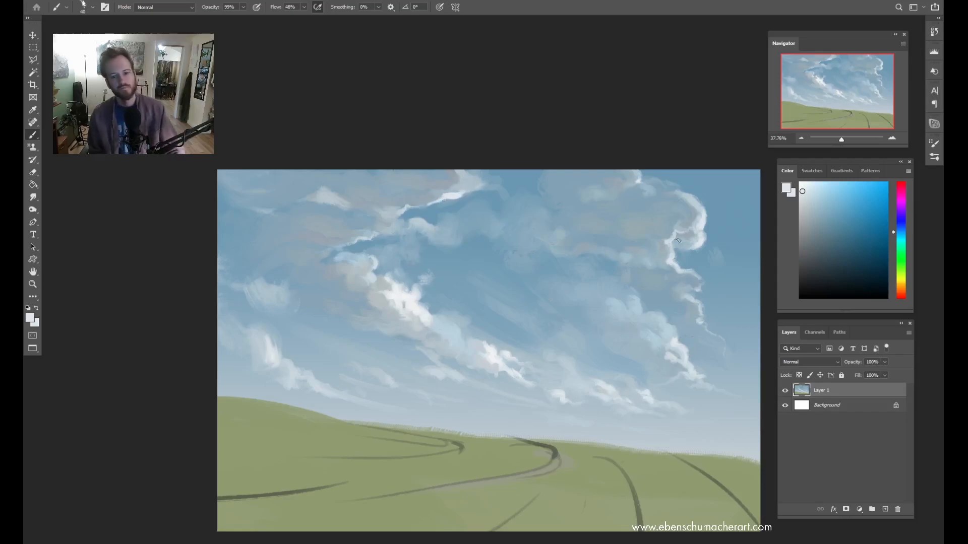
key("z")
mouse_move(581, 298)
left_mouse_down()
mouse_move(559, 309)
mouse_move(570, 307)
left_mouse_up()
left_click_drag(529, 337, 556, 328)
key("b")
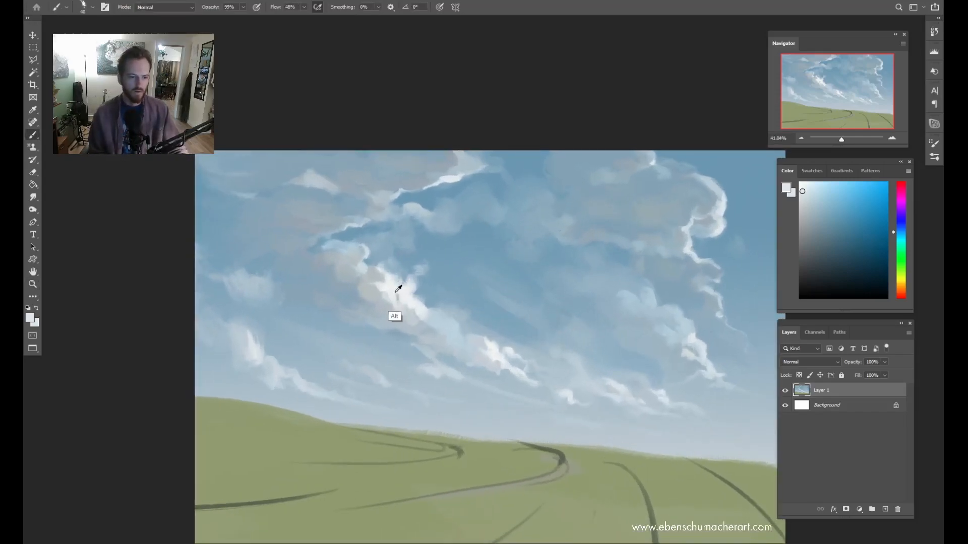
left_click(399, 288, "alt")
key("shift+b")
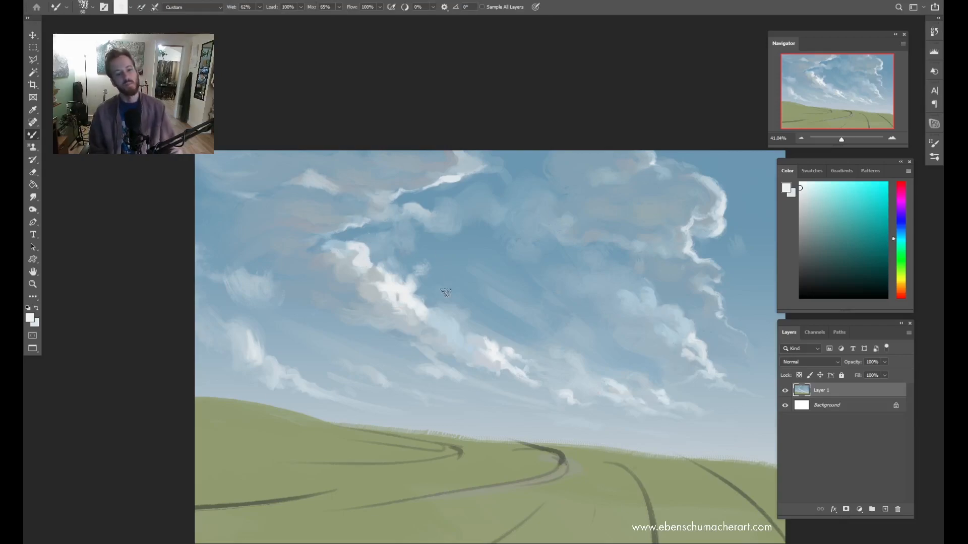
Step: Swap the foreground and background colours and review the whole painting
key("x")
key("z")
left_click_drag(468, 278, 437, 232)
left_click_drag(472, 258, 465, 264)
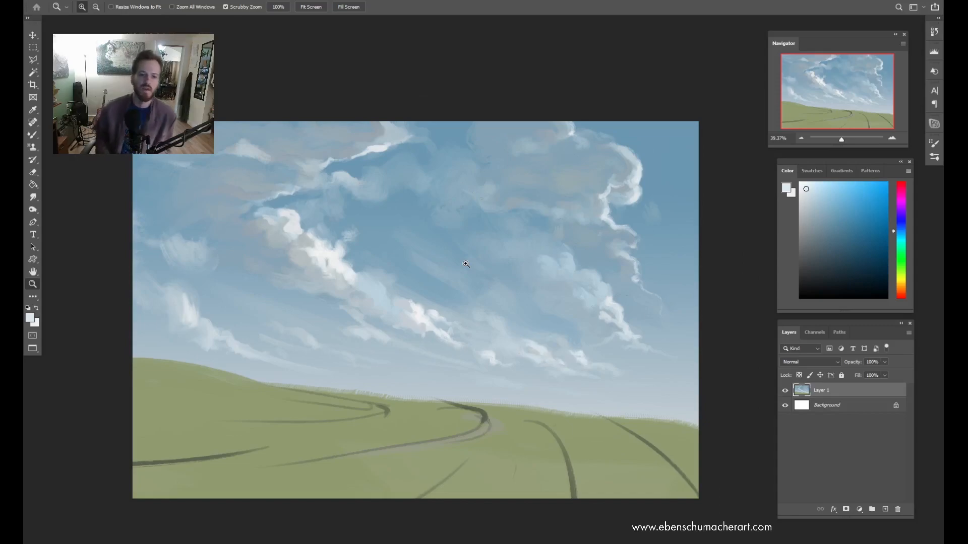